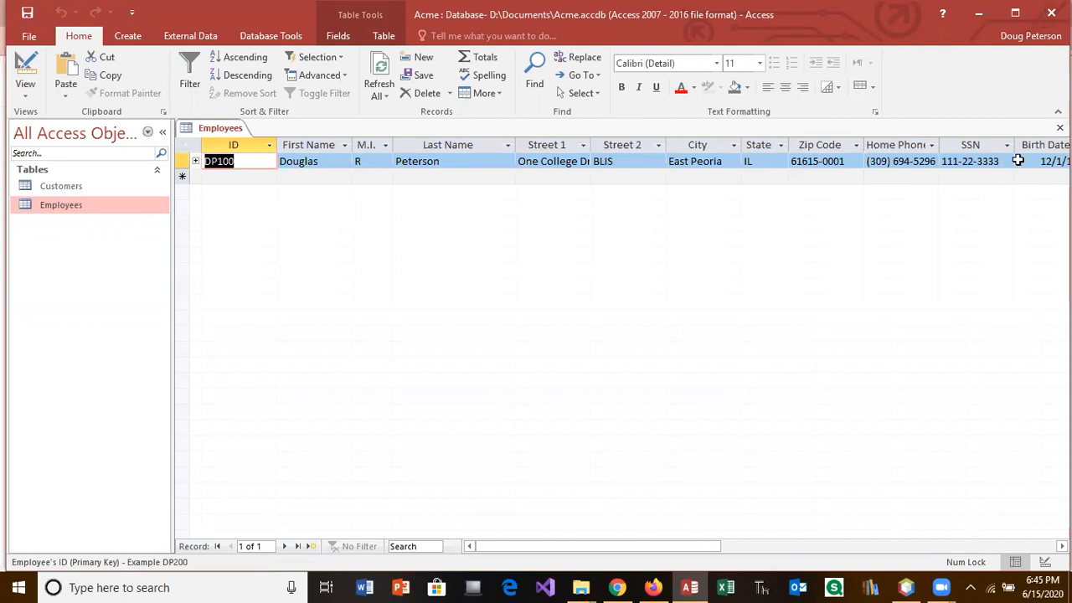
Step: Fit the SSN column, then open Employees in Design View and select the empty row below etPhoto
{"action": "double_click", "coordinate": [1015, 145]}
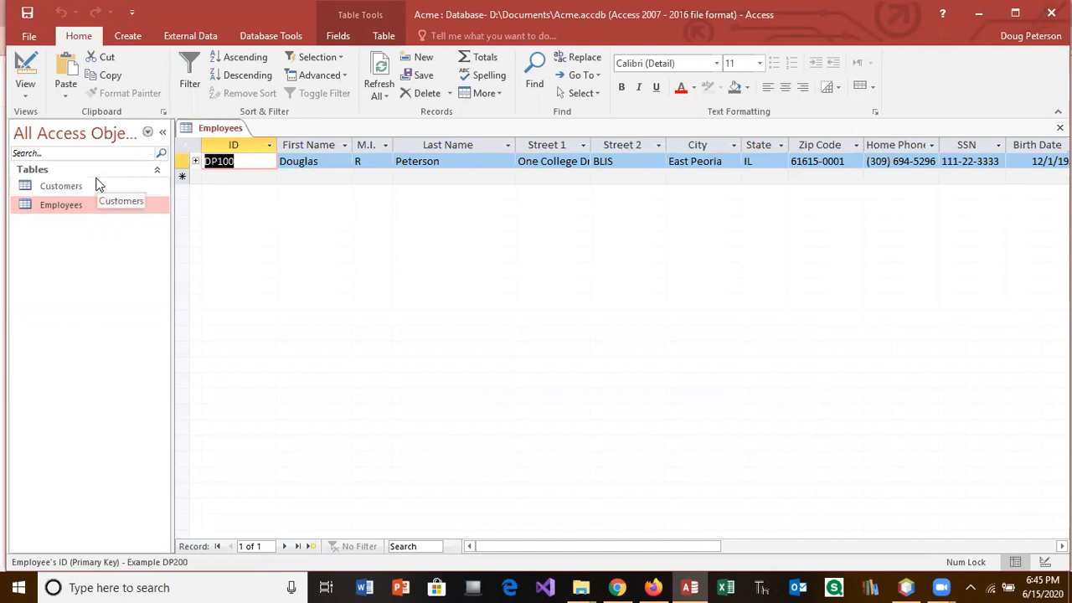
{"action": "left_click", "coordinate": [25, 71]}
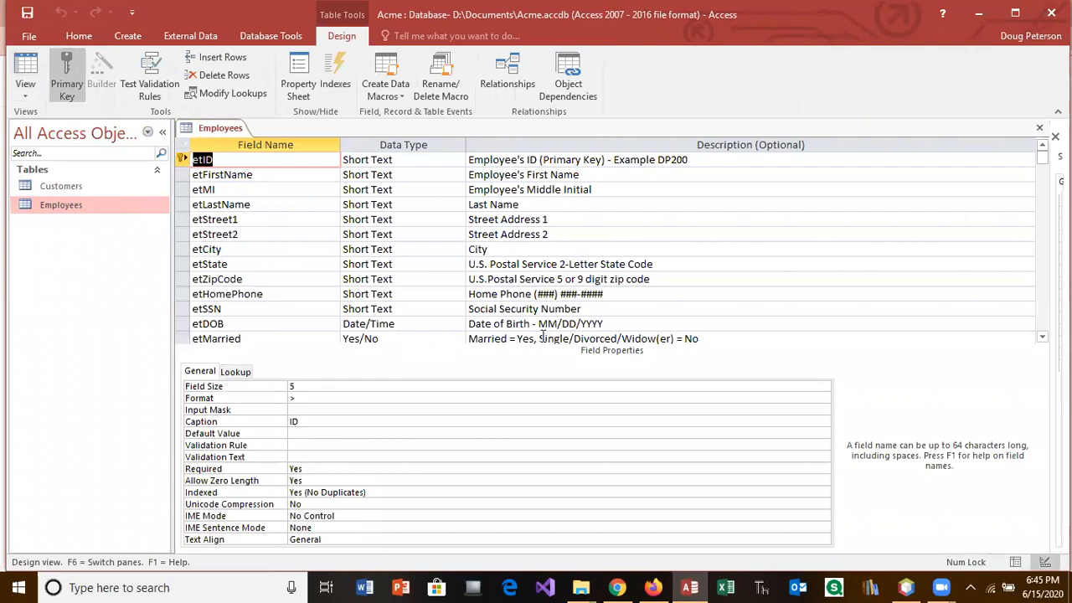
{"action": "key", "text": "F6"}
{"action": "scroll", "coordinate": [612, 248], "scroll_direction": "down", "scroll_amount": 1}
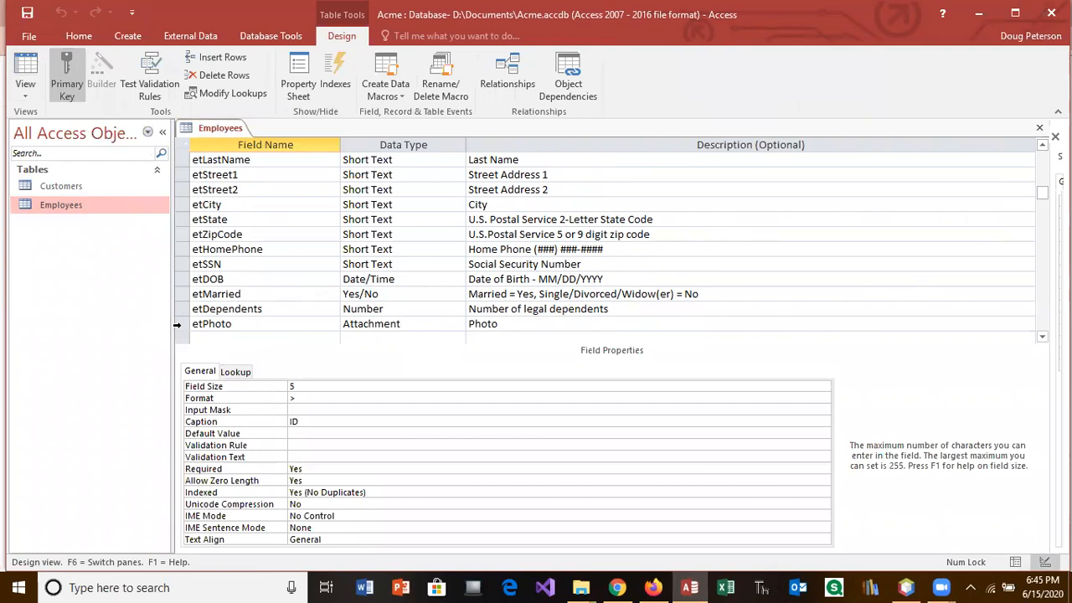
{"action": "left_click", "coordinate": [206, 339]}
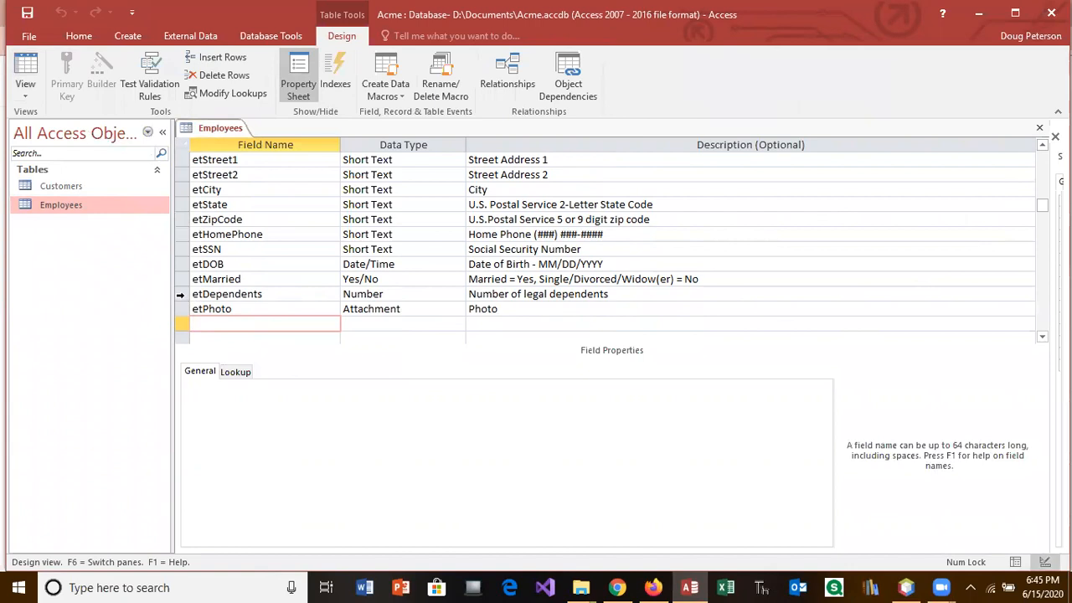
Step: Insert a blank row above etDependents, then delete it again
{"action": "right_click", "coordinate": [180, 294]}
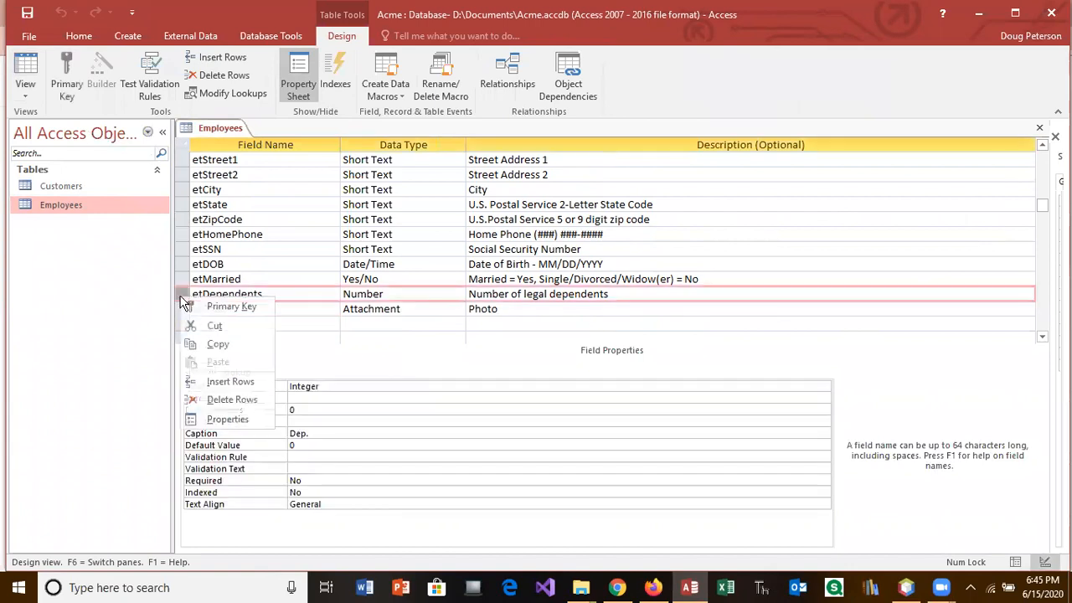
{"action": "left_click", "coordinate": [230, 382]}
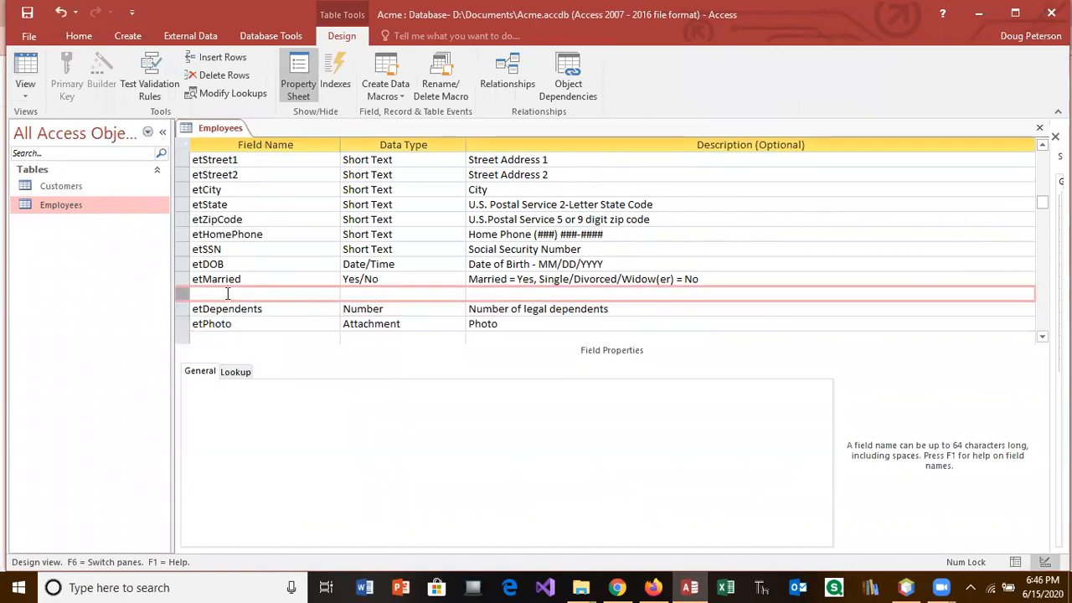
{"action": "right_click", "coordinate": [182, 293]}
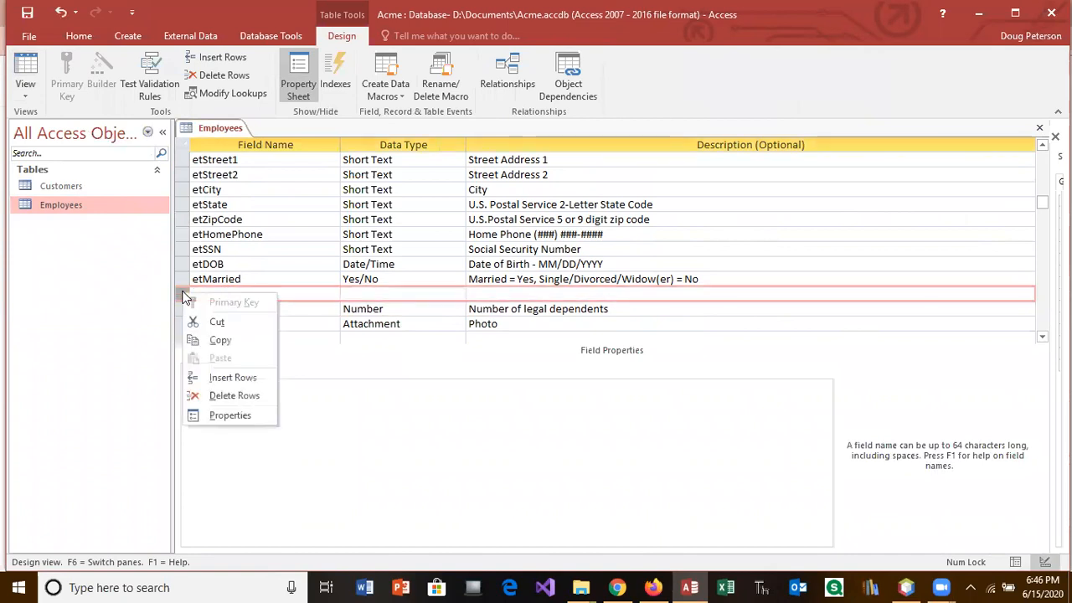
{"action": "left_click", "coordinate": [217, 396]}
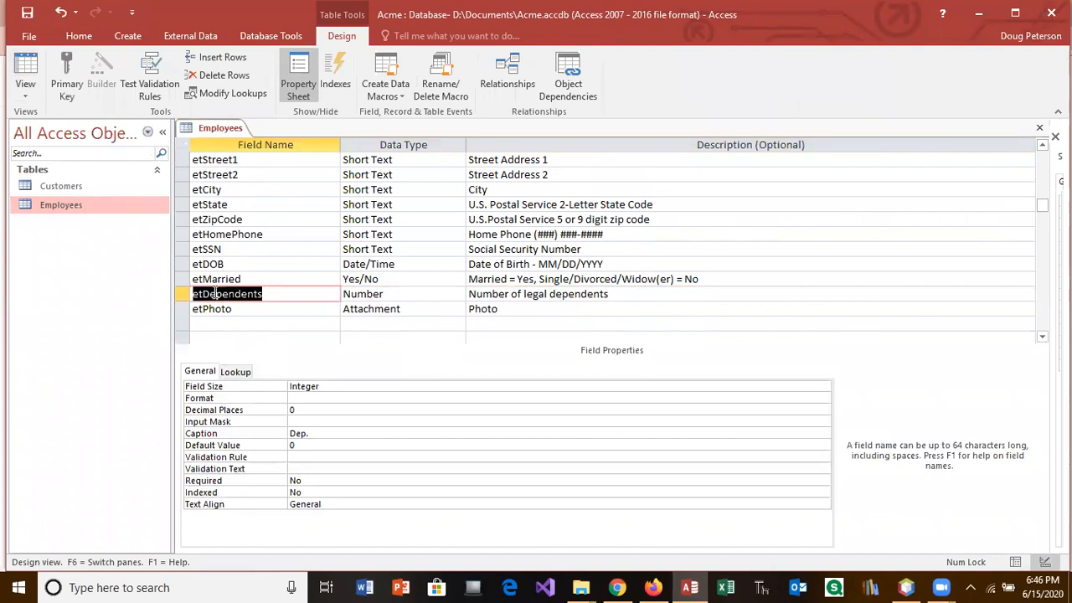
Step: Add a Short Text field named etJob below etPhoto
{"action": "left_click", "coordinate": [195, 325]}
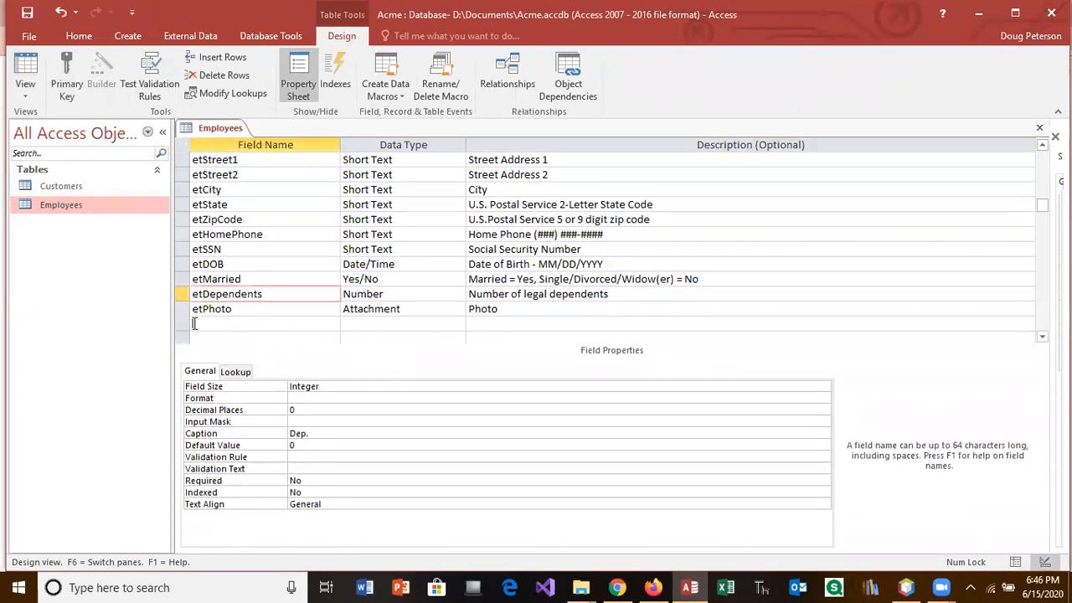
{"action": "type", "text": "et"}
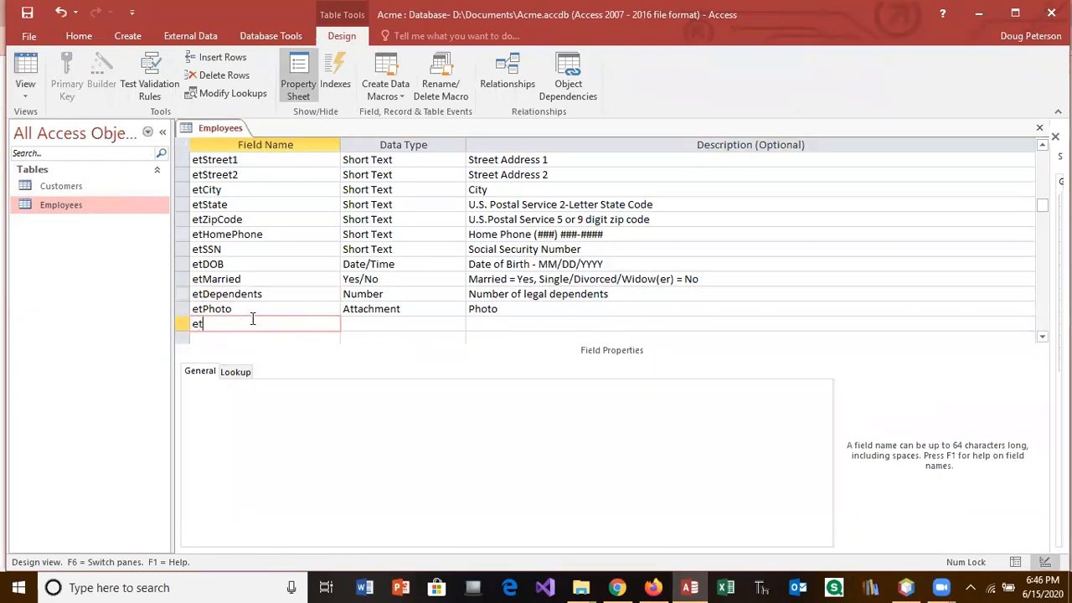
{"action": "type", "text": "Job"}
{"action": "key", "text": "Tab"}
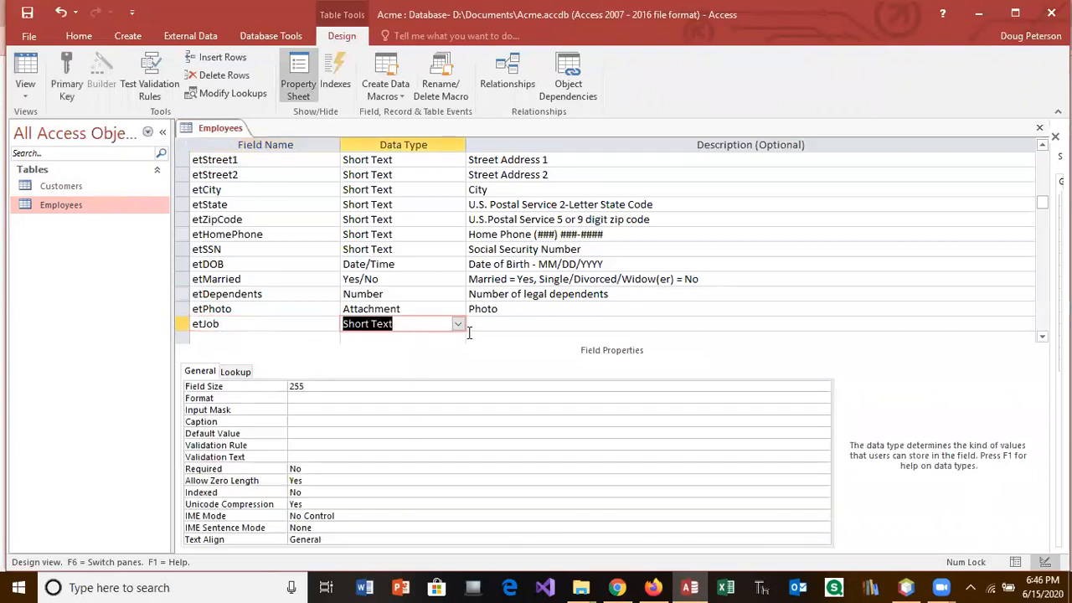
{"action": "left_click", "coordinate": [485, 325]}
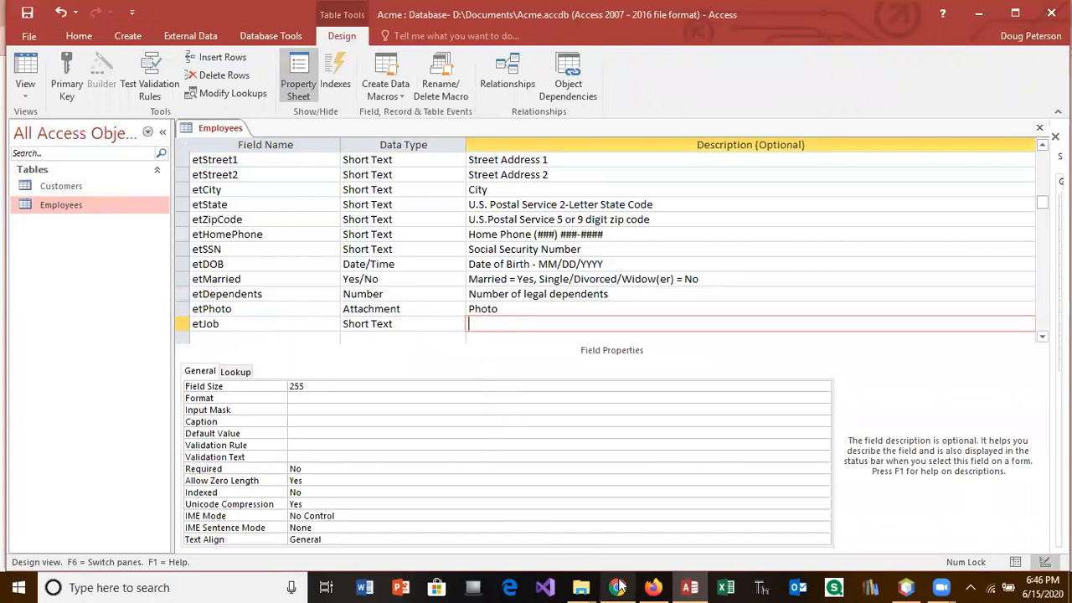
Step: Copy the 'A for Admin … S for Salesperson' job-code list from the Acme Continues instructions in Firefox
{"action": "left_click", "coordinate": [654, 587]}
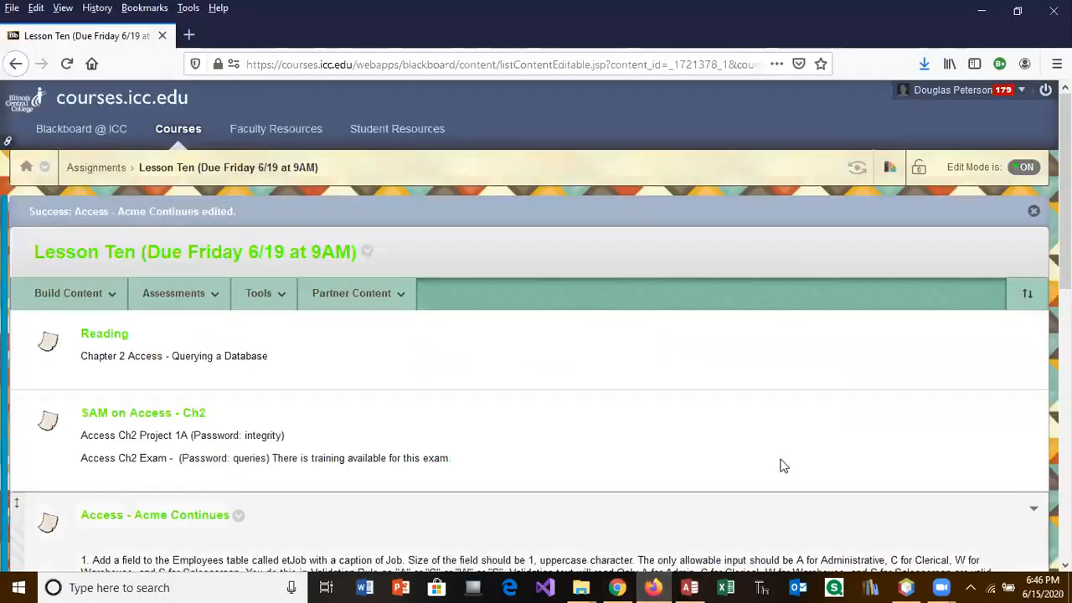
{"action": "scroll", "coordinate": [536, 335], "scroll_direction": "down", "scroll_amount": 3}
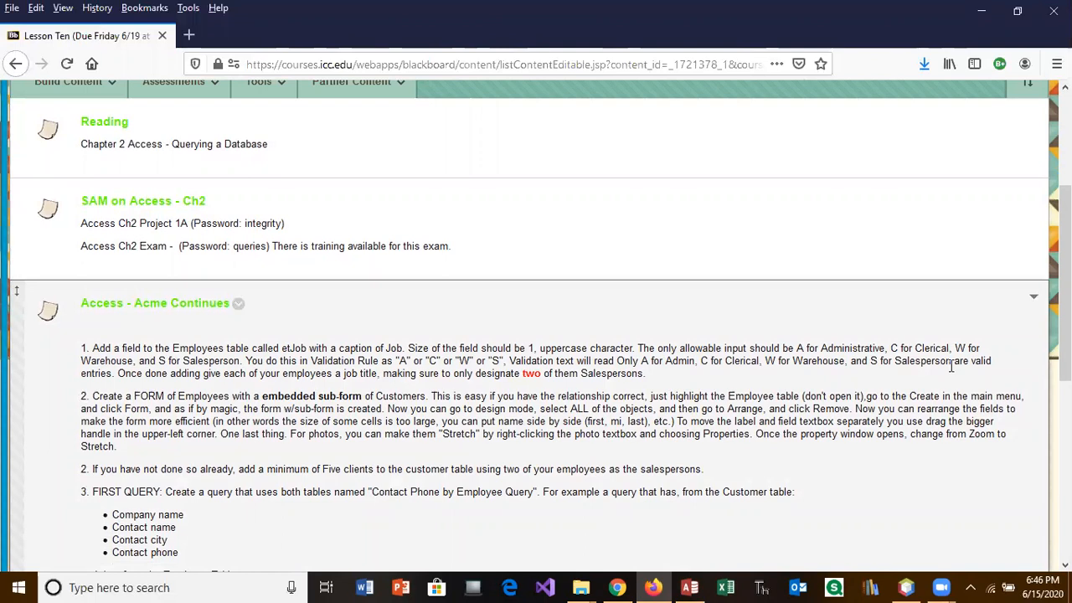
{"action": "left_click_drag", "start_coordinate": [952, 364], "coordinate": [642, 362]}
{"action": "key", "text": "ctrl+c"}
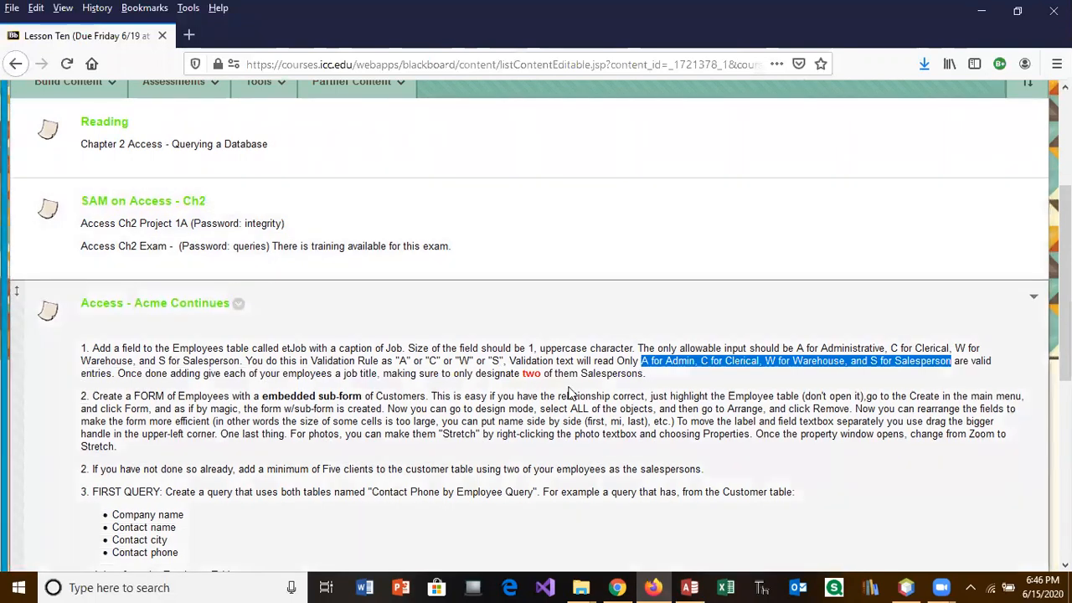
{"action": "left_click", "coordinate": [688, 587]}
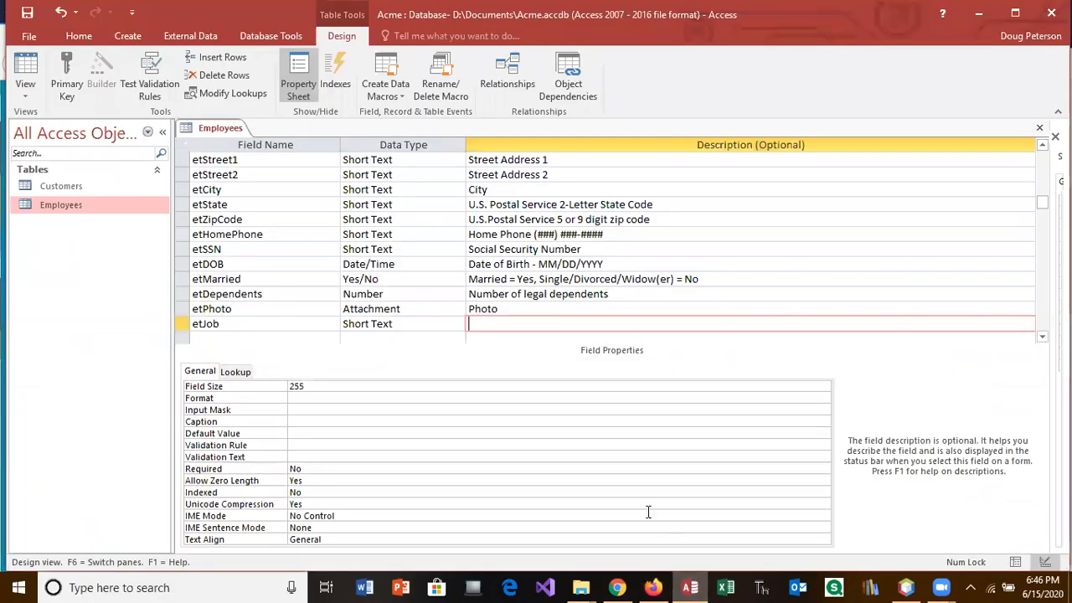
Step: Paste the job-code list as etJob's description; set Field Size 1, Format > and Caption Job
{"action": "key", "text": "ctrl+v"}
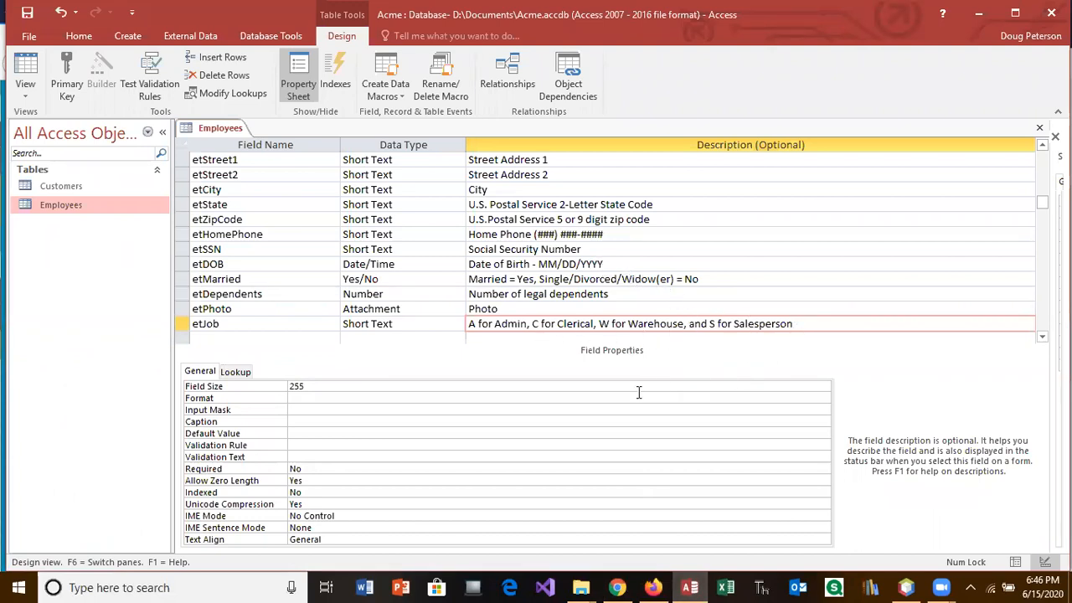
{"action": "left_click", "coordinate": [274, 391]}
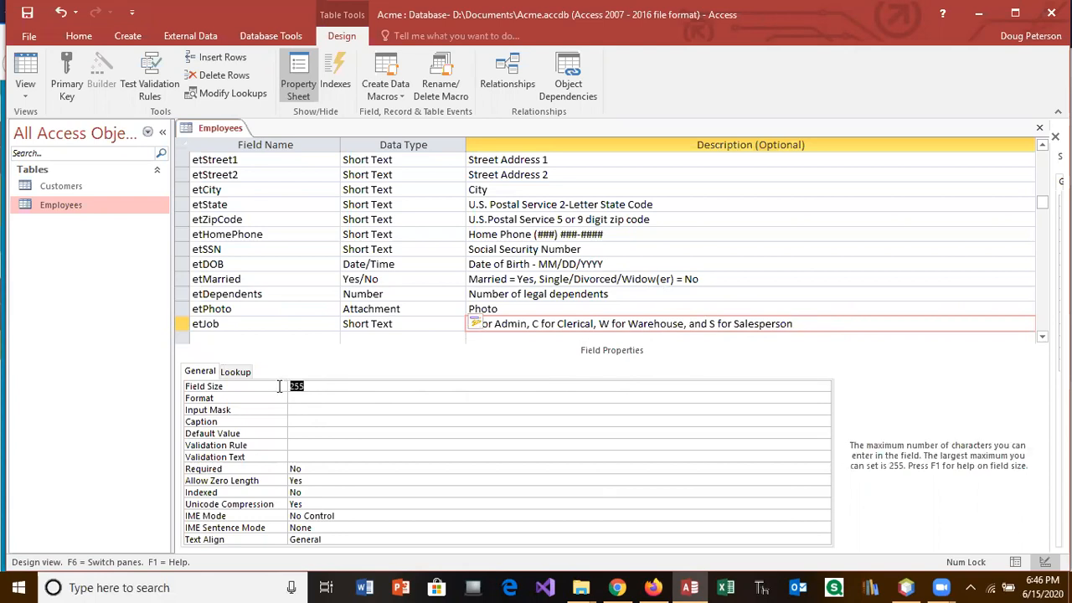
{"action": "type", "text": "1"}
{"action": "left_click_drag", "start_coordinate": [288, 397], "coordinate": [294, 398]}
{"action": "left_click", "coordinate": [304, 399]}
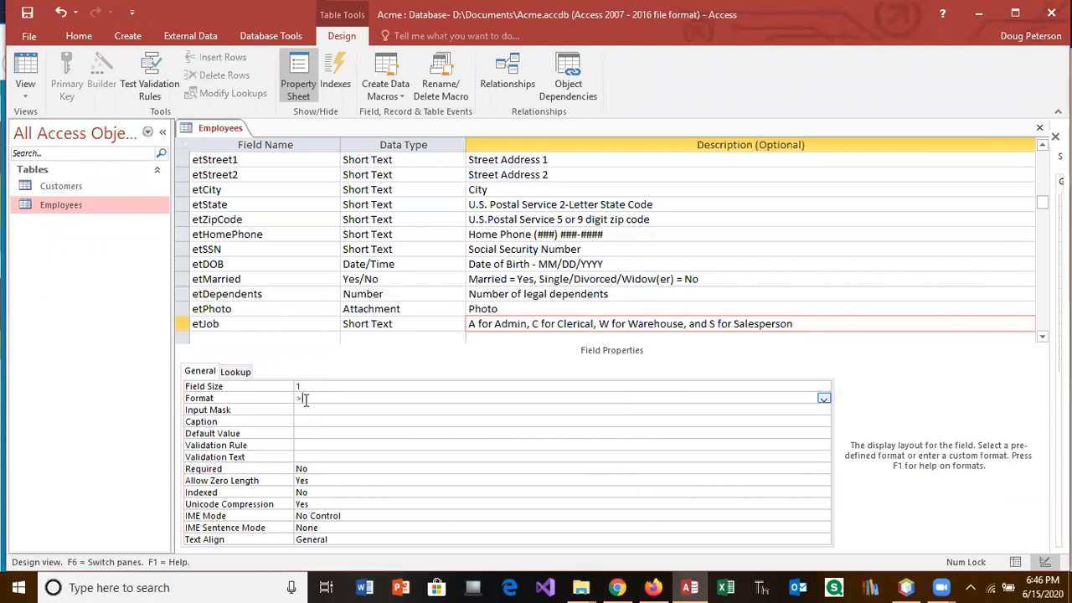
{"action": "left_click", "coordinate": [307, 419]}
{"action": "type", "text": "Job"}
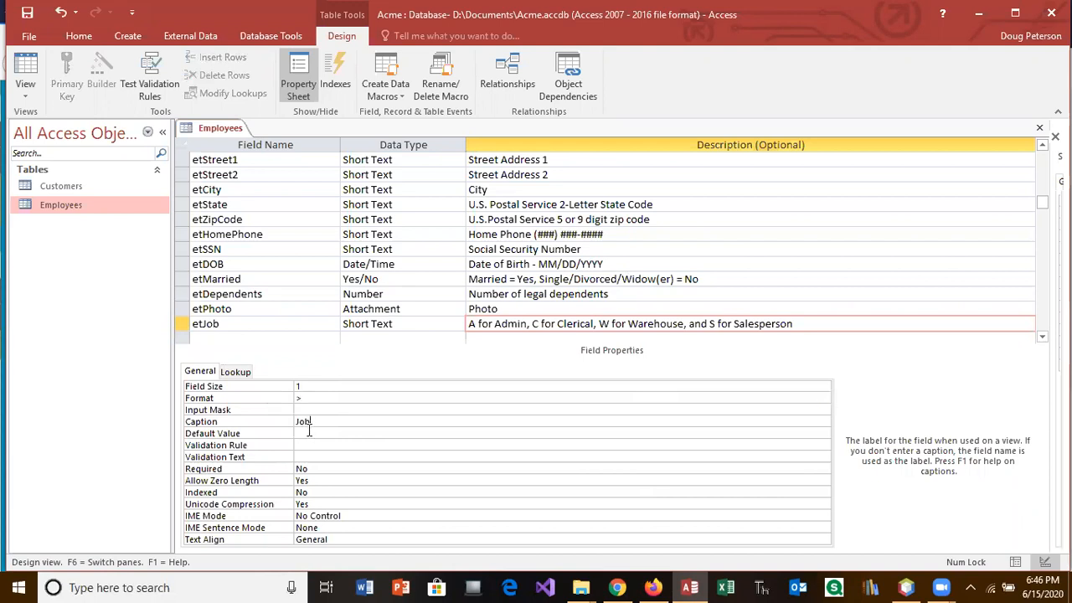
{"action": "left_click", "coordinate": [310, 433]}
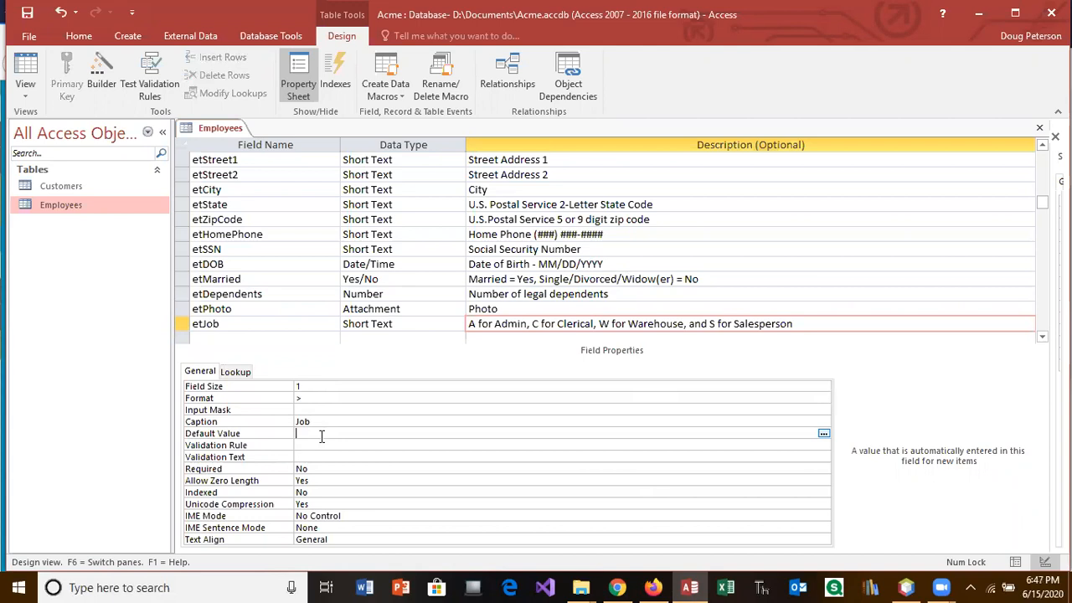
Step: Set etJob's Validation Rule to A or C or W or S, with 'Jobs only include' plus the job list as Validation Text
{"action": "left_click", "coordinate": [323, 444]}
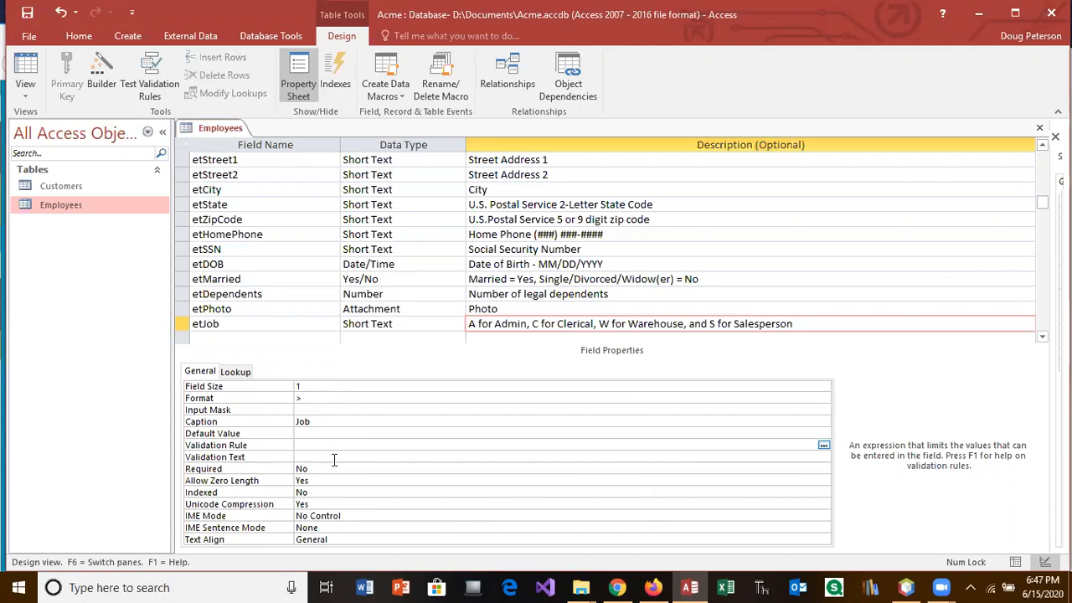
{"action": "type", "text": "A or C"}
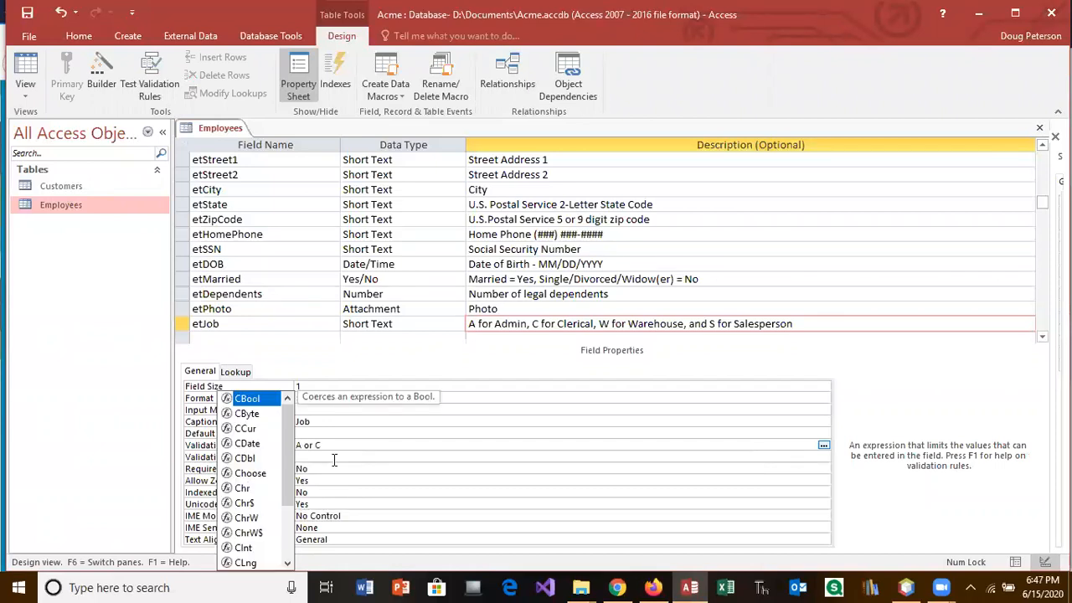
{"action": "type", "text": " or W "}
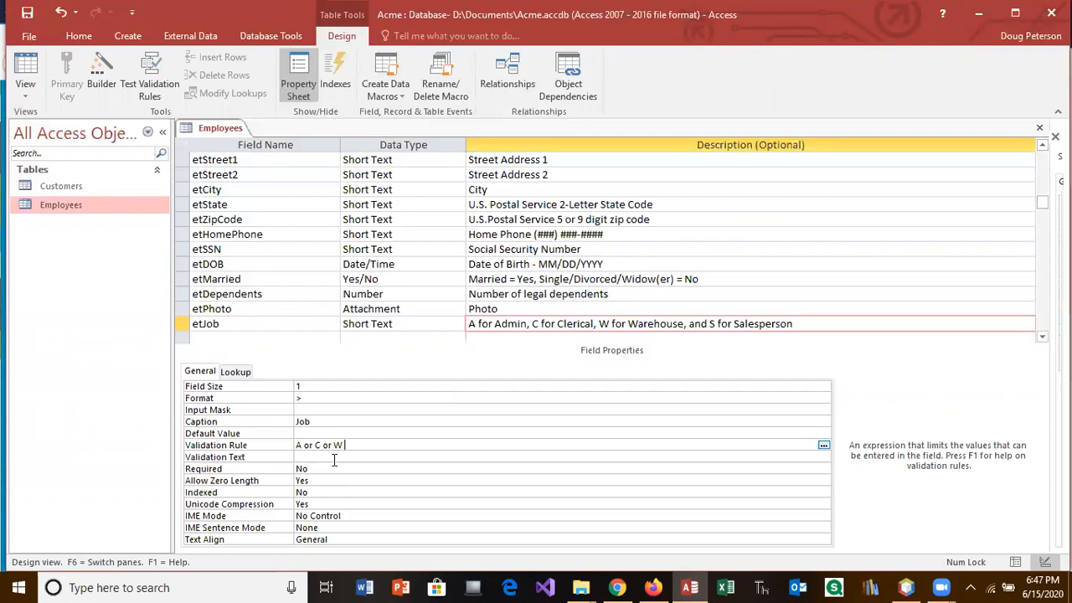
{"action": "type", "text": "or S"}
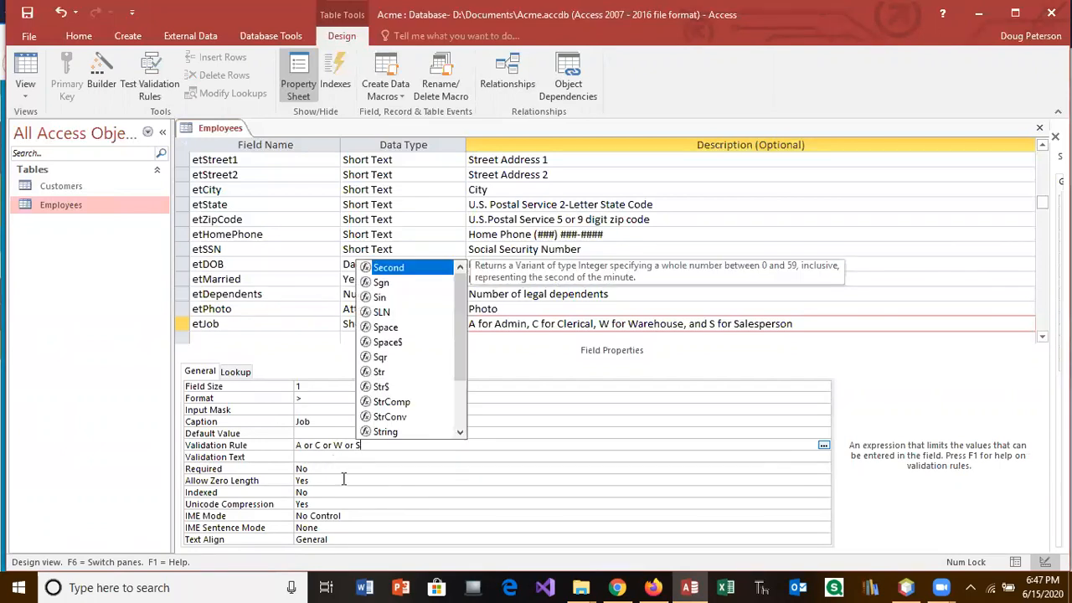
{"action": "left_click", "coordinate": [343, 458]}
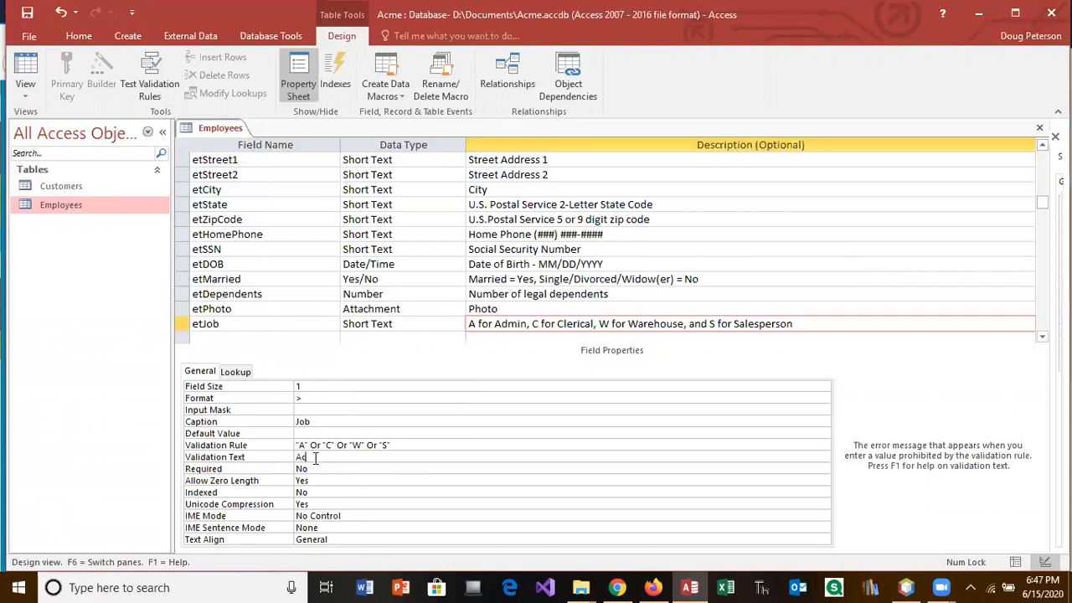
{"action": "type", "text": "Jobs only include"}
{"action": "key", "text": "ctrl+v"}
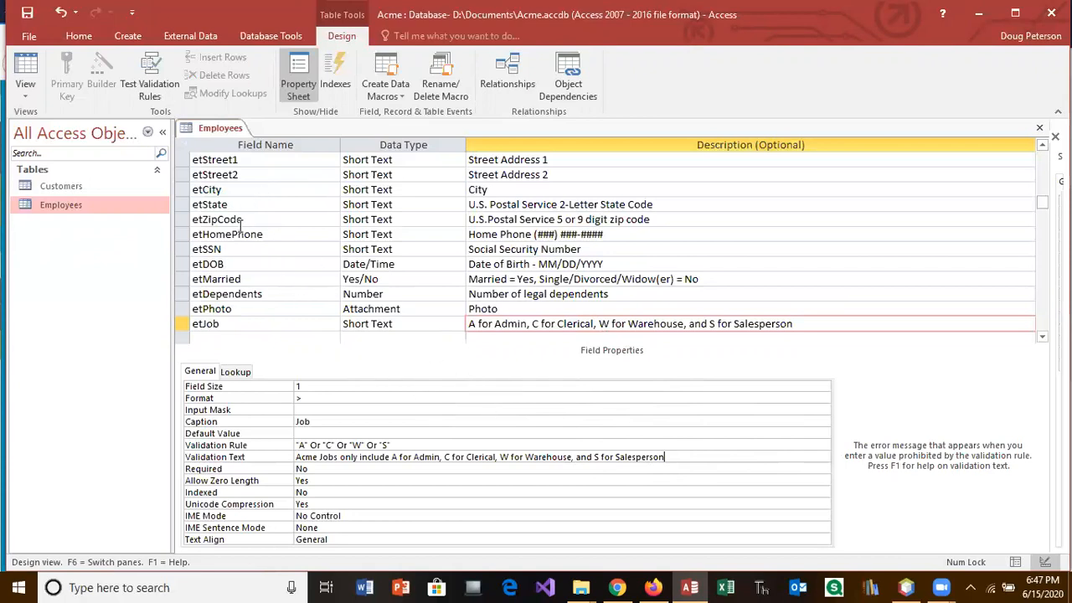
Step: Save the table and keep the new validation rule despite existing data violations
{"action": "left_click", "coordinate": [25, 67]}
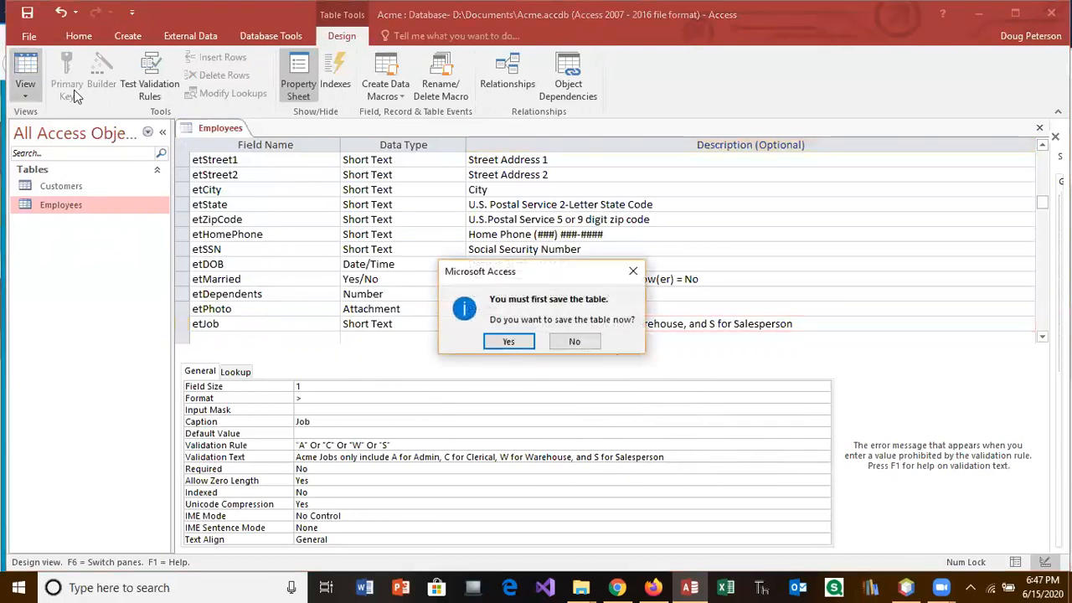
{"action": "left_click", "coordinate": [512, 342]}
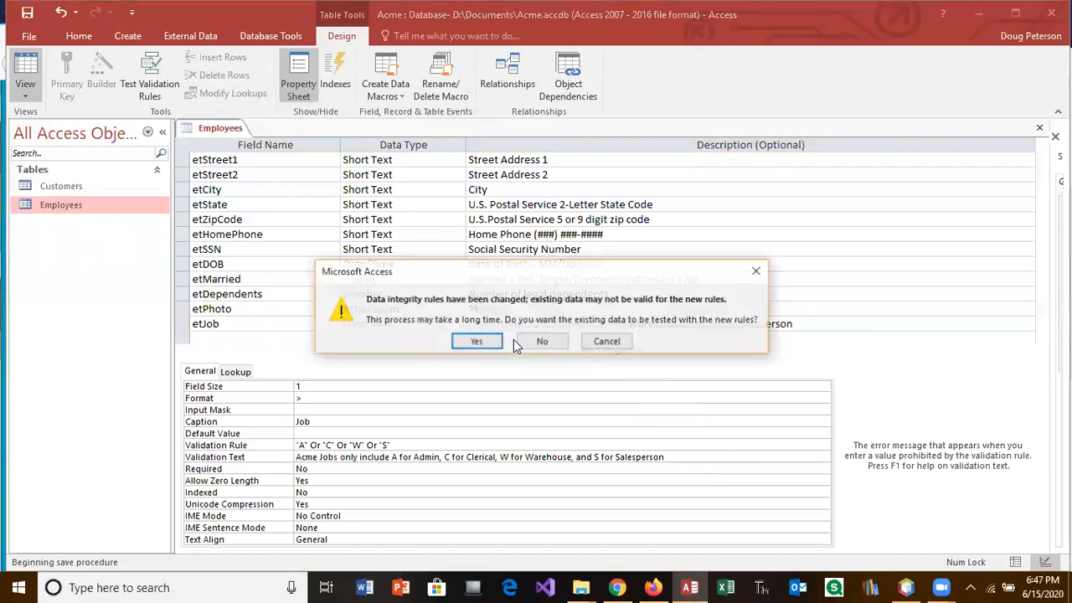
{"action": "left_click", "coordinate": [490, 340]}
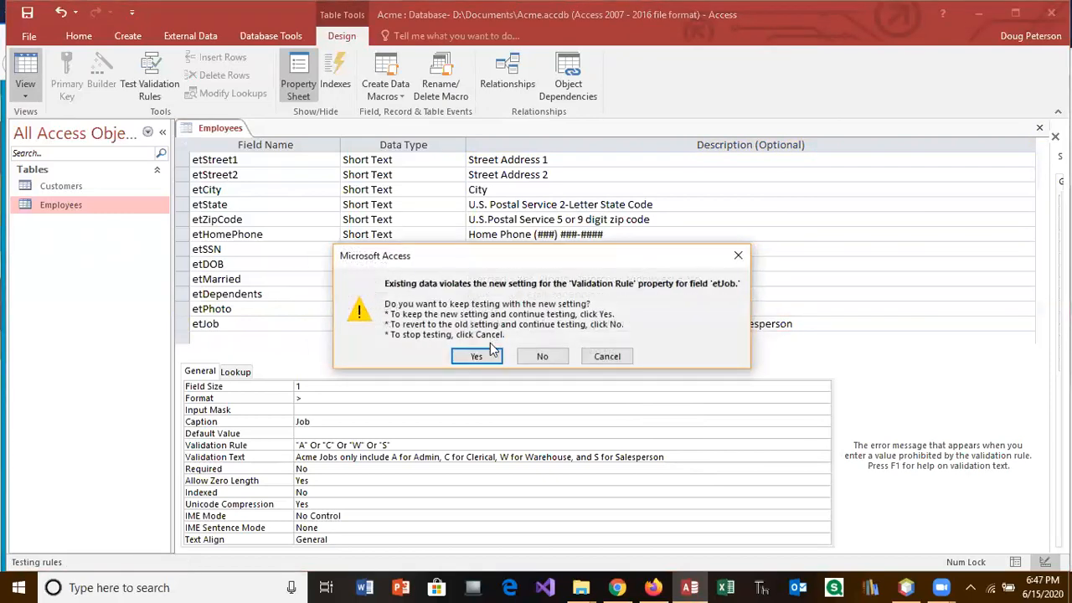
{"action": "left_click", "coordinate": [493, 353]}
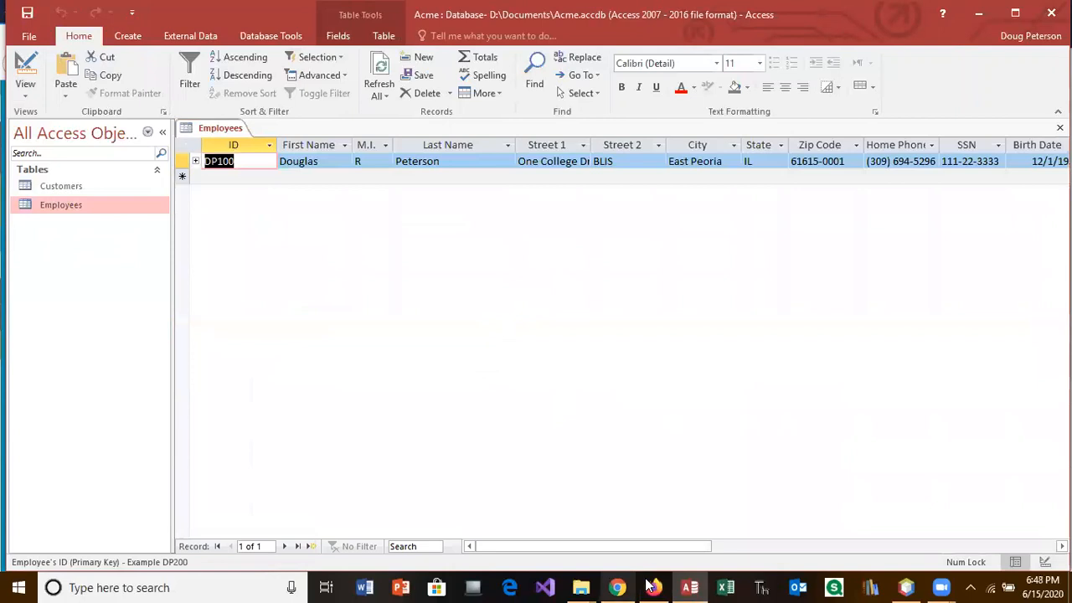
Step: Check the Job field's description in the datasheet, then return to Design View
{"action": "left_click_drag", "start_coordinate": [662, 546], "coordinate": [848, 512]}
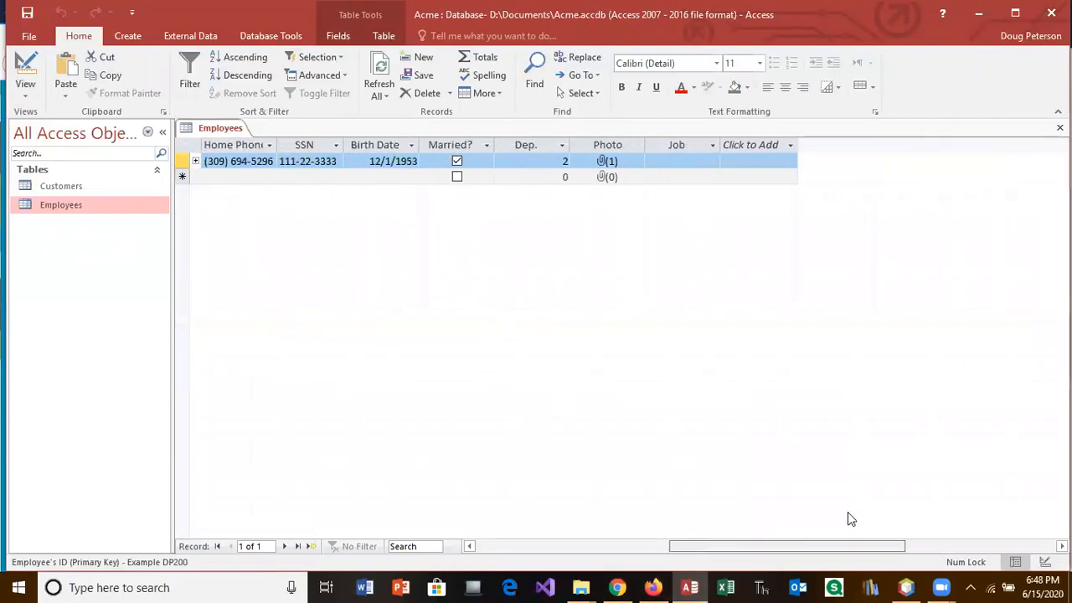
{"action": "left_click", "coordinate": [708, 160]}
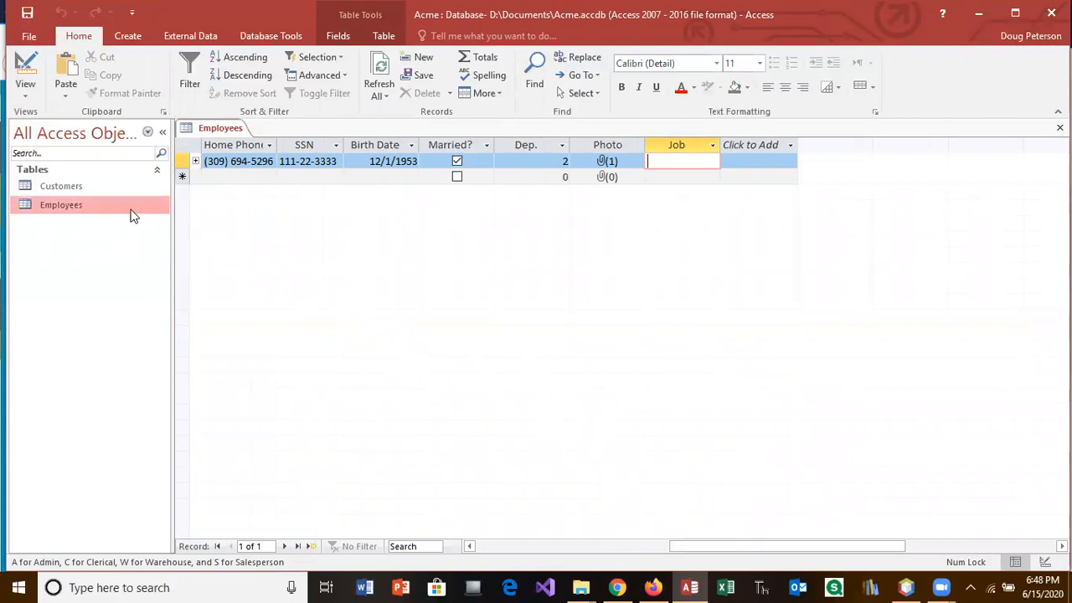
{"action": "left_click", "coordinate": [24, 67]}
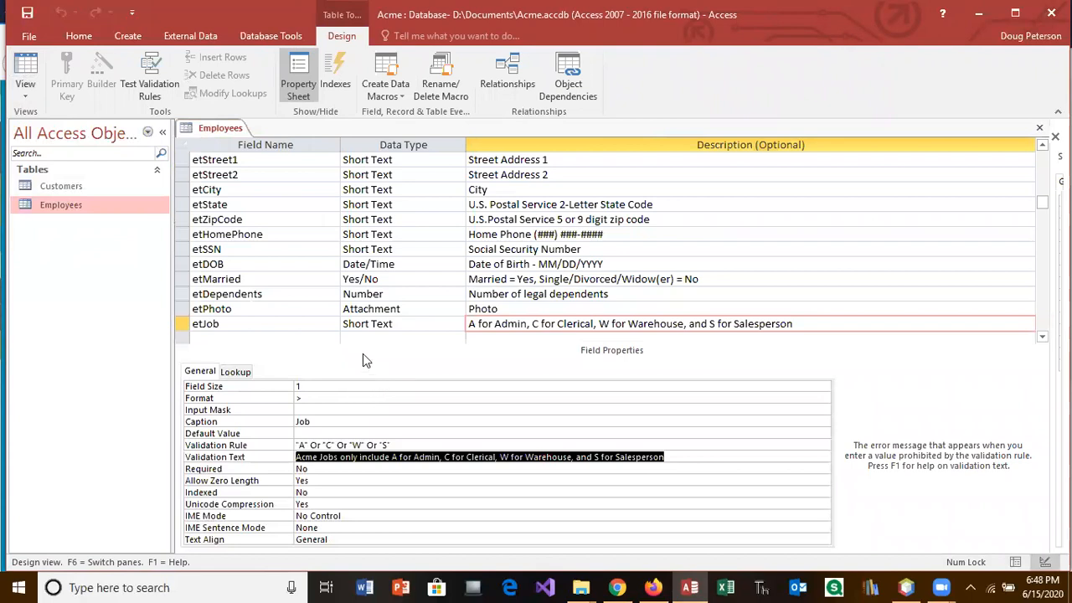
Step: Start a Lookup Wizard for etJob with typed-in values and two columns
{"action": "left_click", "coordinate": [456, 323]}
{"action": "left_click", "coordinate": [459, 325]}
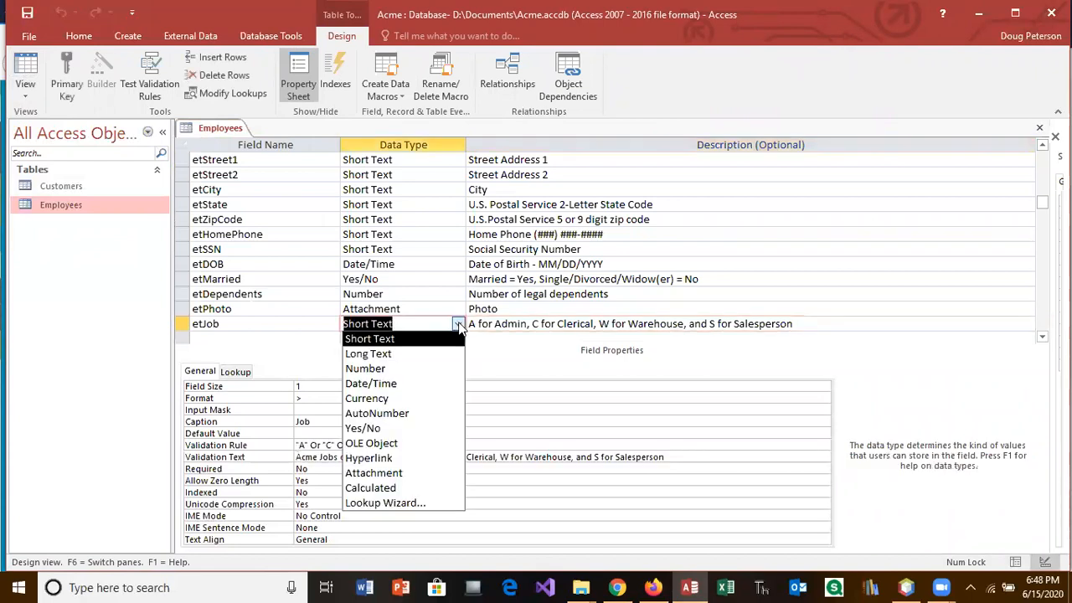
{"action": "left_click", "coordinate": [426, 502]}
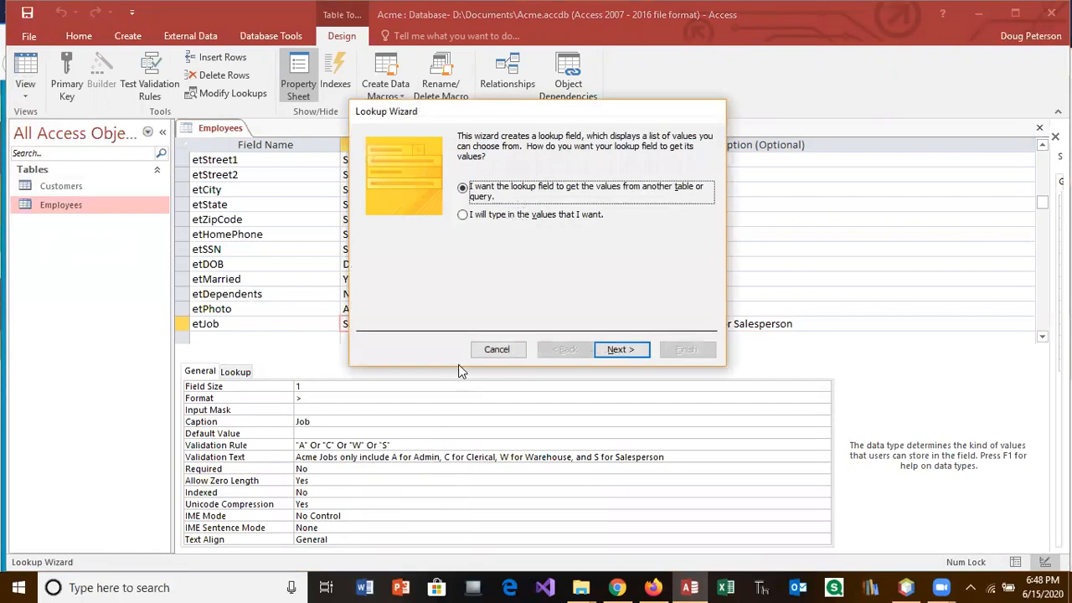
{"action": "left_click", "coordinate": [465, 216]}
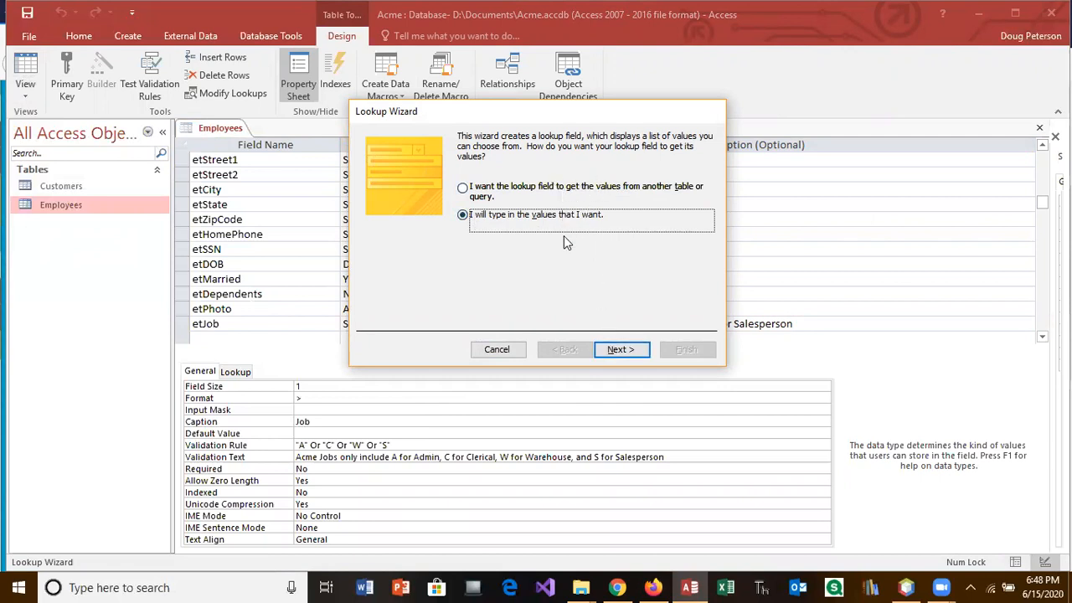
{"action": "left_click", "coordinate": [621, 351]}
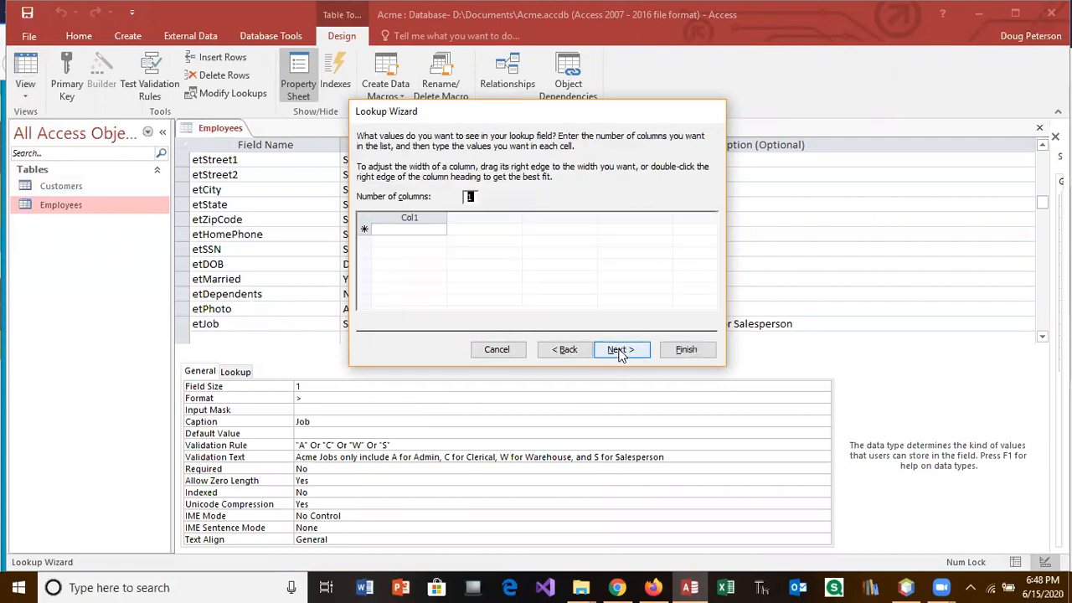
{"action": "left_click", "coordinate": [411, 219]}
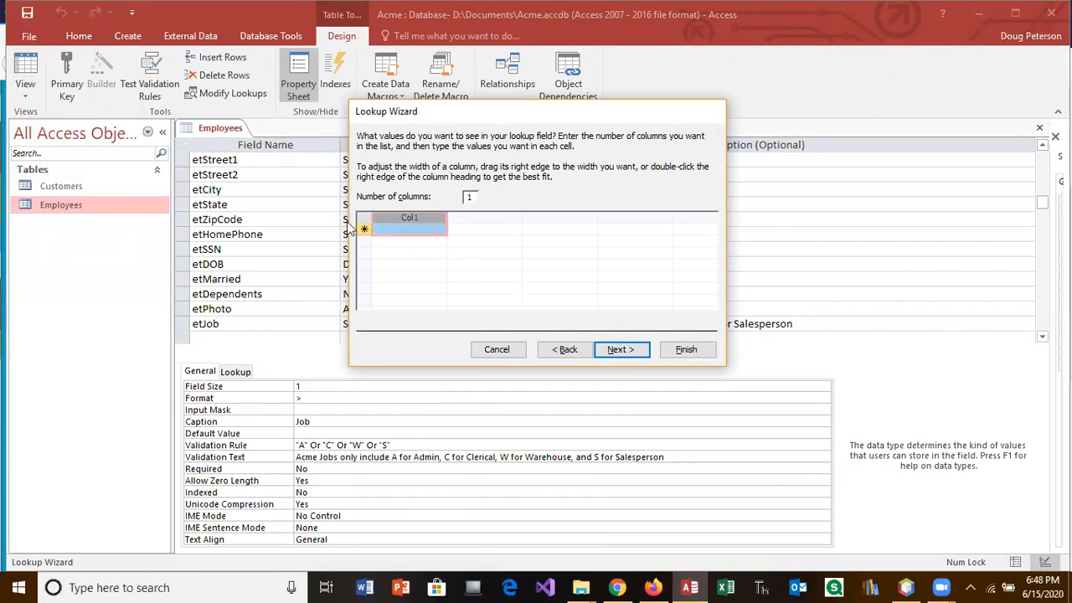
{"action": "left_click", "coordinate": [469, 196]}
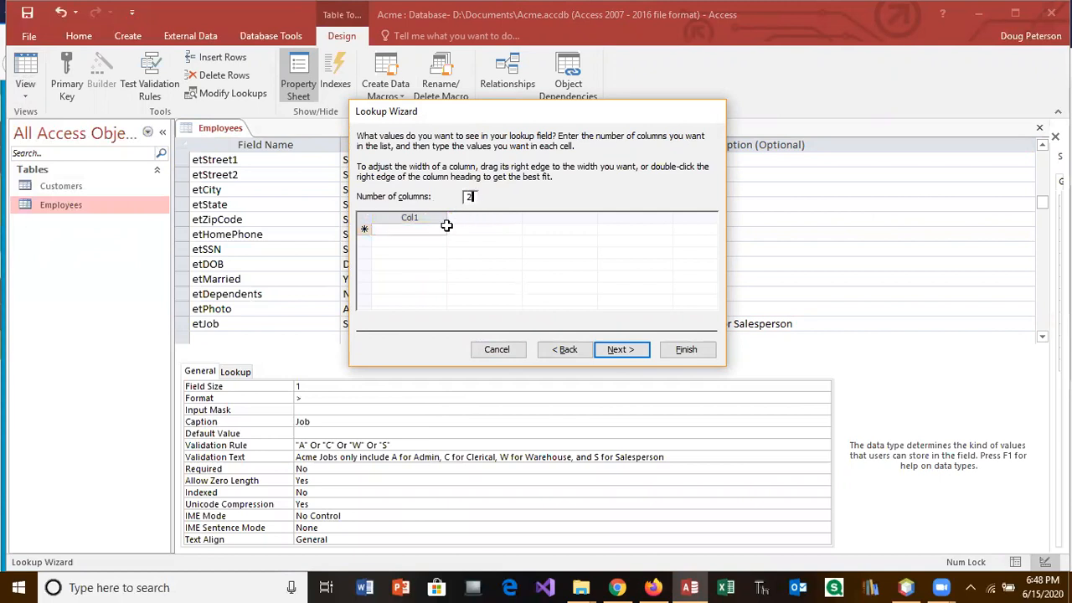
{"action": "left_click", "coordinate": [444, 227]}
Step: Enter A Admin, C Clerical, W Warehouse, S Salesperson, and narrow the code column
{"action": "type", "text": "A"}
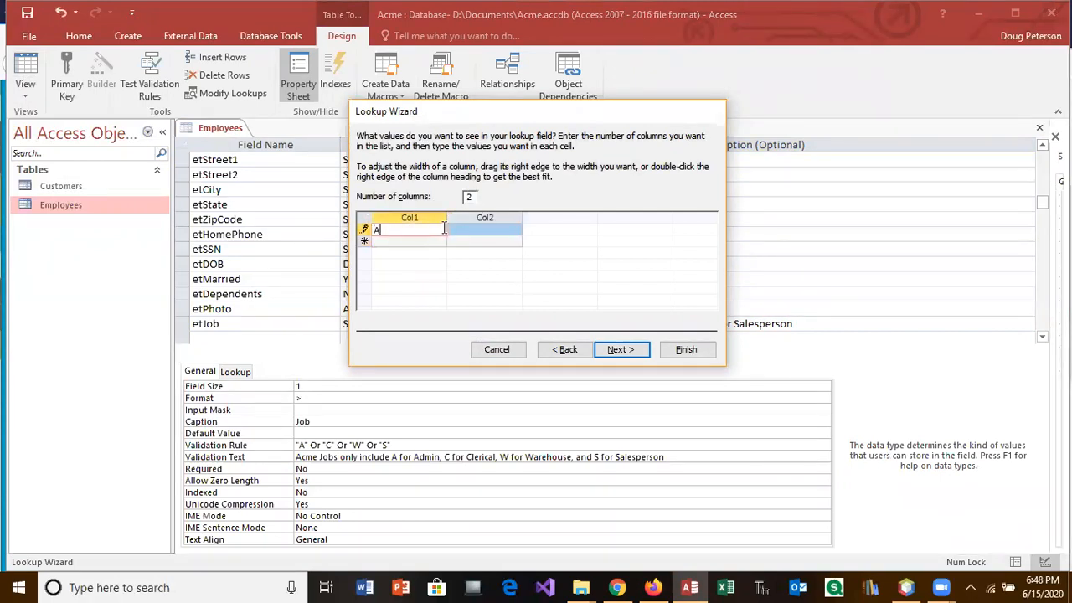
{"action": "key", "text": "Tab"}
{"action": "type", "text": "Admi"}
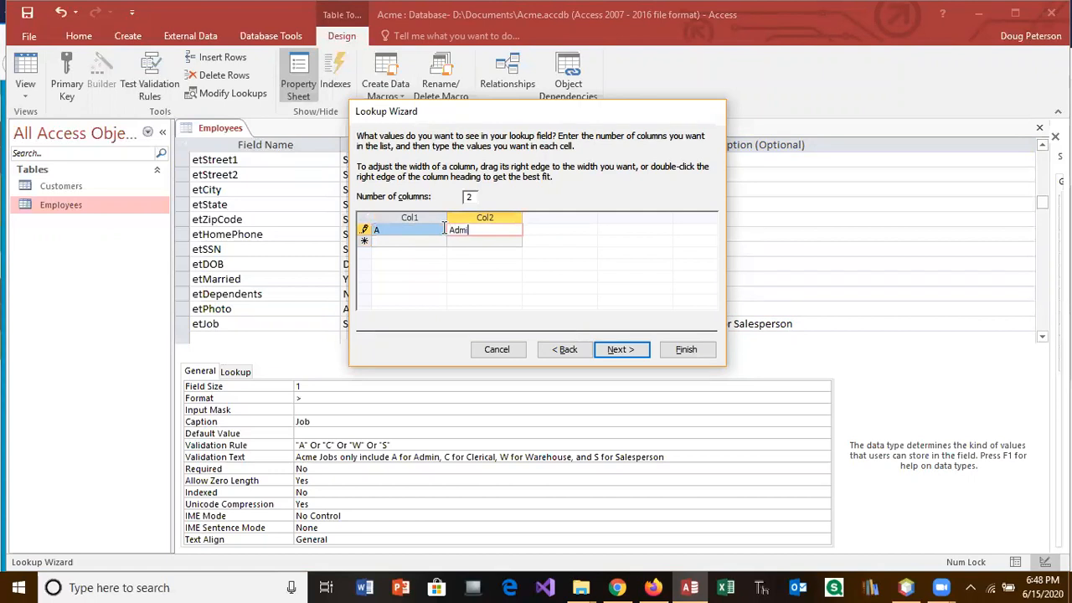
{"action": "key", "text": "Tab"}
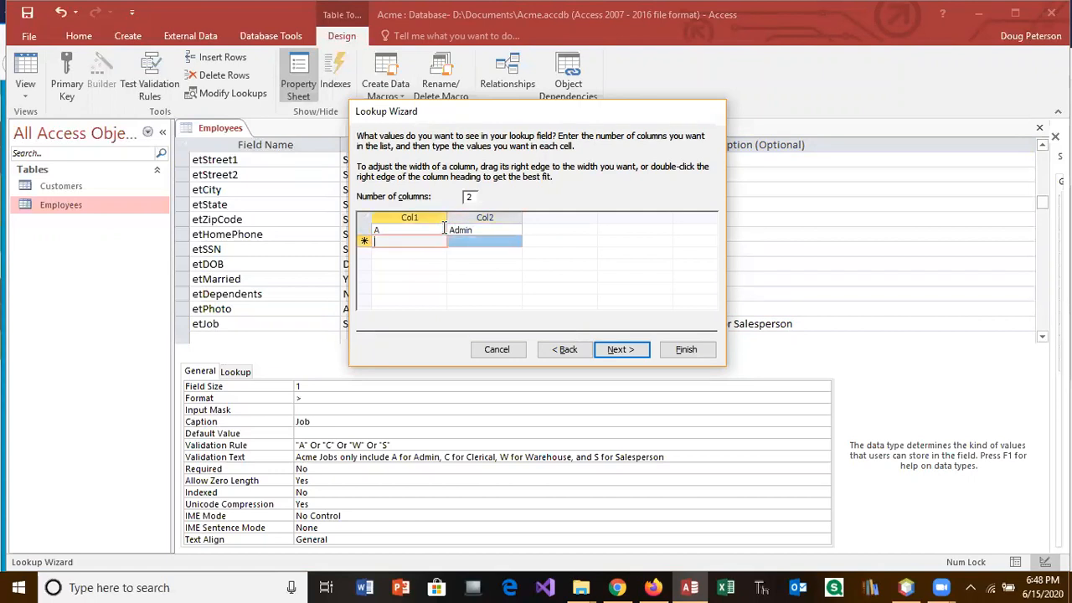
{"action": "type", "text": "C"}
{"action": "key", "text": "Tab"}
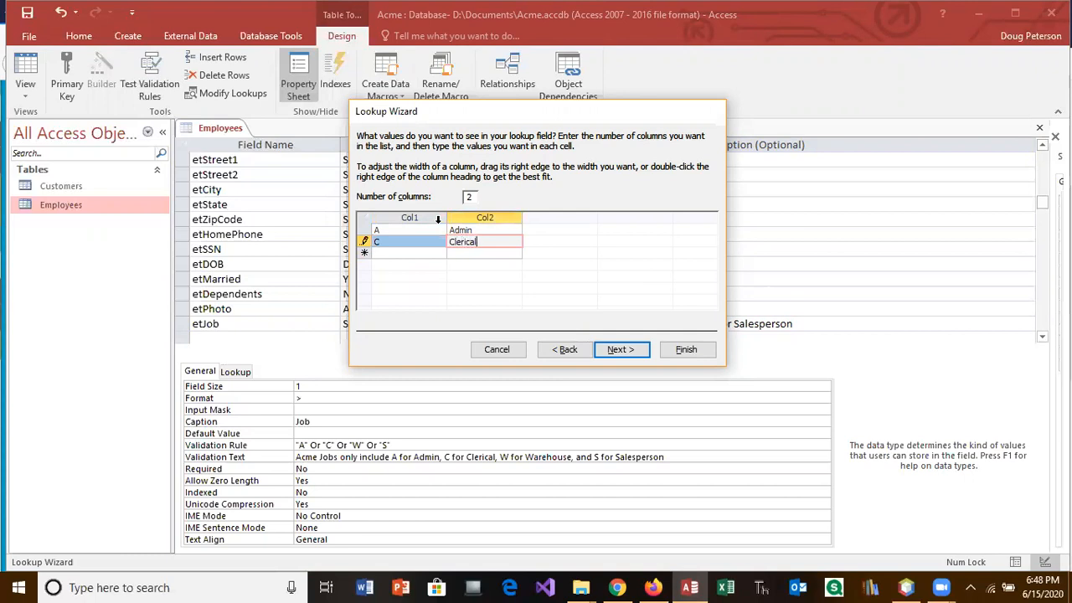
{"action": "key", "text": "Tab"}
{"action": "type", "text": "W"}
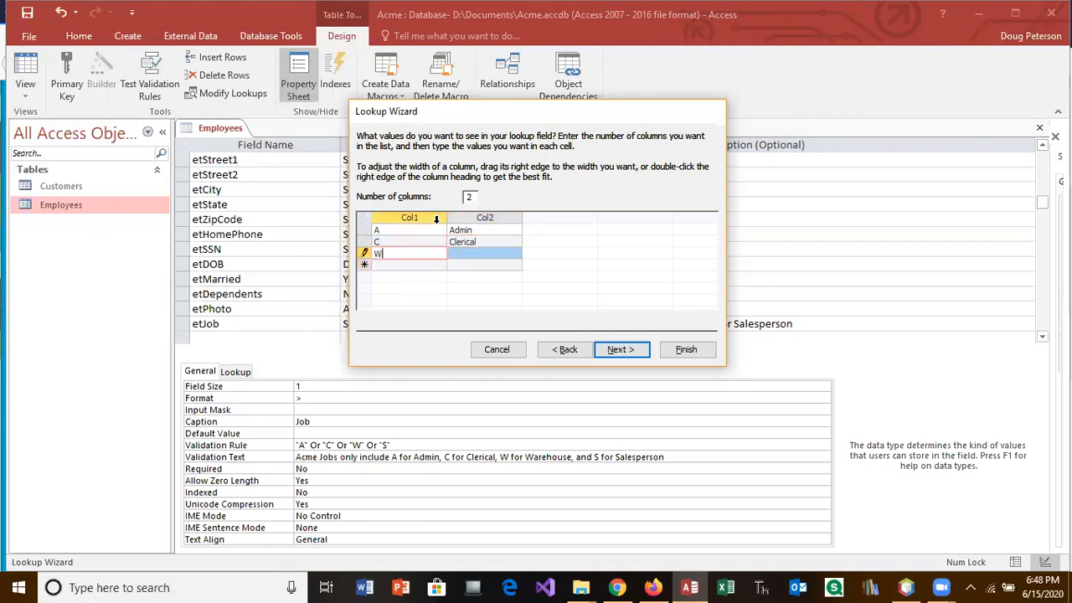
{"action": "key", "text": "Tab"}
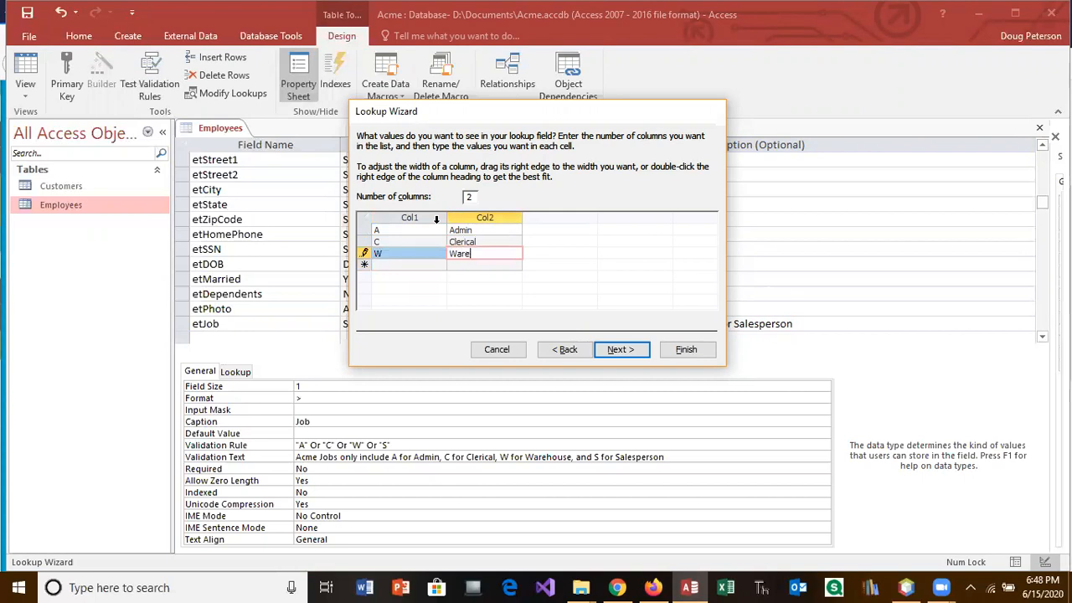
{"action": "key", "text": "Tab"}
{"action": "type", "text": "S"}
{"action": "key", "text": "Tab"}
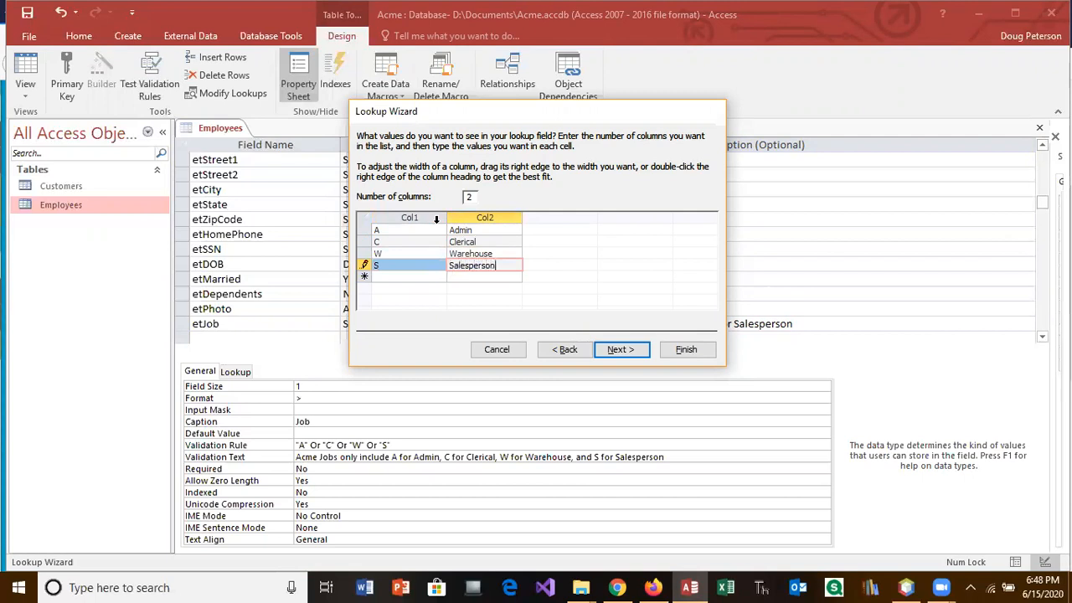
{"action": "left_click_drag", "start_coordinate": [446, 217], "coordinate": [396, 219]}
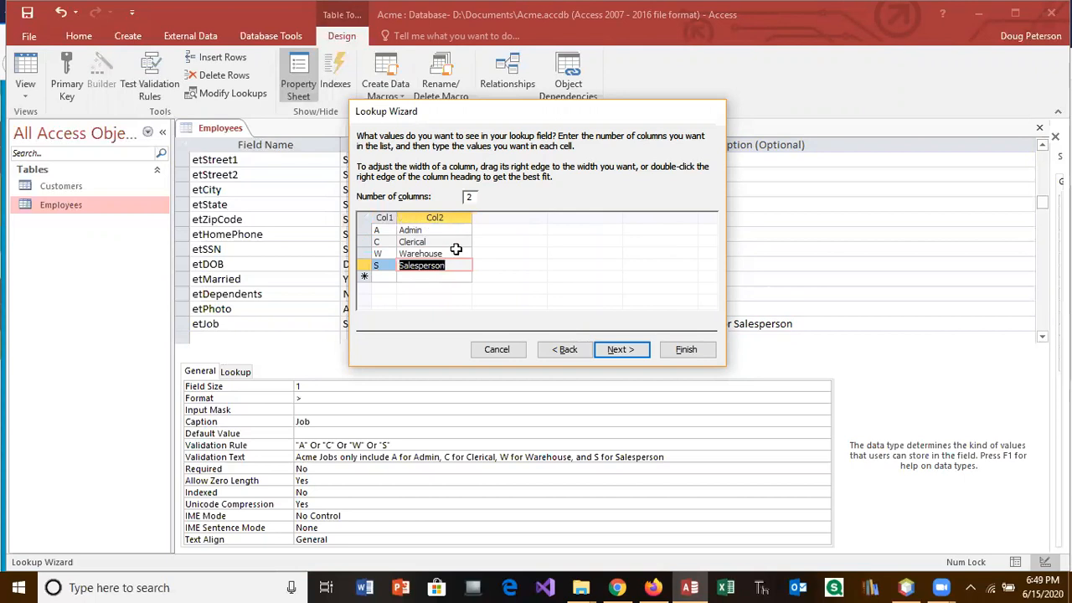
{"action": "left_click", "coordinate": [609, 350]}
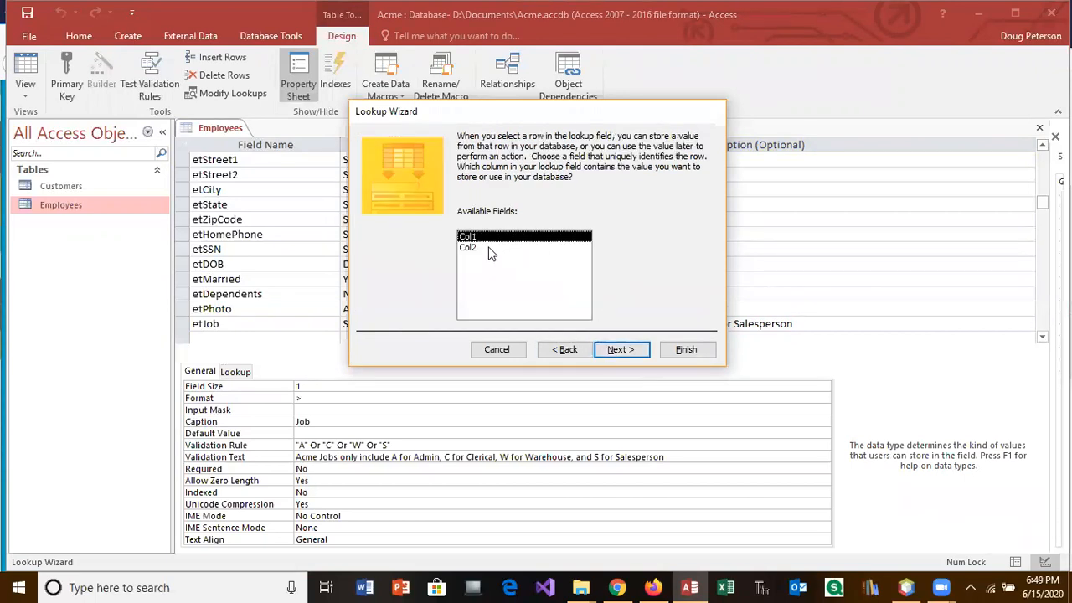
Step: Keep Col1 as the stored value, enable Limit To List, and finish the Job lookup
{"action": "left_click", "coordinate": [619, 352]}
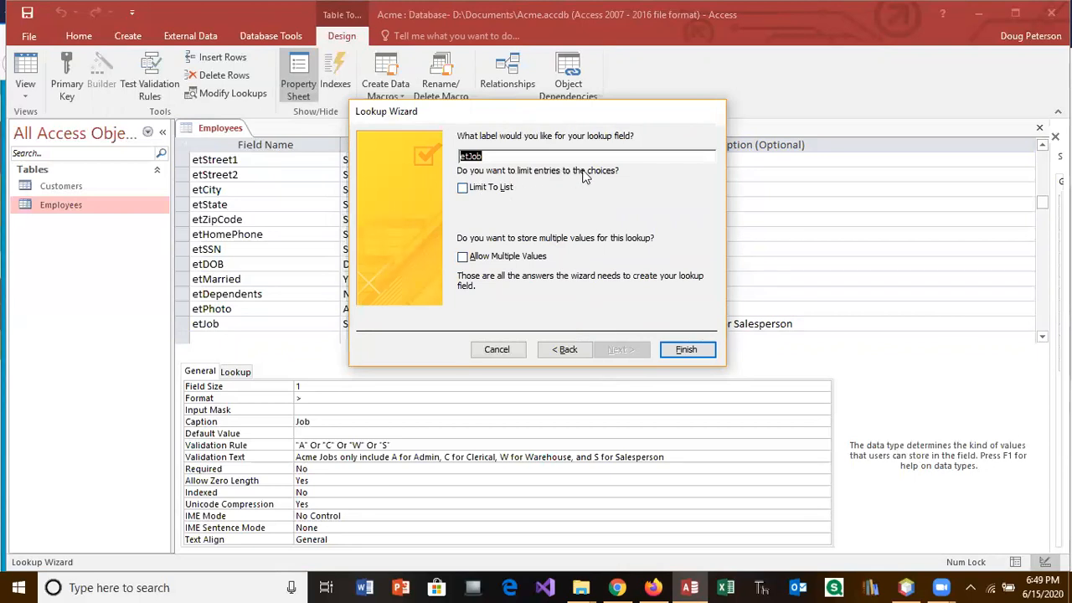
{"action": "left_click", "coordinate": [464, 190]}
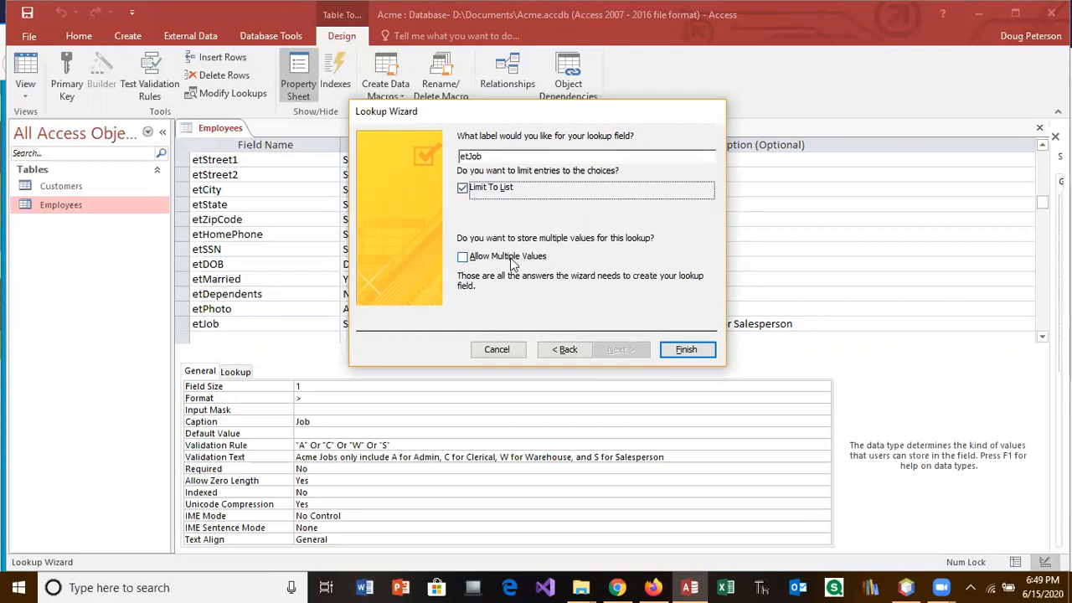
{"action": "left_click", "coordinate": [686, 349]}
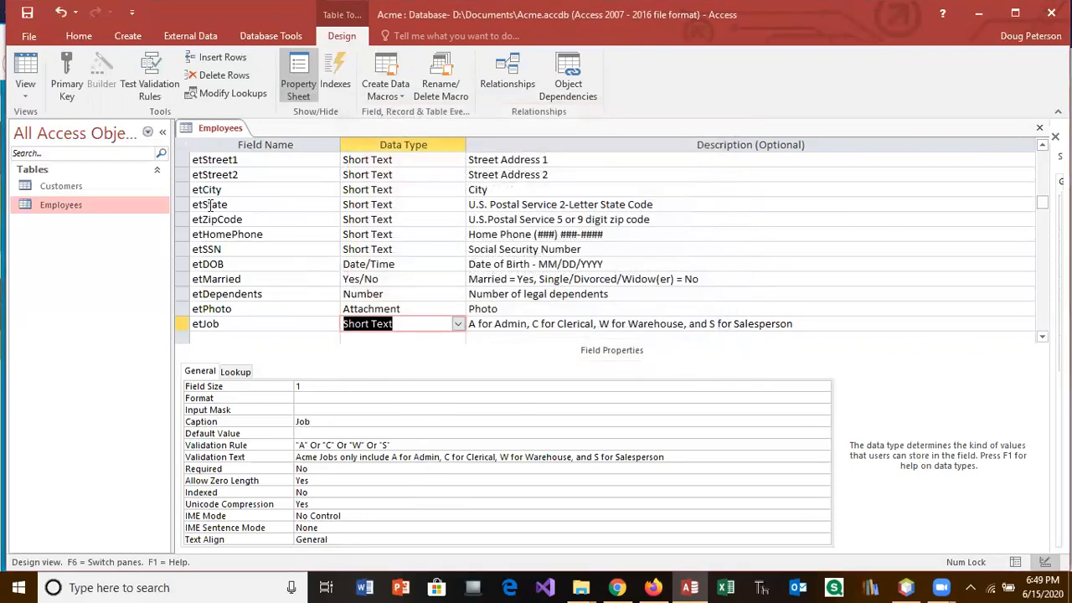
Step: Save the Employees table and set the employee's Job to A (Admin) from the new list
{"action": "left_click", "coordinate": [37, 83]}
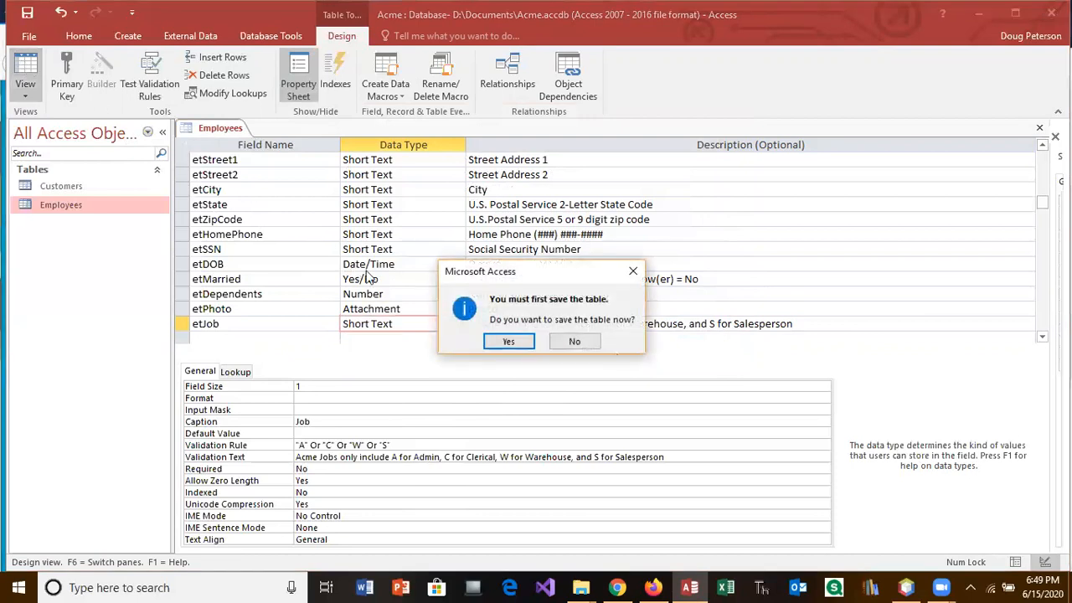
{"action": "left_click", "coordinate": [503, 340]}
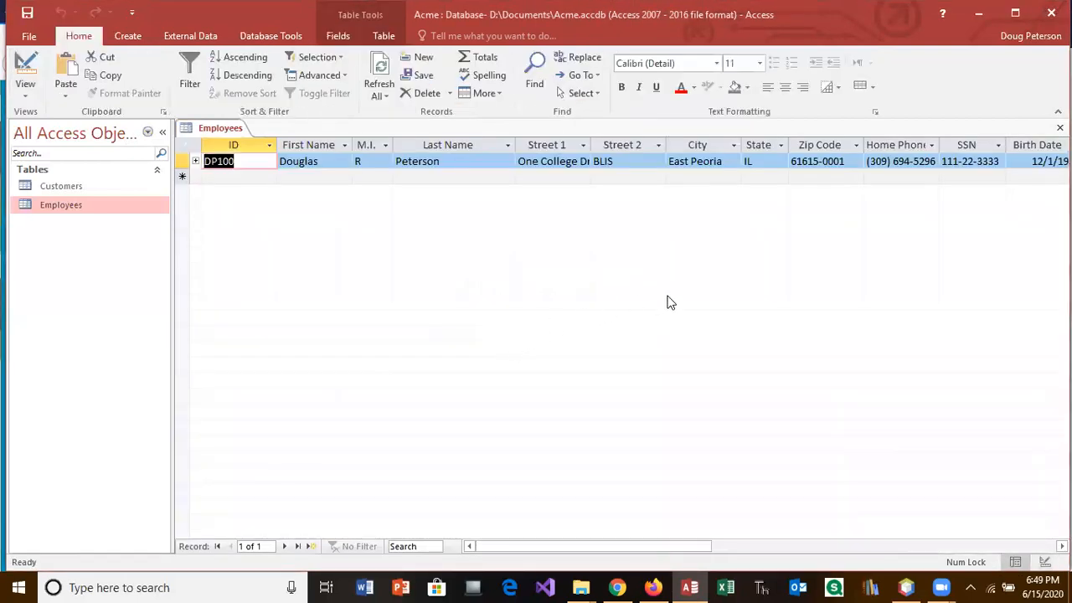
{"action": "left_click_drag", "start_coordinate": [659, 546], "coordinate": [909, 552]}
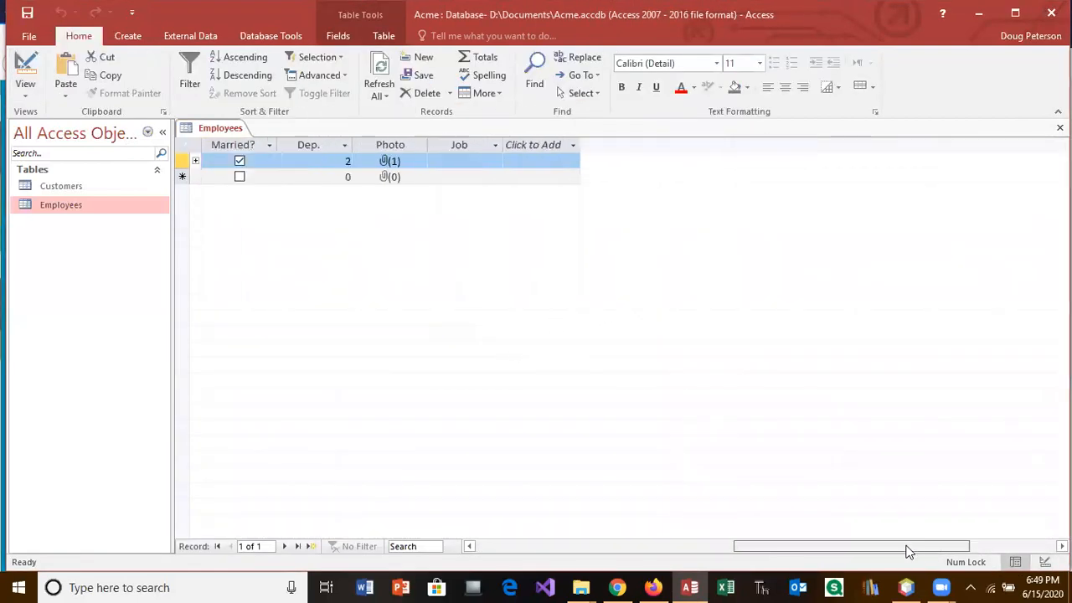
{"action": "left_click", "coordinate": [571, 162]}
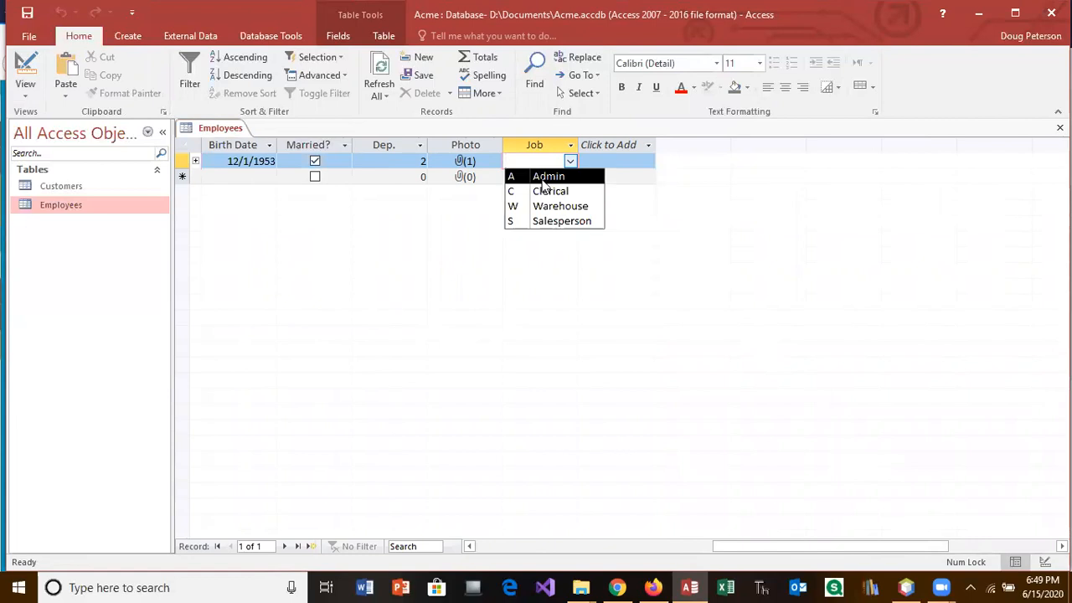
{"action": "left_click", "coordinate": [543, 178]}
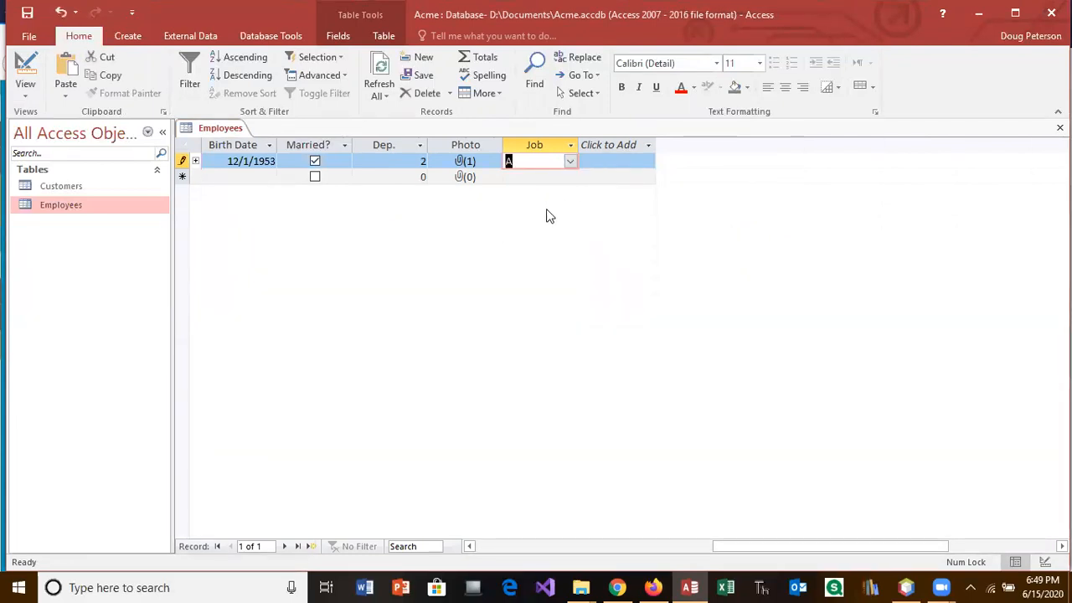
Step: Fit the Job column to its contents and open the Customers table
{"action": "double_click", "coordinate": [578, 145]}
{"action": "left_click", "coordinate": [499, 236]}
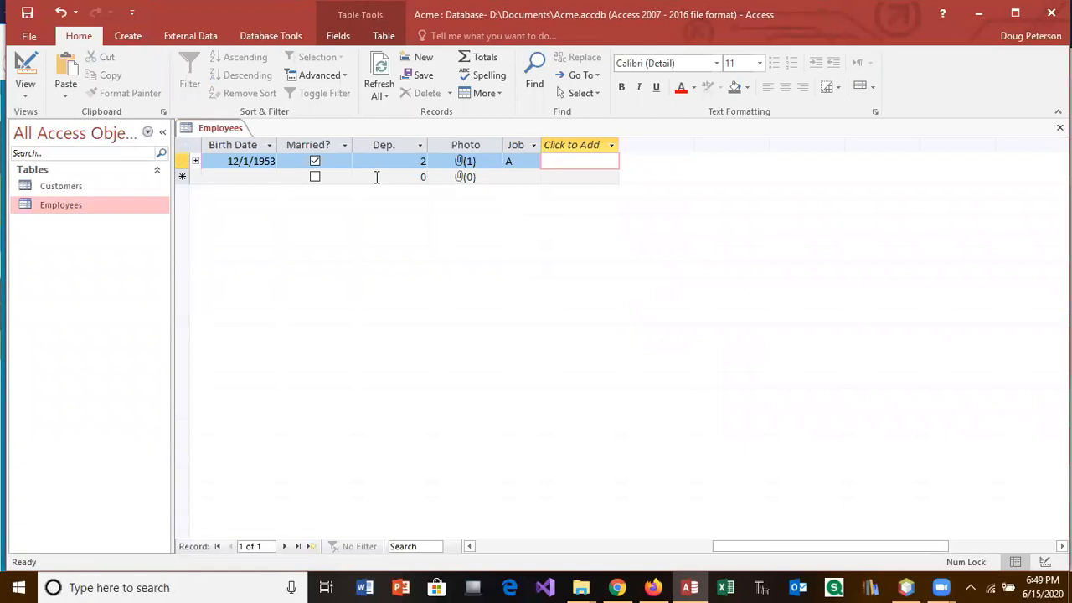
{"action": "double_click", "coordinate": [64, 187]}
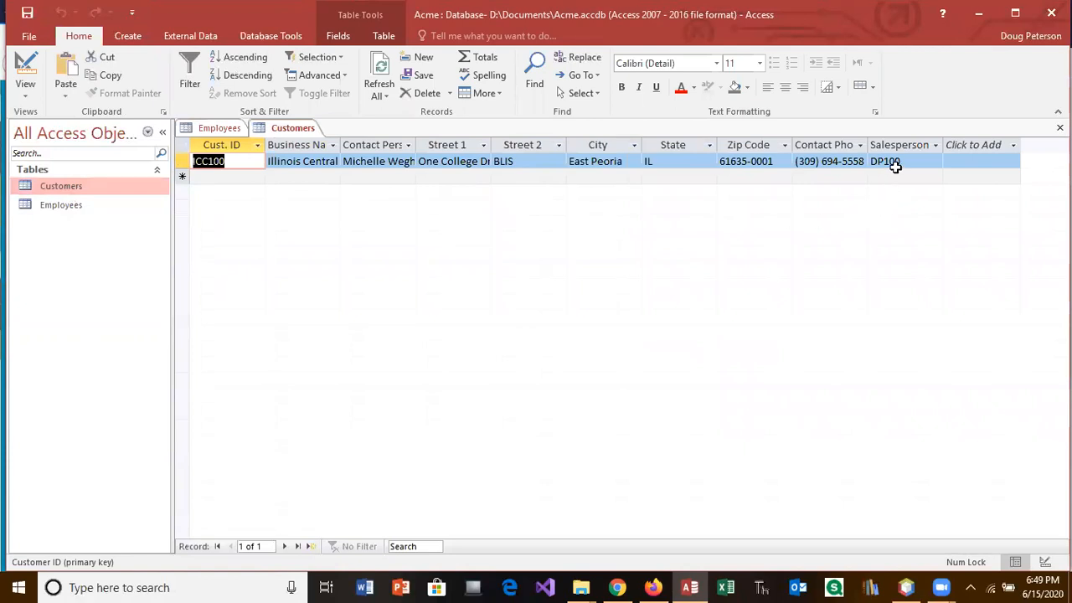
Step: Review the customer's Salesperson lookup choices without changing them, then close the Customers table
{"action": "left_click", "coordinate": [935, 164]}
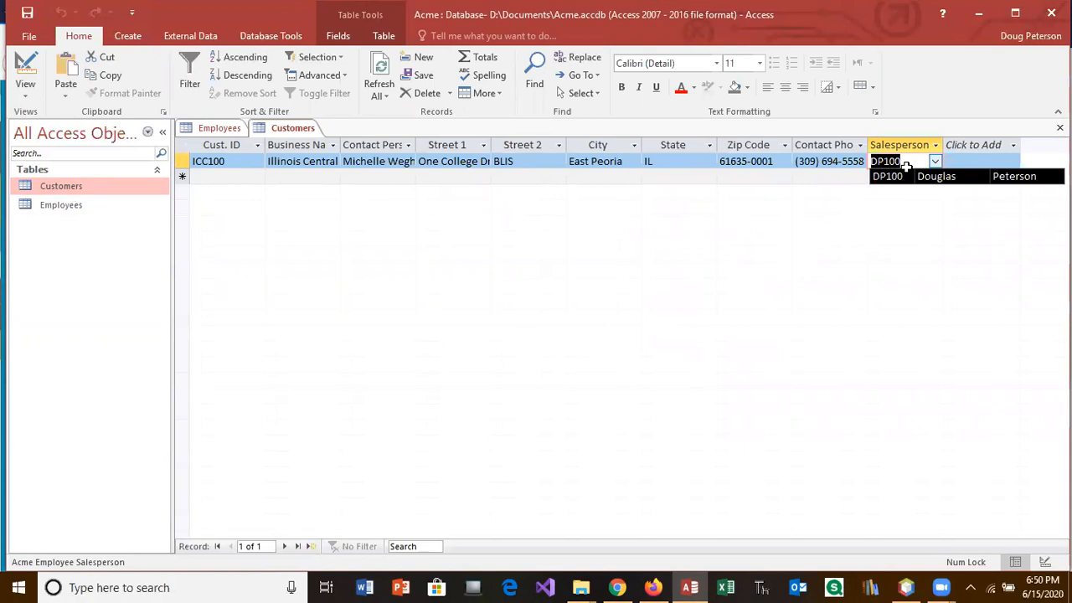
{"action": "left_click", "coordinate": [751, 259]}
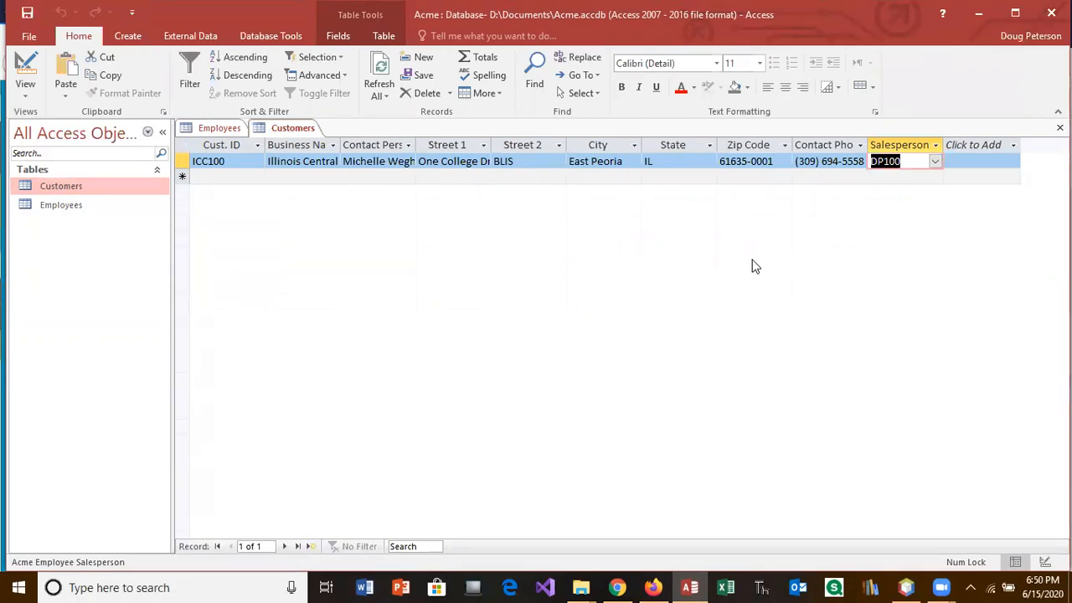
{"action": "left_click", "coordinate": [101, 163]}
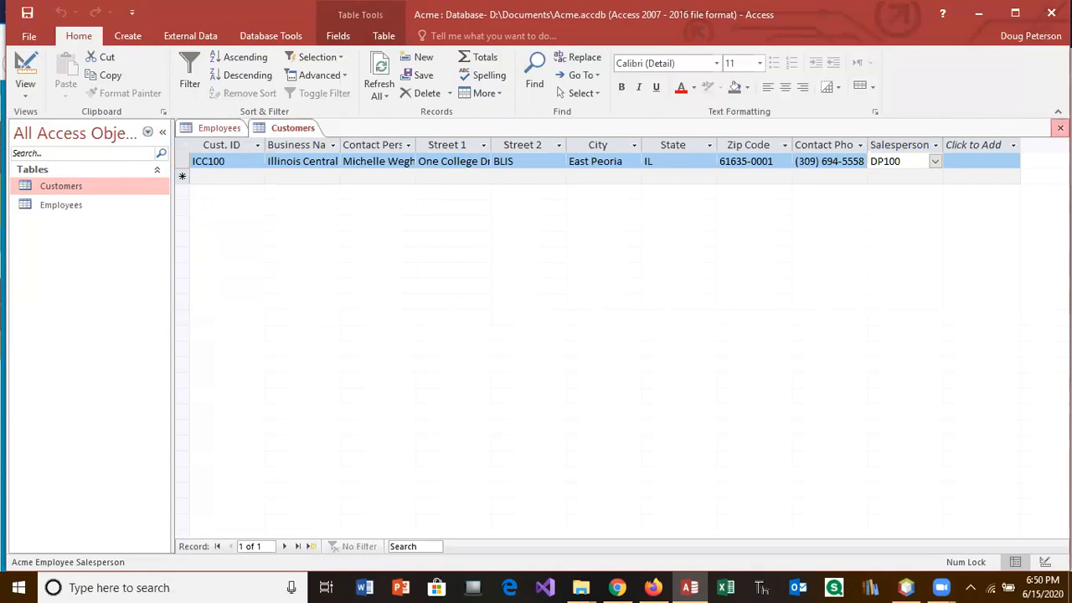
{"action": "left_click", "coordinate": [1060, 128]}
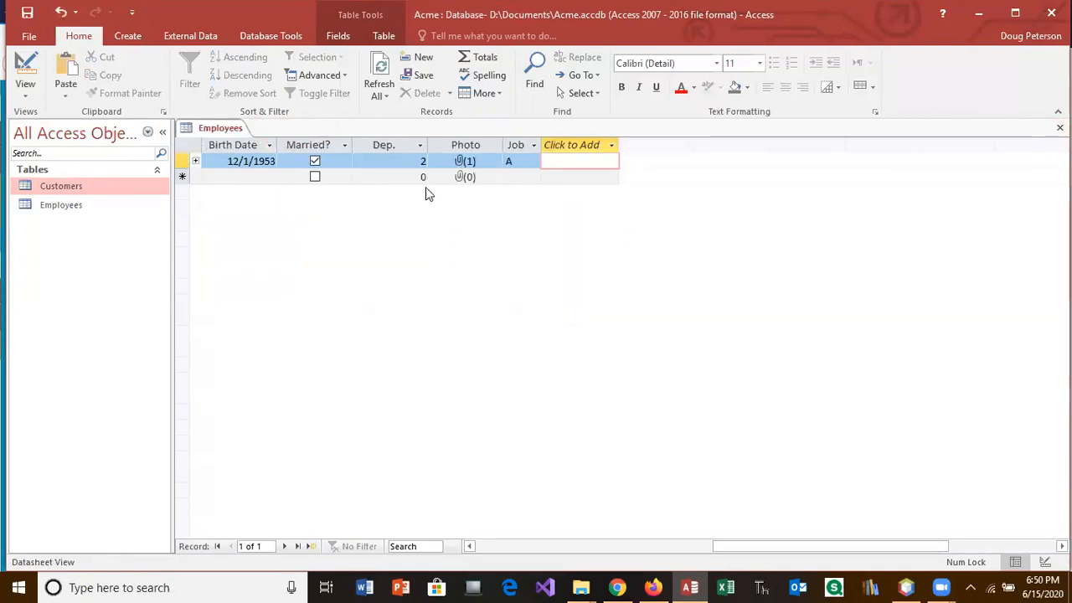
Step: Select the Employees table and create a new form from it using the Create tab
{"action": "left_click_drag", "start_coordinate": [718, 545], "coordinate": [419, 545]}
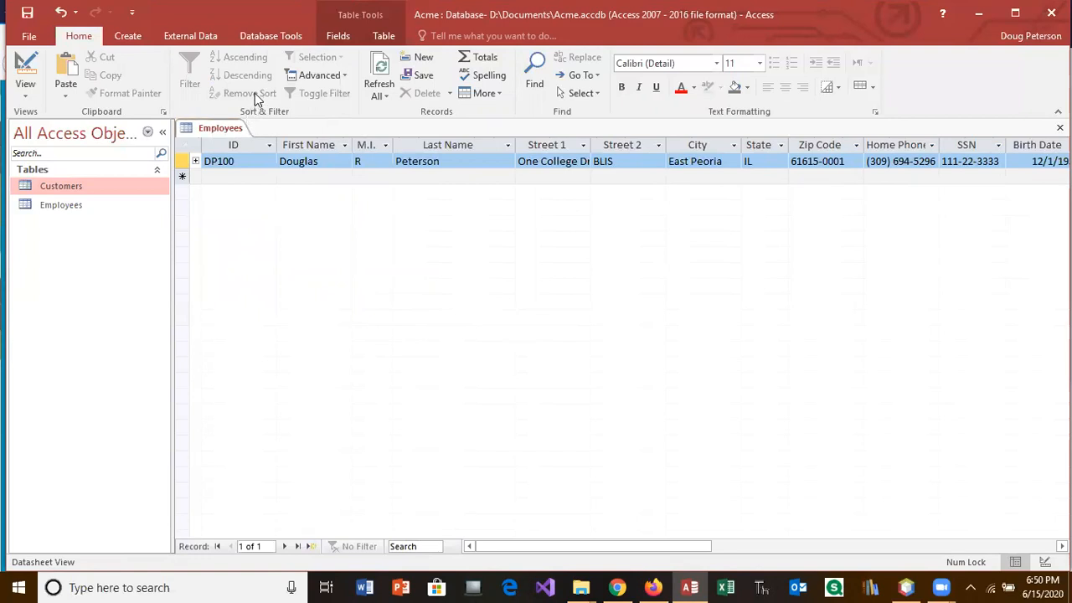
{"action": "left_click", "coordinate": [132, 192]}
{"action": "left_click", "coordinate": [126, 37]}
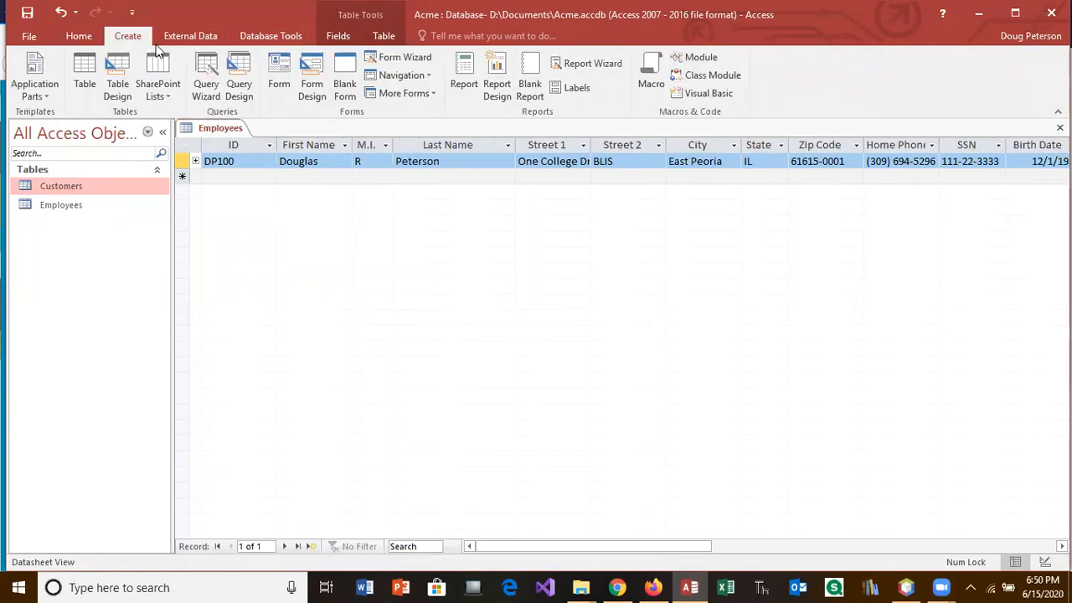
{"action": "left_click", "coordinate": [282, 67]}
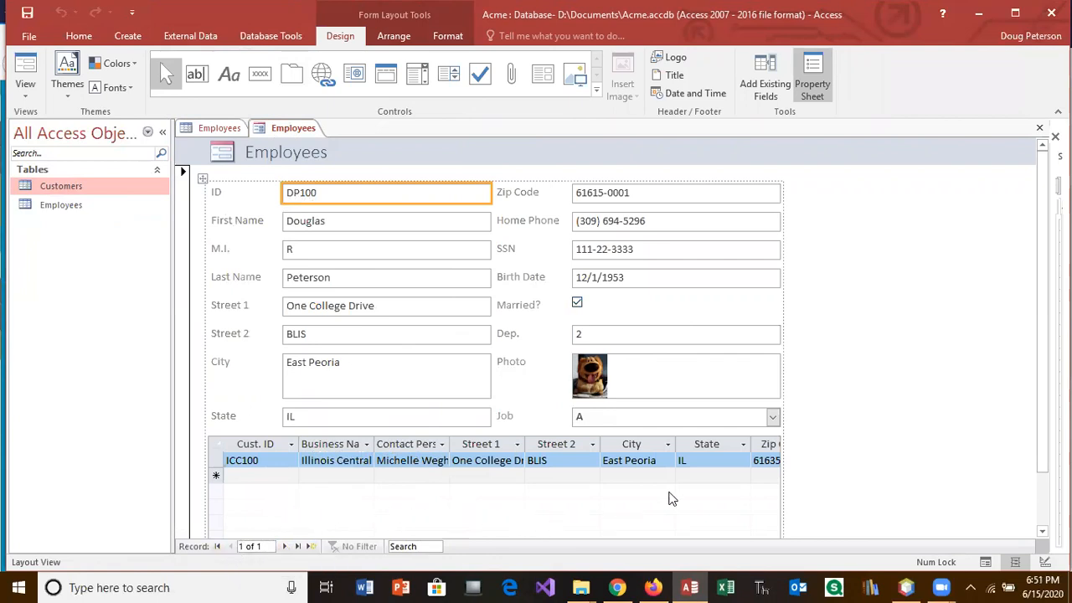
Step: Scroll the new Employees form down to the customer subform's new-record row
{"action": "scroll", "coordinate": [1041, 306], "scroll_direction": "down", "scroll_amount": 3}
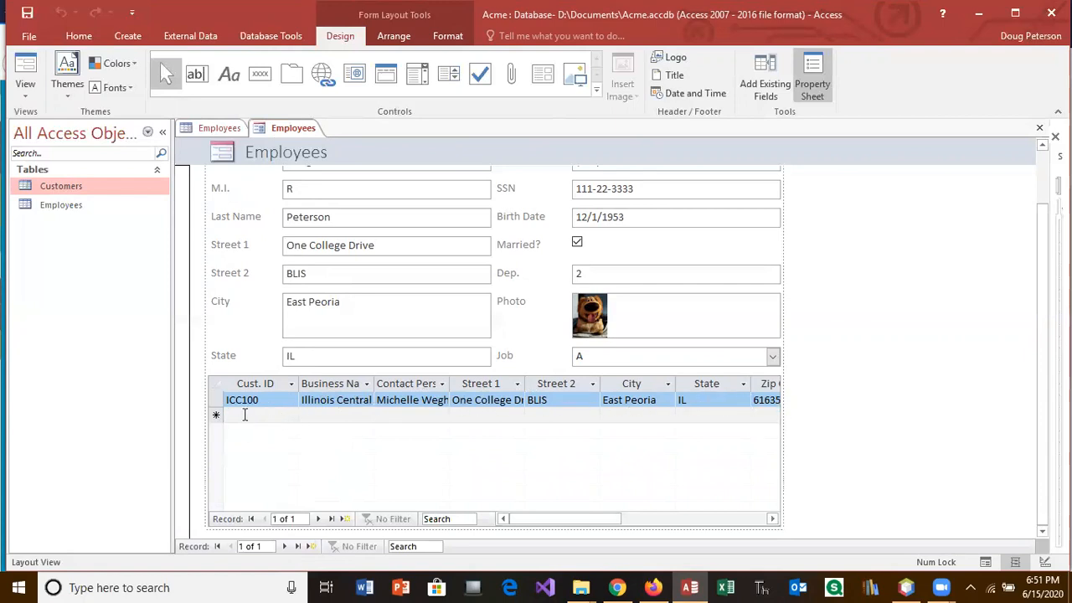
{"action": "left_click", "coordinate": [246, 416]}
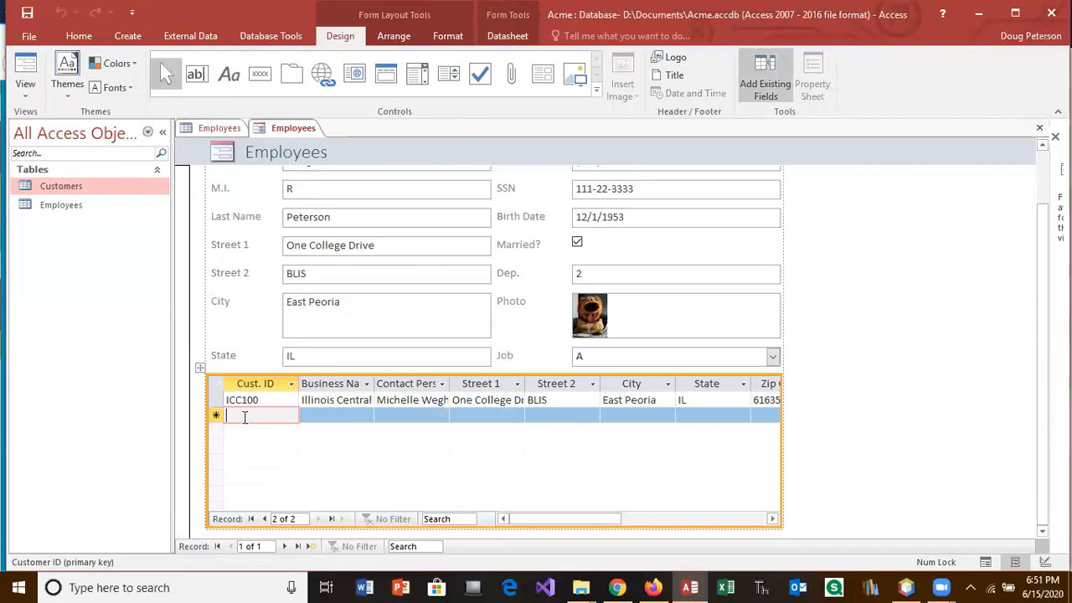
Step: Enter customer ID CAT200 and business name Caterpillar in the subform's new row
{"action": "type", "text": "CAT"}
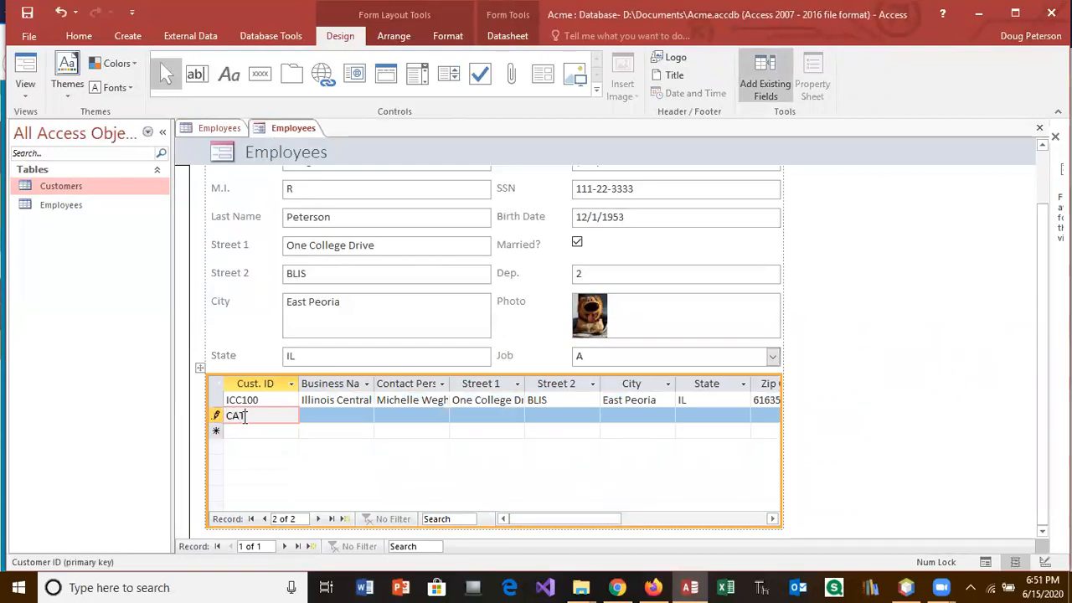
{"action": "type", "text": "200"}
{"action": "key", "text": "Tab"}
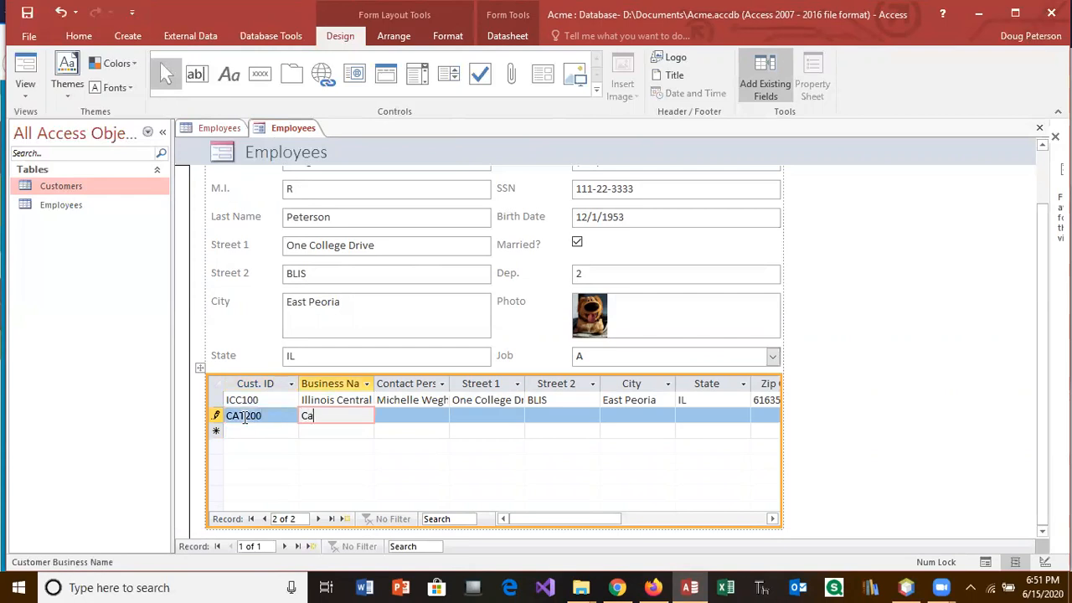
{"action": "type", "text": "Caterpillar"}
{"action": "key", "text": "Tab"}
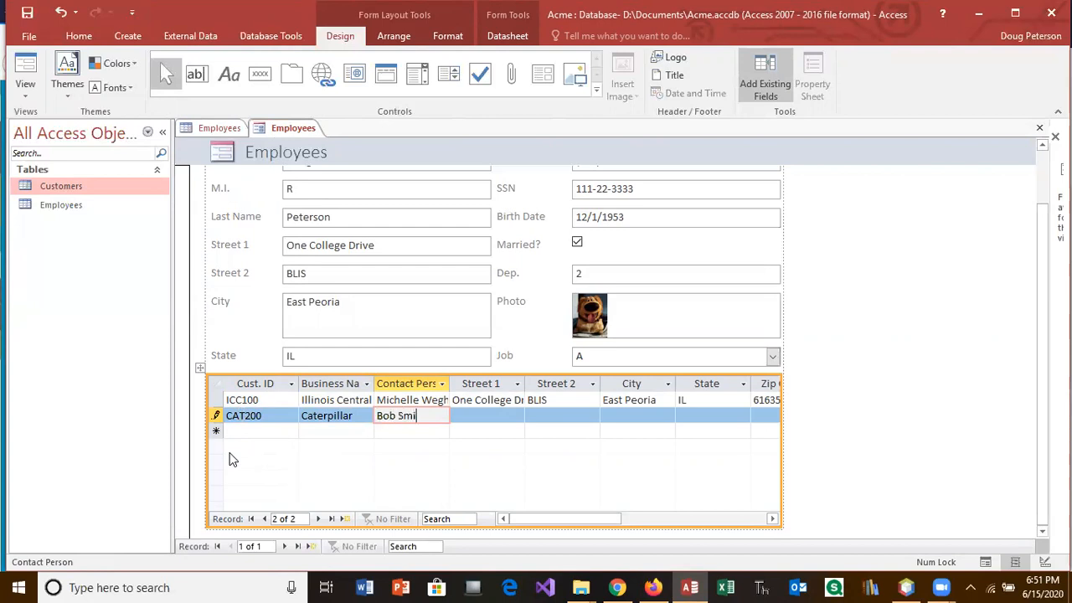
Step: Fill in streets '123 Cat lanane' and 'Engine', city Mossville and state IL
{"action": "key", "text": "Tab"}
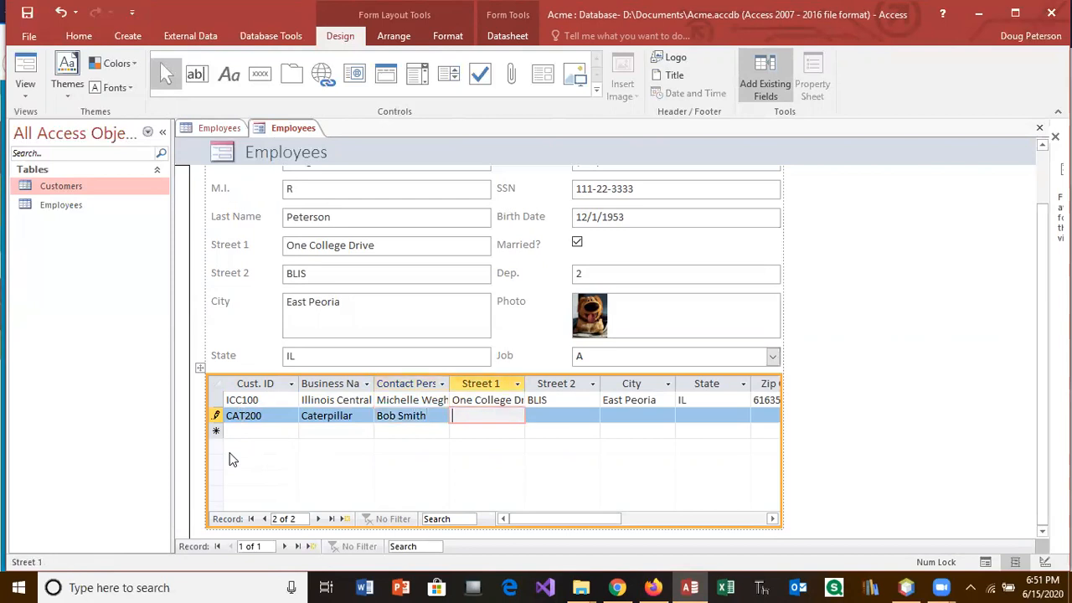
{"action": "type", "text": "123"}
{"action": "type", "text": " Cat lan"}
{"action": "type", "text": "ane"}
{"action": "key", "text": "Tab"}
{"action": "type", "text": "Engine"}
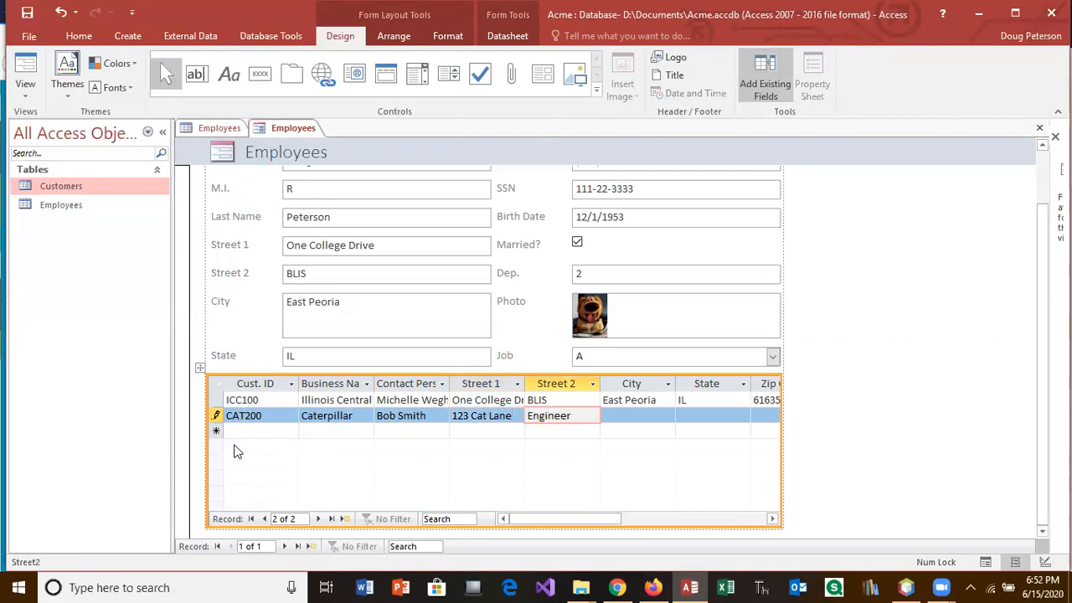
{"action": "key", "text": "Tab"}
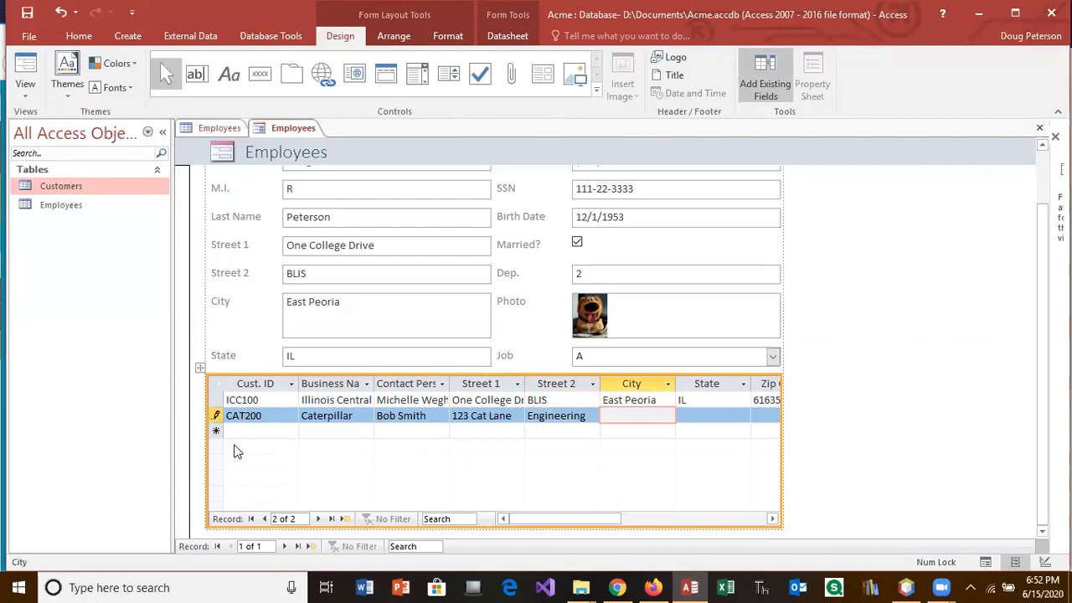
{"action": "type", "text": "Mossville"}
{"action": "key", "text": "Tab"}
{"action": "type", "text": "IL"}
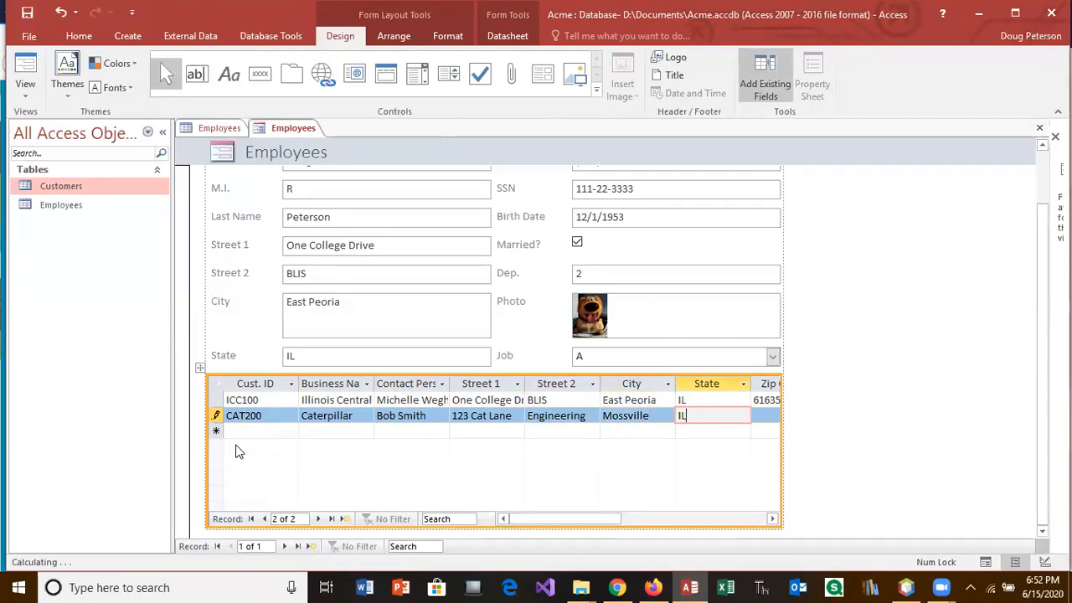
{"action": "key", "text": "Tab"}
Step: Enter zip code 61620 and the contact phone number, committing the CAT200 record
{"action": "type", "text": "61"}
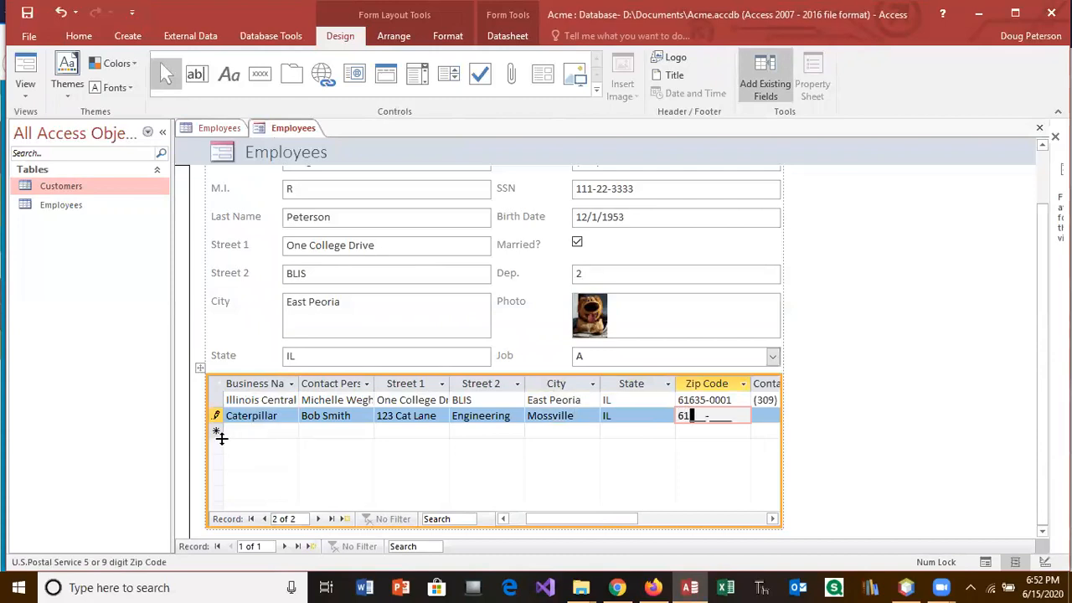
{"action": "type", "text": "6"}
{"action": "type", "text": "0"}
{"action": "key", "text": "BackSpace"}
{"action": "type", "text": "20-"}
{"action": "key", "text": "Tab"}
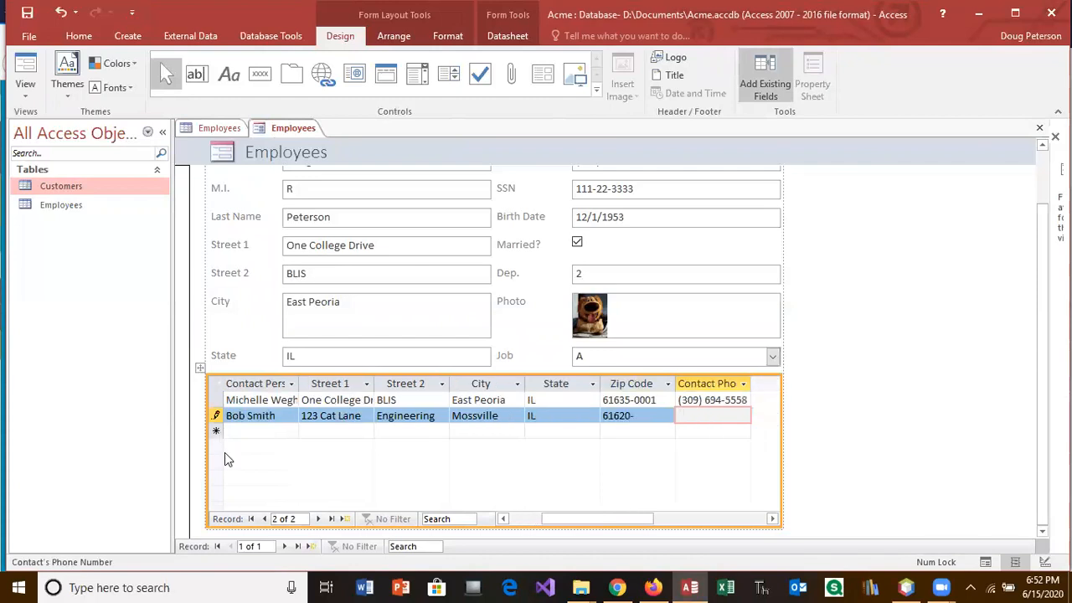
{"action": "key", "text": "Tab"}
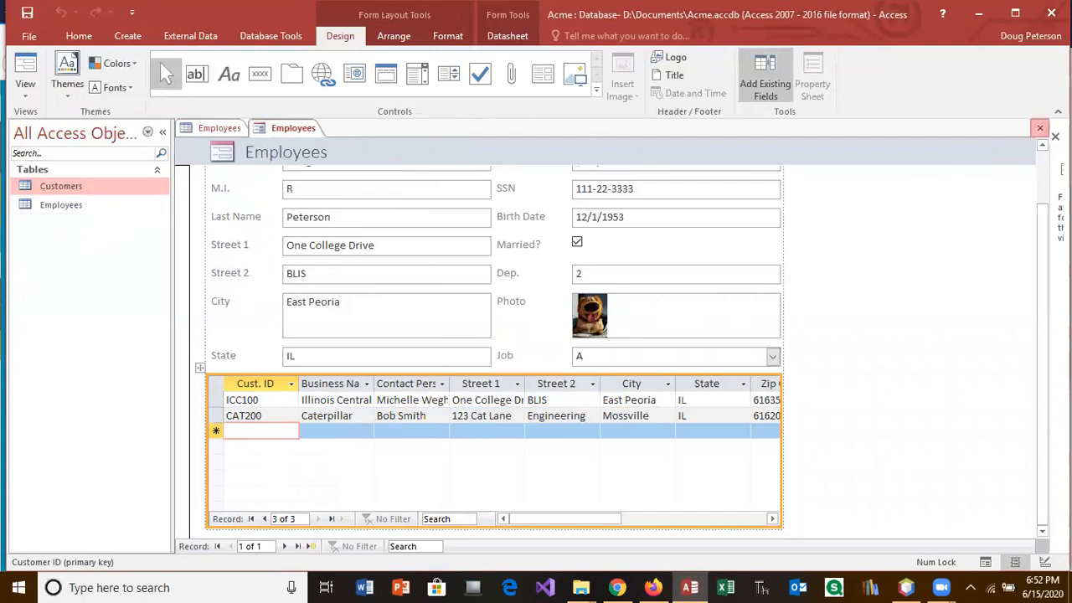
Step: Close the new form and save it as 'Employees Form w/Customer Subform'
{"action": "left_click", "coordinate": [1040, 127]}
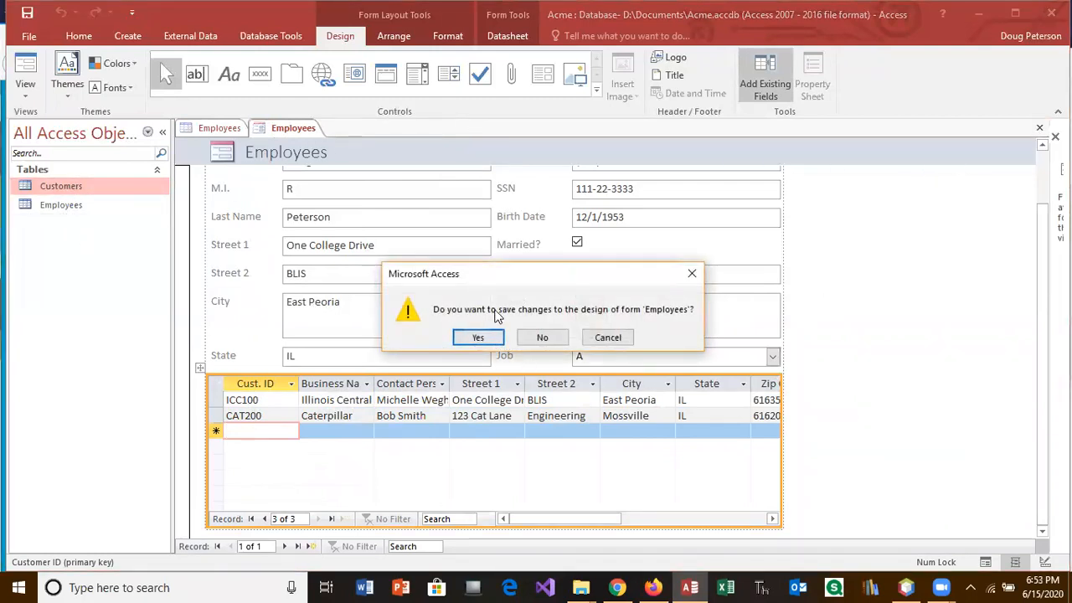
{"action": "left_click", "coordinate": [477, 338]}
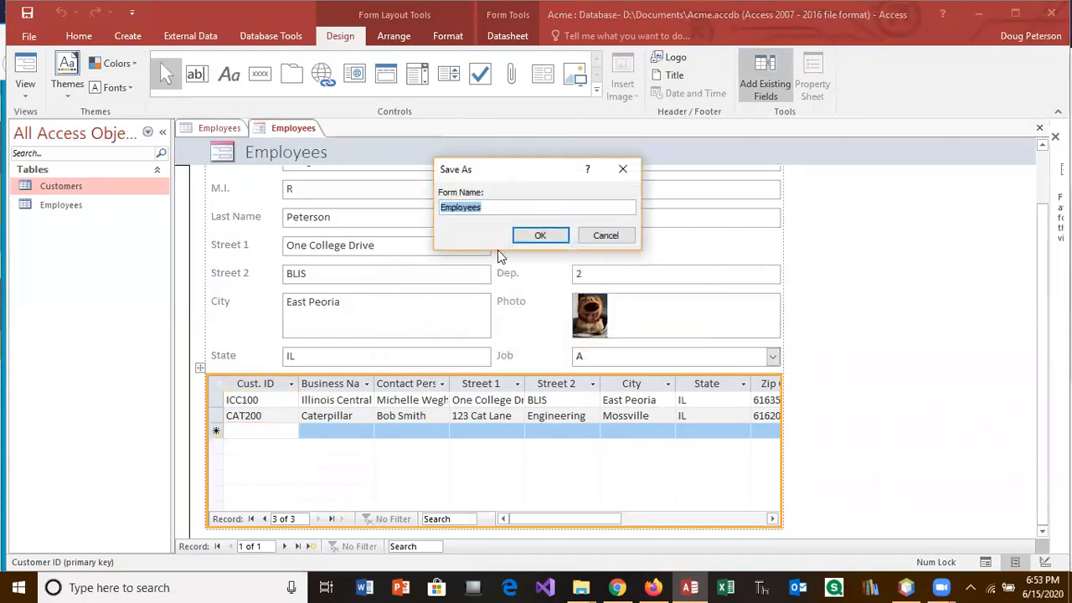
{"action": "left_click", "coordinate": [505, 207]}
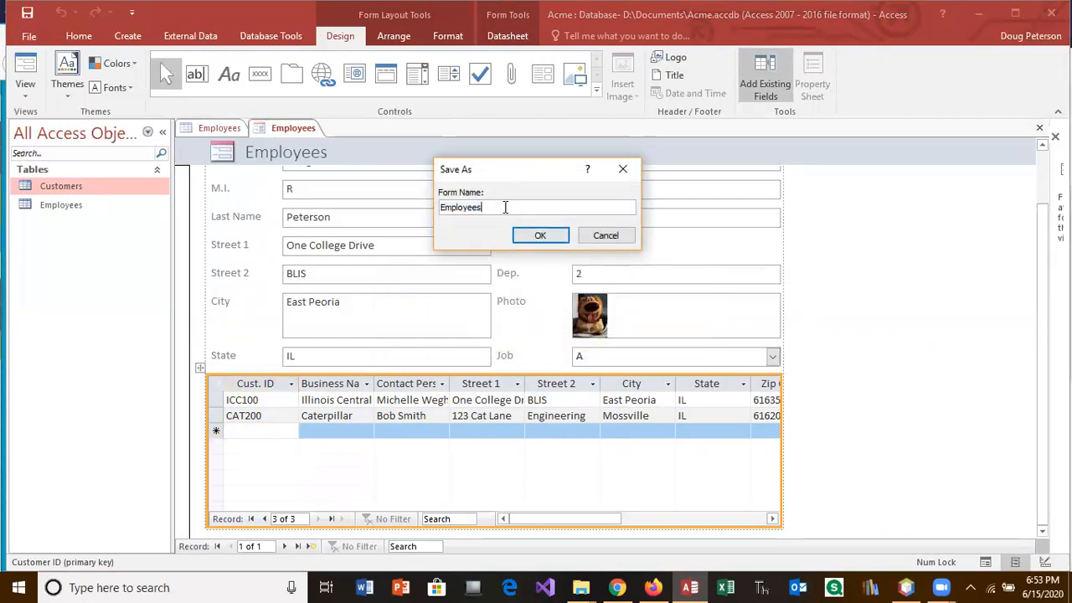
{"action": "type", "text": "w"}
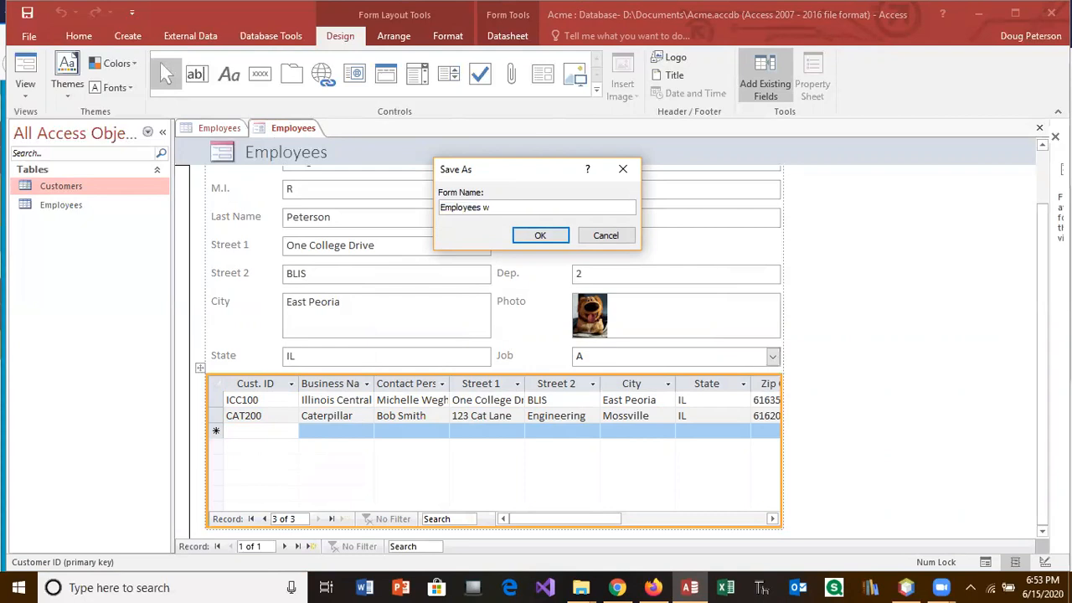
{"action": "type", "text": "/Customer Subform"}
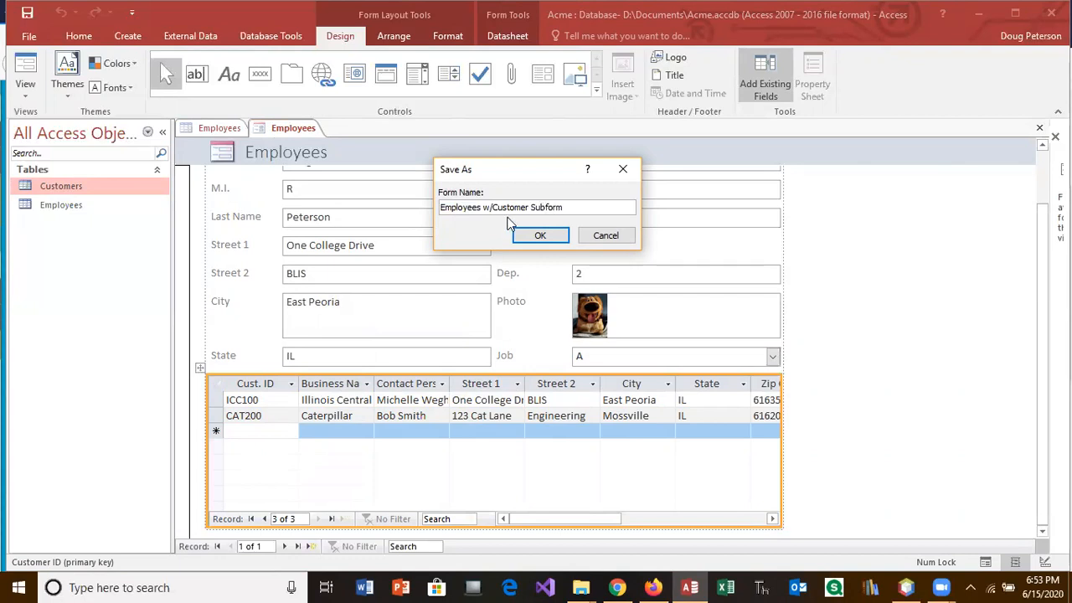
{"action": "left_click", "coordinate": [484, 207]}
{"action": "type", "text": "Form"}
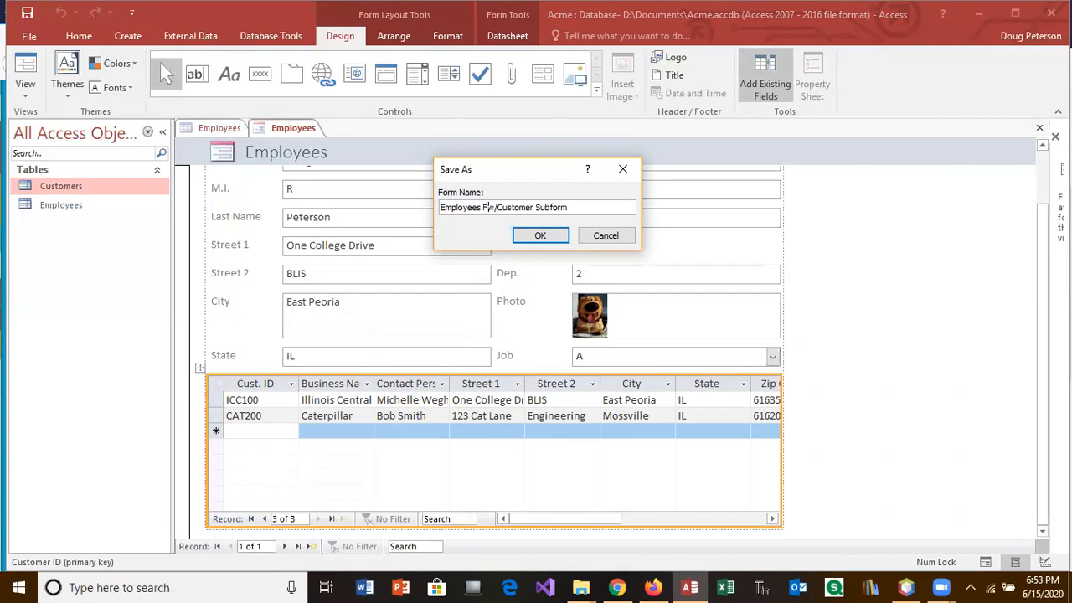
{"action": "left_click", "coordinate": [559, 236]}
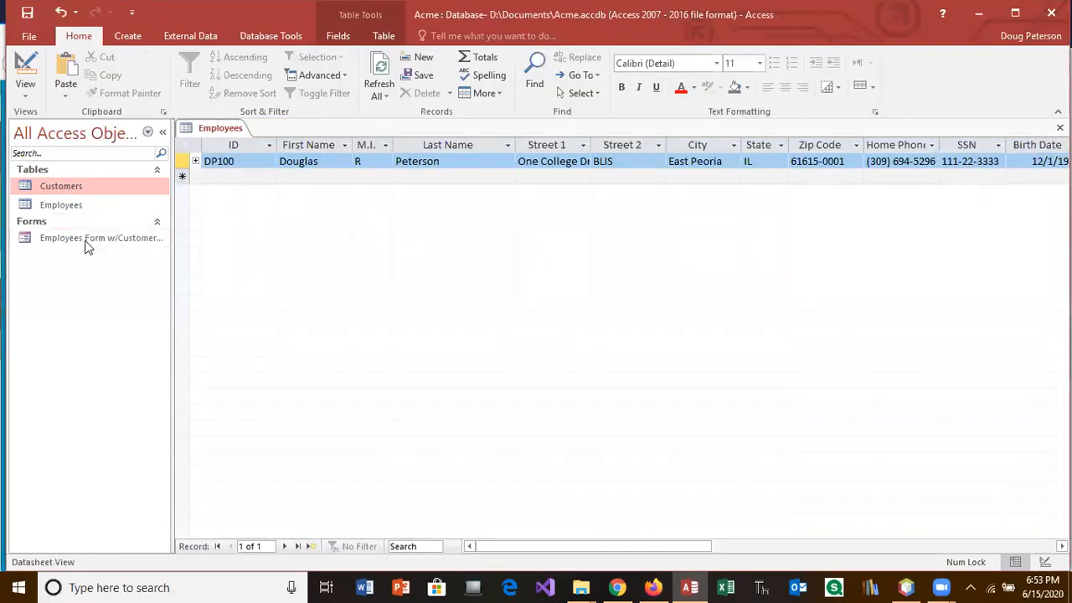
Step: Open the Customers table and the Employees Form w/Customer Subform, then switch to the Firefox assignment page
{"action": "double_click", "coordinate": [74, 187]}
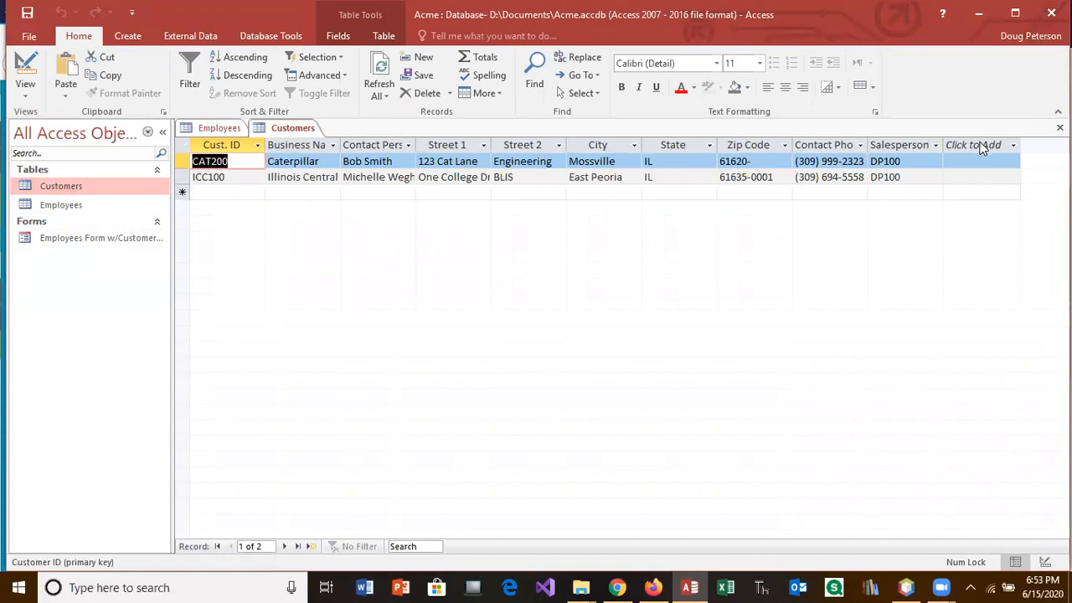
{"action": "double_click", "coordinate": [113, 241]}
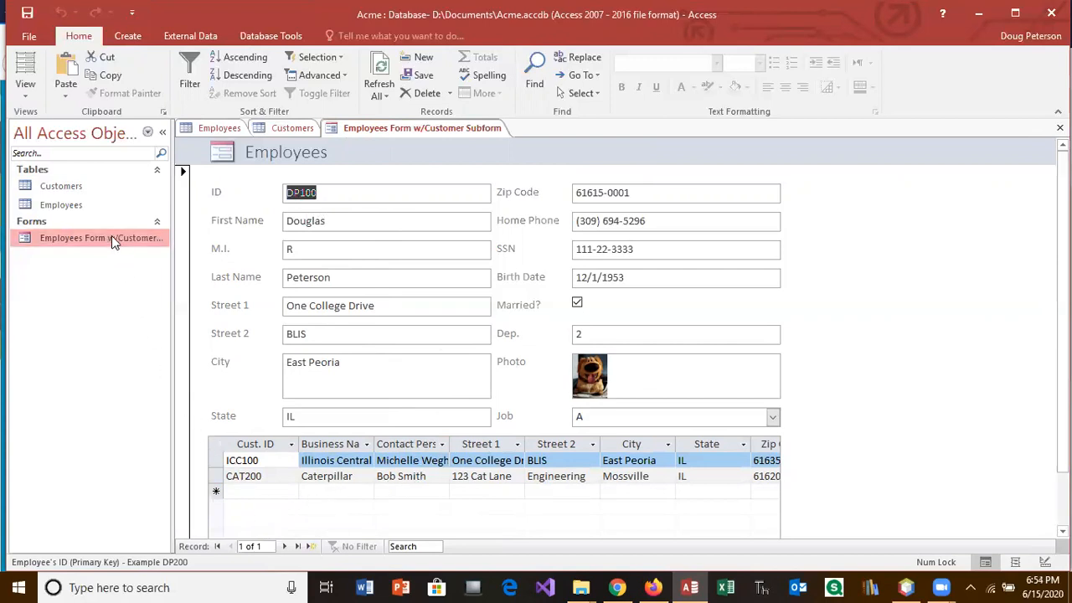
{"action": "left_click", "coordinate": [651, 588]}
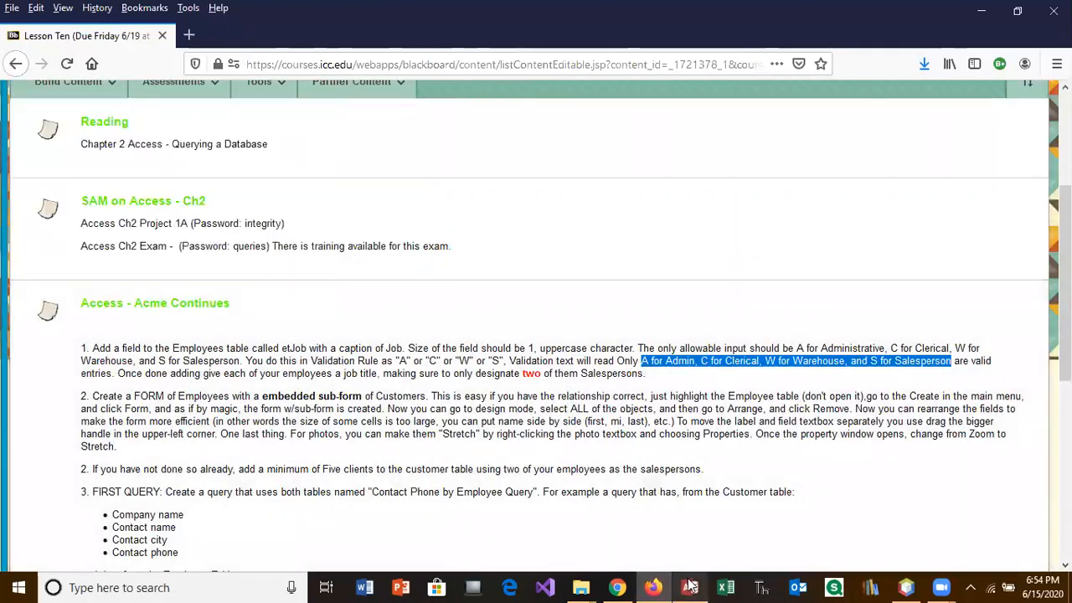
Step: Bring the Access database window back to the front
{"action": "mouse_move", "coordinate": [695, 585]}
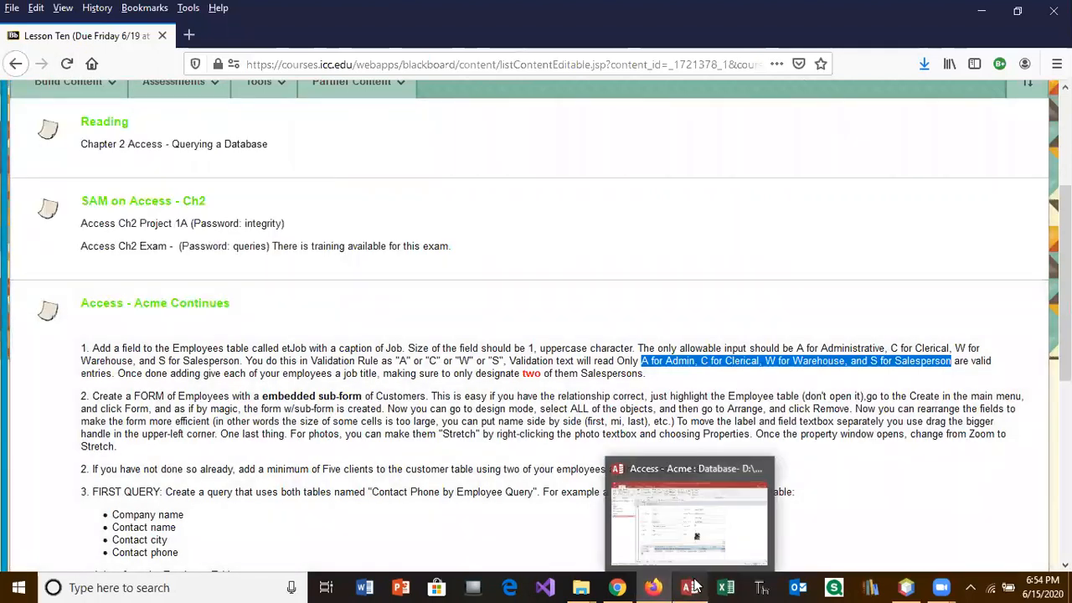
{"action": "left_click", "coordinate": [695, 584]}
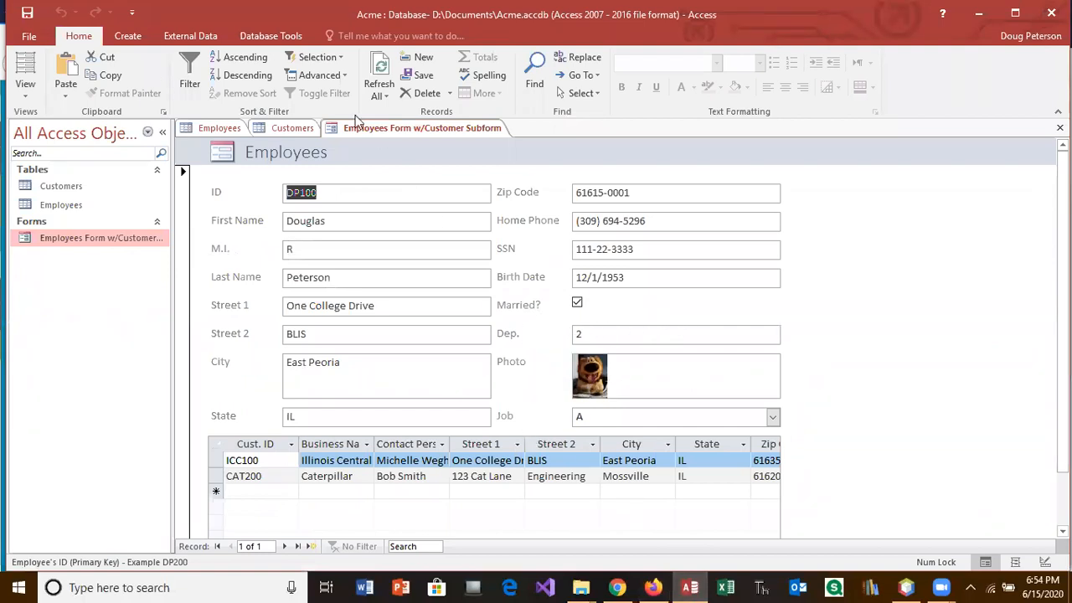
Step: Switch the form to Design View and widen the Job field slightly
{"action": "left_click", "coordinate": [30, 91]}
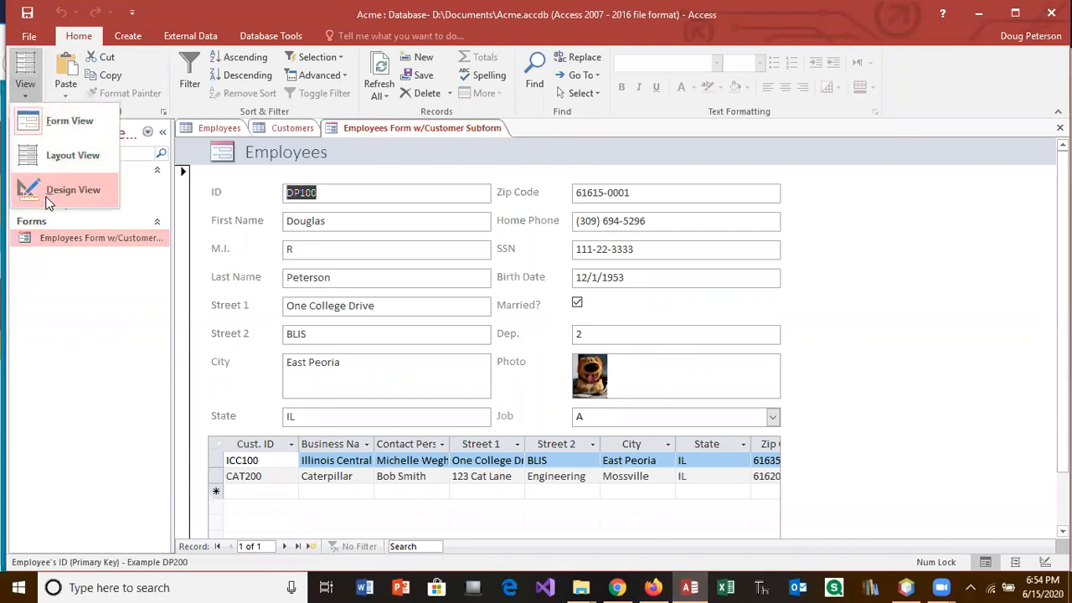
{"action": "left_click", "coordinate": [48, 197]}
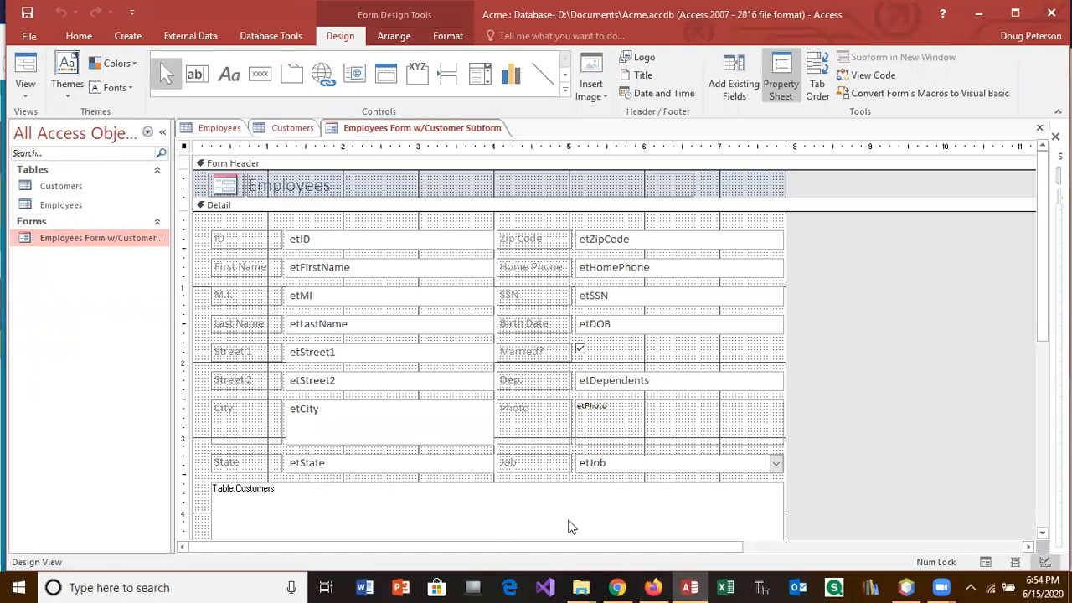
{"action": "left_click", "coordinate": [684, 463]}
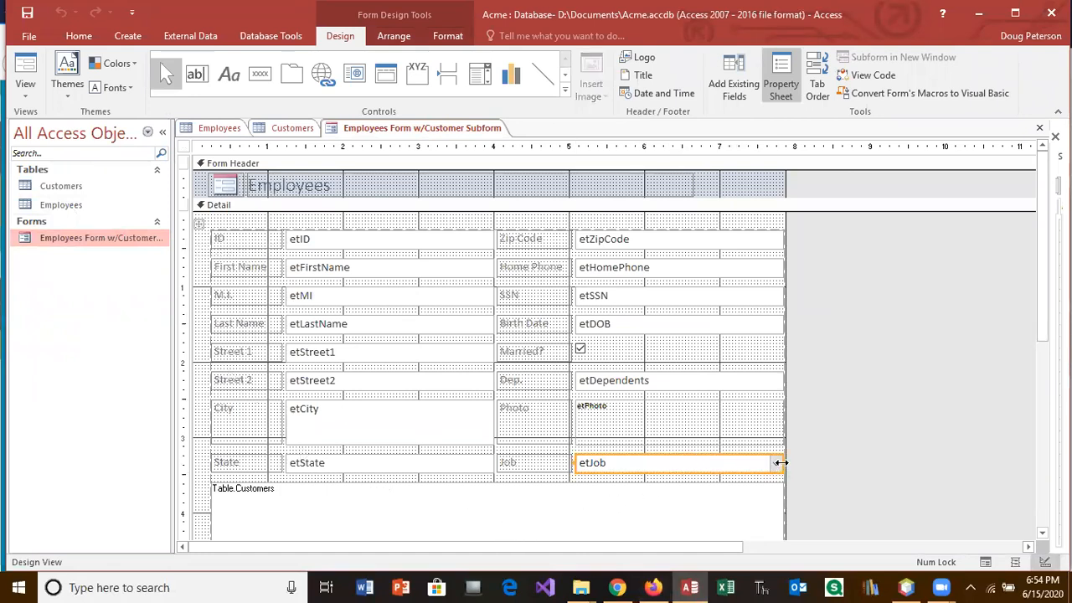
{"action": "left_click_drag", "start_coordinate": [779, 462], "coordinate": [788, 461]}
Step: Select the Photo control, then every control in the field layout
{"action": "left_click", "coordinate": [733, 431]}
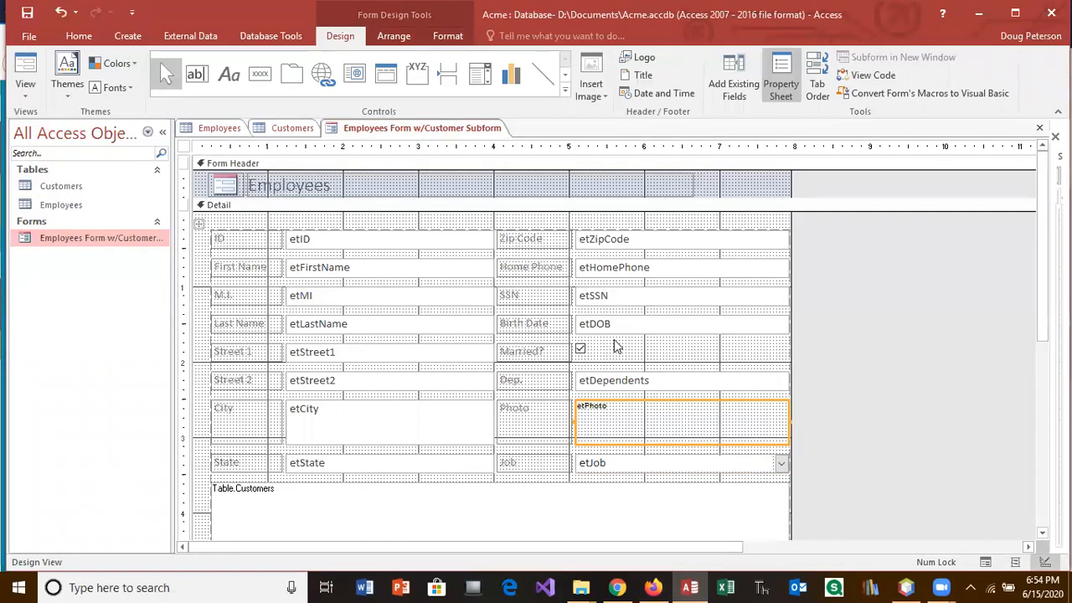
{"action": "left_click", "coordinate": [199, 224]}
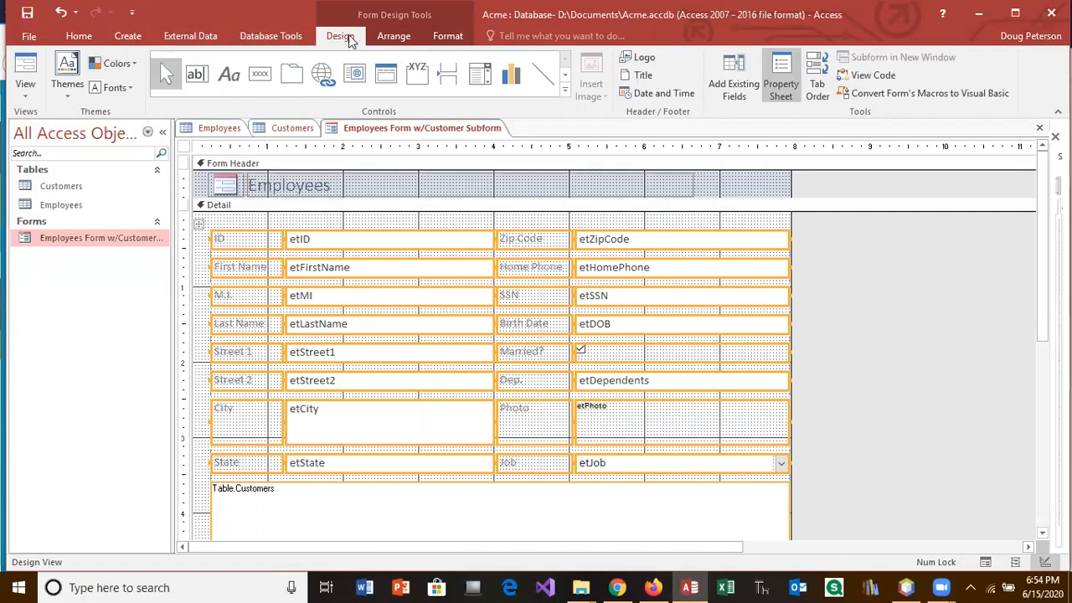
{"action": "left_click", "coordinate": [388, 38]}
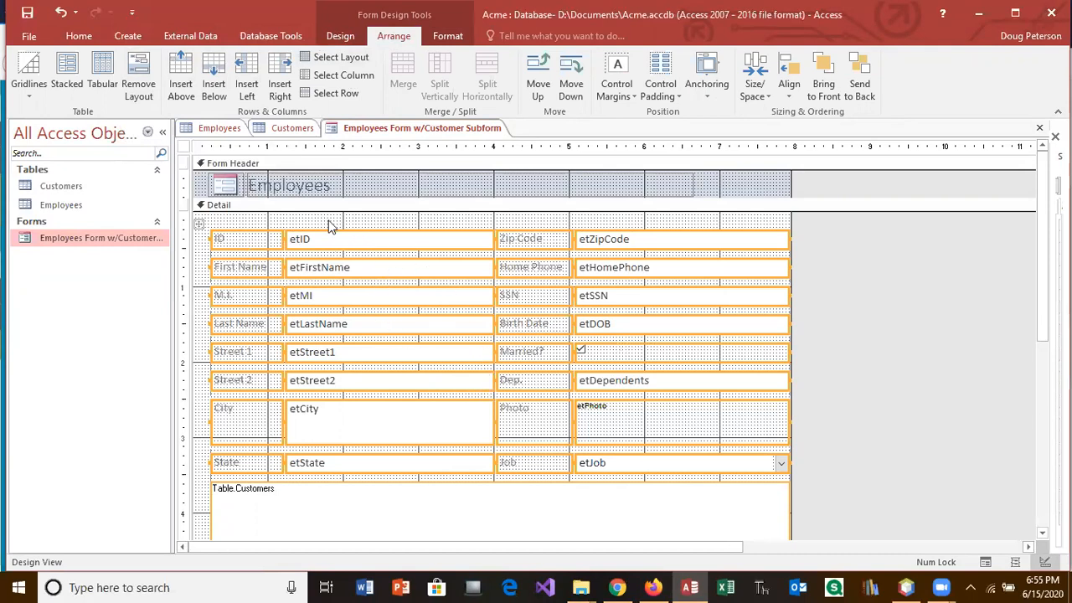
Step: Remove the grid layout and narrow the etJob and etDependents boxes
{"action": "left_click", "coordinate": [141, 80]}
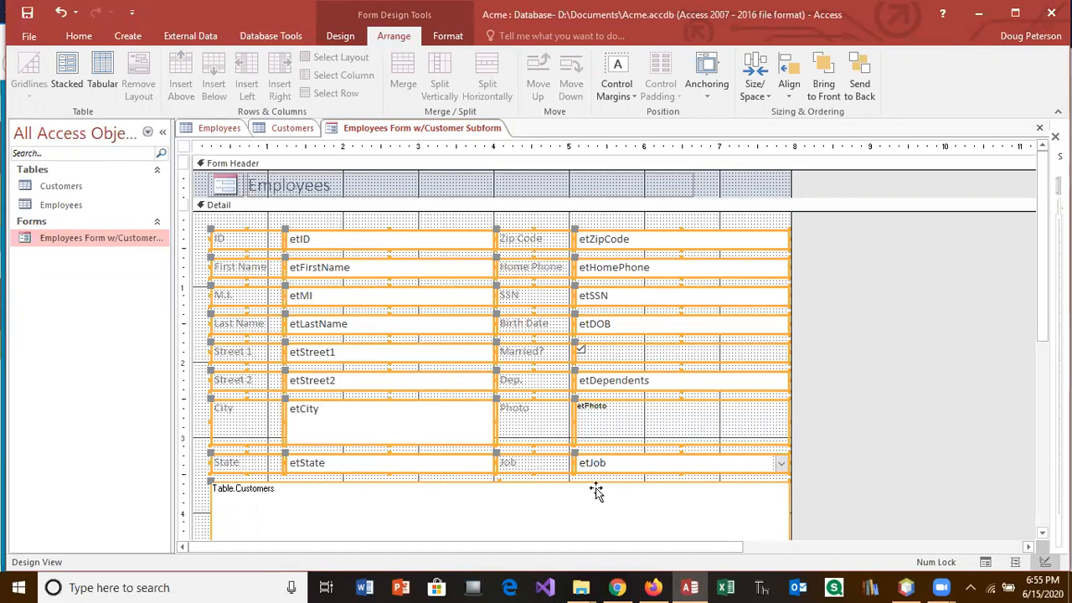
{"action": "left_click", "coordinate": [863, 444]}
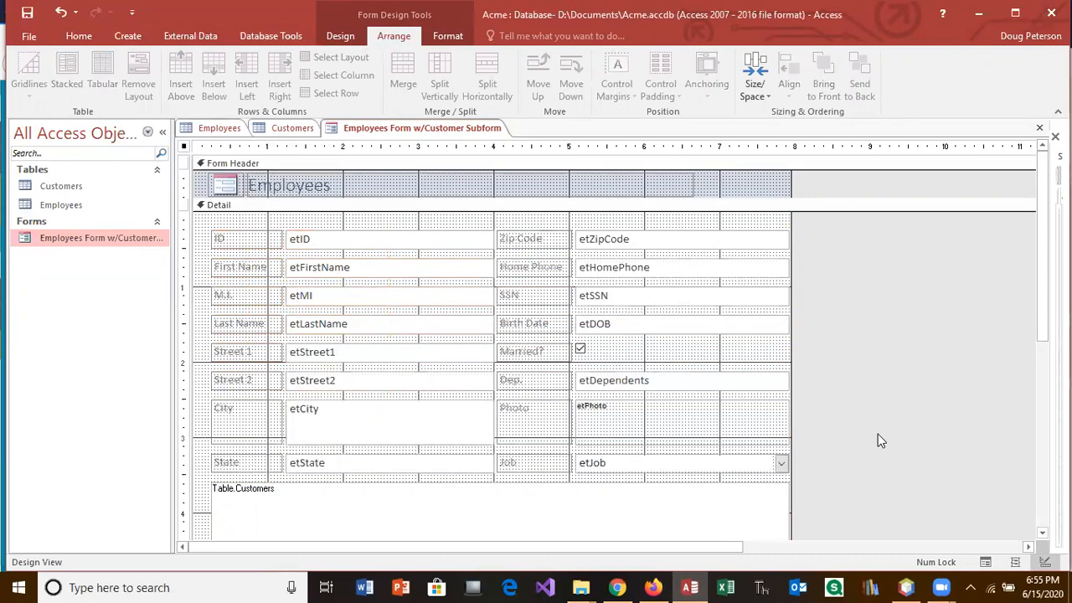
{"action": "left_click", "coordinate": [761, 464]}
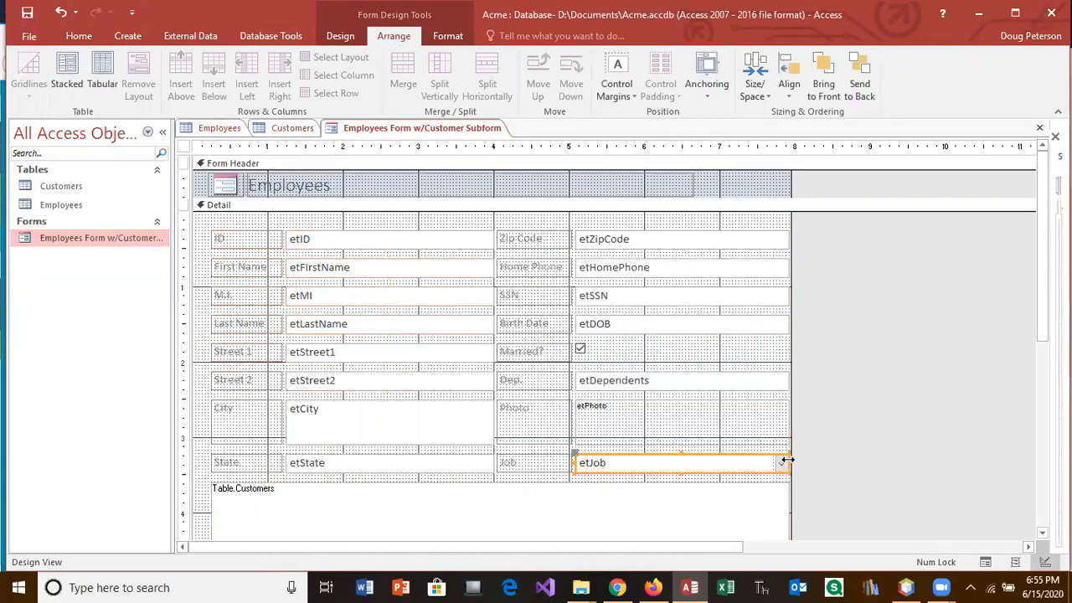
{"action": "left_click_drag", "start_coordinate": [790, 460], "coordinate": [646, 459]}
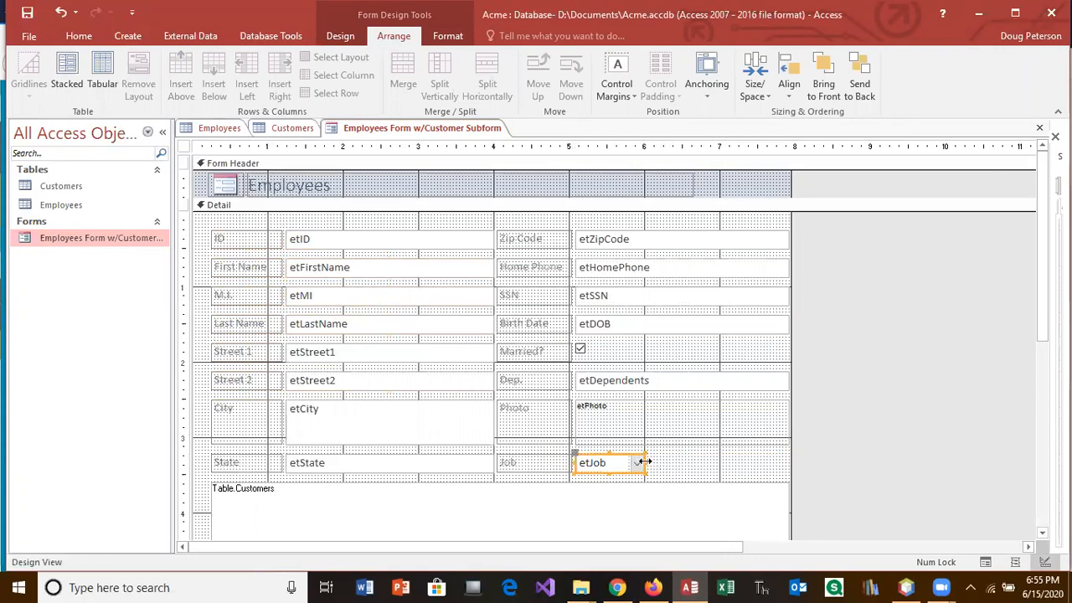
{"action": "left_click", "coordinate": [703, 380]}
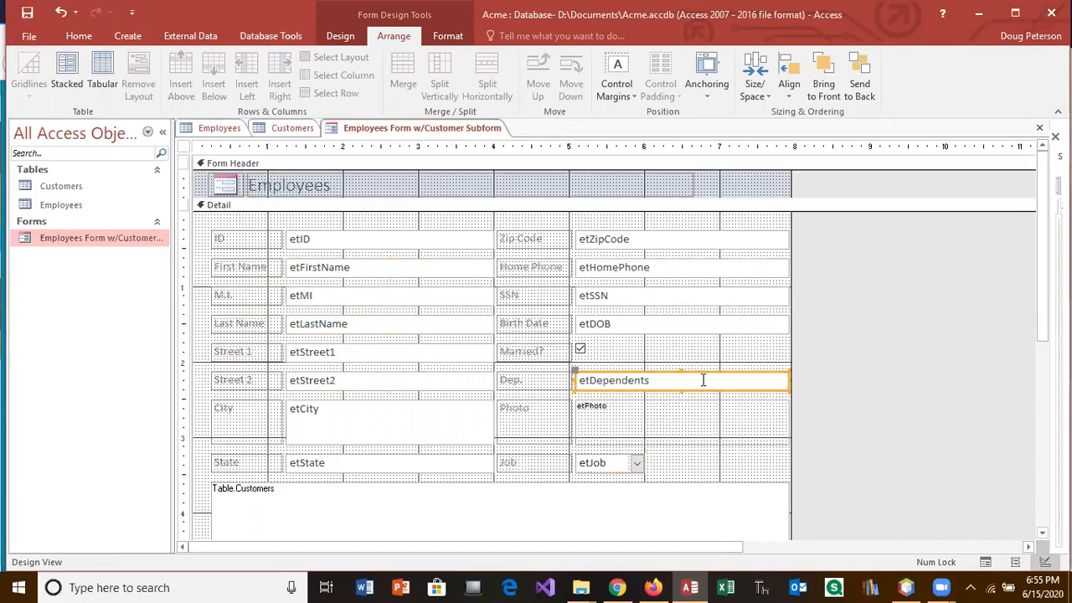
{"action": "left_click_drag", "start_coordinate": [789, 381], "coordinate": [616, 380]}
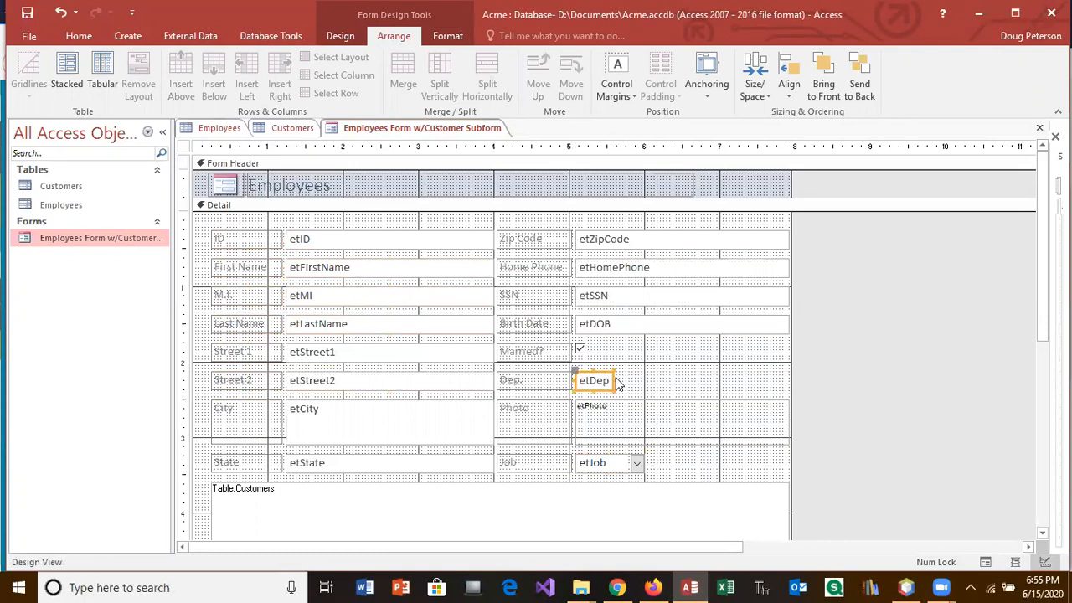
Step: Shorten the etDOB, etSSN, etHomePhone and etZipCode boxes to a matching width
{"action": "left_click", "coordinate": [637, 325]}
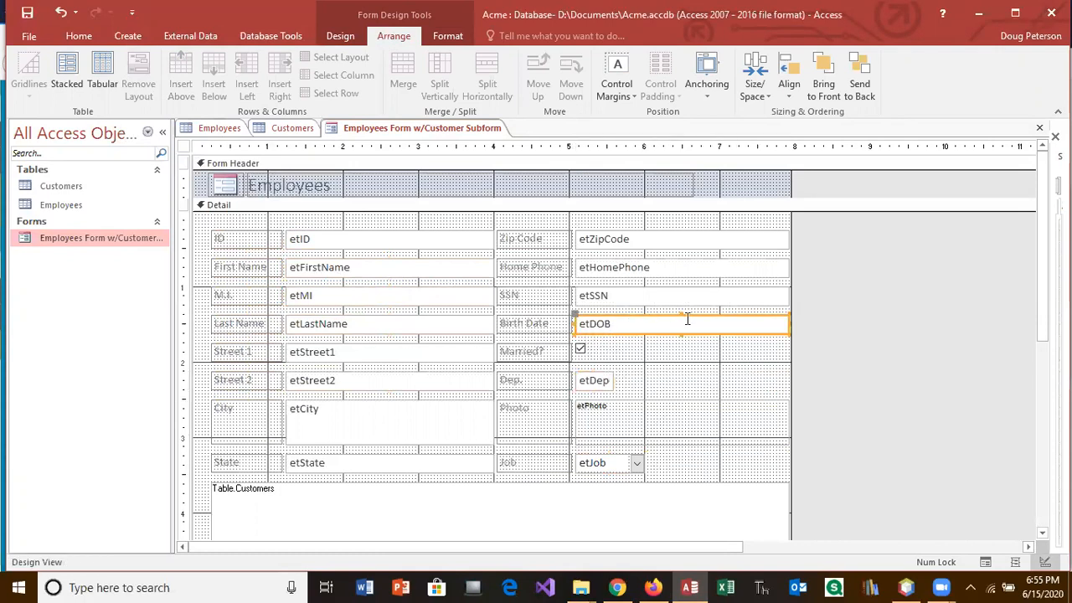
{"action": "left_click_drag", "start_coordinate": [787, 324], "coordinate": [674, 325]}
{"action": "left_click", "coordinate": [778, 297]}
{"action": "mouse_move", "coordinate": [790, 296]}
{"action": "left_mouse_down"}
{"action": "mouse_move", "coordinate": [754, 296]}
{"action": "mouse_move", "coordinate": [793, 285]}
{"action": "left_mouse_up"}
{"action": "left_click_drag", "start_coordinate": [790, 285], "coordinate": [720, 289]}
{"action": "left_click", "coordinate": [723, 267]}
{"action": "left_click_drag", "start_coordinate": [789, 267], "coordinate": [723, 268]}
{"action": "left_click", "coordinate": [742, 242]}
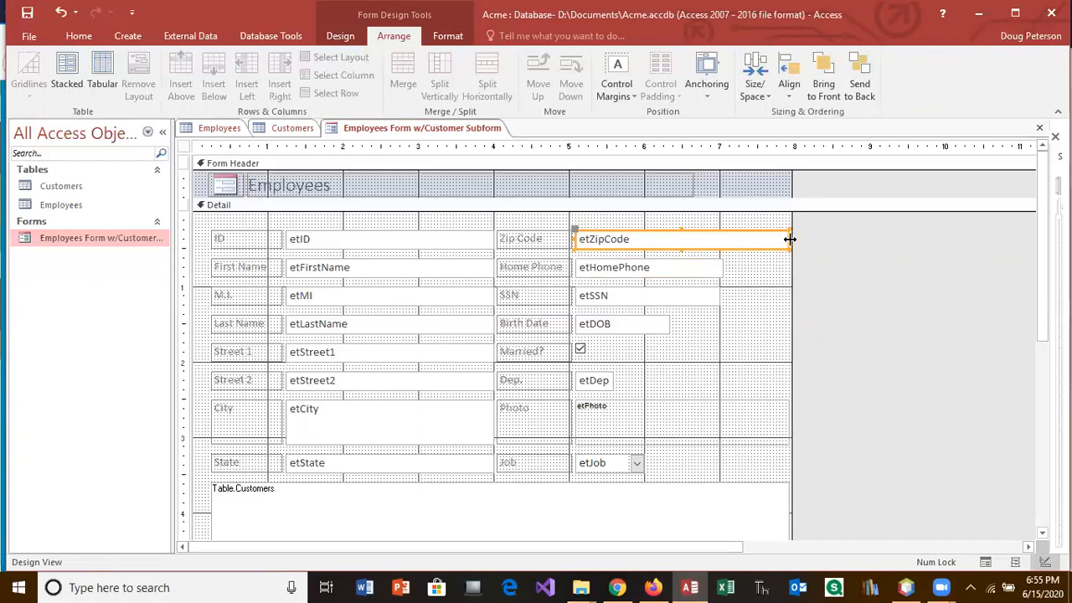
{"action": "left_click_drag", "start_coordinate": [788, 237], "coordinate": [723, 241]}
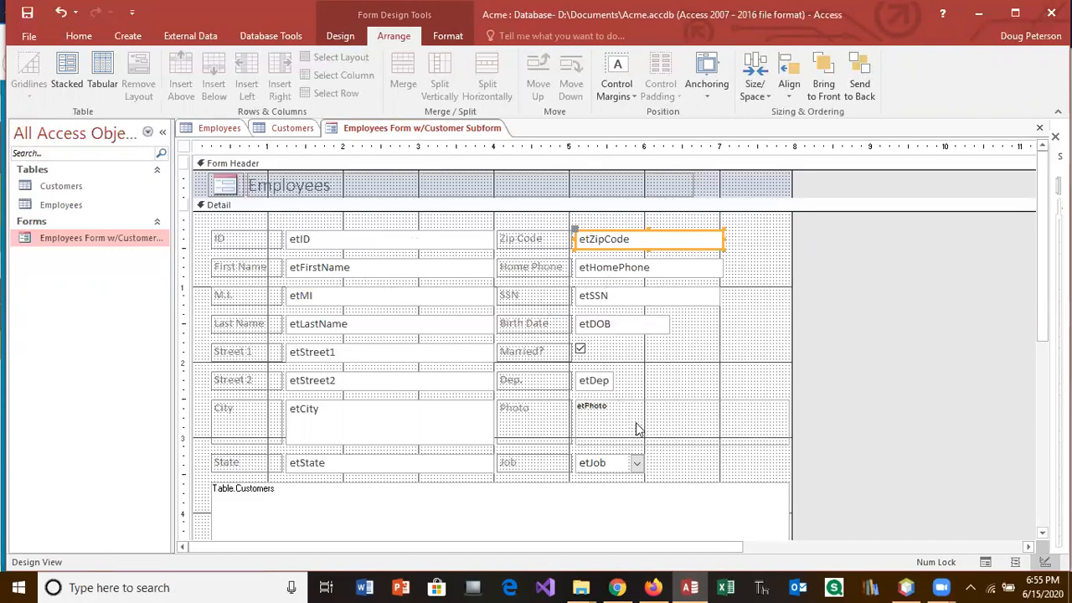
Step: Shrink etCity to a short single line, narrow the City label, and place etCity beside it
{"action": "left_click", "coordinate": [436, 424]}
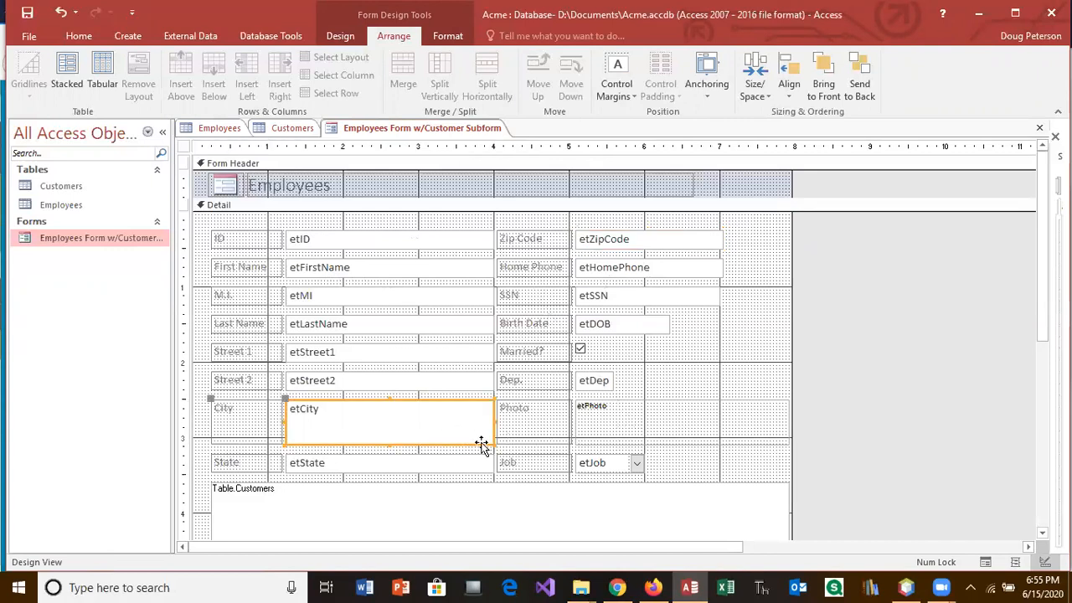
{"action": "left_click_drag", "start_coordinate": [493, 443], "coordinate": [434, 416]}
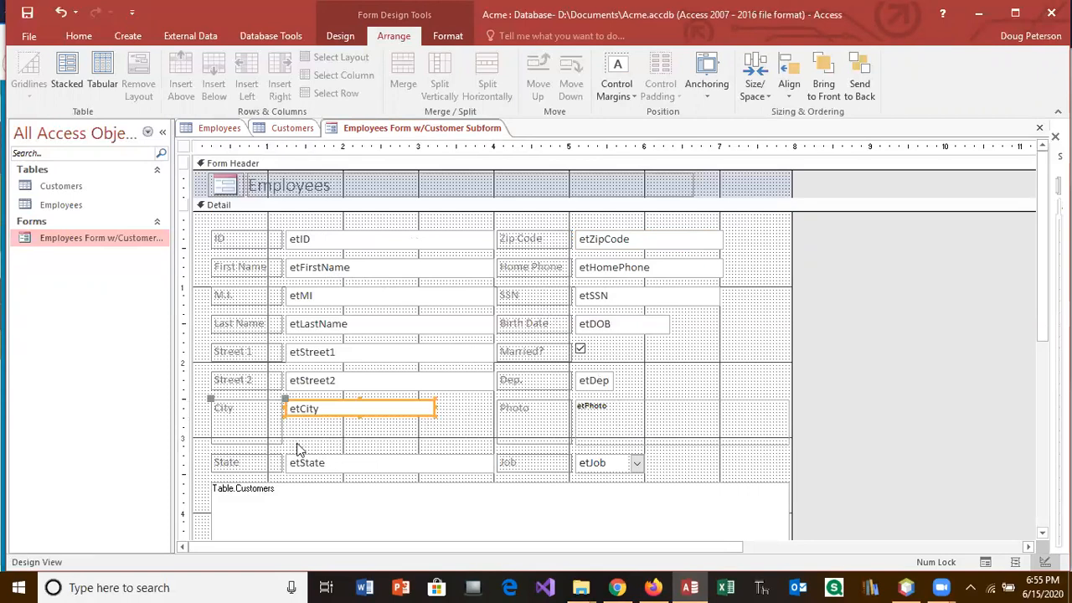
{"action": "left_click", "coordinate": [272, 443]}
{"action": "left_click_drag", "start_coordinate": [283, 444], "coordinate": [266, 417]}
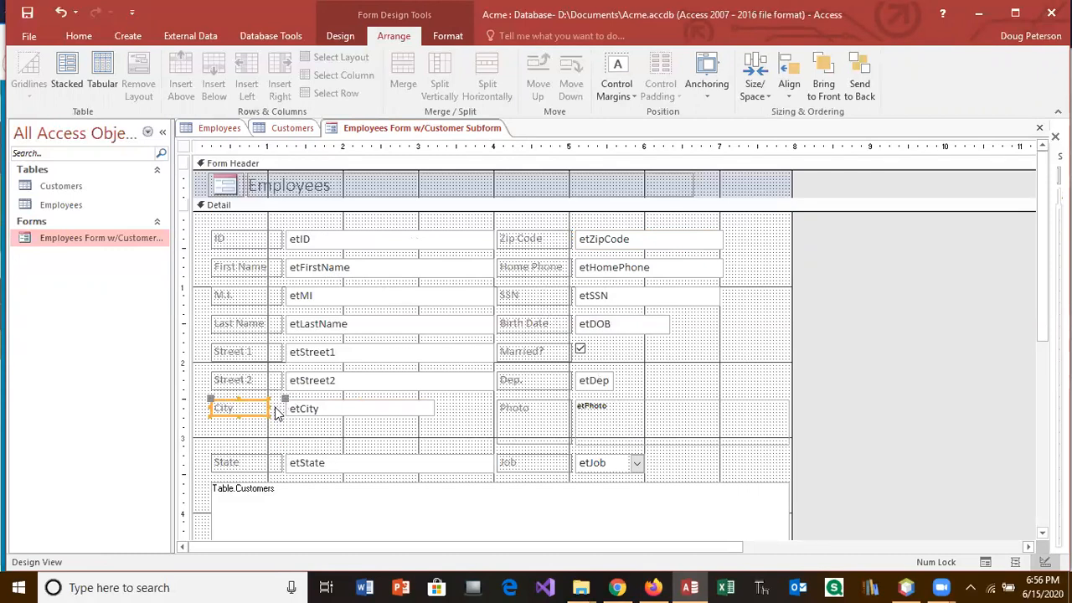
{"action": "left_click_drag", "start_coordinate": [267, 407], "coordinate": [240, 407]}
{"action": "left_click_drag", "start_coordinate": [309, 411], "coordinate": [277, 407]}
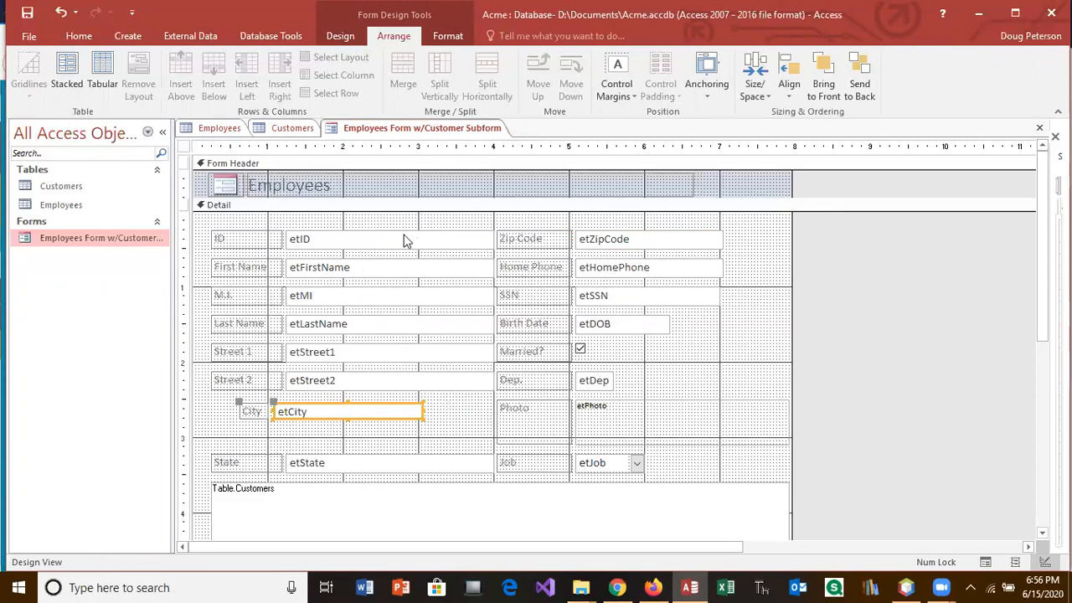
{"action": "left_click", "coordinate": [459, 238]}
Step: Shorten the etID box, narrow the ID label, and move etID left under the label
{"action": "left_click_drag", "start_coordinate": [494, 239], "coordinate": [362, 239]}
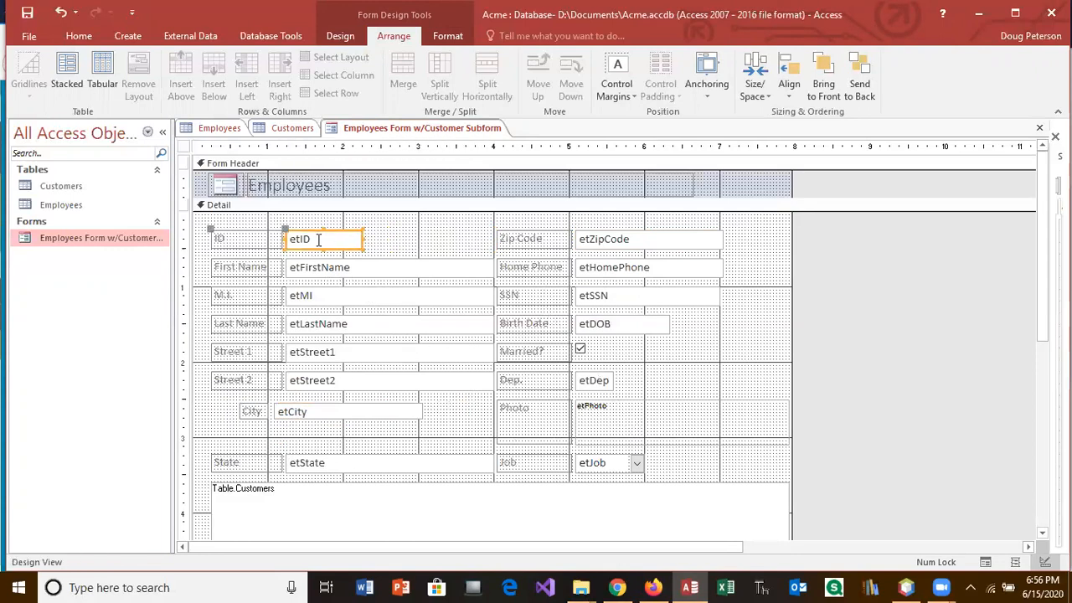
{"action": "left_click", "coordinate": [273, 238]}
{"action": "left_click_drag", "start_coordinate": [283, 239], "coordinate": [238, 239]}
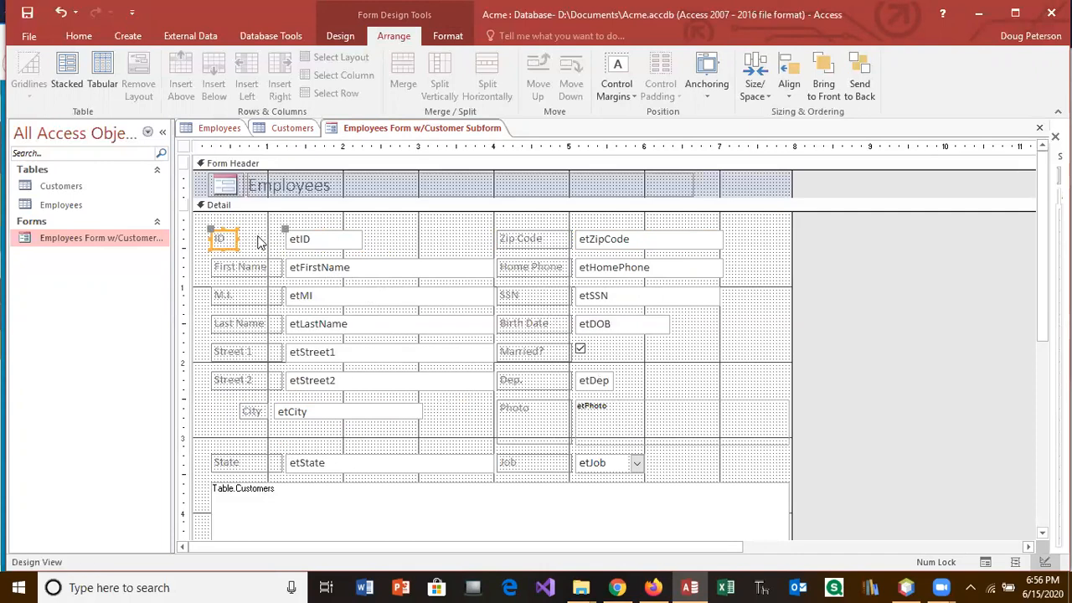
{"action": "left_click", "coordinate": [280, 231]}
{"action": "left_click_drag", "start_coordinate": [279, 228], "coordinate": [245, 224]}
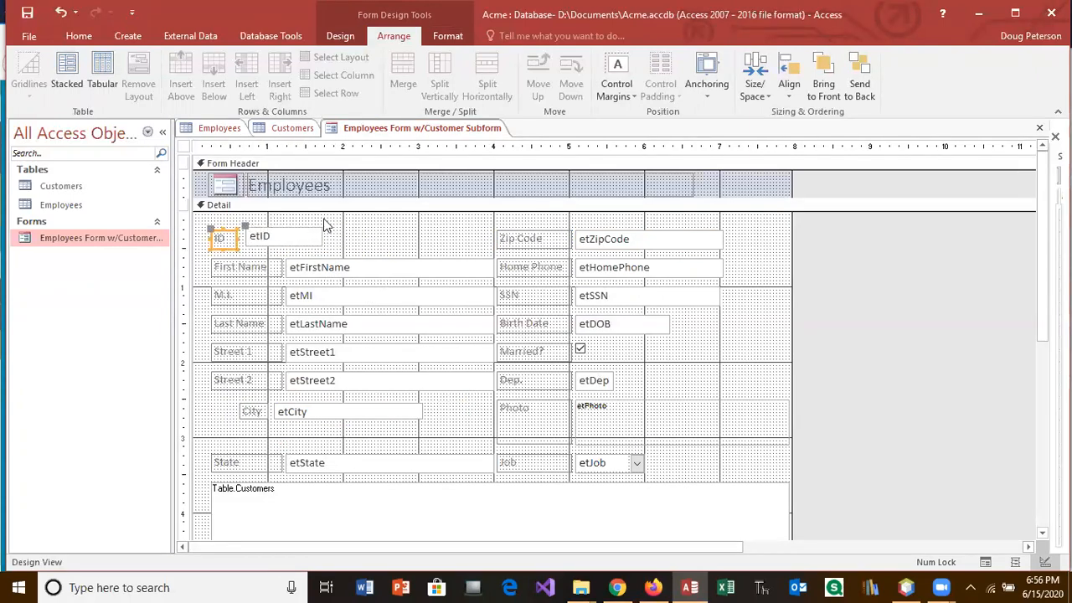
Step: Shorten the etFirstName box and narrow the First Name label
{"action": "left_click", "coordinate": [436, 271]}
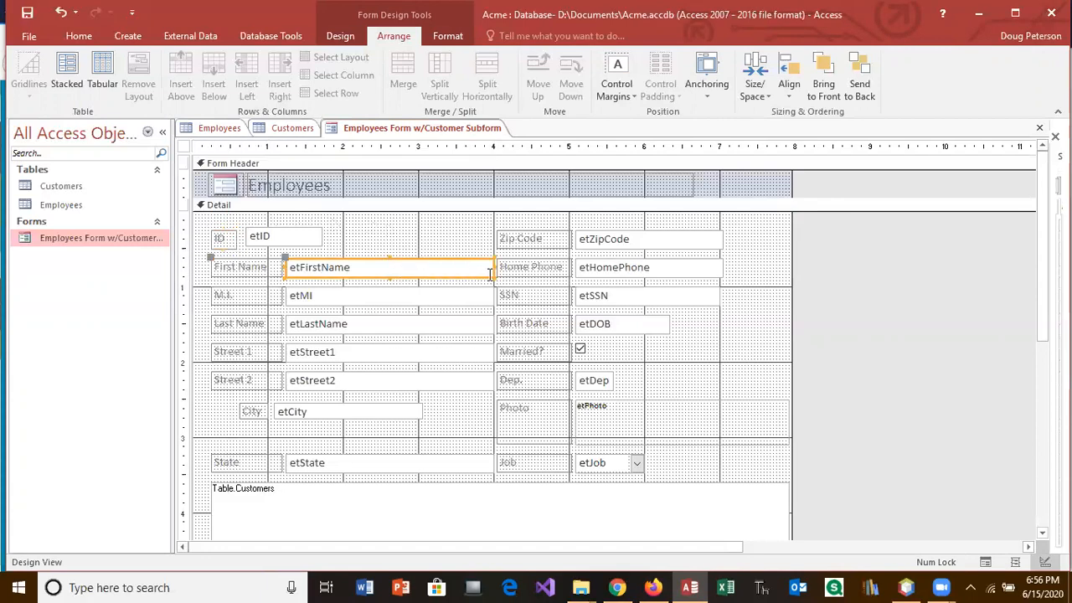
{"action": "left_click_drag", "start_coordinate": [492, 271], "coordinate": [411, 269]}
{"action": "left_click", "coordinate": [277, 268]}
{"action": "left_click_drag", "start_coordinate": [283, 267], "coordinate": [270, 217]}
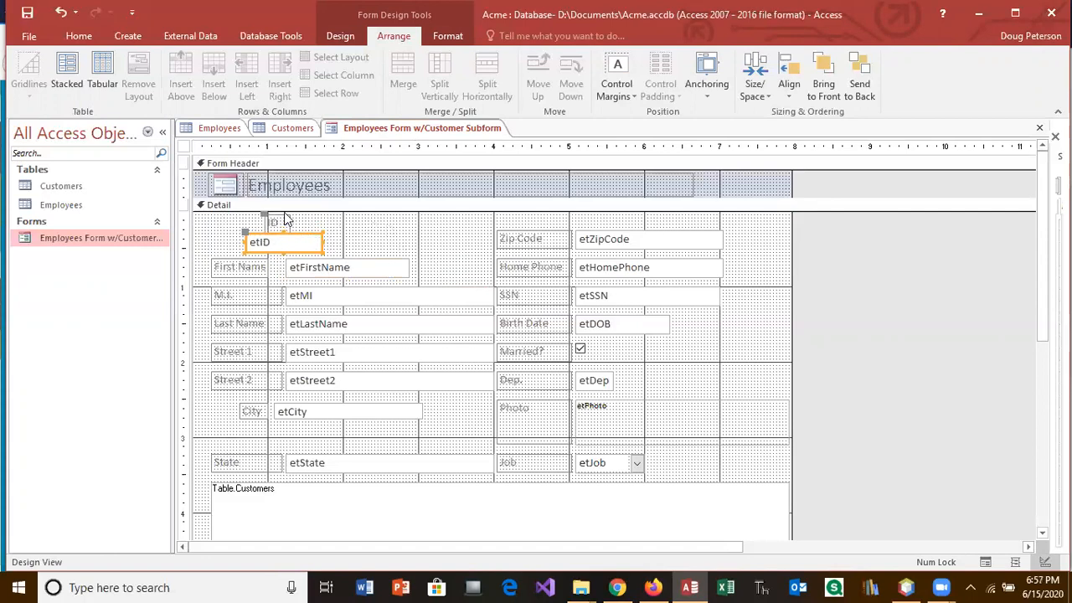
Step: Shift the ID pair left and bring the First Name label and box up beside etID
{"action": "left_click_drag", "start_coordinate": [299, 237], "coordinate": [271, 231]}
{"action": "left_click", "coordinate": [318, 243]}
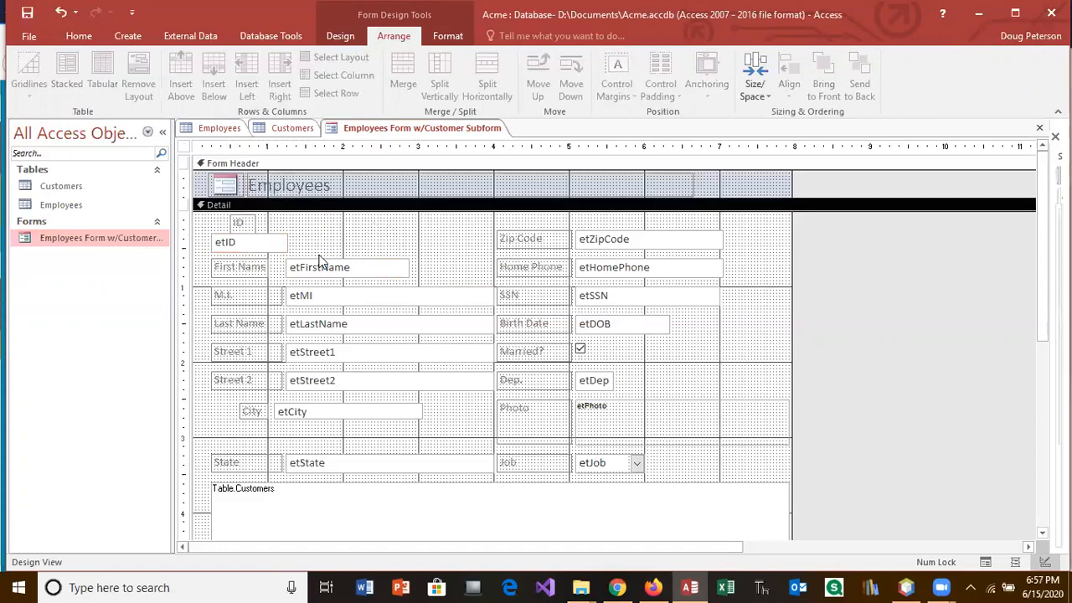
{"action": "left_click", "coordinate": [250, 268]}
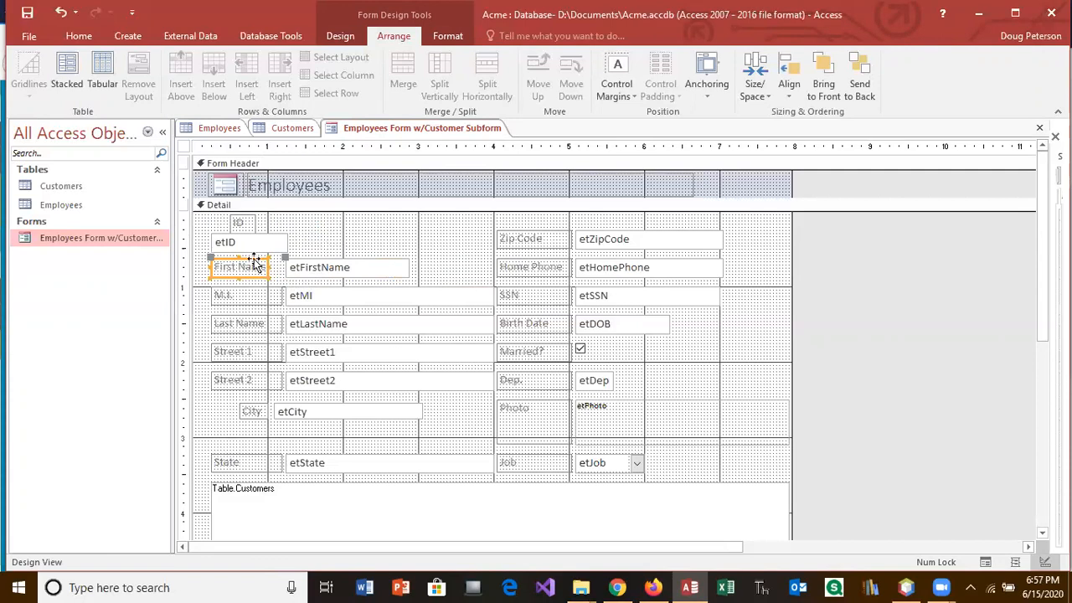
{"action": "left_click_drag", "start_coordinate": [210, 254], "coordinate": [304, 213]}
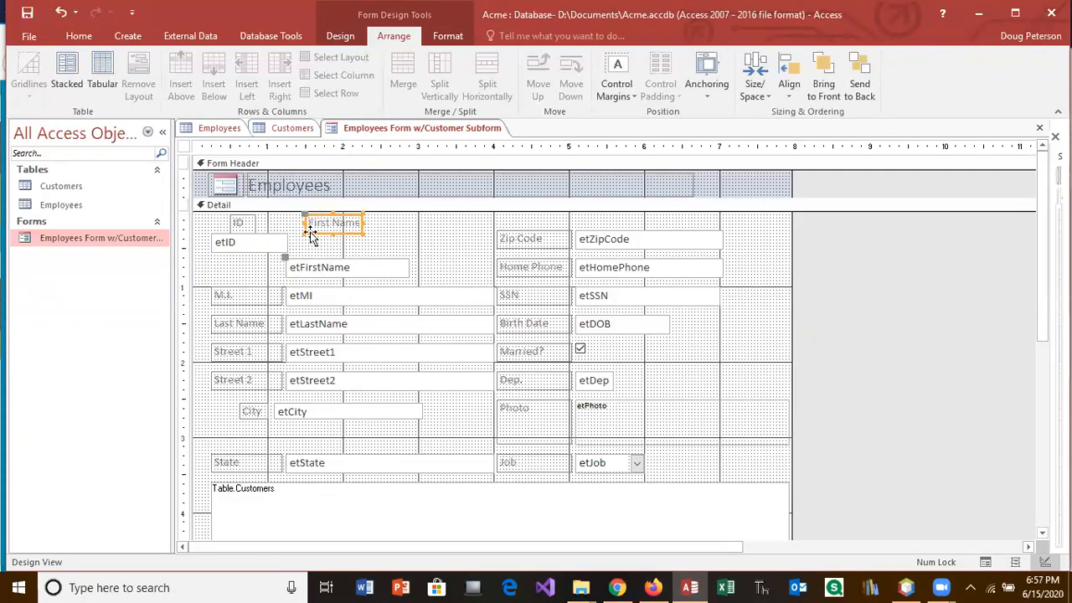
{"action": "left_click", "coordinate": [326, 263]}
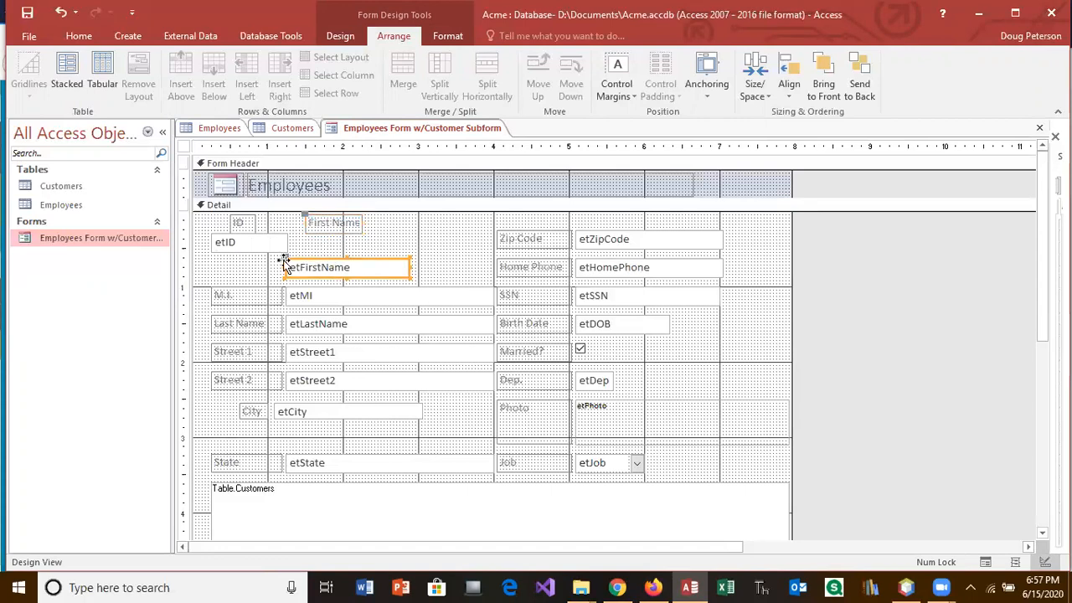
{"action": "left_click_drag", "start_coordinate": [285, 262], "coordinate": [295, 238]}
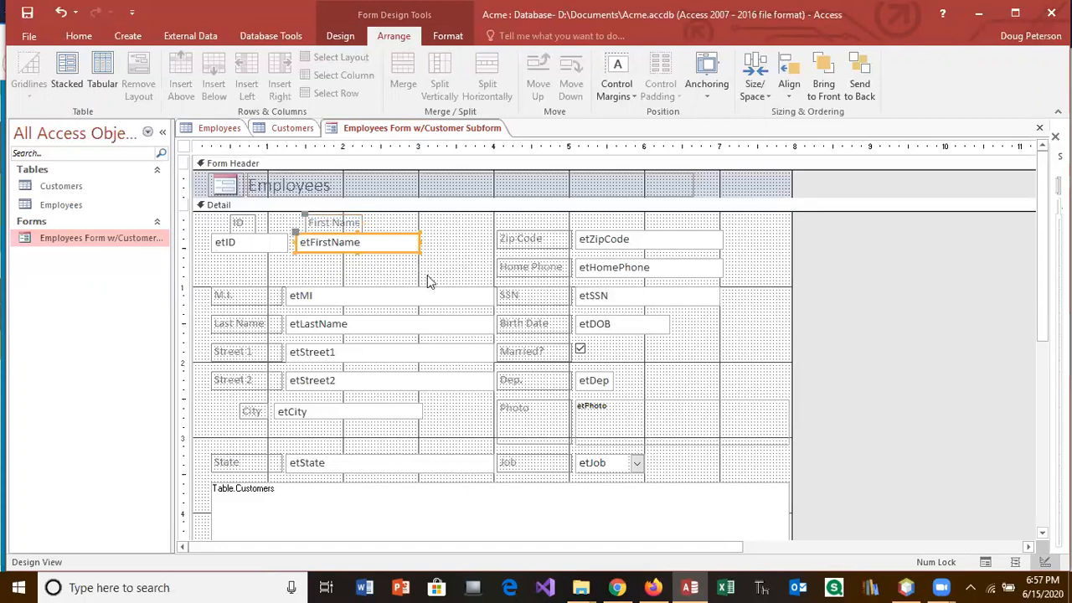
Step: Shorten etMI, narrow the M.I. label, and move the pair up beside First Name
{"action": "left_click", "coordinate": [361, 296]}
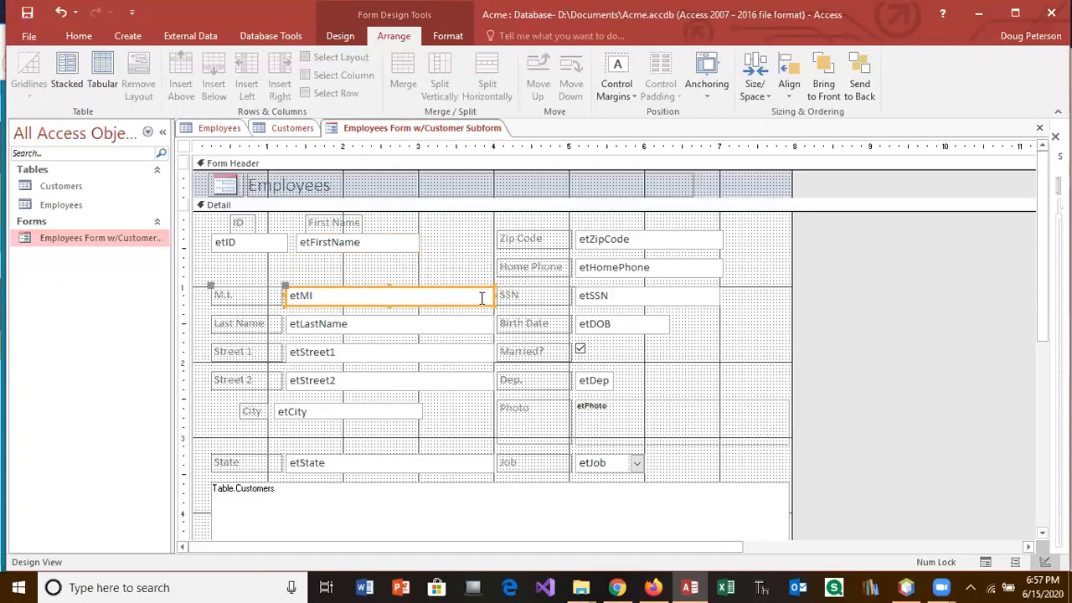
{"action": "left_click_drag", "start_coordinate": [494, 296], "coordinate": [315, 299]}
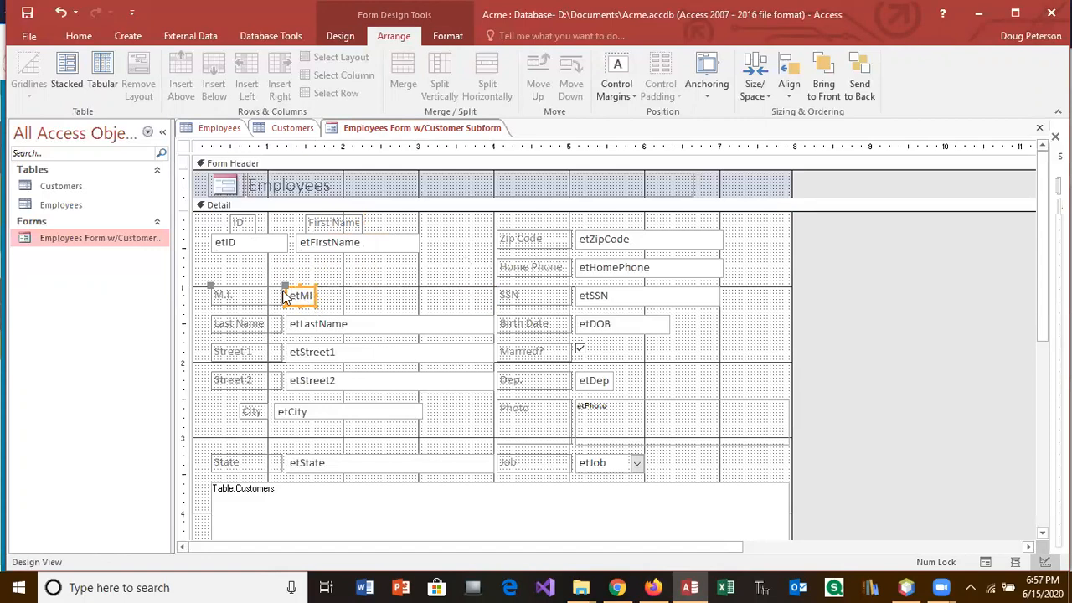
{"action": "left_click", "coordinate": [245, 293]}
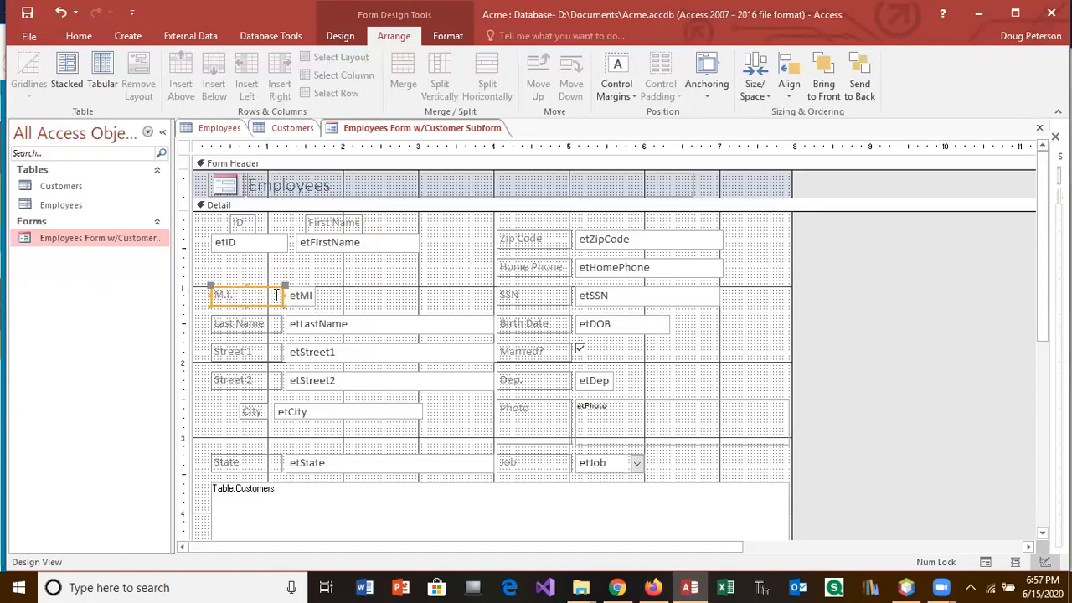
{"action": "left_click_drag", "start_coordinate": [282, 294], "coordinate": [433, 214]}
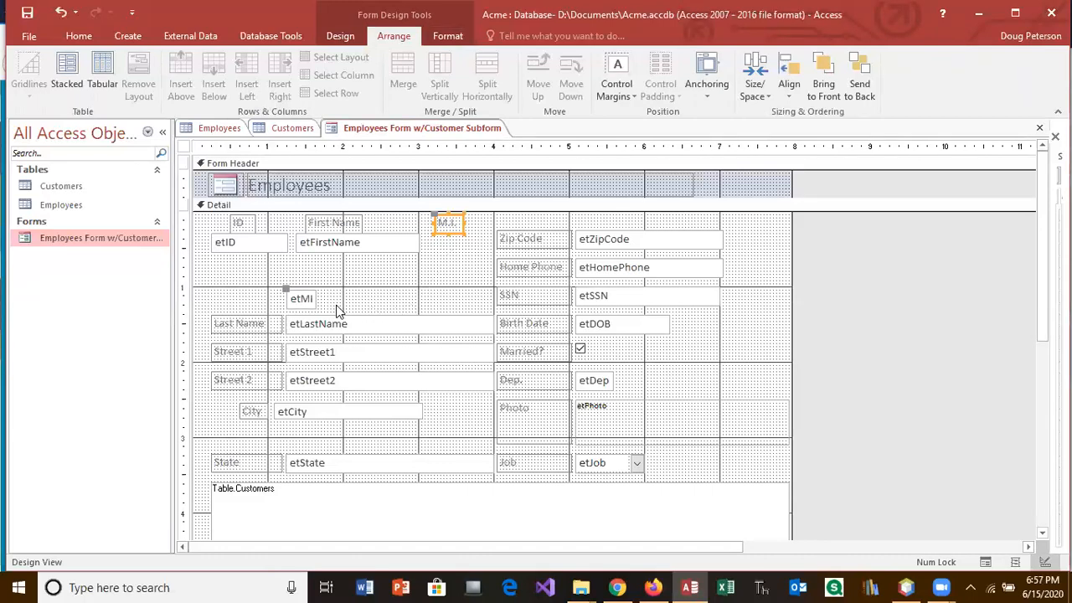
{"action": "left_click_drag", "start_coordinate": [286, 287], "coordinate": [435, 236]}
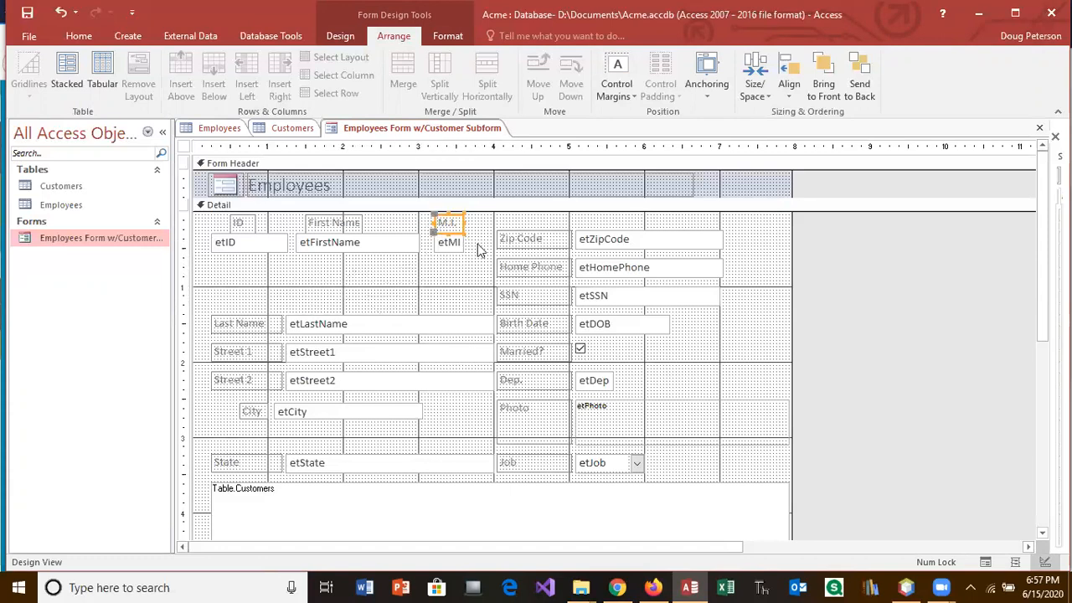
Step: Move the Zip Code label and etZipCode together under etFirstName
{"action": "left_click", "coordinate": [534, 243]}
{"action": "left_click_drag", "start_coordinate": [533, 241], "coordinate": [351, 264]}
{"action": "left_click", "coordinate": [603, 236]}
{"action": "left_click_drag", "start_coordinate": [577, 225], "coordinate": [476, 254]}
{"action": "left_click", "coordinate": [575, 243]}
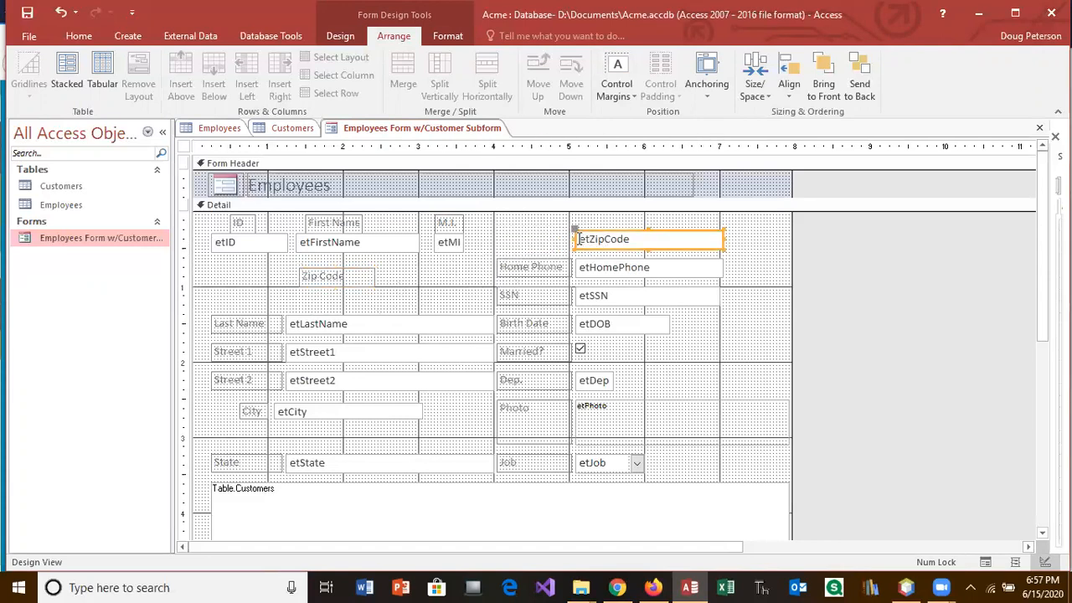
{"action": "left_click_drag", "start_coordinate": [576, 231], "coordinate": [394, 267]}
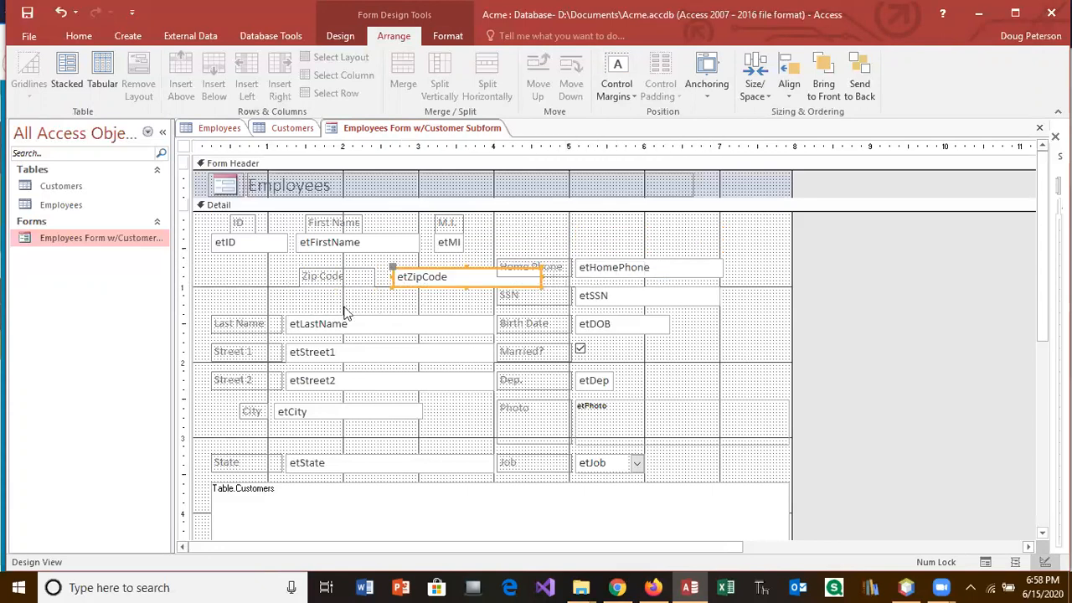
Step: Narrow the Last Name label, raise it, and put the last-name box beside etMI
{"action": "left_click", "coordinate": [268, 325]}
{"action": "left_click_drag", "start_coordinate": [281, 323], "coordinate": [274, 323]}
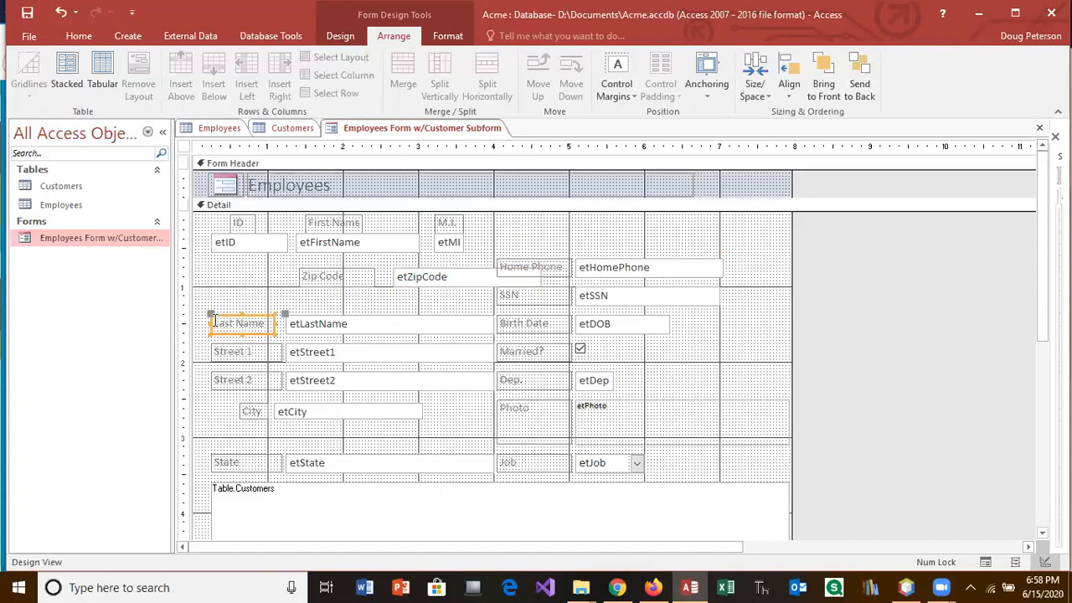
{"action": "left_click_drag", "start_coordinate": [211, 317], "coordinate": [526, 215]}
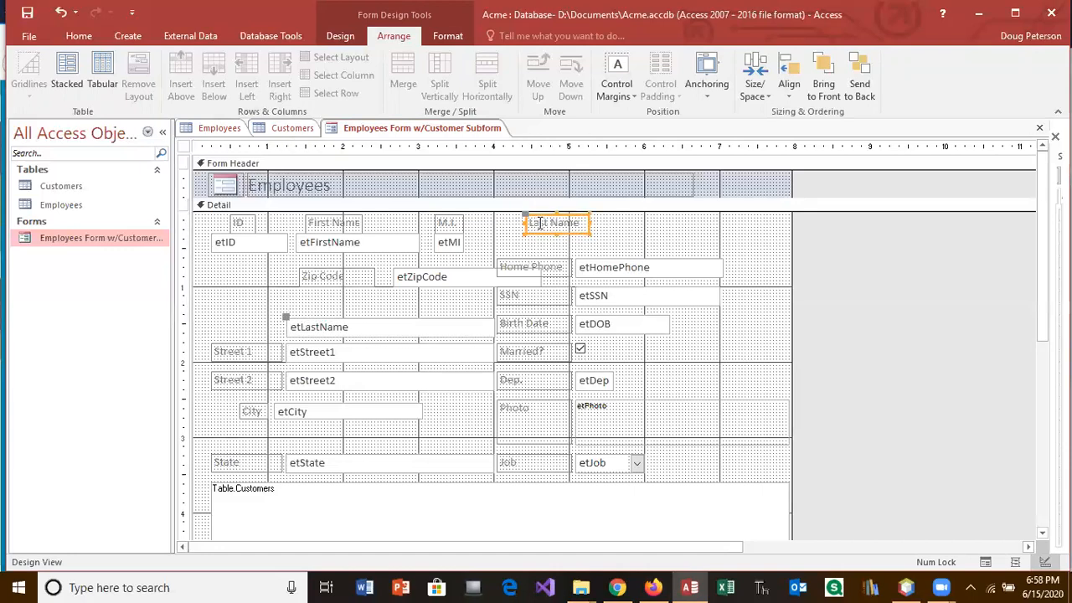
{"action": "left_click", "coordinate": [458, 321]}
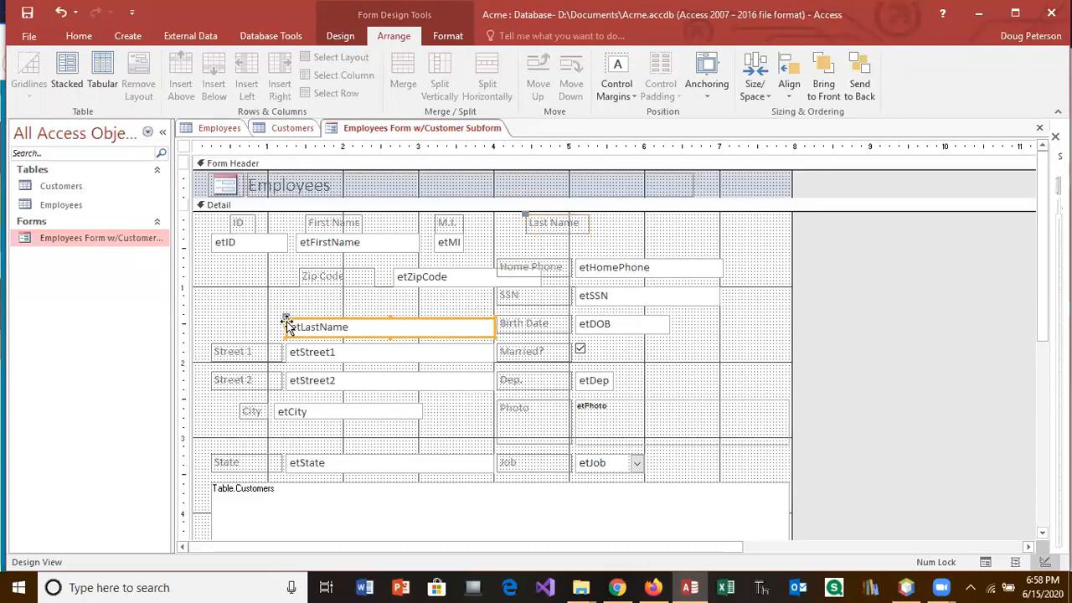
{"action": "left_click_drag", "start_coordinate": [287, 322], "coordinate": [479, 239]}
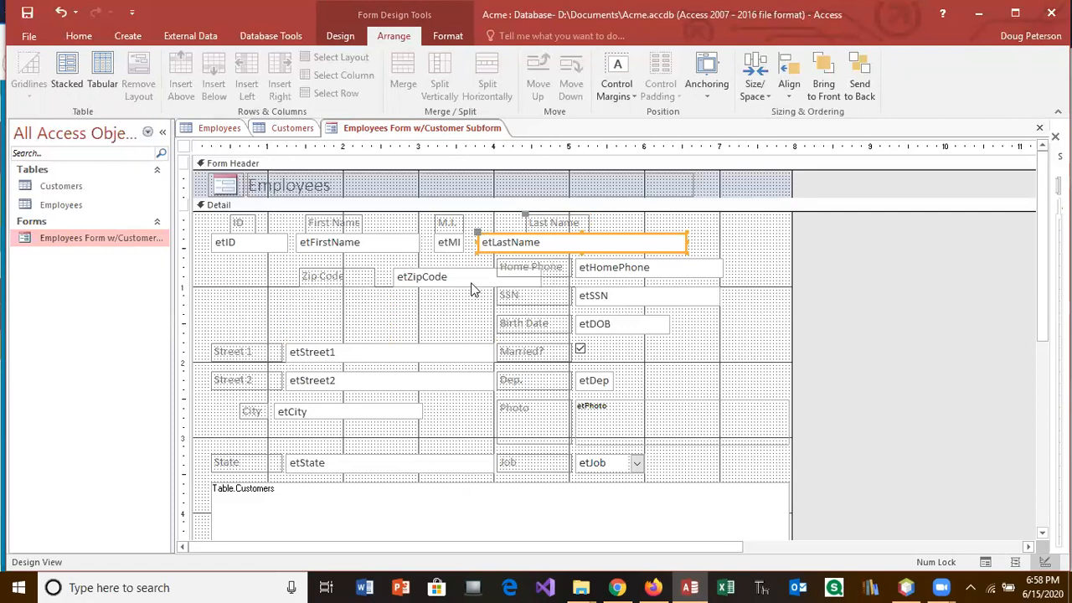
Step: Place the Zip Code label right of the Married? checkbox, with etZipCode directly beneath it
{"action": "left_click", "coordinate": [355, 283]}
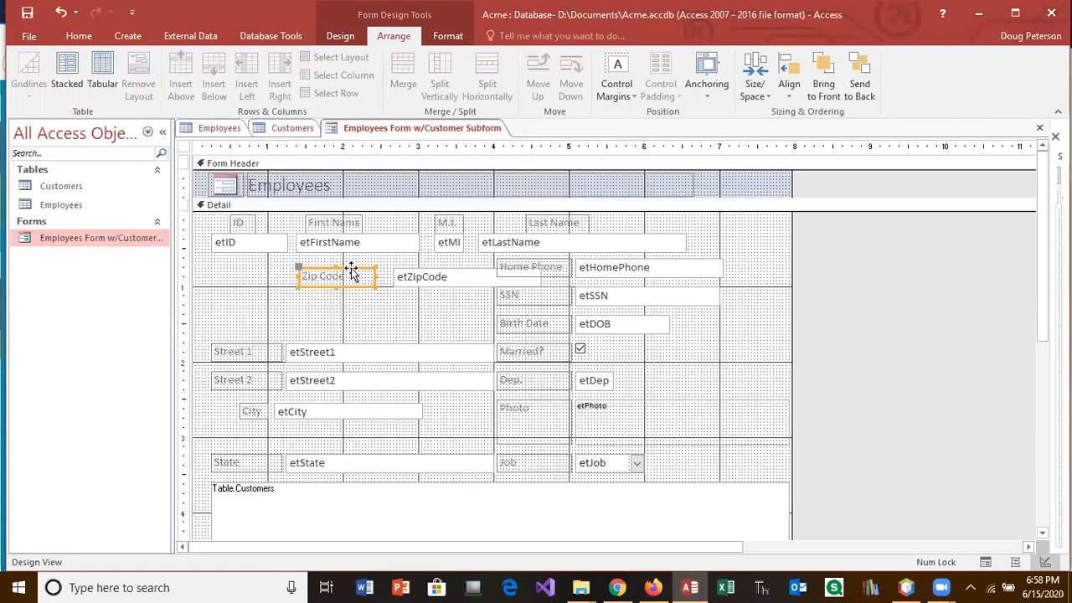
{"action": "left_click", "coordinate": [408, 275]}
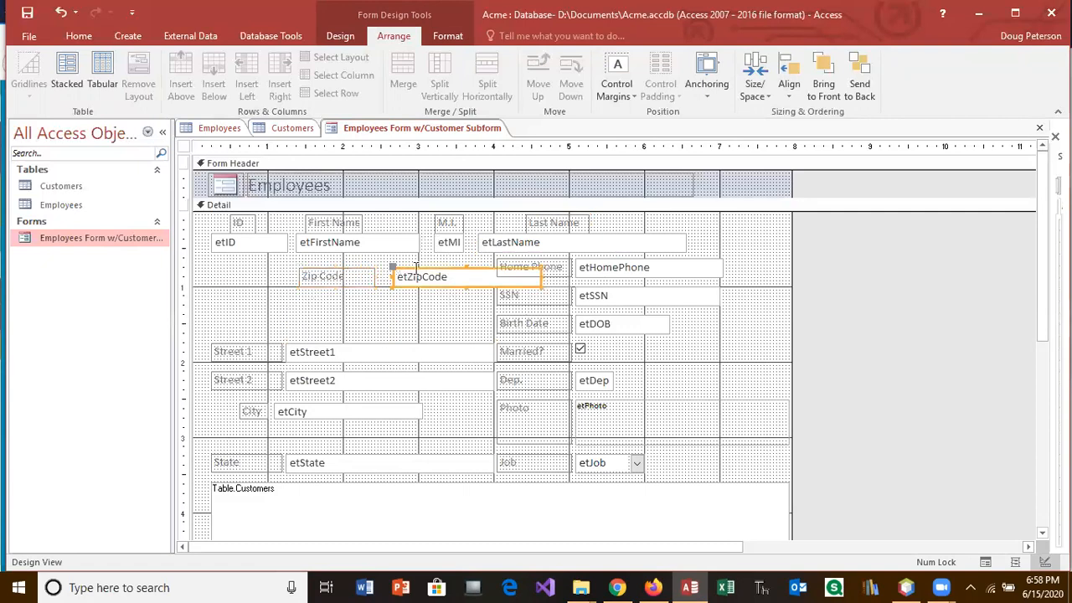
{"action": "left_click_drag", "start_coordinate": [421, 276], "coordinate": [518, 287]}
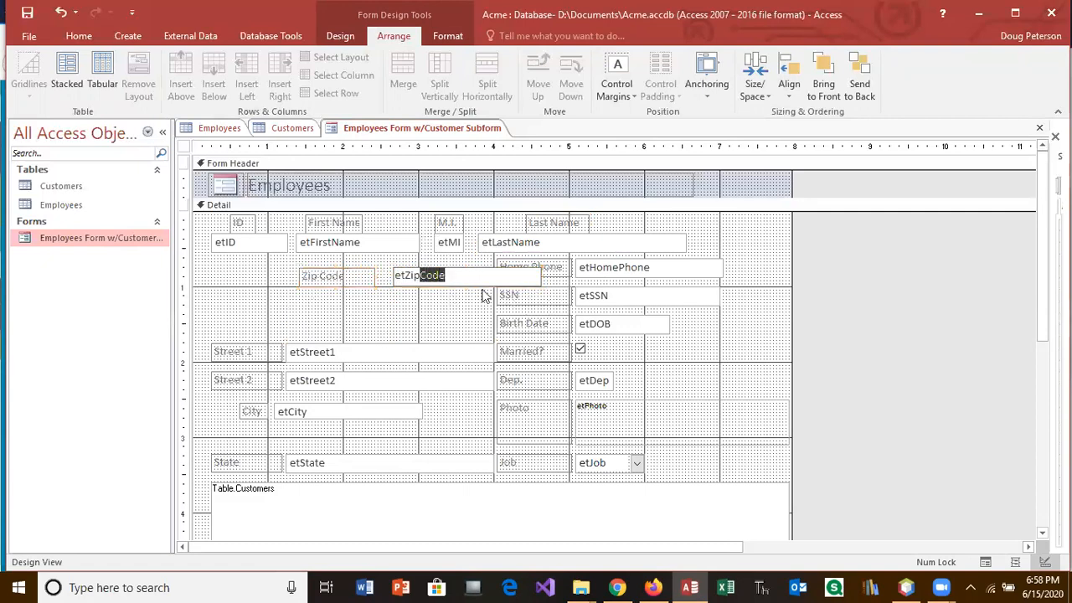
{"action": "left_click", "coordinate": [397, 275]}
{"action": "left_click", "coordinate": [368, 271]}
{"action": "left_click", "coordinate": [337, 266]}
{"action": "left_click_drag", "start_coordinate": [302, 269], "coordinate": [663, 349]}
{"action": "left_click", "coordinate": [467, 272]}
{"action": "left_click_drag", "start_coordinate": [433, 270], "coordinate": [692, 359]}
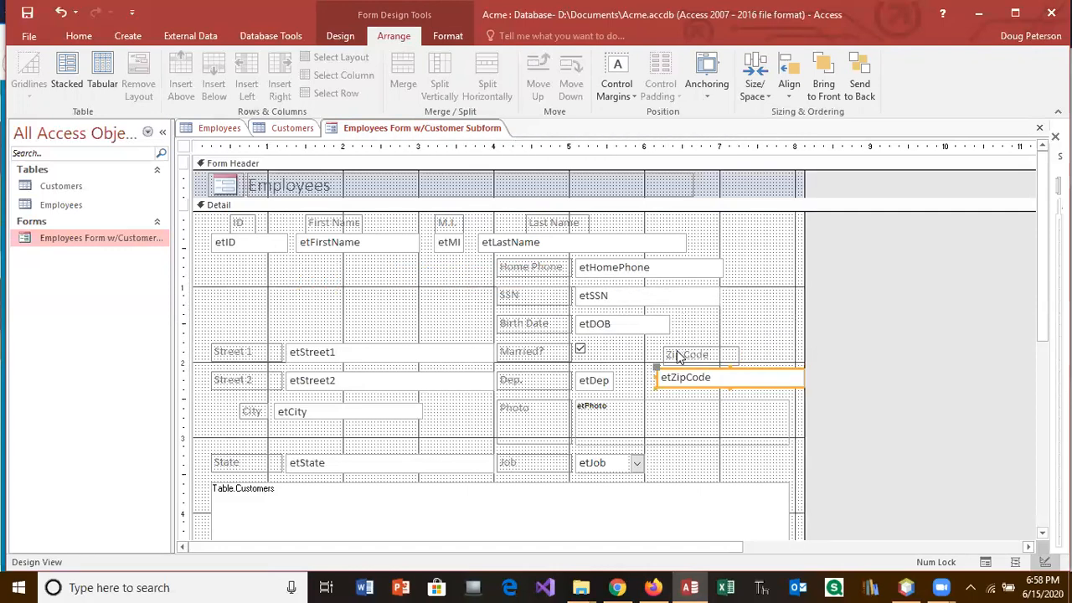
{"action": "left_click", "coordinate": [683, 353], "text": "shift"}
{"action": "left_click", "coordinate": [729, 390]}
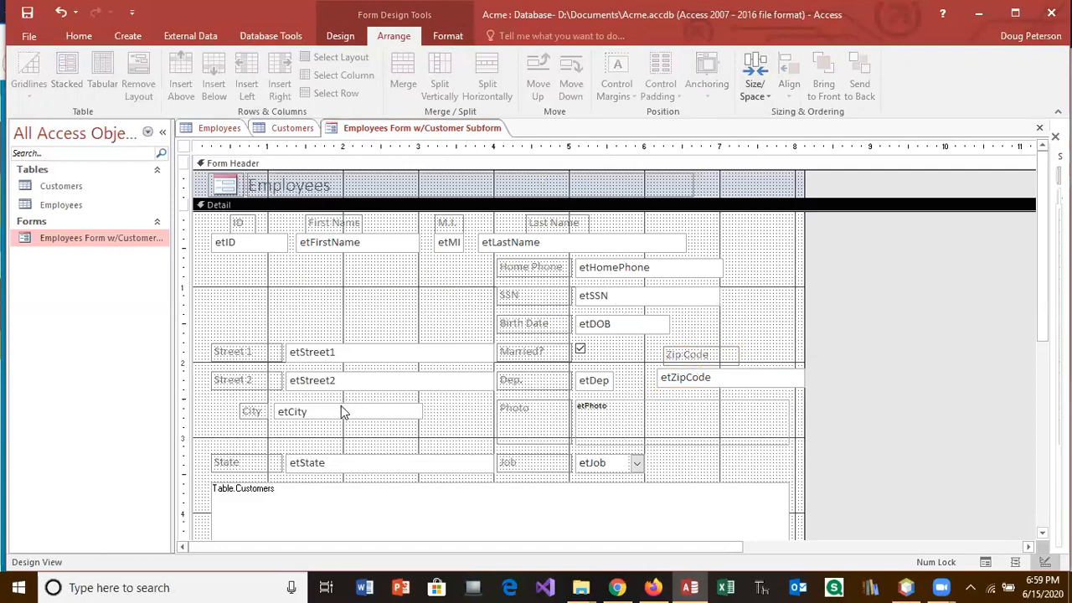
Step: Raise the Street fields and City box, then narrow the State label and set it beside City
{"action": "left_click_drag", "start_coordinate": [338, 402], "coordinate": [255, 263]}
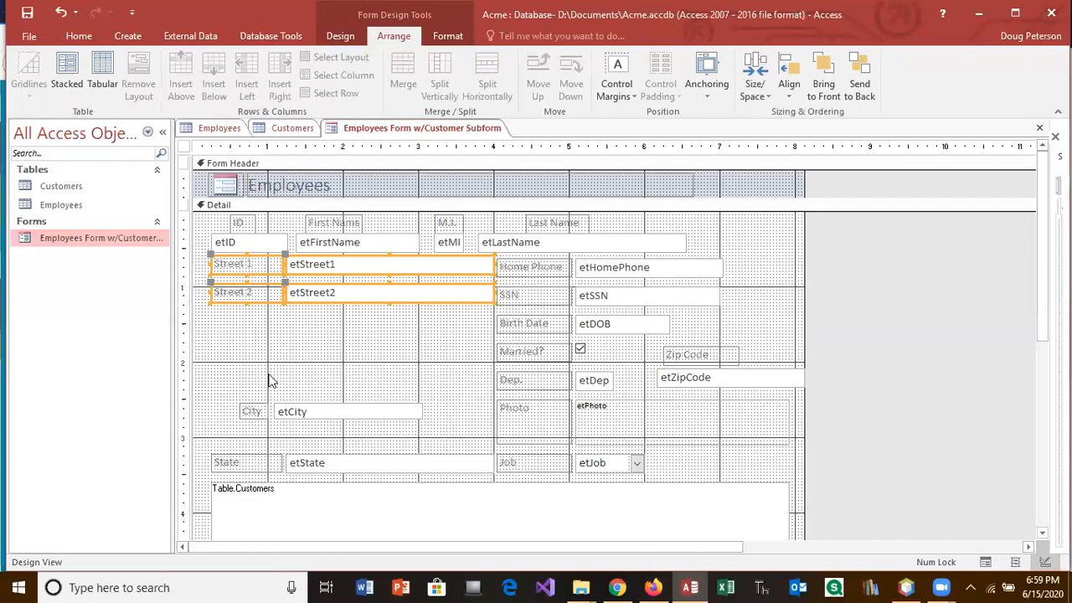
{"action": "left_click", "coordinate": [294, 408]}
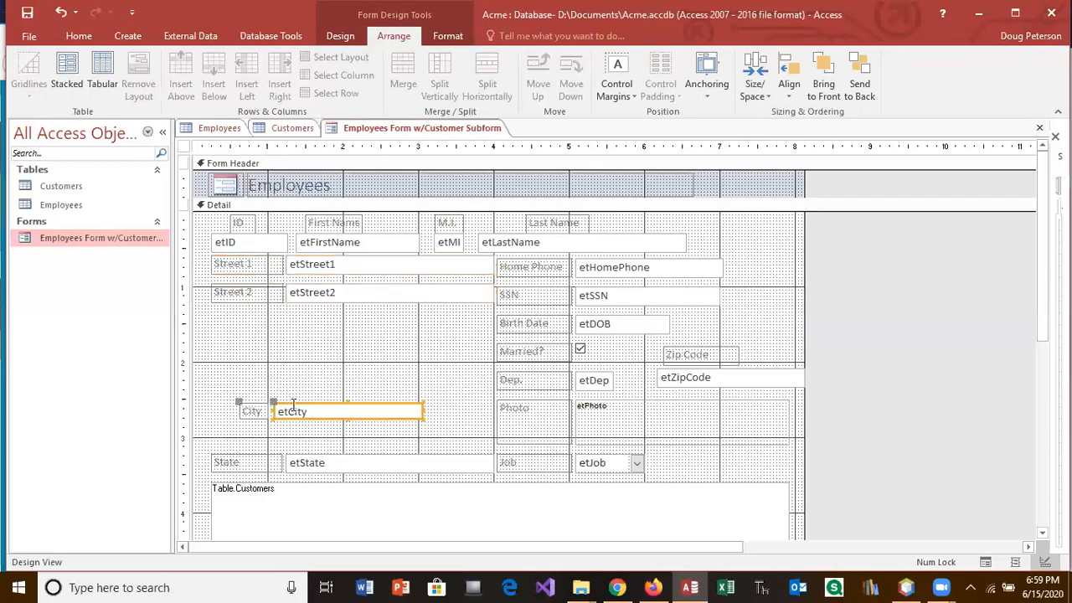
{"action": "left_click_drag", "start_coordinate": [294, 408], "coordinate": [274, 312]}
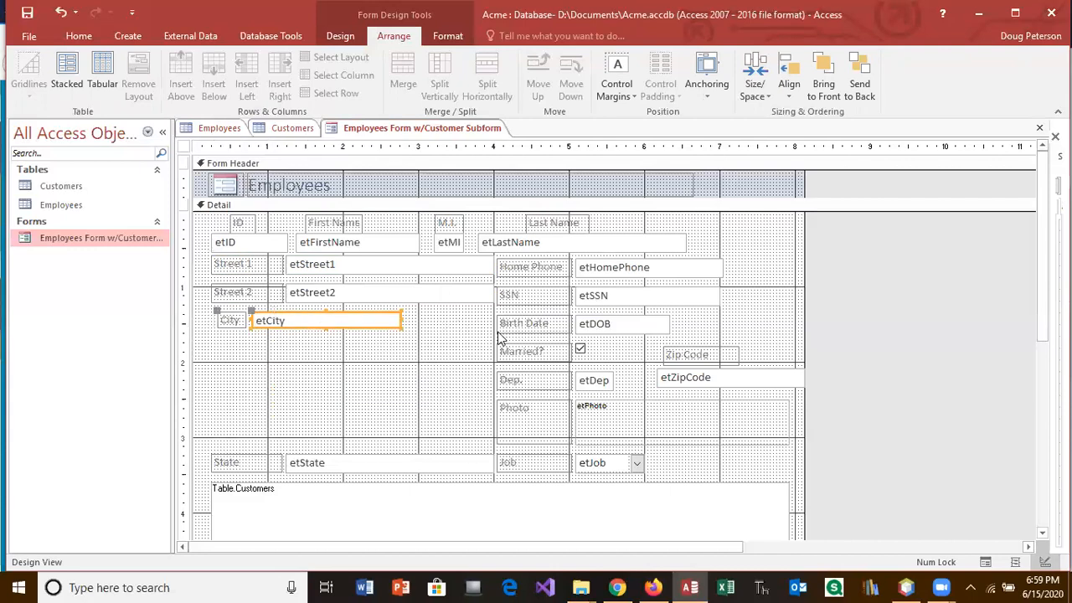
{"action": "left_click", "coordinate": [272, 467]}
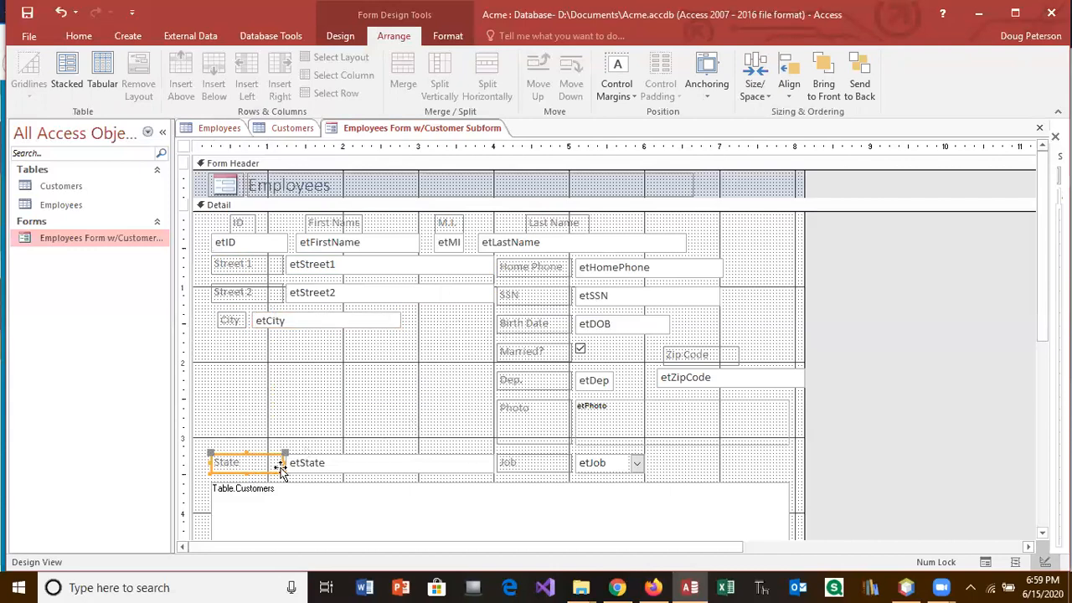
{"action": "left_click_drag", "start_coordinate": [284, 462], "coordinate": [245, 463]}
{"action": "left_click_drag", "start_coordinate": [211, 452], "coordinate": [411, 310]}
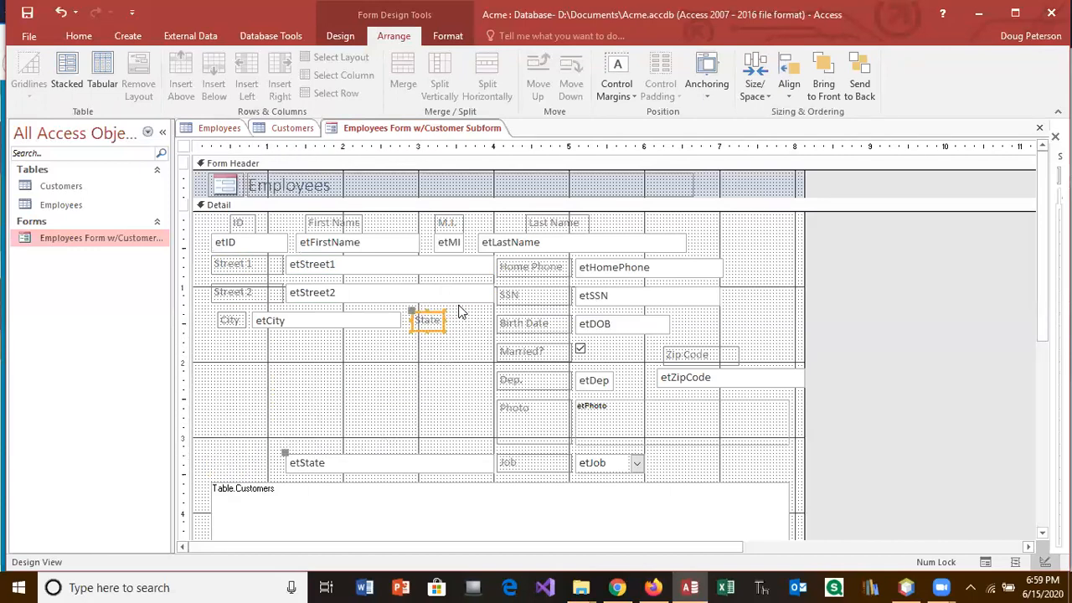
Step: Place Birth Date and etDOB below the City row, and narrow the state text box
{"action": "left_click", "coordinate": [521, 325]}
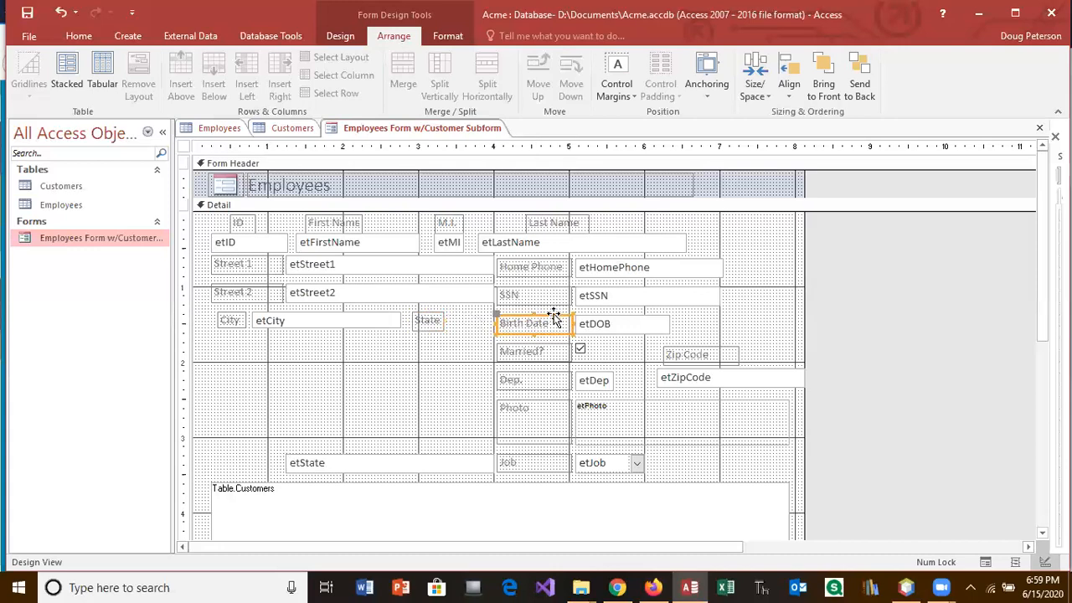
{"action": "left_click_drag", "start_coordinate": [553, 317], "coordinate": [338, 360]}
{"action": "left_click", "coordinate": [623, 323]}
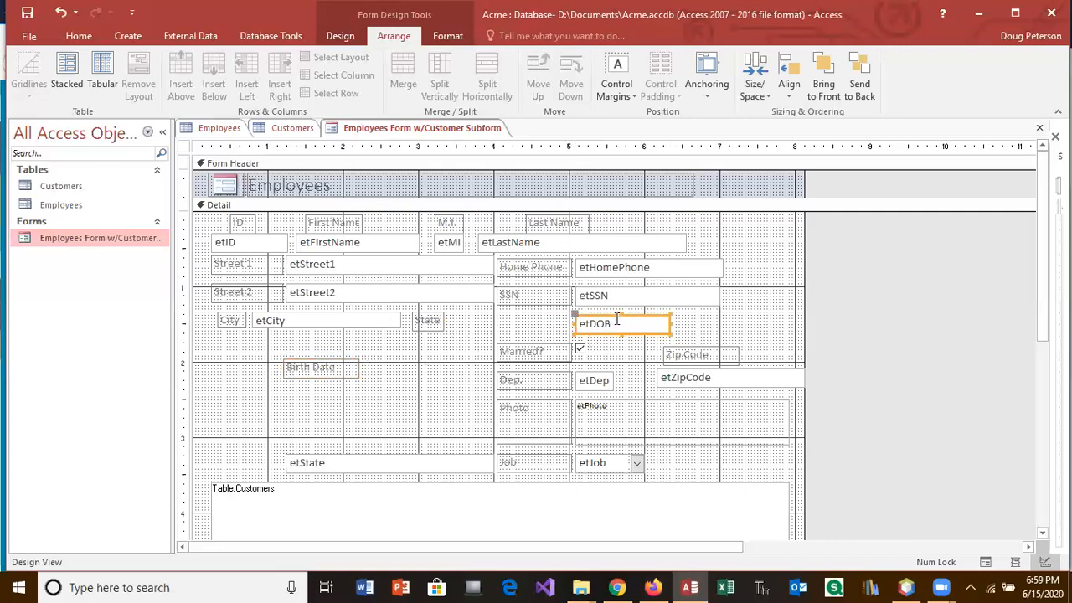
{"action": "left_click_drag", "start_coordinate": [610, 313], "coordinate": [403, 361]}
{"action": "left_click", "coordinate": [375, 465]}
{"action": "left_click_drag", "start_coordinate": [492, 462], "coordinate": [476, 304]}
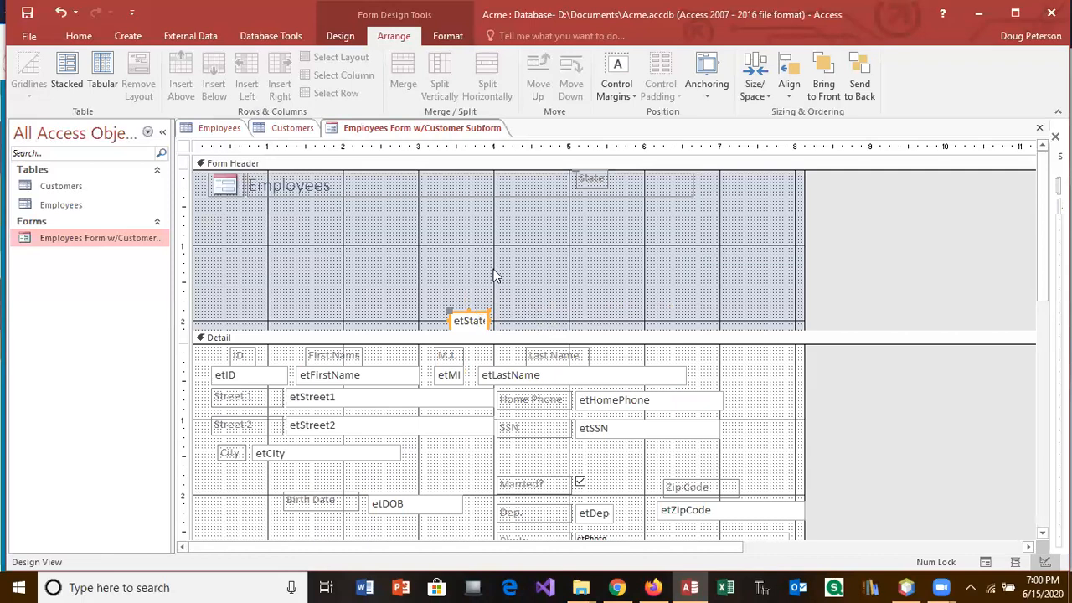
Step: Undo the state box landing in the header, then shrink the Employees title and centre it
{"action": "left_click", "coordinate": [60, 12]}
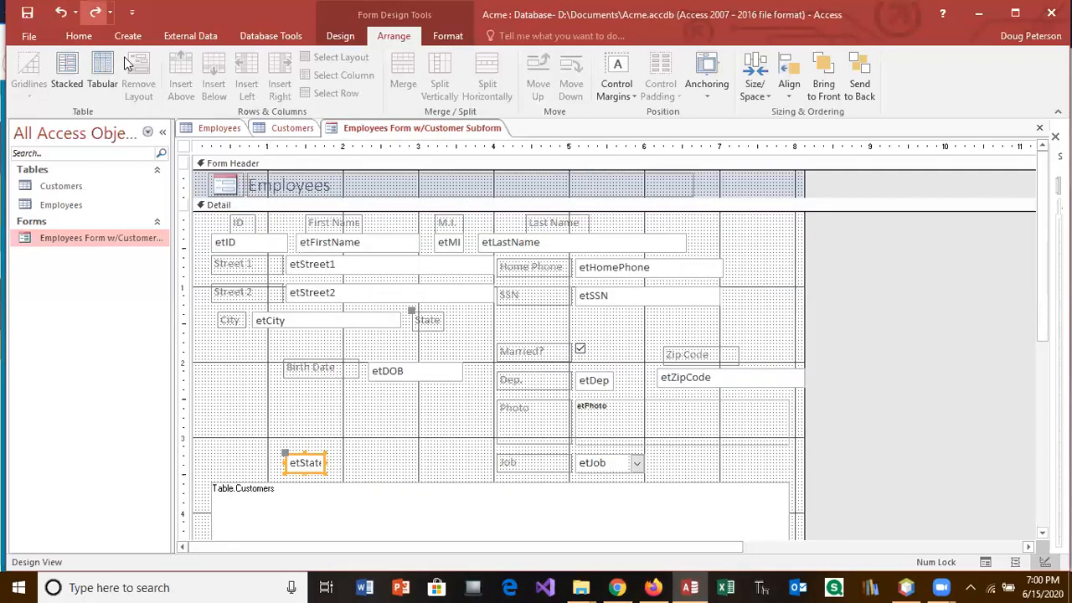
{"action": "left_click", "coordinate": [326, 189]}
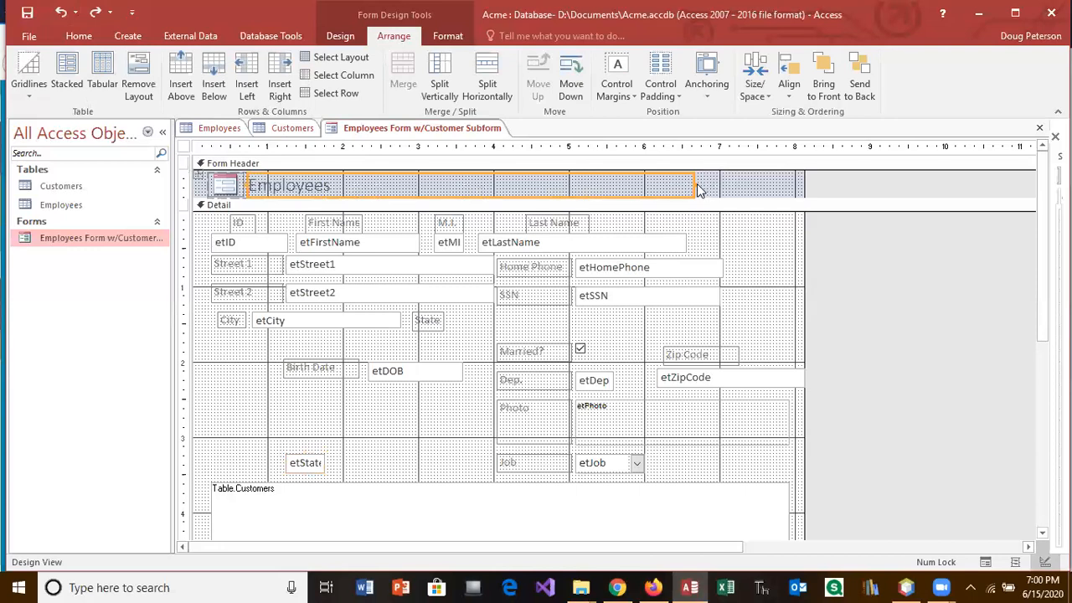
{"action": "mouse_move", "coordinate": [694, 184]}
{"action": "left_mouse_down"}
{"action": "mouse_move", "coordinate": [338, 184]}
{"action": "mouse_move", "coordinate": [511, 185]}
{"action": "left_mouse_up"}
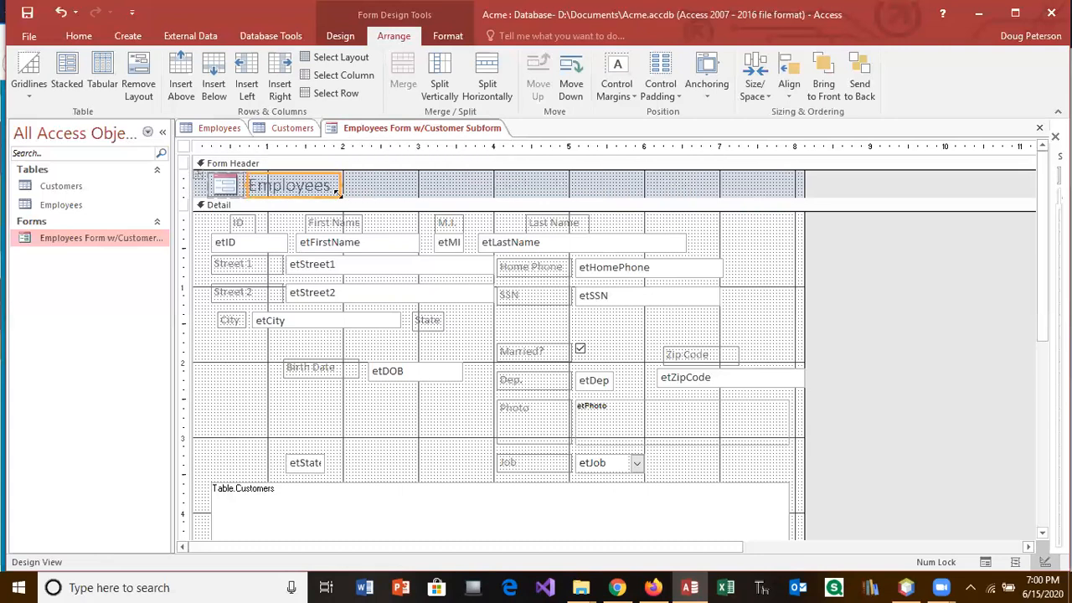
{"action": "left_click_drag", "start_coordinate": [316, 196], "coordinate": [518, 192]}
{"action": "left_click", "coordinate": [360, 194]}
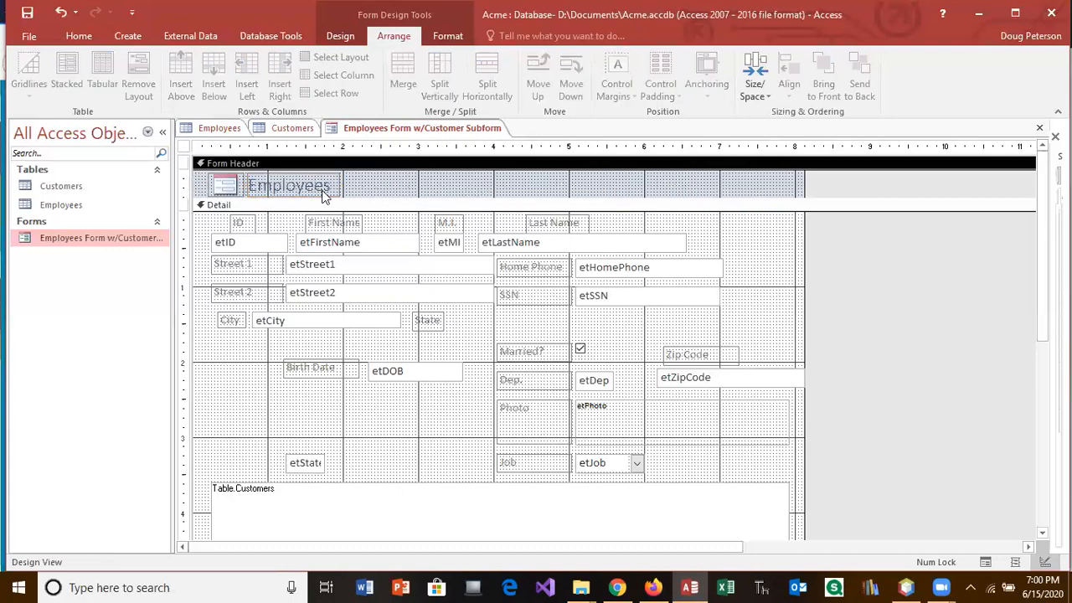
{"action": "left_click", "coordinate": [324, 186]}
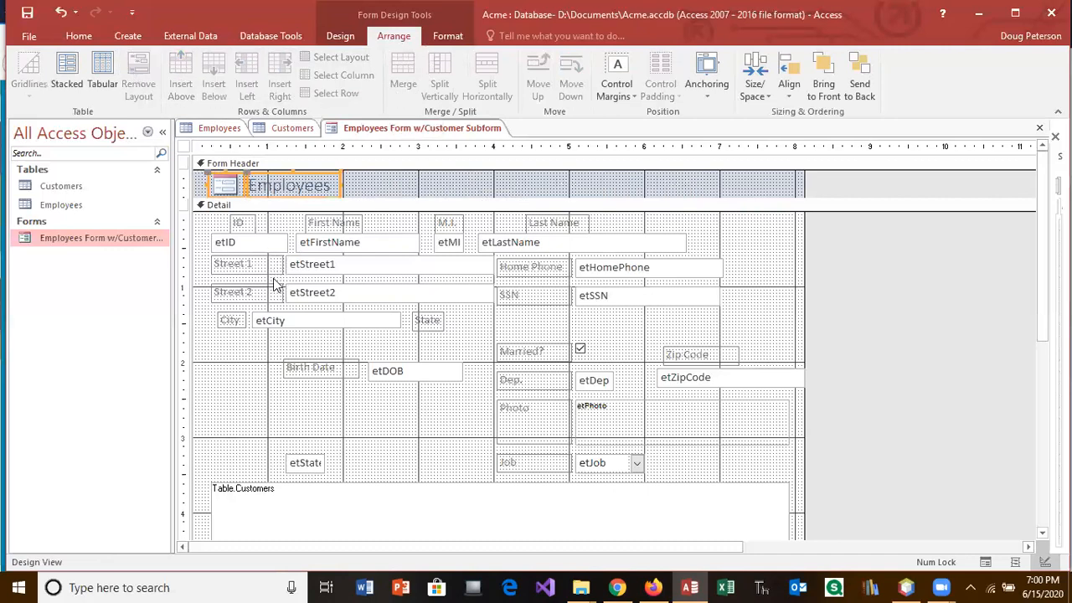
{"action": "left_click", "coordinate": [260, 356]}
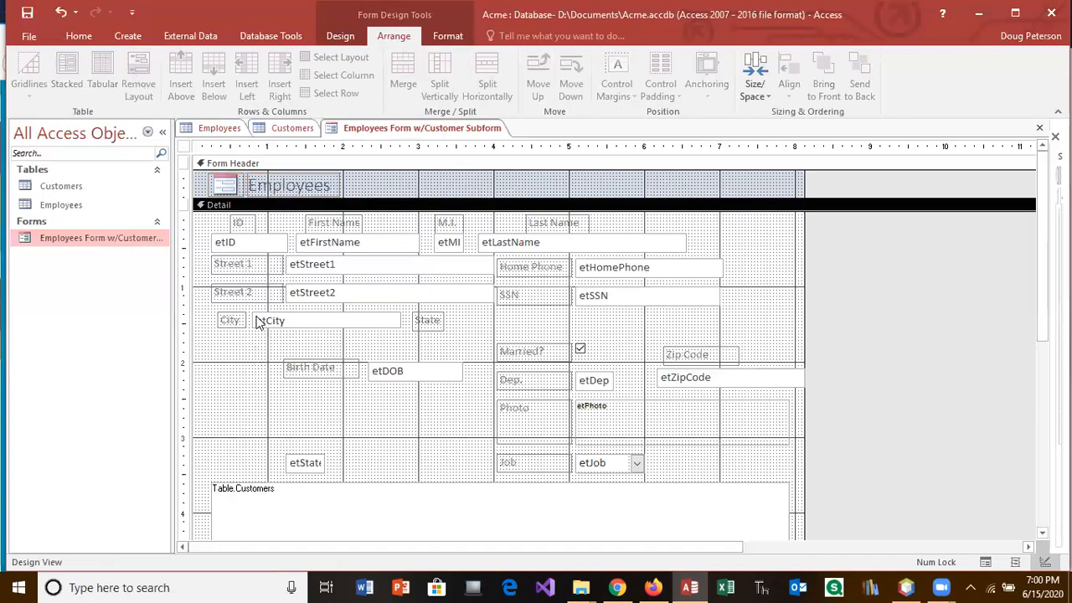
{"action": "left_click", "coordinate": [286, 187]}
{"action": "left_click_drag", "start_coordinate": [316, 173], "coordinate": [483, 174]}
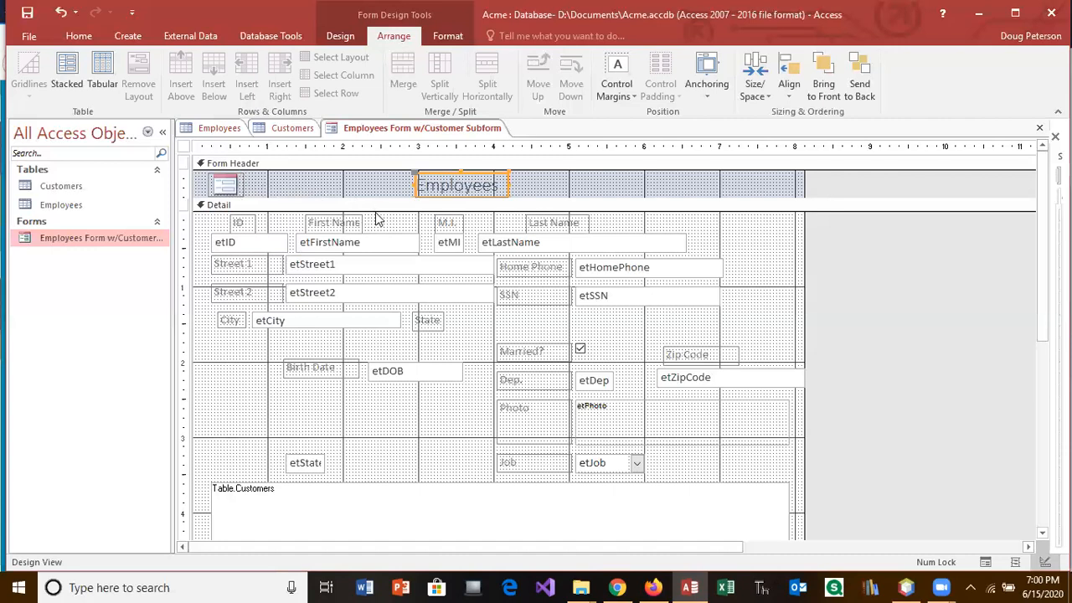
Step: Move the state box up beside its State label on the City row
{"action": "mouse_move", "coordinate": [373, 197]}
{"action": "left_mouse_down"}
{"action": "mouse_move", "coordinate": [391, 250]}
{"action": "mouse_move", "coordinate": [388, 206]}
{"action": "left_mouse_up"}
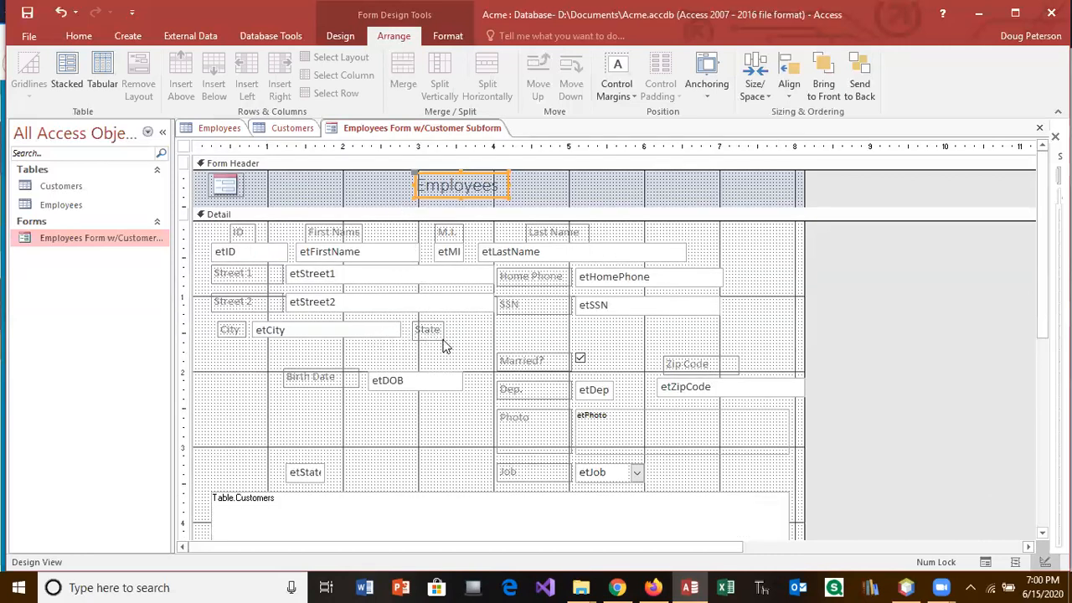
{"action": "left_click", "coordinate": [307, 473]}
{"action": "left_click_drag", "start_coordinate": [307, 474], "coordinate": [465, 331]}
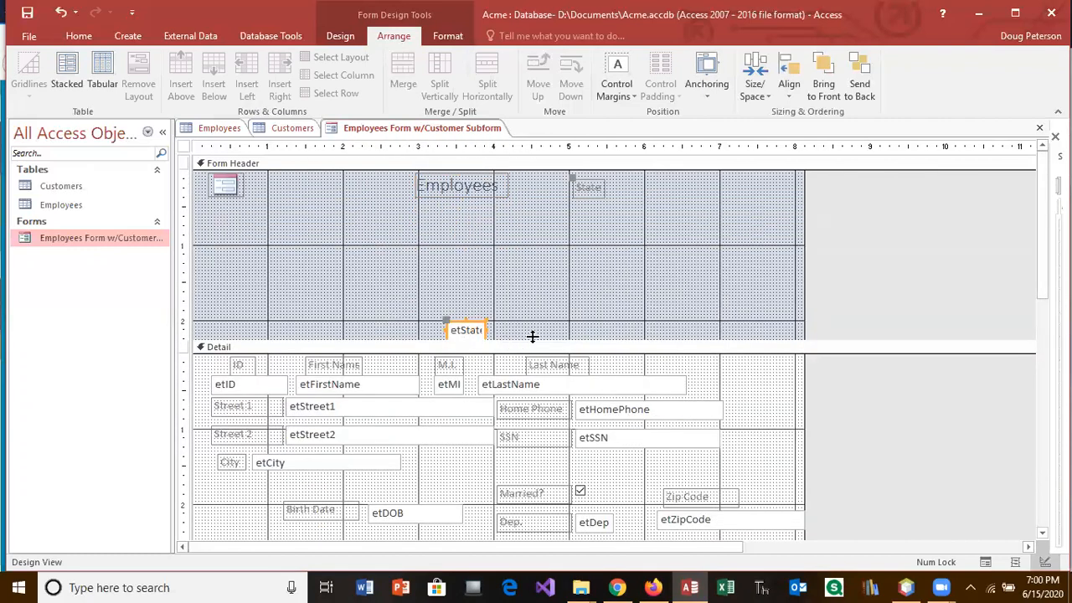
{"action": "left_click_drag", "start_coordinate": [457, 324], "coordinate": [419, 458]}
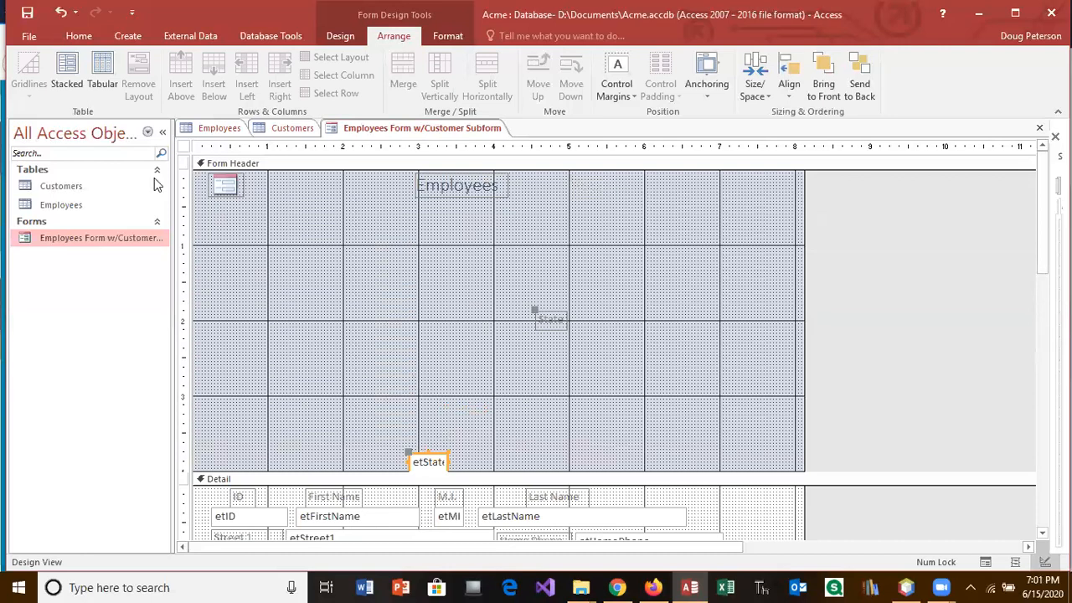
{"action": "left_click", "coordinate": [61, 14]}
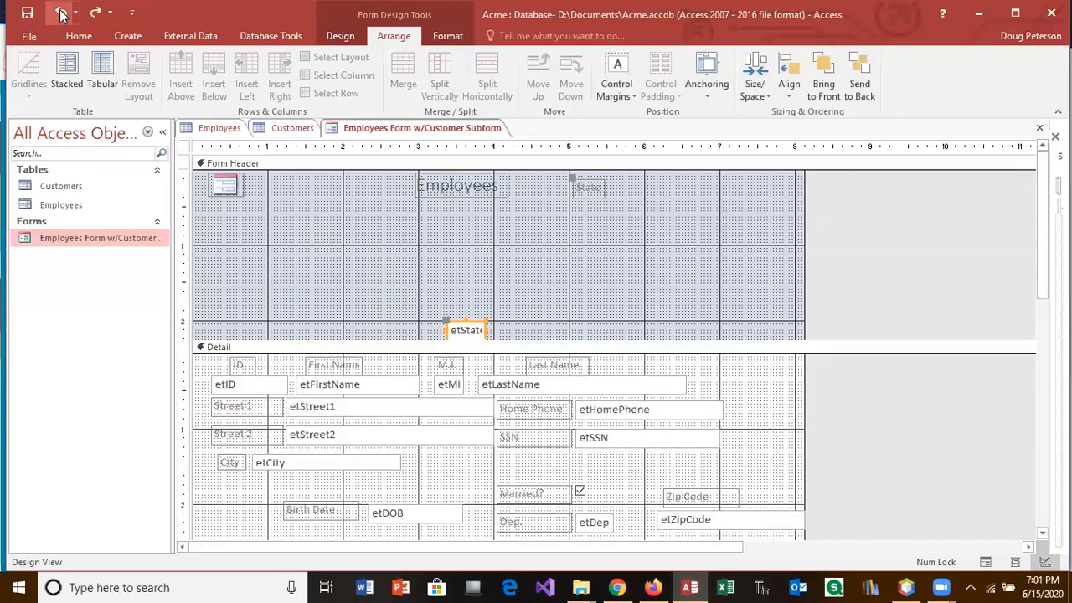
{"action": "left_click", "coordinate": [61, 15]}
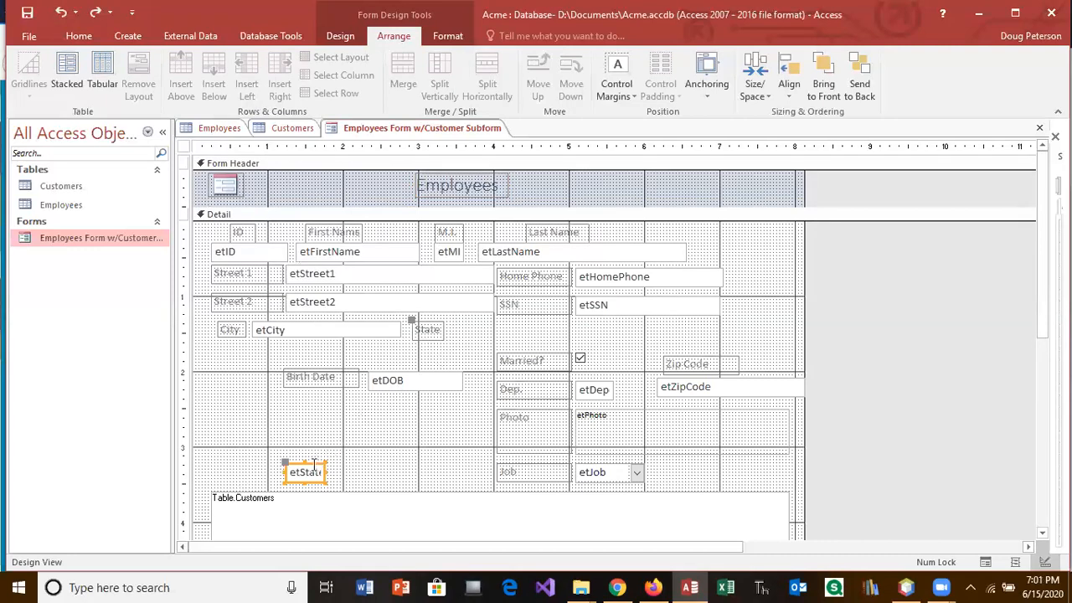
{"action": "left_click_drag", "start_coordinate": [312, 466], "coordinate": [477, 322]}
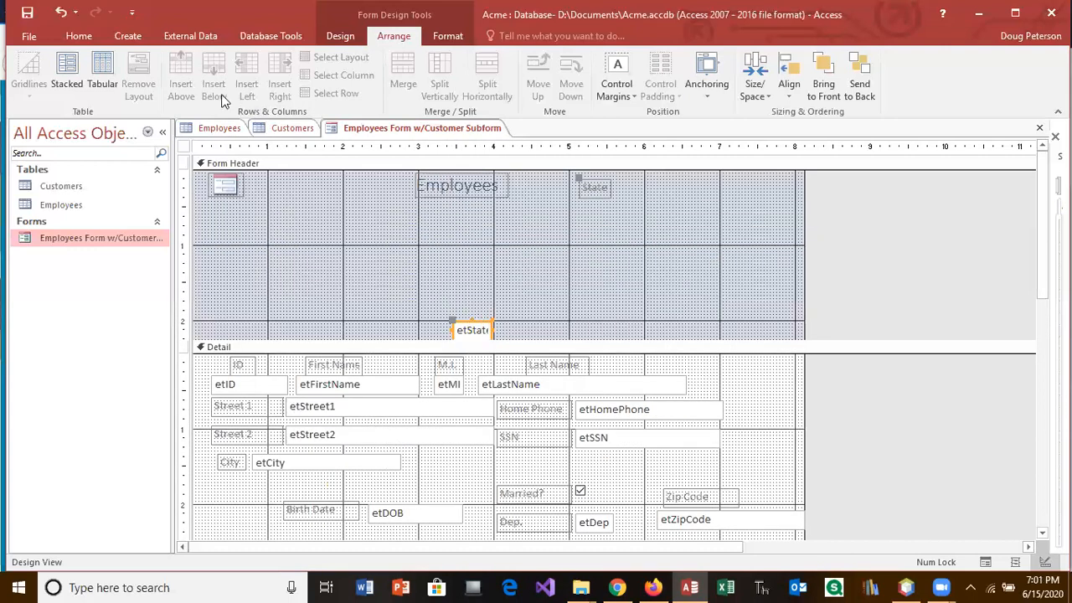
{"action": "left_click", "coordinate": [62, 13]}
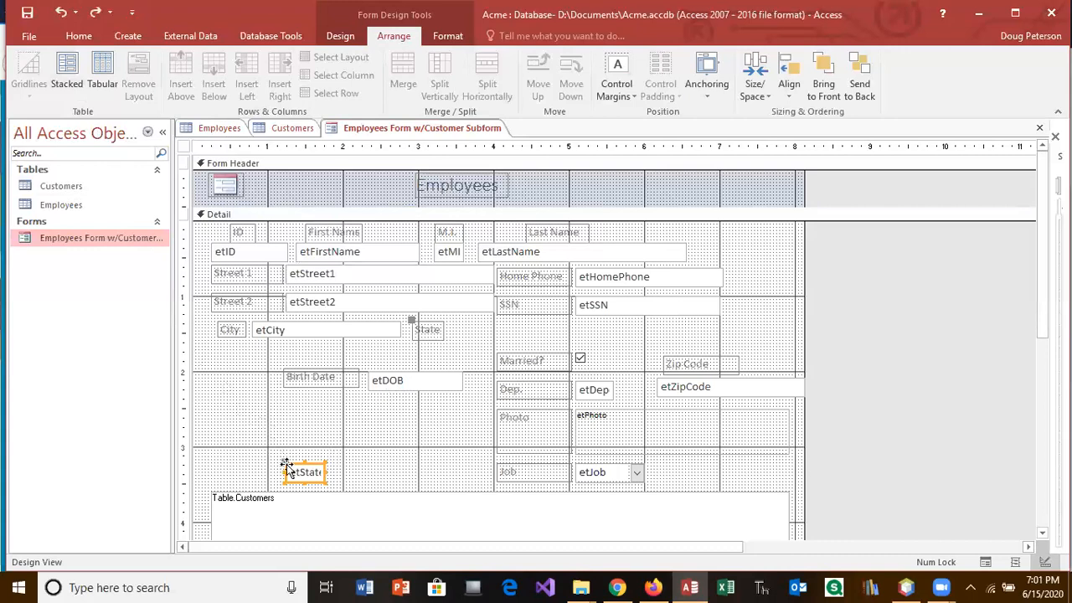
{"action": "left_click_drag", "start_coordinate": [285, 465], "coordinate": [451, 323]}
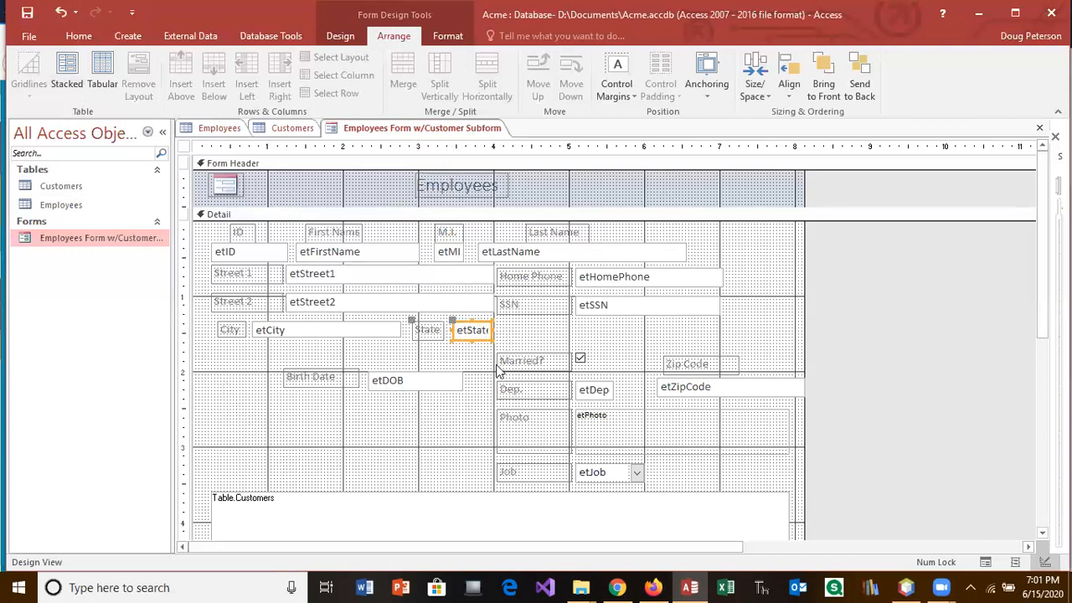
Step: Put the Zip Code label beside etState with etZipCode next to it, and move etSSN lower left
{"action": "left_click", "coordinate": [686, 363]}
{"action": "left_click_drag", "start_coordinate": [663, 356], "coordinate": [497, 319]}
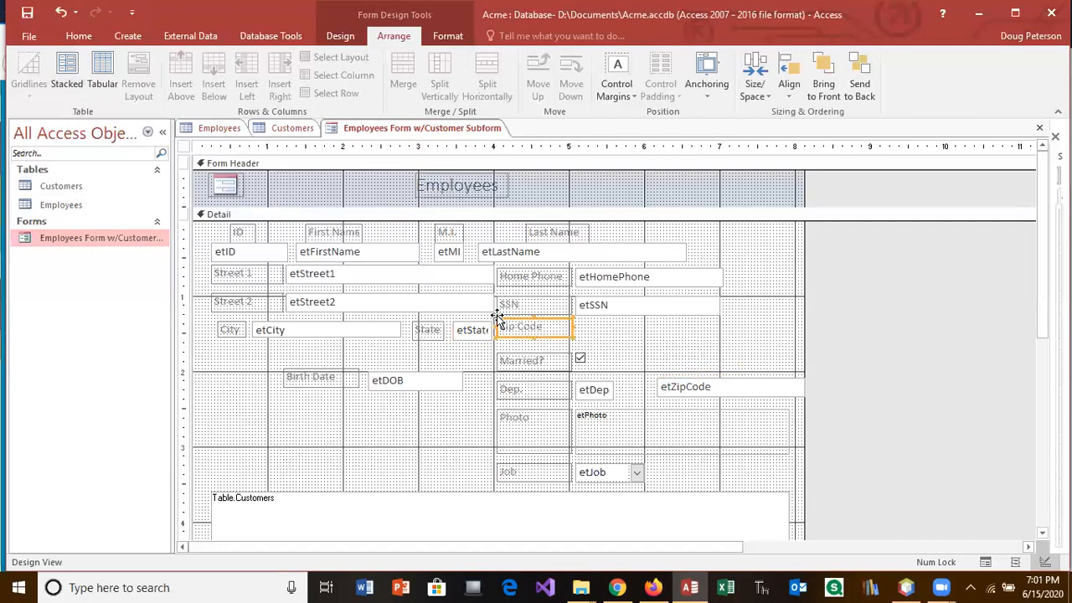
{"action": "left_click", "coordinate": [686, 383]}
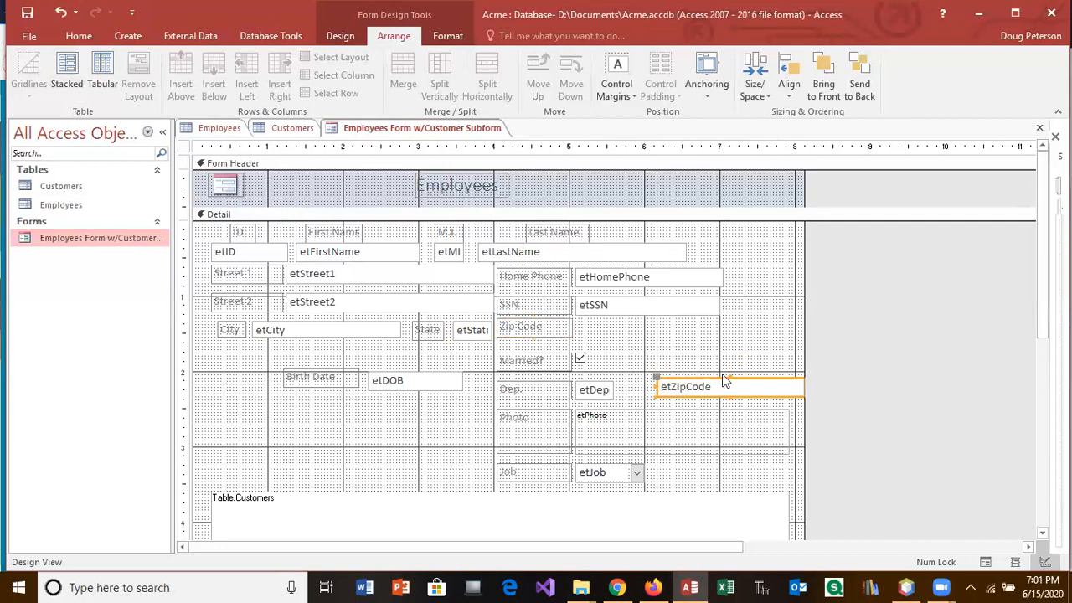
{"action": "left_click_drag", "start_coordinate": [660, 379], "coordinate": [341, 430]}
{"action": "left_click_drag", "start_coordinate": [613, 307], "coordinate": [373, 430]}
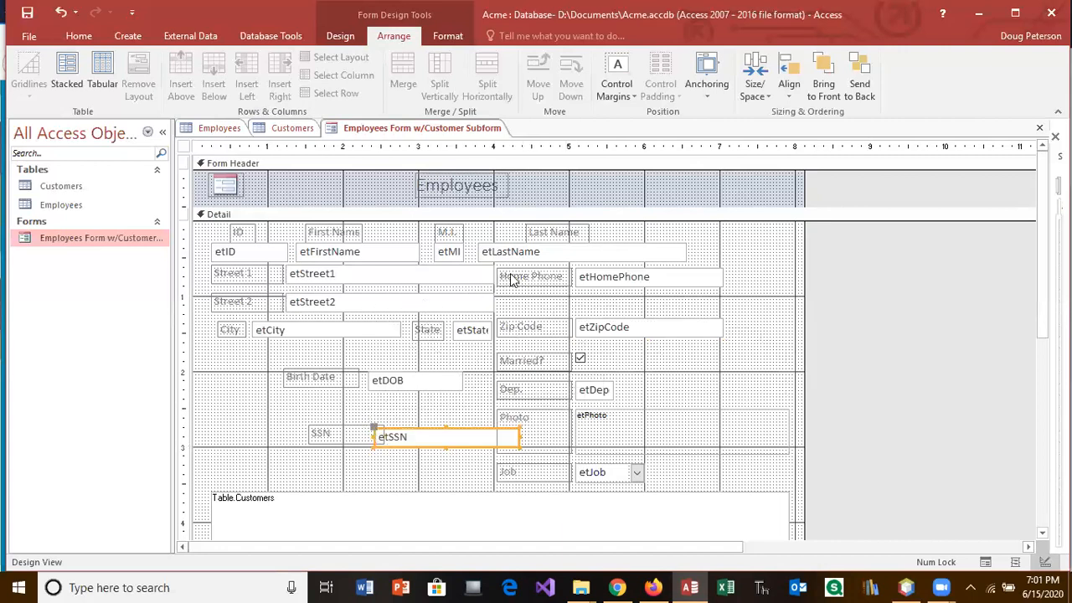
Step: Move the Home Phone label and box to the row just below City
{"action": "left_click_drag", "start_coordinate": [548, 304], "coordinate": [617, 282]}
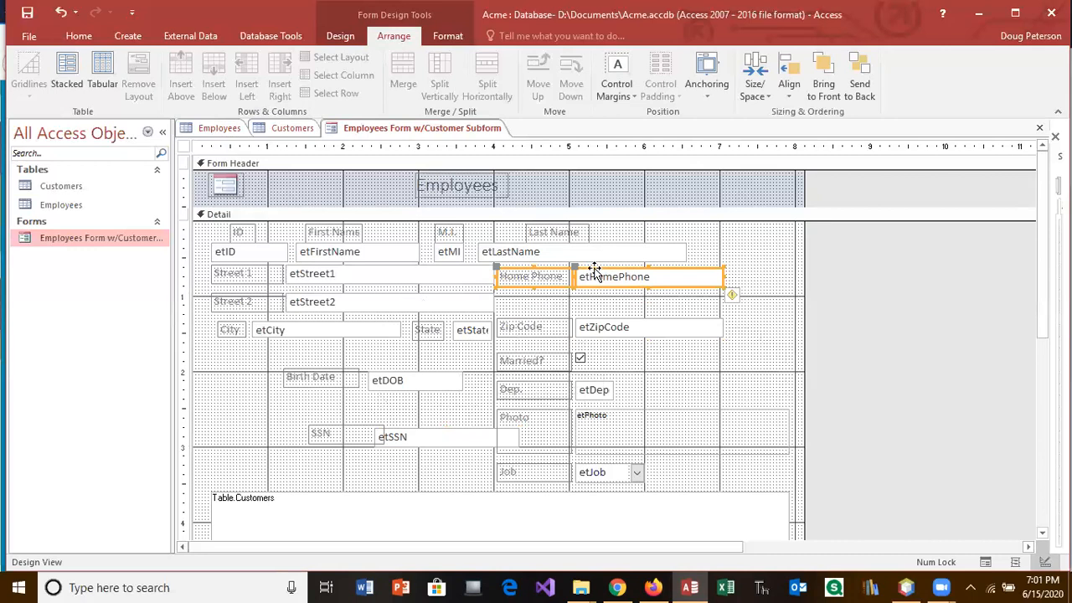
{"action": "left_click_drag", "start_coordinate": [595, 270], "coordinate": [342, 471]}
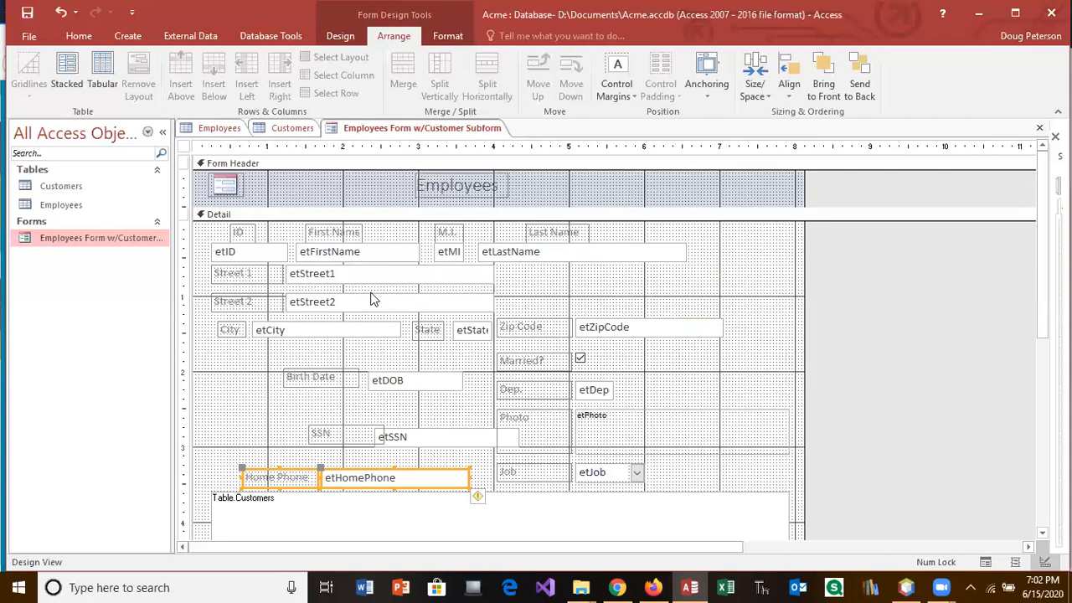
{"action": "left_click", "coordinate": [230, 330]}
{"action": "left_click_drag", "start_coordinate": [217, 323], "coordinate": [214, 322]}
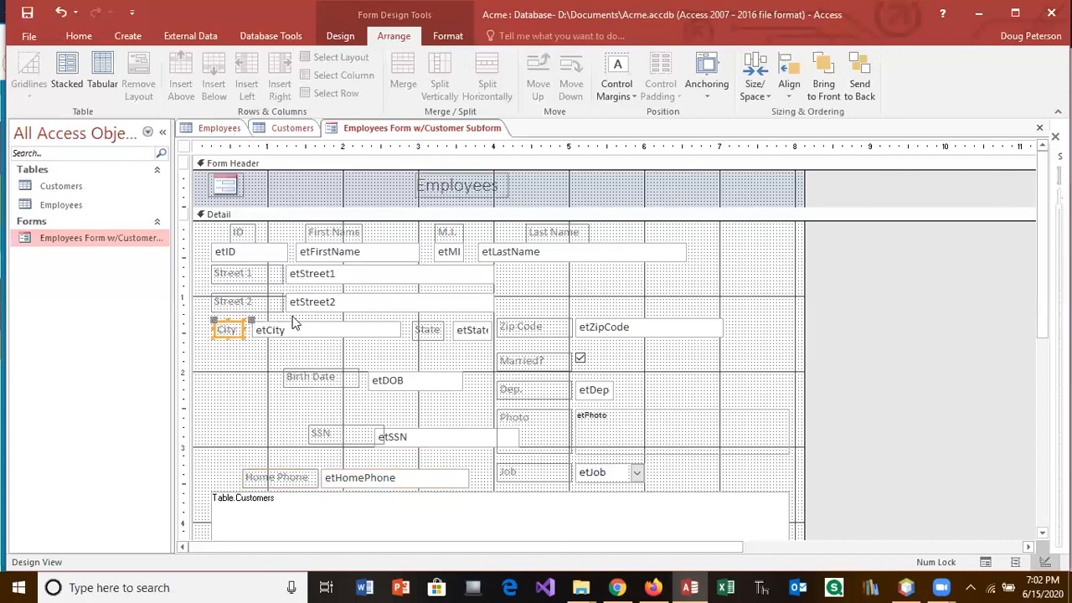
{"action": "left_click", "coordinate": [429, 330]}
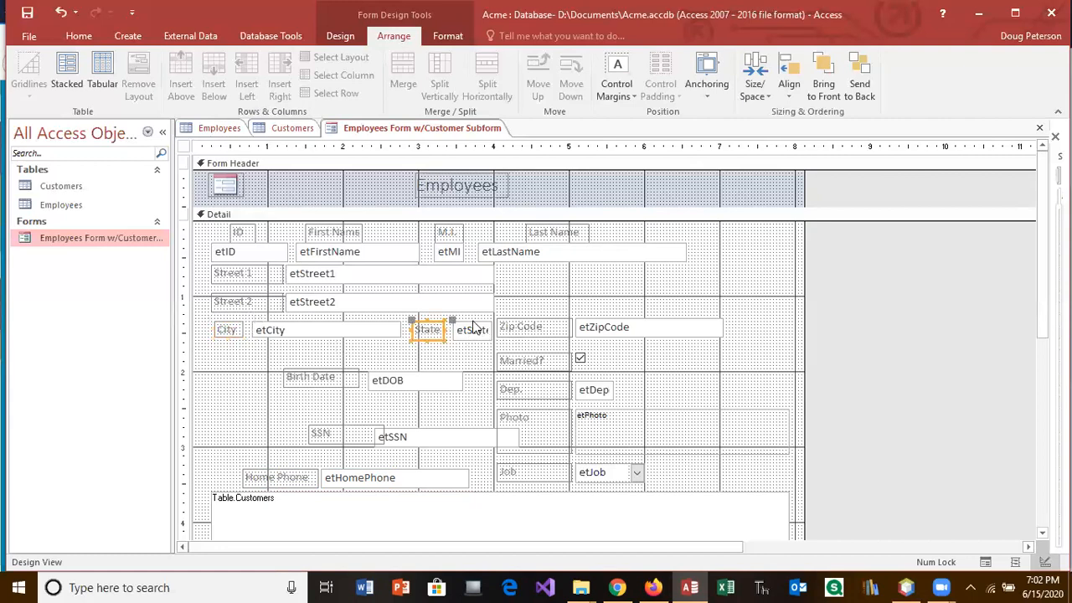
{"action": "left_click", "coordinate": [551, 358]}
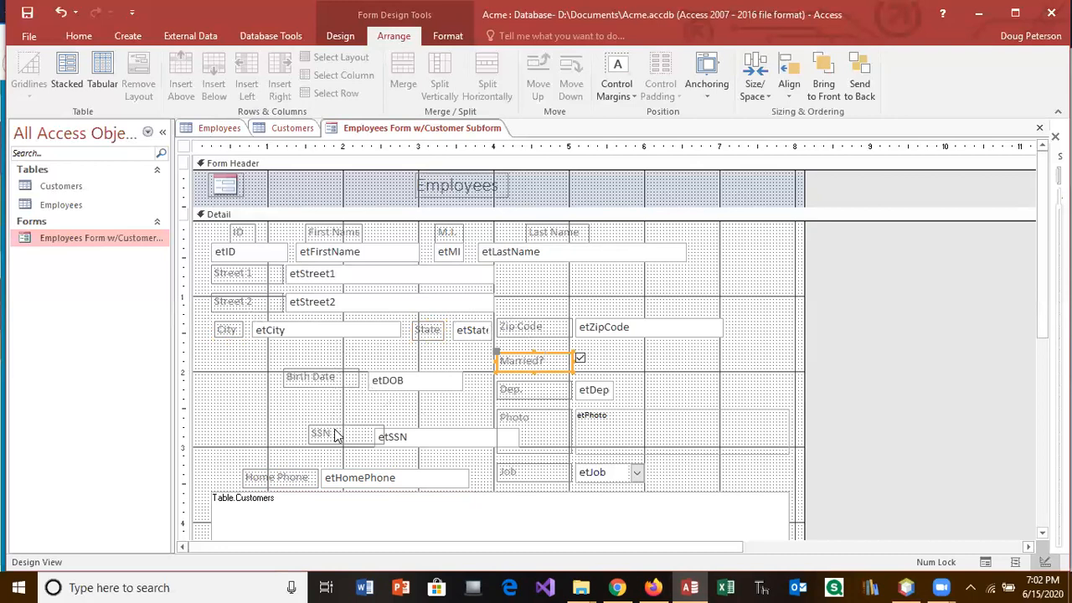
{"action": "left_click", "coordinate": [294, 477]}
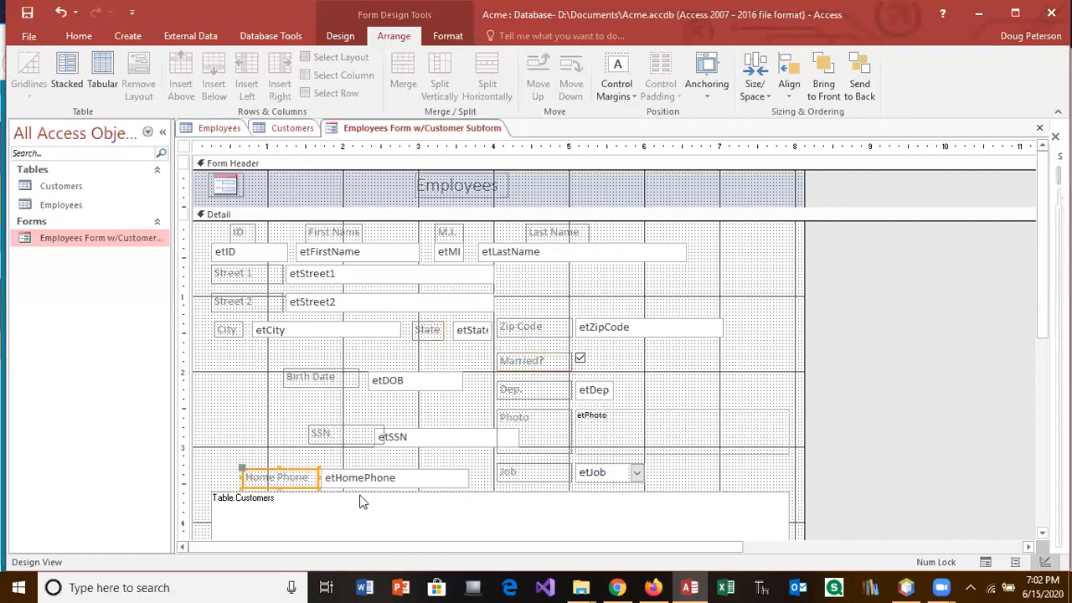
{"action": "left_click", "coordinate": [359, 481], "text": "shift"}
{"action": "left_click_drag", "start_coordinate": [300, 474], "coordinate": [269, 352]}
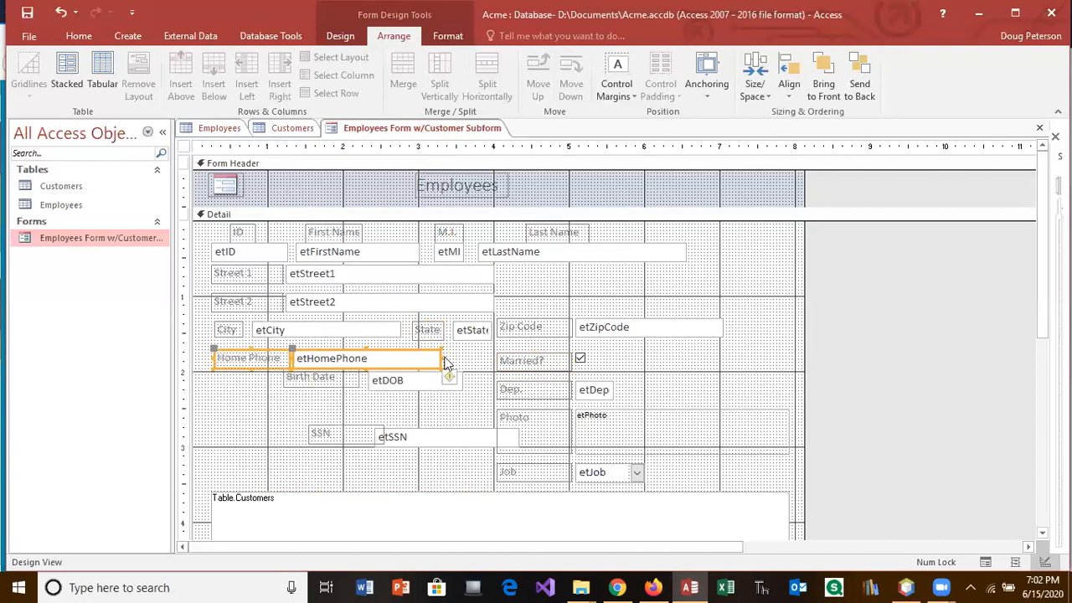
Step: Try resizing etHomePhone and moving the Married? label, undoing both changes
{"action": "mouse_move", "coordinate": [439, 358]}
{"action": "left_mouse_down"}
{"action": "mouse_move", "coordinate": [402, 357]}
{"action": "mouse_move", "coordinate": [449, 357]}
{"action": "left_mouse_up"}
{"action": "left_click", "coordinate": [61, 12]}
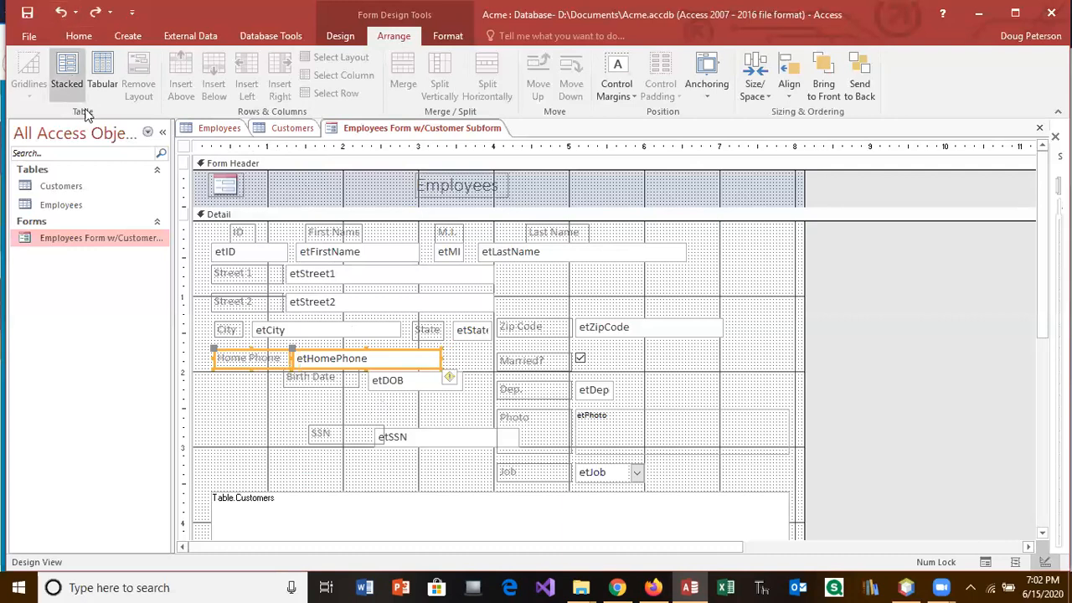
{"action": "left_click", "coordinate": [224, 403]}
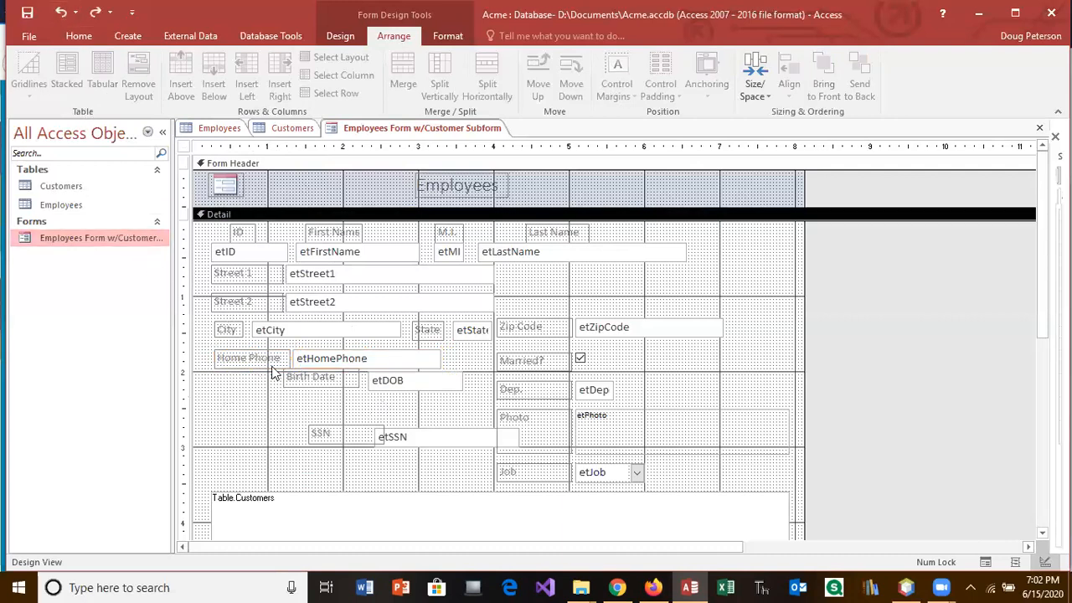
{"action": "left_click_drag", "start_coordinate": [520, 364], "coordinate": [575, 356]}
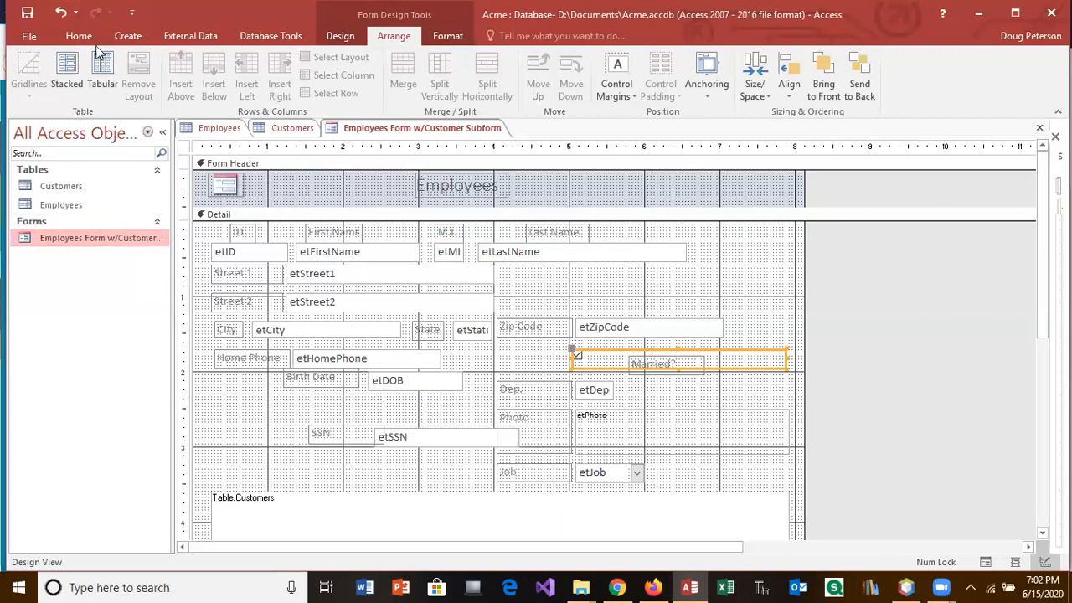
{"action": "left_click", "coordinate": [61, 12]}
Step: Trim the Married? checkbox to the box, move the pair below SSN, and lower the Home Phone label
{"action": "left_click", "coordinate": [61, 13]}
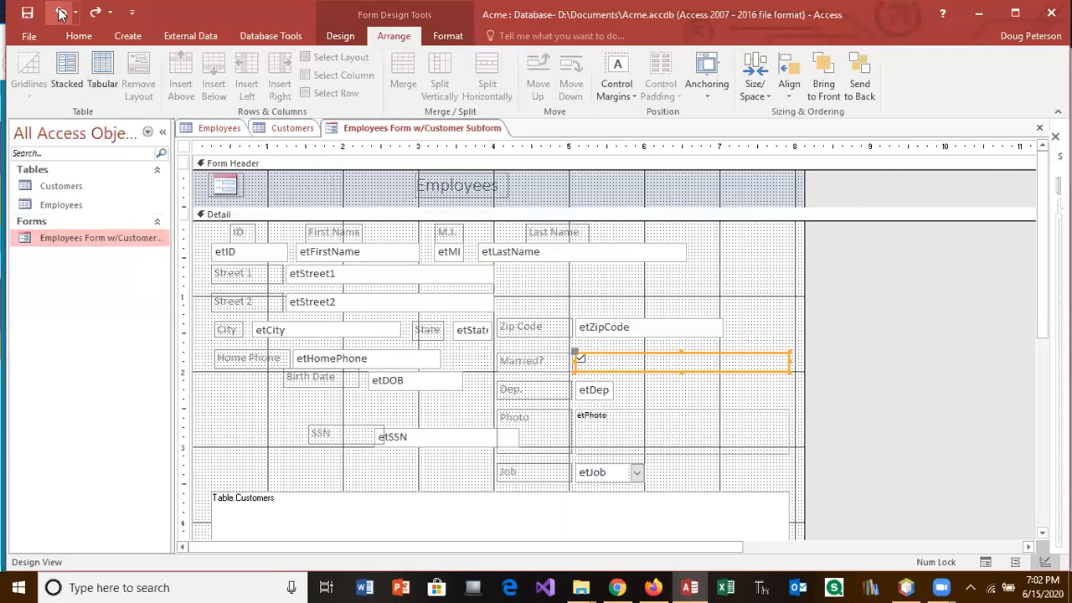
{"action": "left_click", "coordinate": [697, 401]}
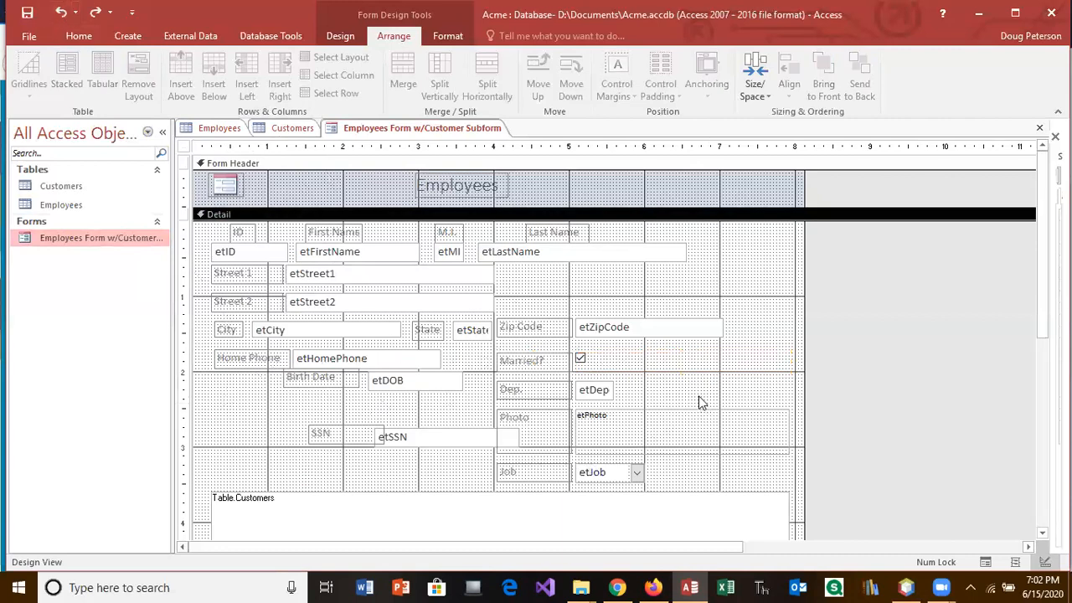
{"action": "left_click", "coordinate": [584, 361]}
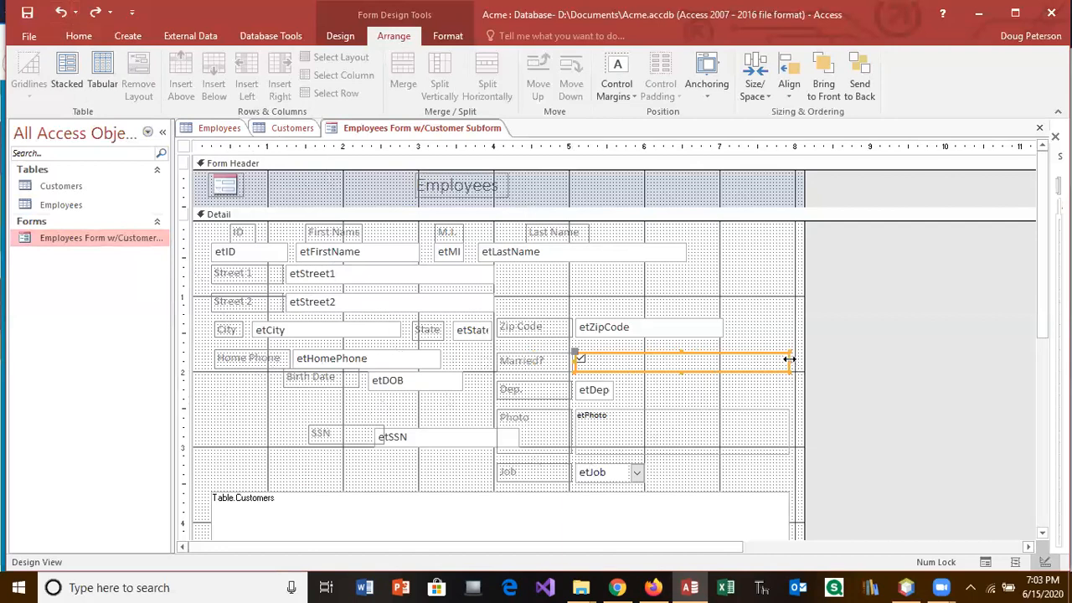
{"action": "left_click_drag", "start_coordinate": [790, 361], "coordinate": [600, 361]}
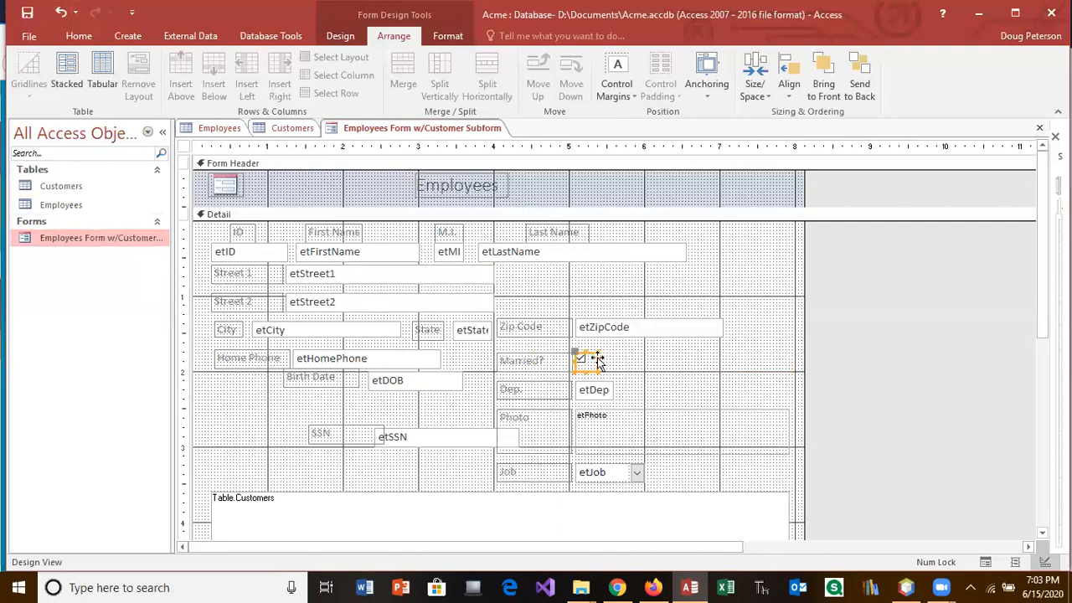
{"action": "left_click", "coordinate": [536, 362]}
{"action": "left_click_drag", "start_coordinate": [536, 359], "coordinate": [295, 452]}
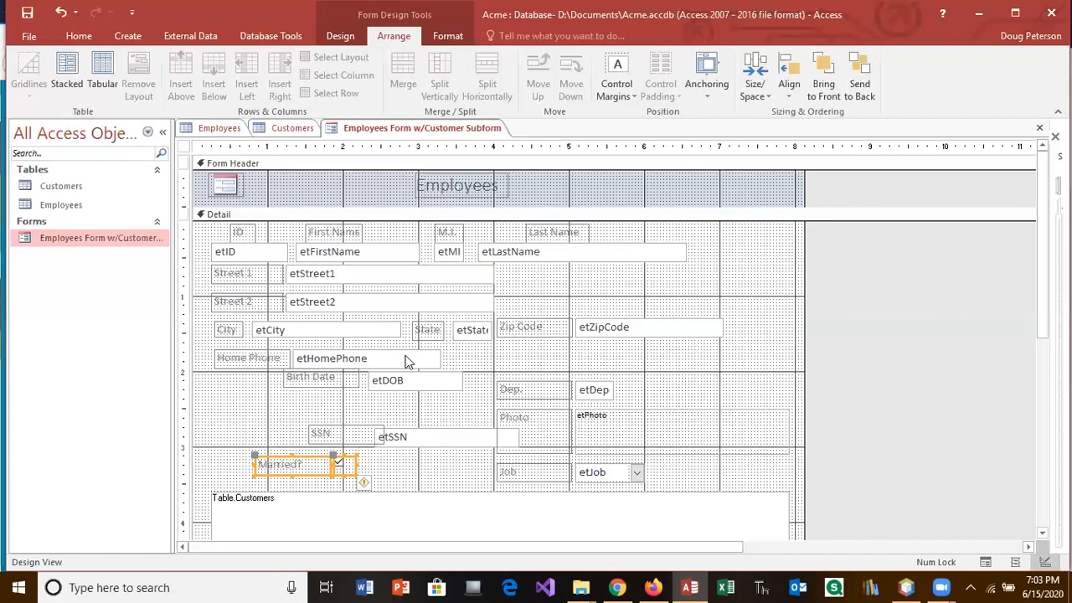
{"action": "left_click_drag", "start_coordinate": [259, 367], "coordinate": [254, 415]}
Step: Put the Zip Code pair under City and move the Home Phone and SSN pairs to the right column
{"action": "left_click_drag", "start_coordinate": [326, 360], "coordinate": [318, 408]}
{"action": "left_click", "coordinate": [517, 333]}
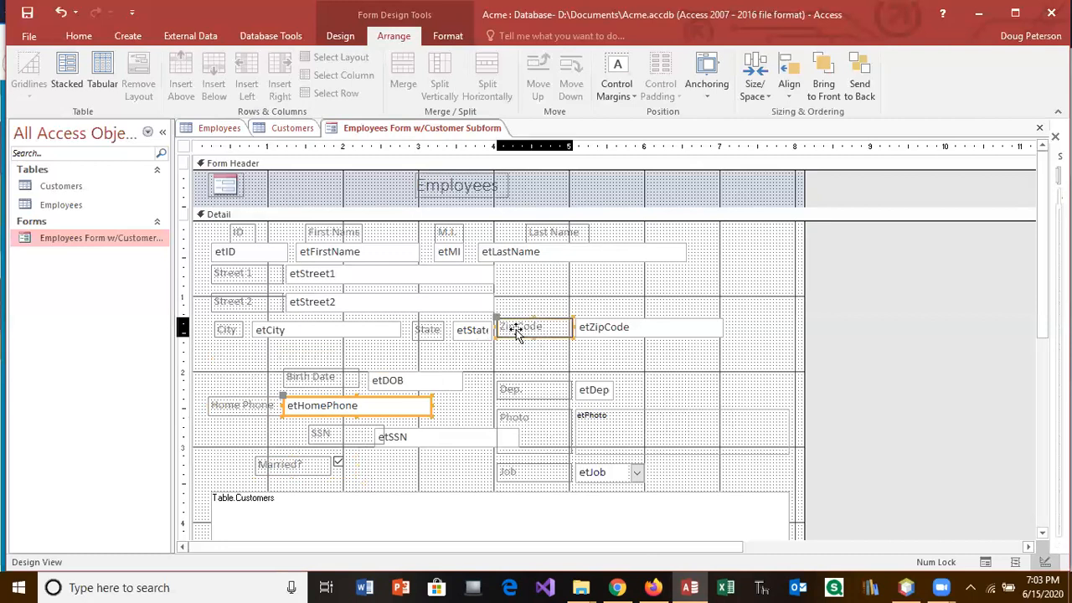
{"action": "left_click_drag", "start_coordinate": [513, 338], "coordinate": [234, 366]}
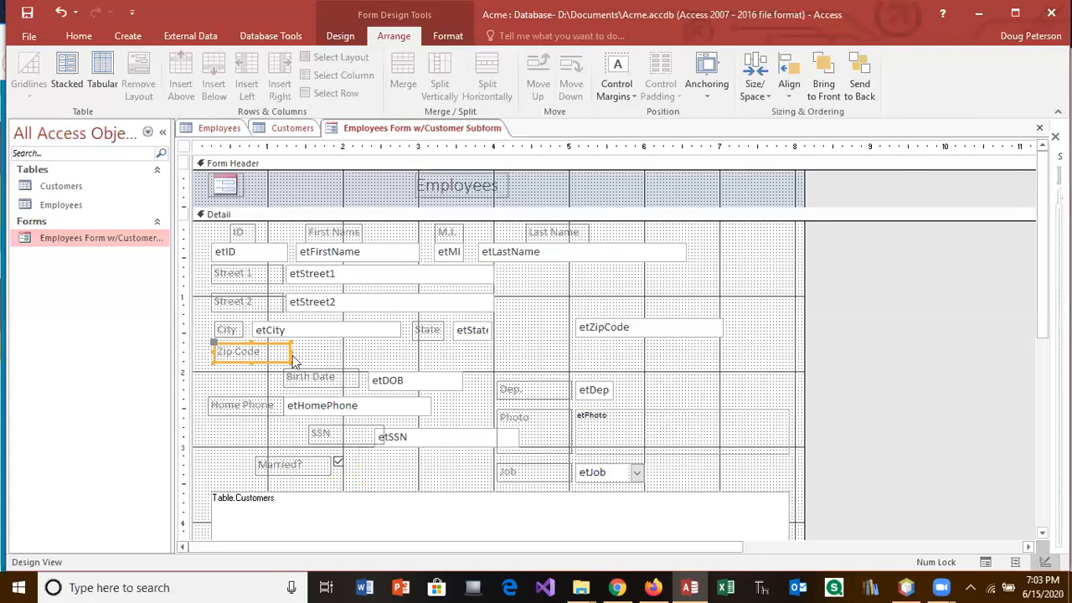
{"action": "left_click", "coordinate": [591, 325]}
{"action": "left_click_drag", "start_coordinate": [575, 319], "coordinate": [301, 338]}
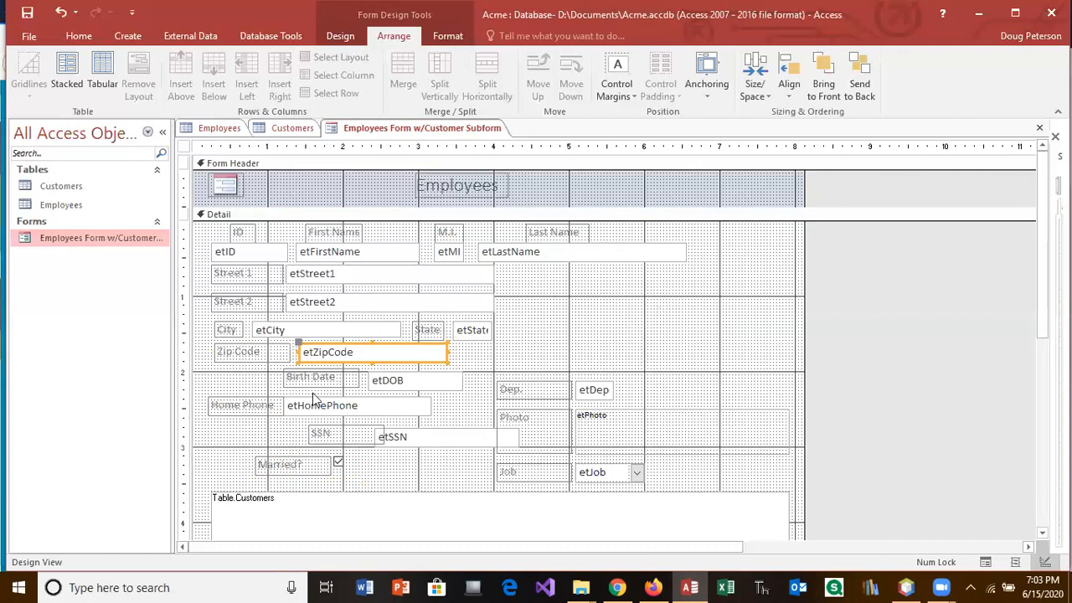
{"action": "left_click_drag", "start_coordinate": [226, 421], "coordinate": [643, 283]}
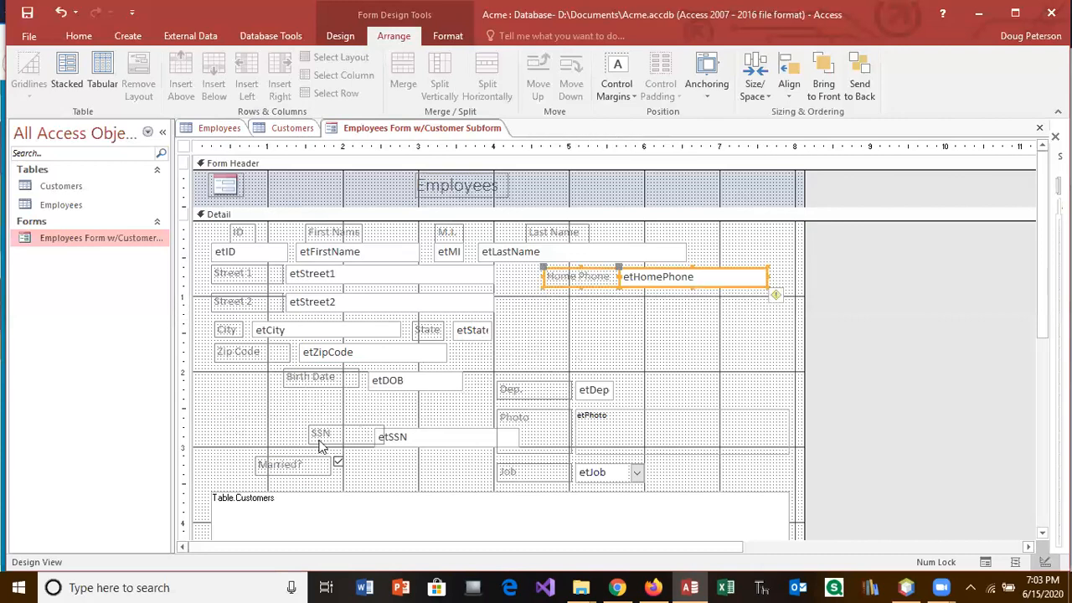
{"action": "left_click_drag", "start_coordinate": [307, 416], "coordinate": [659, 305]}
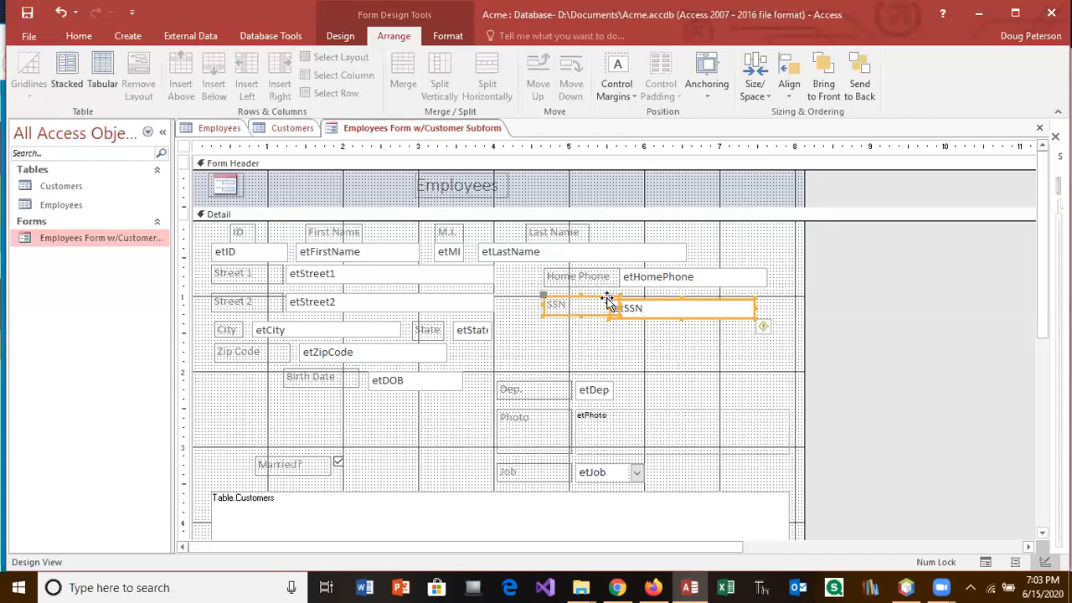
Step: Narrow the SSN label and line etSSN up with it
{"action": "left_click", "coordinate": [610, 300]}
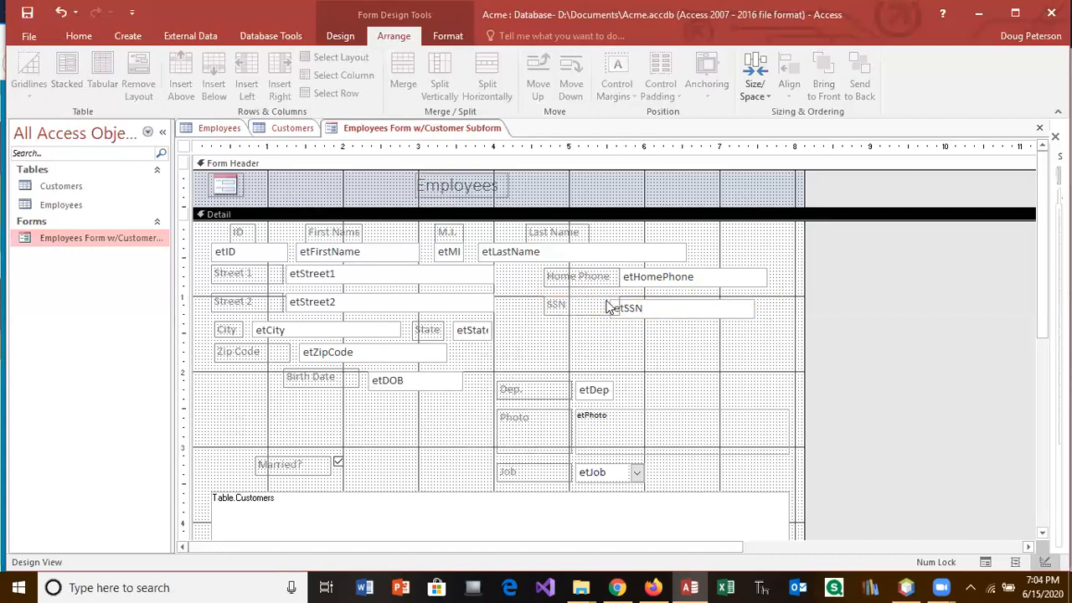
{"action": "left_click", "coordinate": [614, 306]}
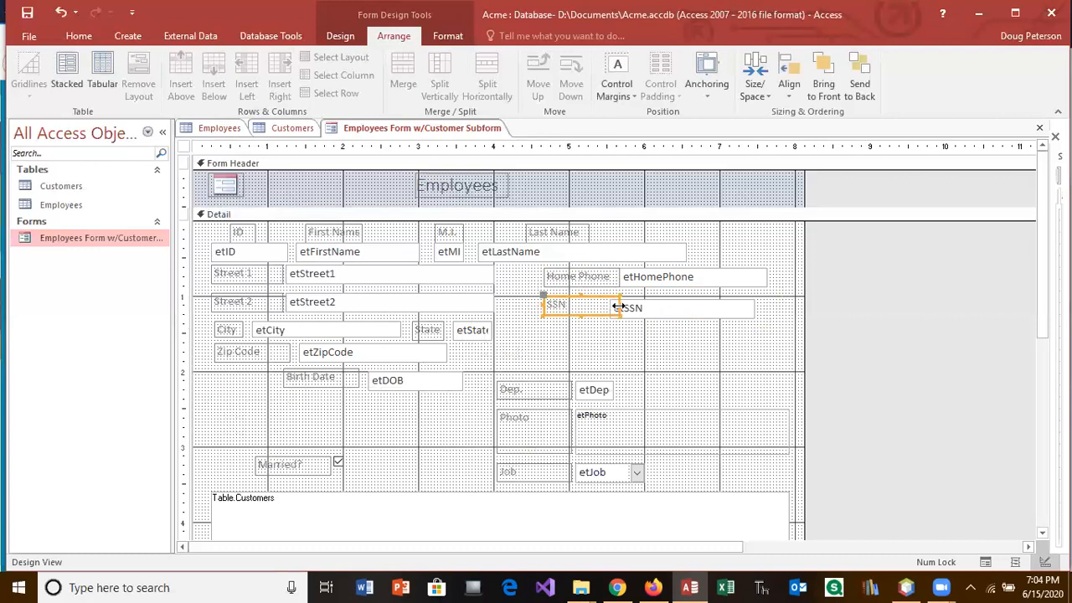
{"action": "left_click_drag", "start_coordinate": [617, 308], "coordinate": [593, 305]}
{"action": "left_click", "coordinate": [622, 310]}
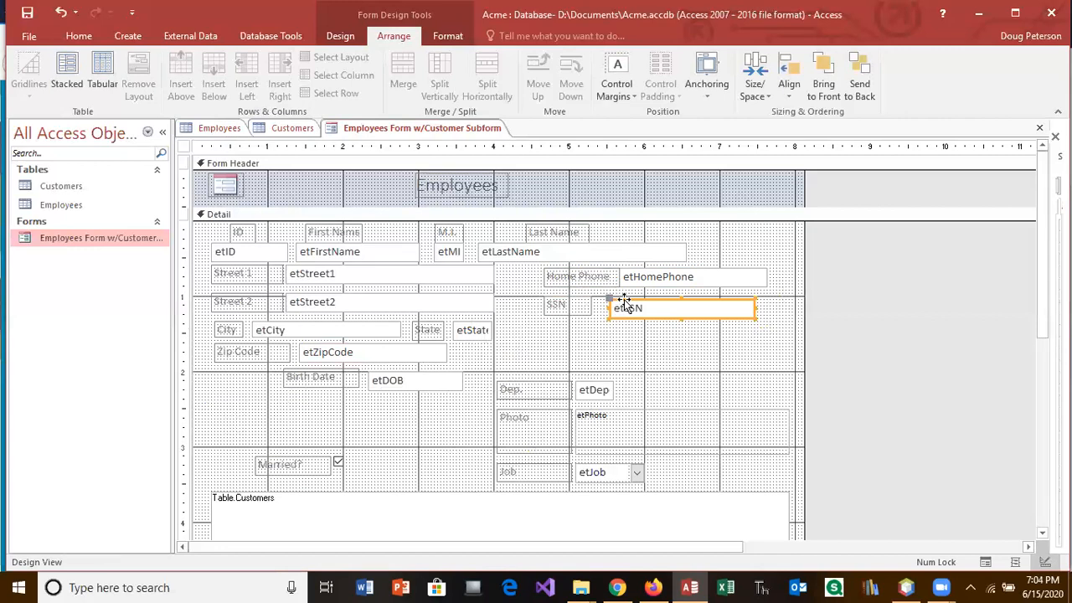
{"action": "left_click_drag", "start_coordinate": [624, 301], "coordinate": [625, 299]}
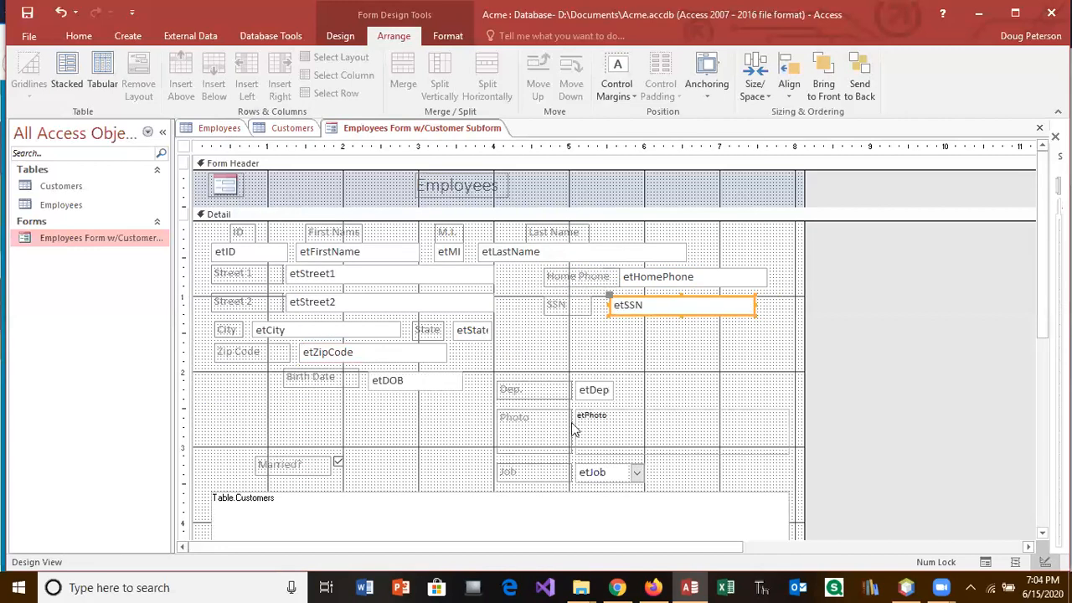
Step: Move the Birth Date pair under SSN, narrowing its label and aligning etDOB beside it
{"action": "left_click_drag", "start_coordinate": [296, 392], "coordinate": [670, 332]}
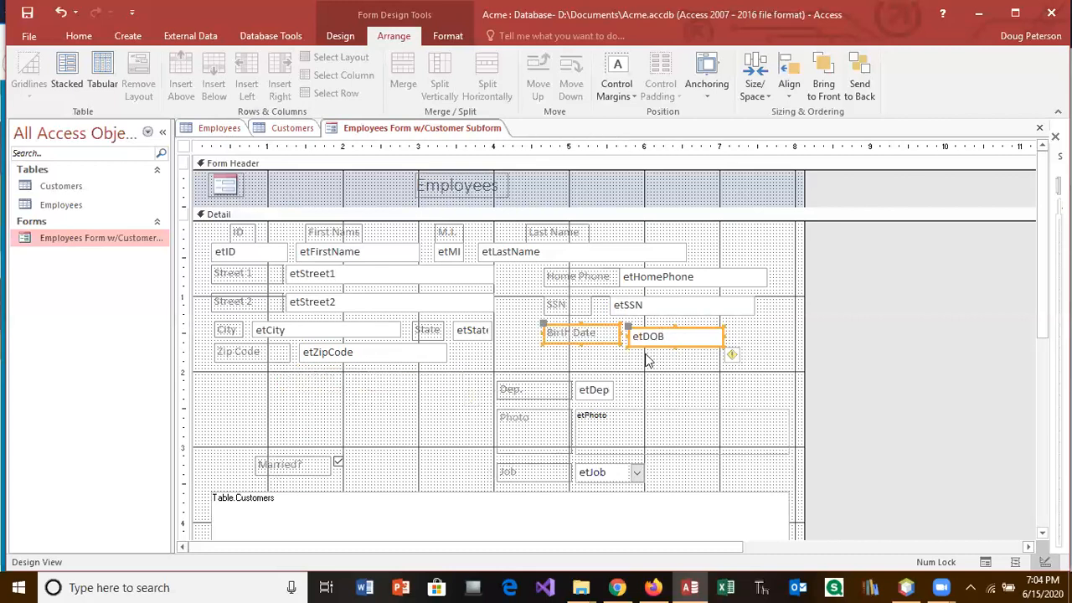
{"action": "left_click", "coordinate": [689, 367]}
{"action": "left_click", "coordinate": [619, 337]}
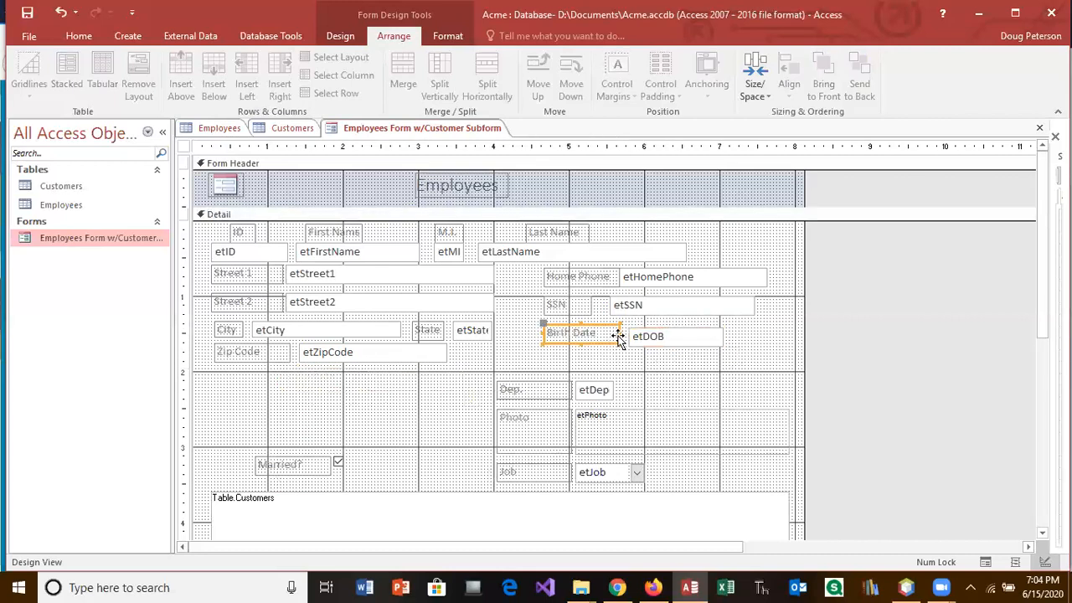
{"action": "left_click_drag", "start_coordinate": [618, 331], "coordinate": [600, 332]}
{"action": "left_click", "coordinate": [667, 336]}
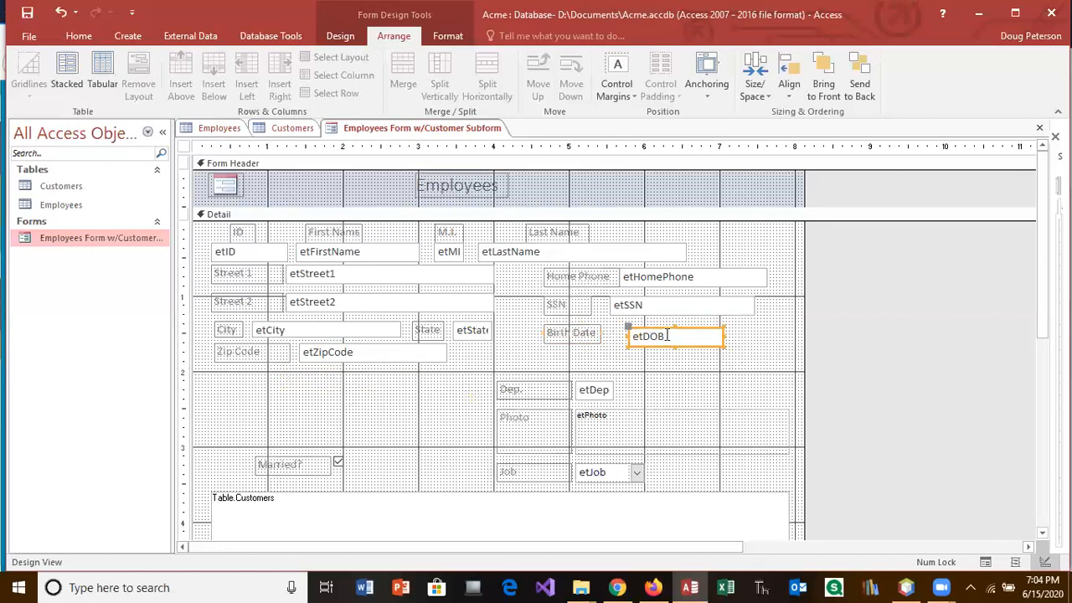
{"action": "left_click_drag", "start_coordinate": [627, 336], "coordinate": [611, 337]}
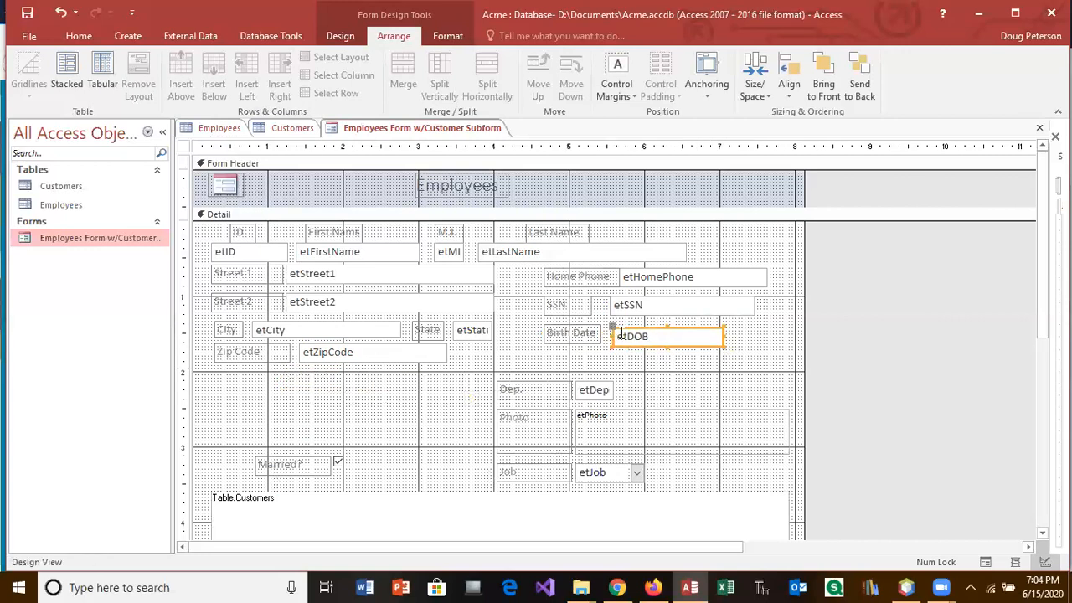
{"action": "key", "text": "Up"}
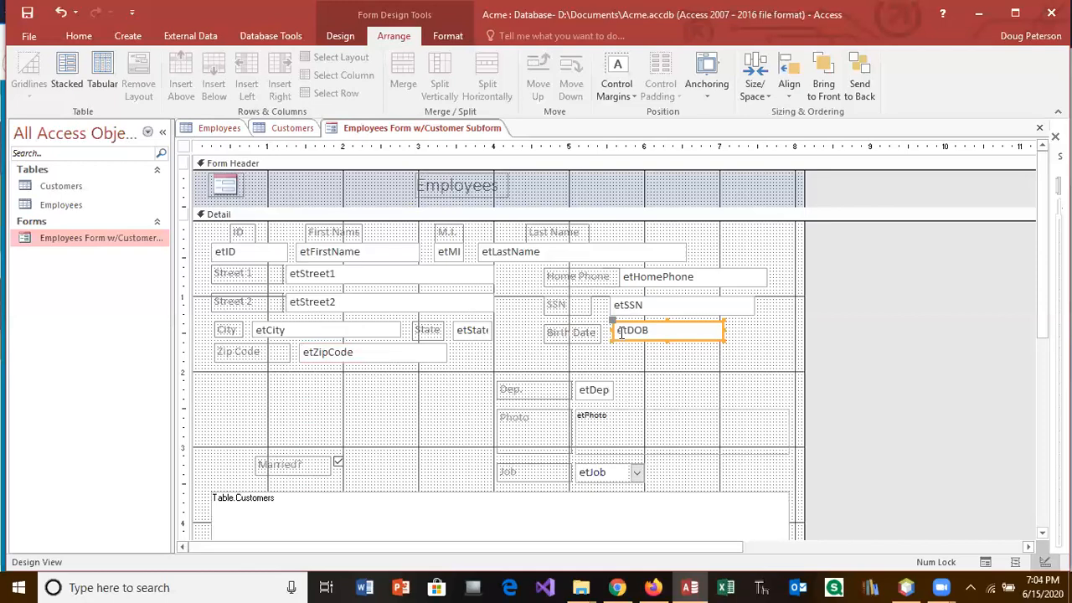
{"action": "key", "text": "Down"}
{"action": "left_click", "coordinate": [620, 333]}
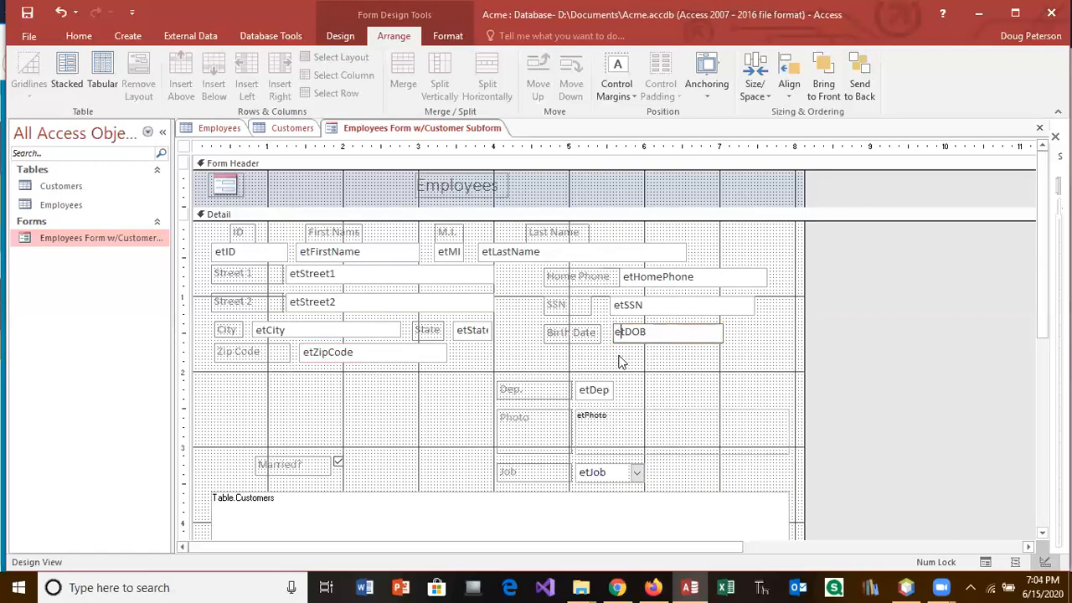
{"action": "left_click", "coordinate": [553, 389]}
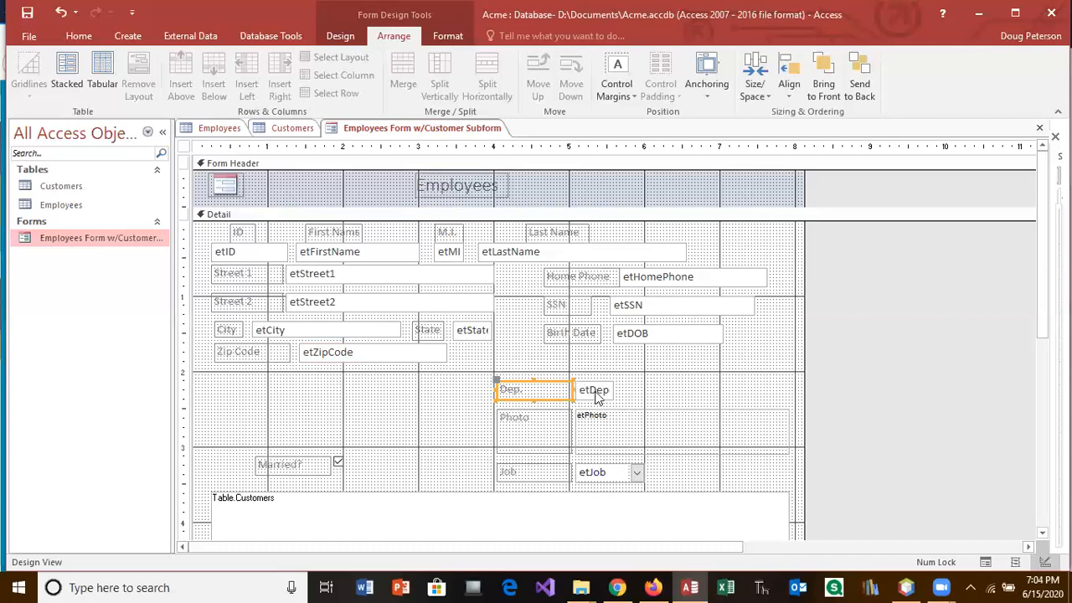
{"action": "left_click", "coordinate": [595, 393], "text": "shift"}
Step: Move Dep. under Birth Date, Married? beside it, and the Job pair under Married?
{"action": "left_click_drag", "start_coordinate": [560, 380], "coordinate": [710, 354]}
{"action": "left_click", "coordinate": [292, 465]}
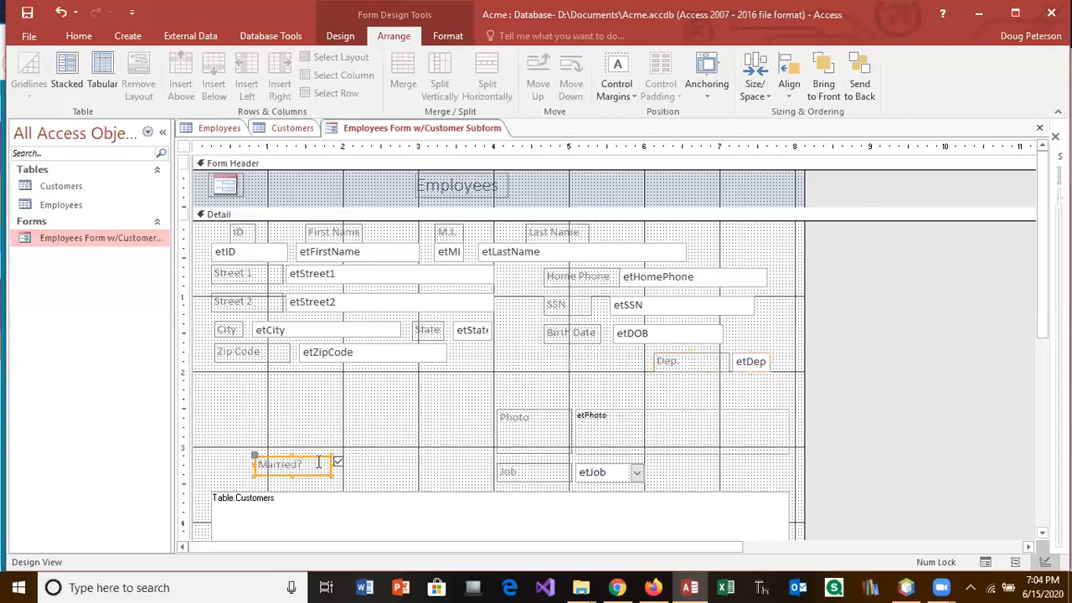
{"action": "left_click_drag", "start_coordinate": [314, 460], "coordinate": [597, 356]}
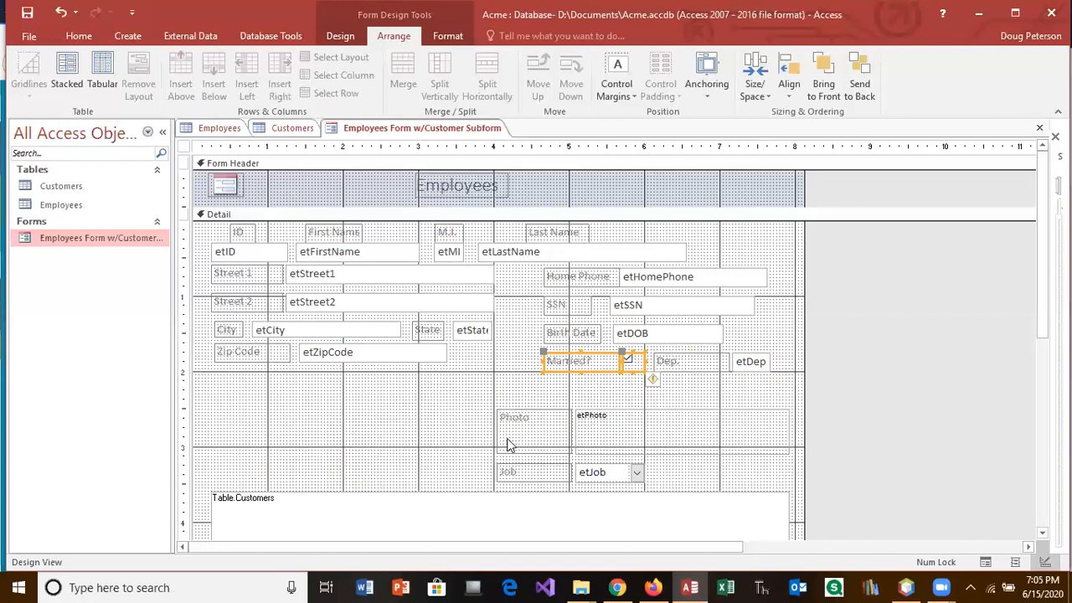
{"action": "left_click", "coordinate": [540, 418]}
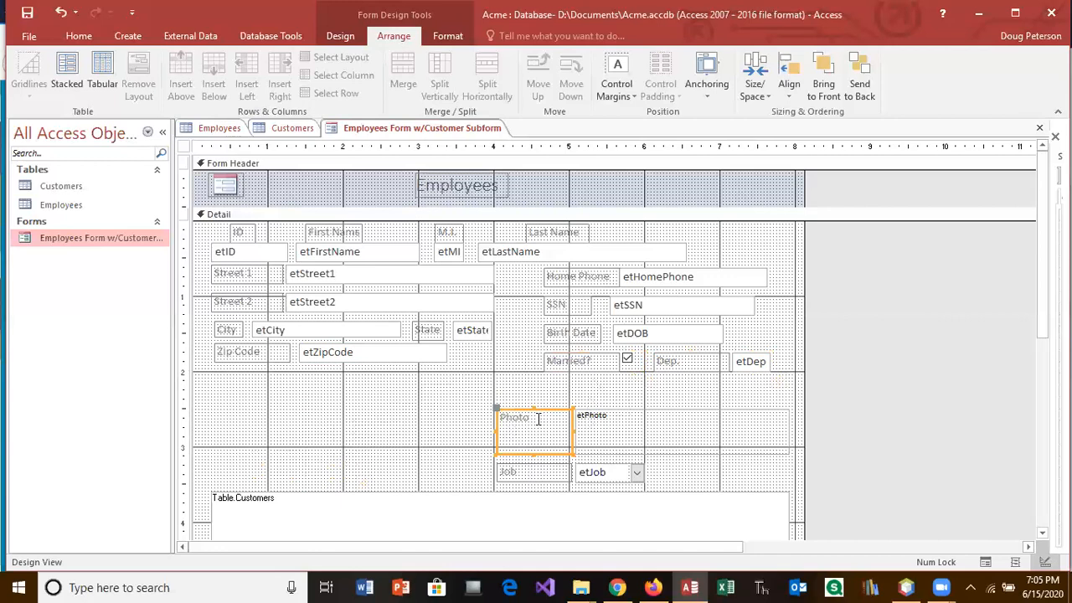
{"action": "left_click", "coordinate": [533, 472]}
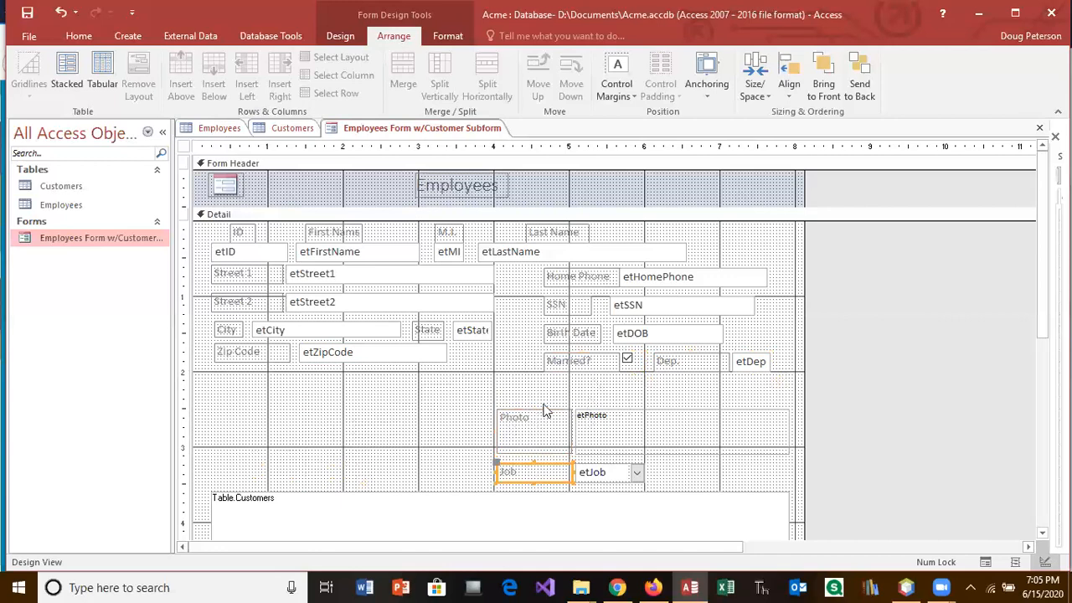
{"action": "left_click", "coordinate": [586, 473]}
{"action": "left_click_drag", "start_coordinate": [545, 471], "coordinate": [249, 379]}
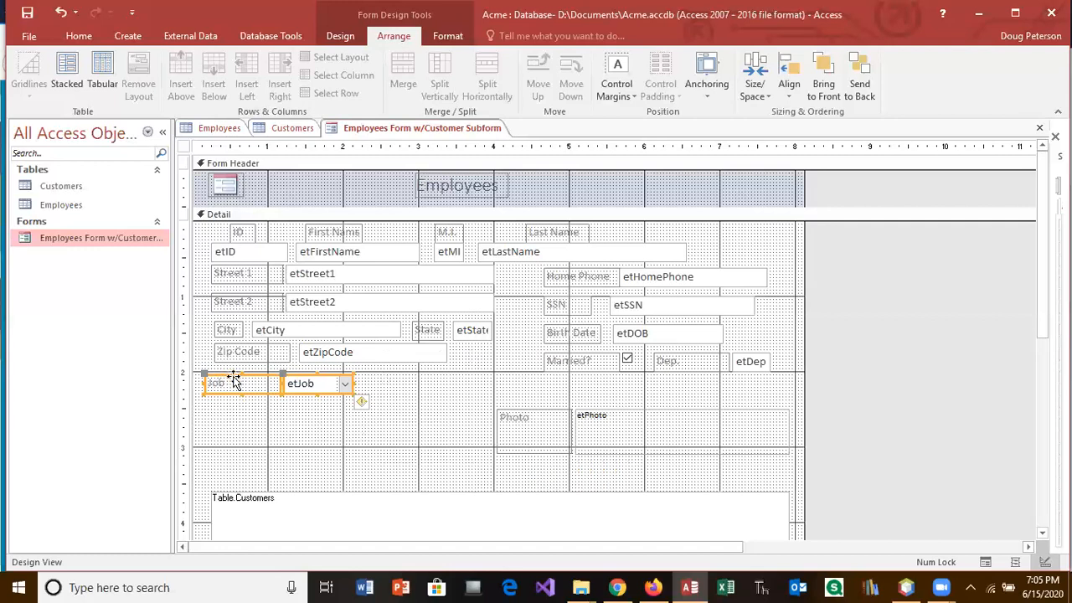
{"action": "left_click_drag", "start_coordinate": [235, 379], "coordinate": [578, 386]}
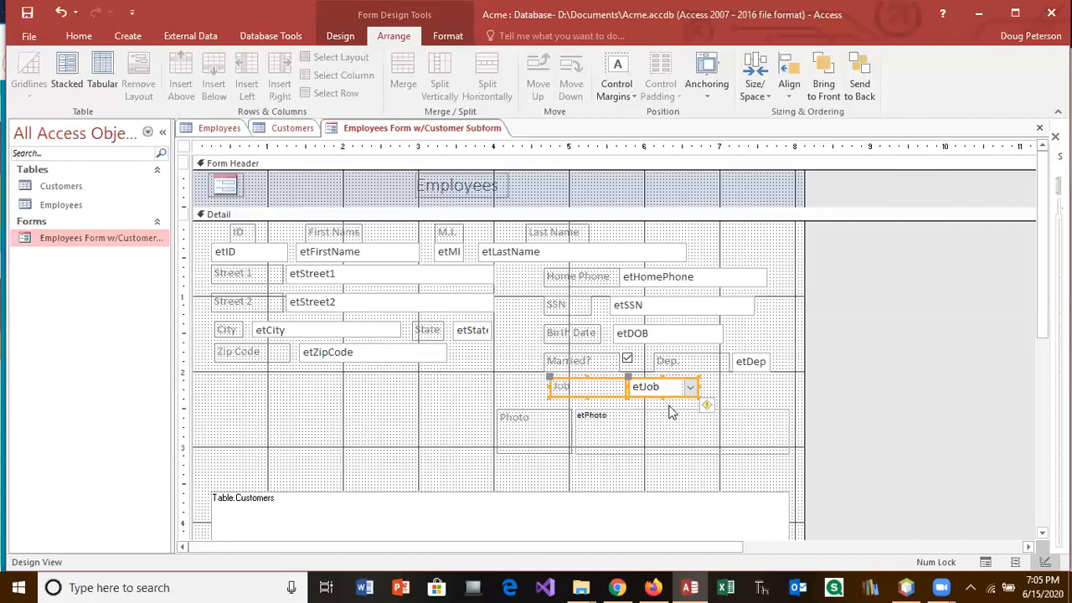
{"action": "left_click_drag", "start_coordinate": [679, 406], "coordinate": [639, 397]}
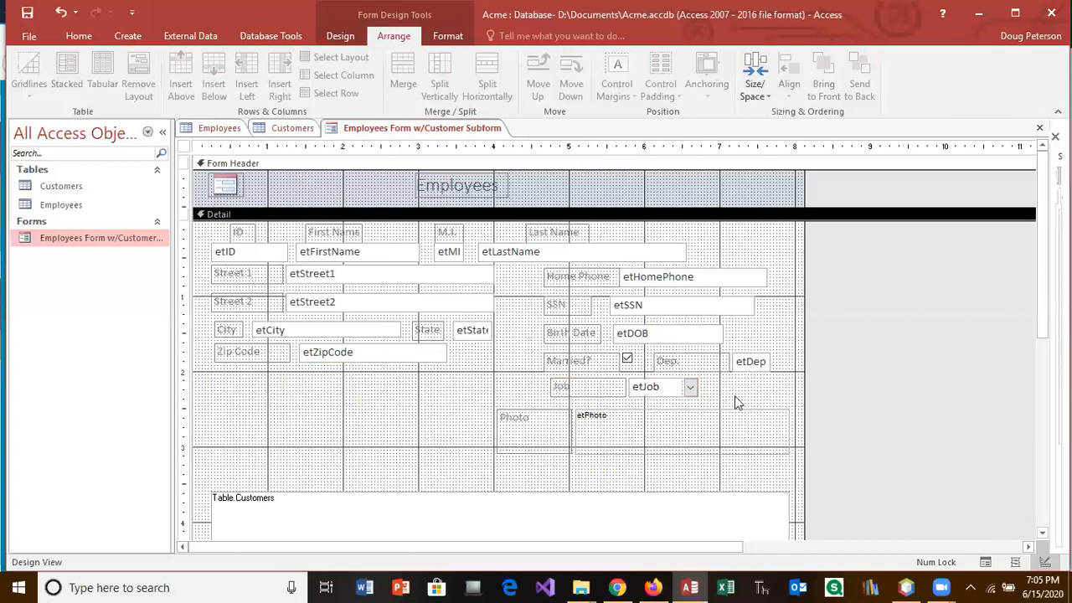
Step: Align the Home Phone-to-Job column under Last Name using arrow-key nudges
{"action": "left_click", "coordinate": [757, 405]}
{"action": "left_click_drag", "start_coordinate": [757, 406], "coordinate": [547, 273]}
{"action": "key", "text": "Left"}
{"action": "key", "text": "Left"}
{"action": "key", "text": "Left"}
{"action": "key", "text": "Left"}
{"action": "key", "text": "Left"}
{"action": "key", "text": "Left"}
{"action": "key", "text": "Left"}
{"action": "key", "text": "Left"}
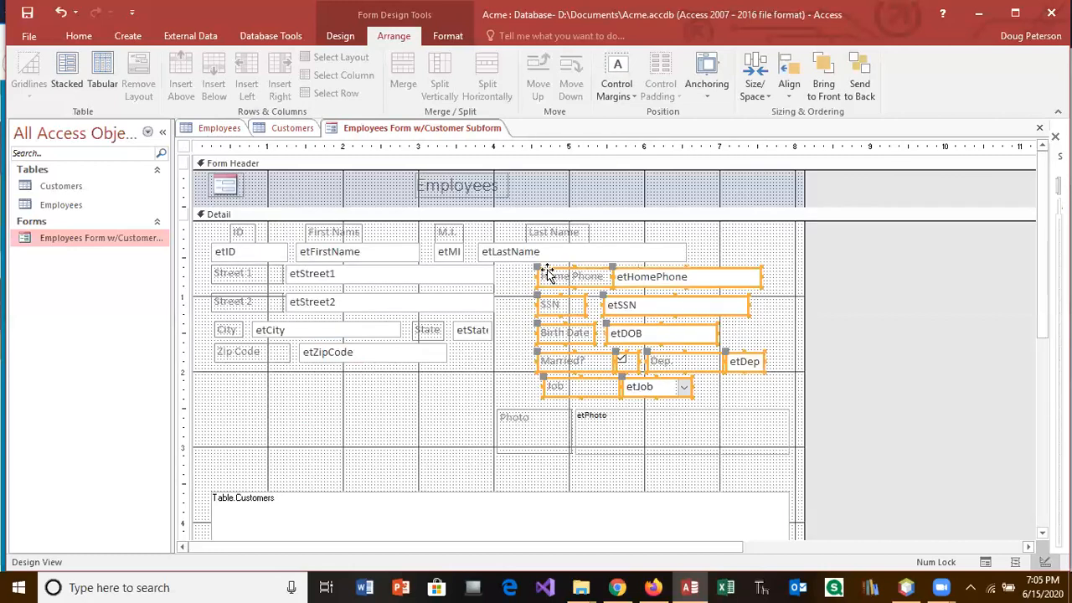
{"action": "key", "text": "Left"}
{"action": "key", "text": "Left"}
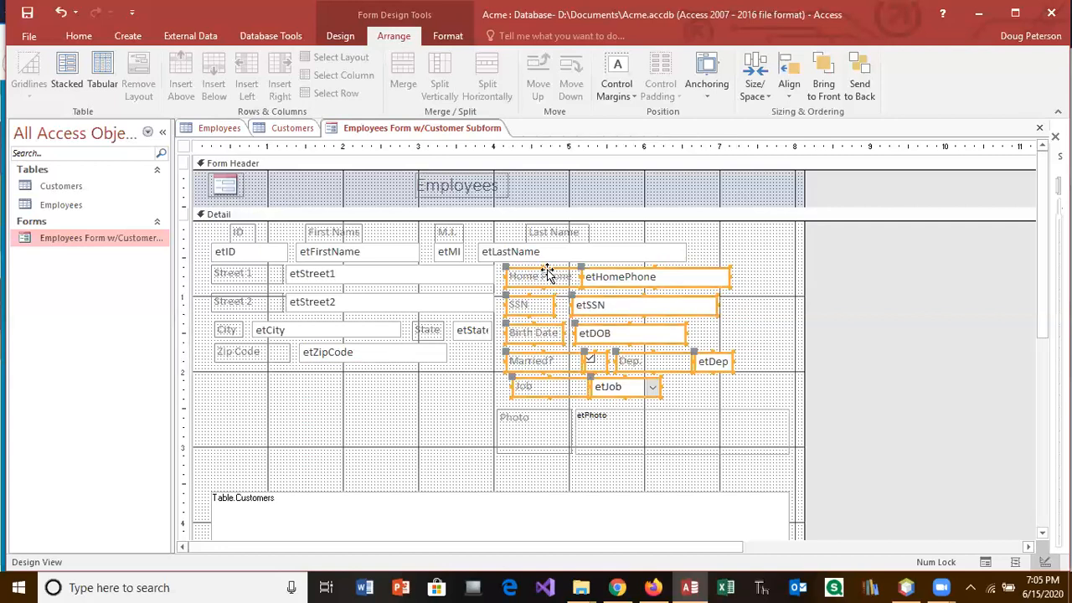
{"action": "key", "text": "Right"}
{"action": "key", "text": "Right"}
{"action": "key", "text": "Right"}
{"action": "key", "text": "Right"}
{"action": "key", "text": "Right"}
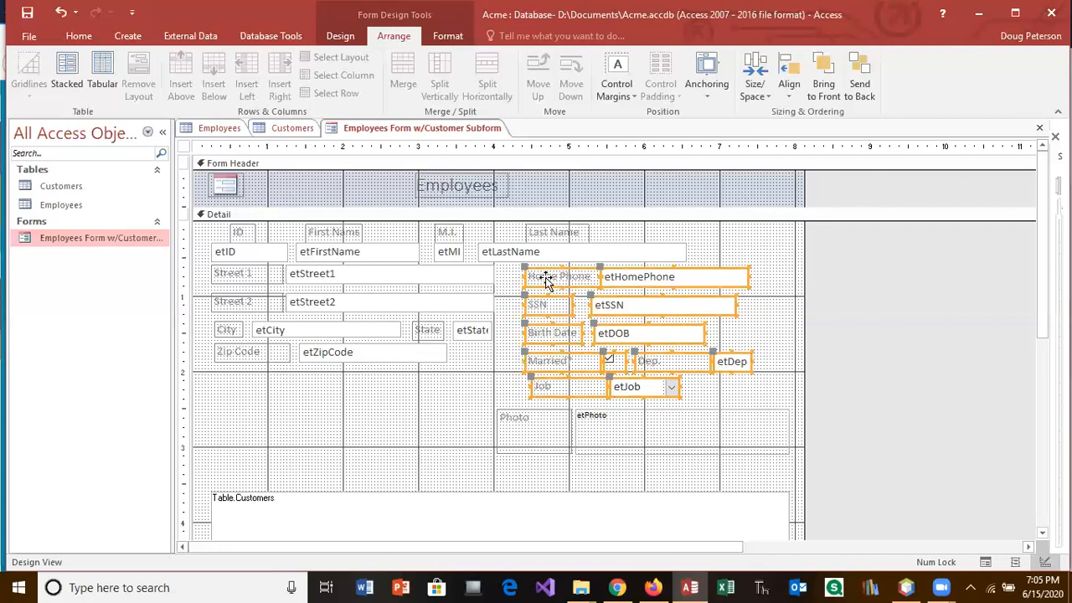
{"action": "left_click", "coordinate": [742, 422]}
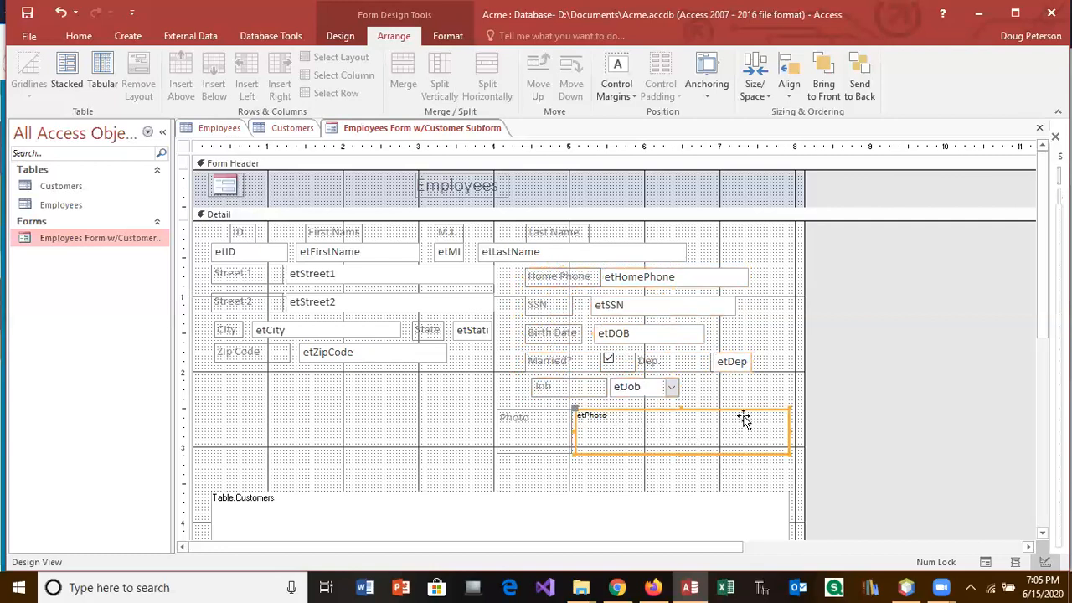
{"action": "left_click", "coordinate": [526, 427]}
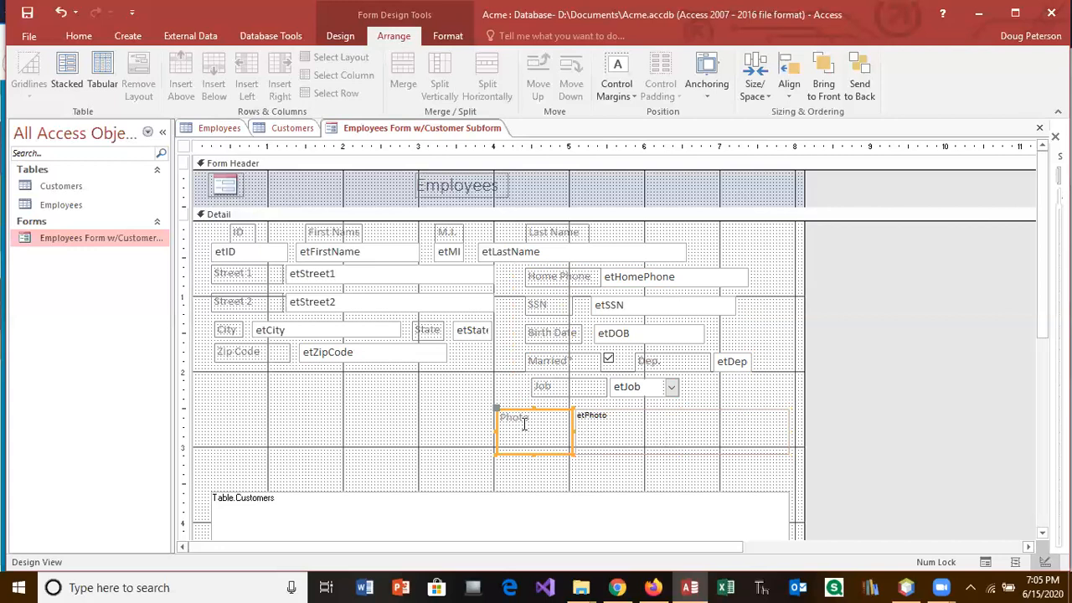
Step: Delete the Photo label, reshape etPhoto into a narrow tall frame, and nudge all Detail fields left
{"action": "key", "text": "Delete"}
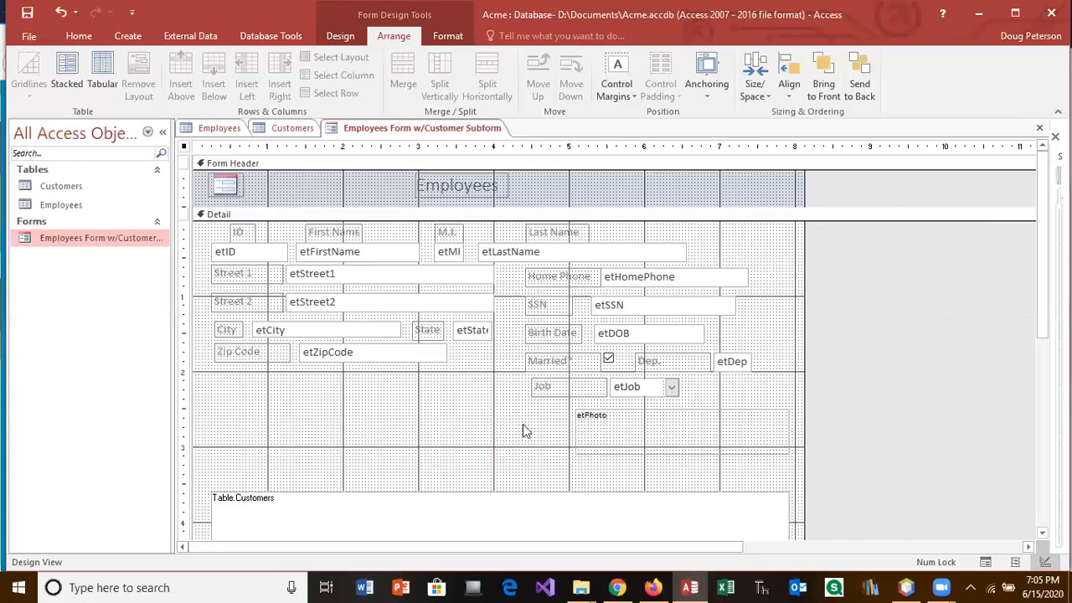
{"action": "left_click", "coordinate": [612, 425]}
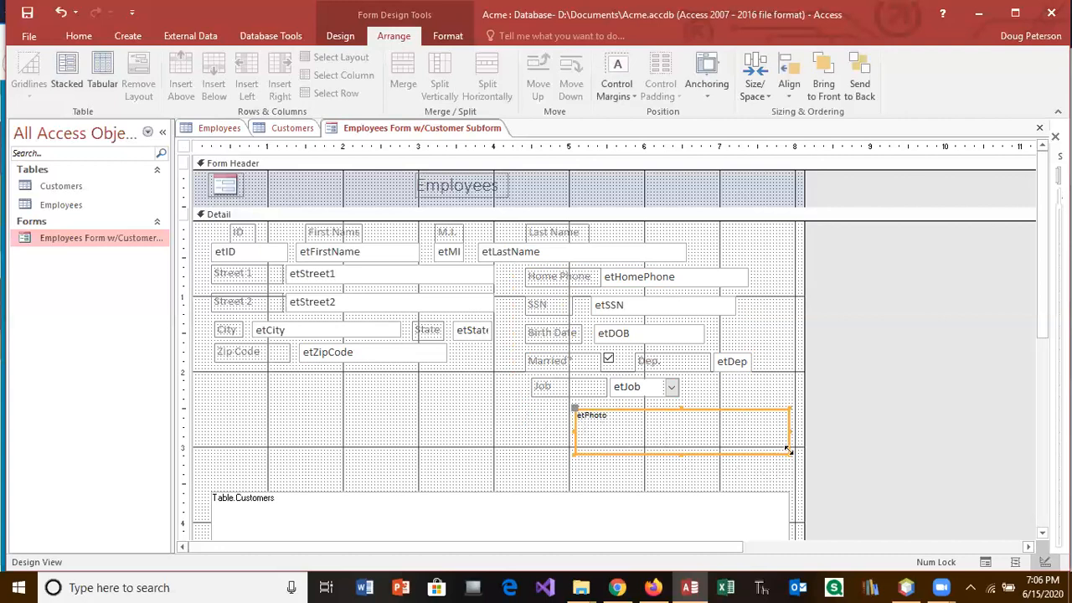
{"action": "left_click_drag", "start_coordinate": [788, 451], "coordinate": [748, 437]}
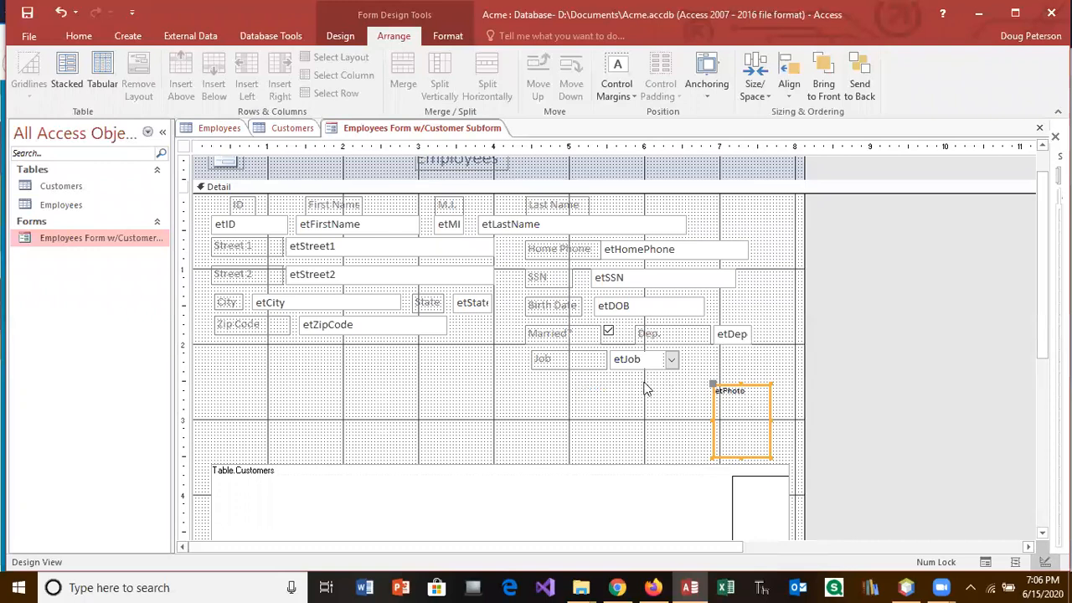
{"action": "left_click_drag", "start_coordinate": [737, 359], "coordinate": [219, 203]}
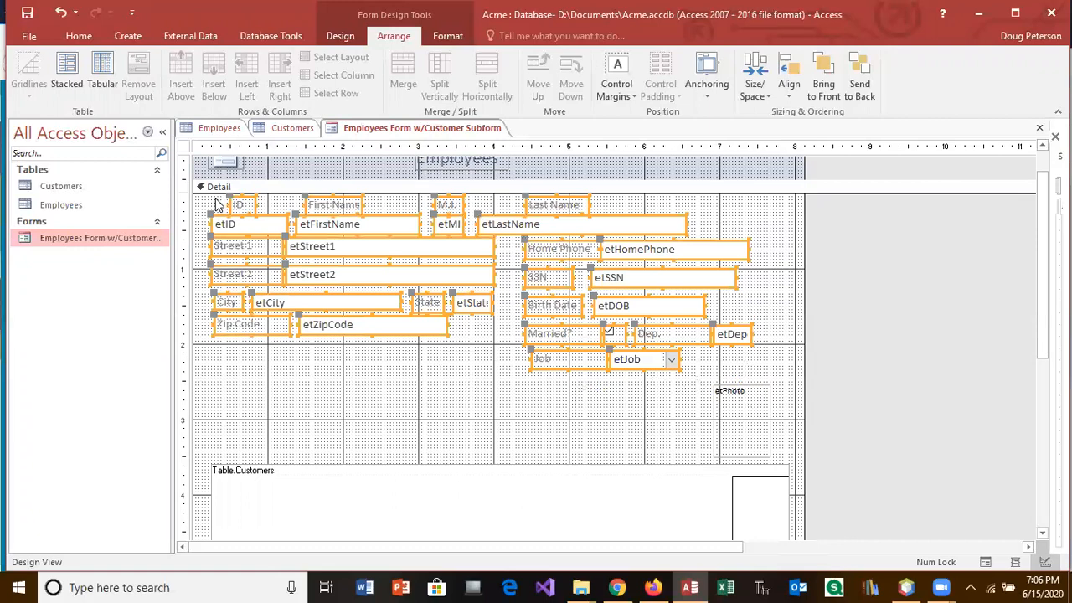
{"action": "key", "text": "Left"}
{"action": "key", "text": "Left"}
{"action": "key", "text": "Left"}
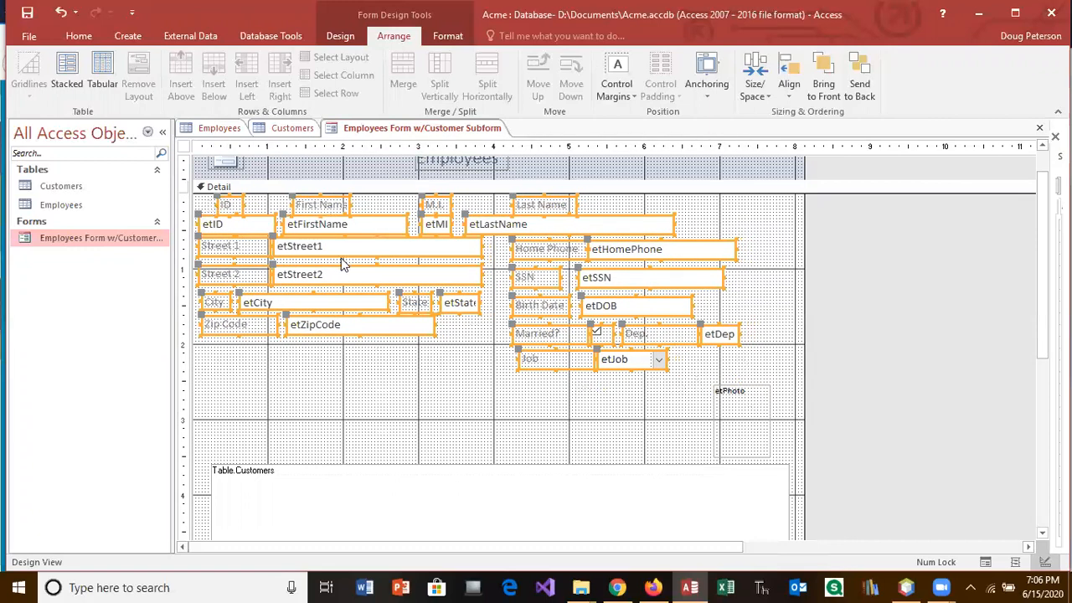
Step: Narrow the etHomePhone and etSSN boxes and the Dep. label by pulling their right edges left
{"action": "left_click", "coordinate": [744, 286]}
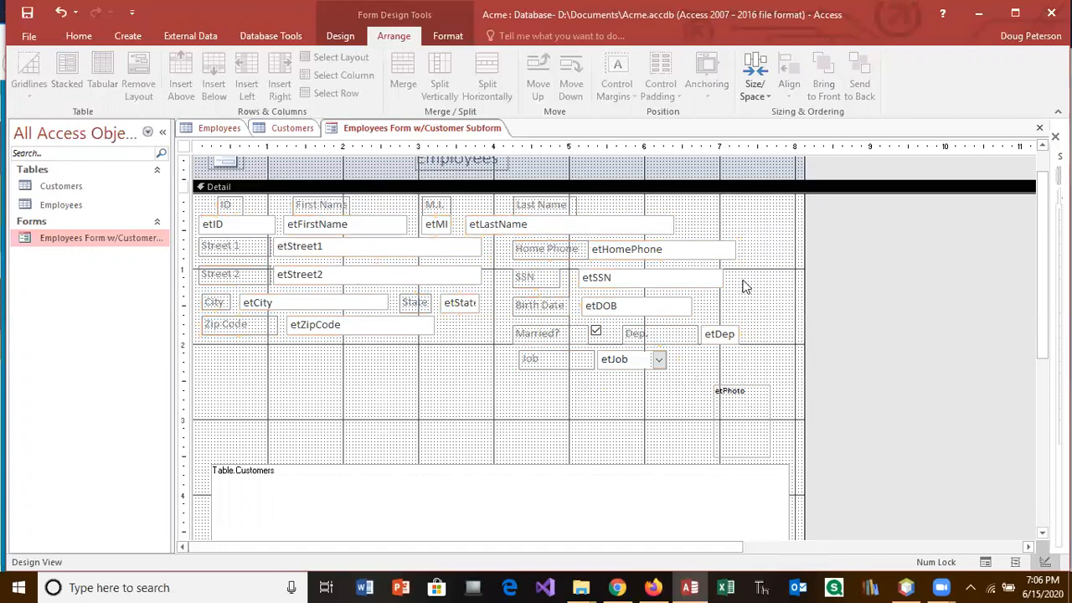
{"action": "left_click", "coordinate": [734, 252]}
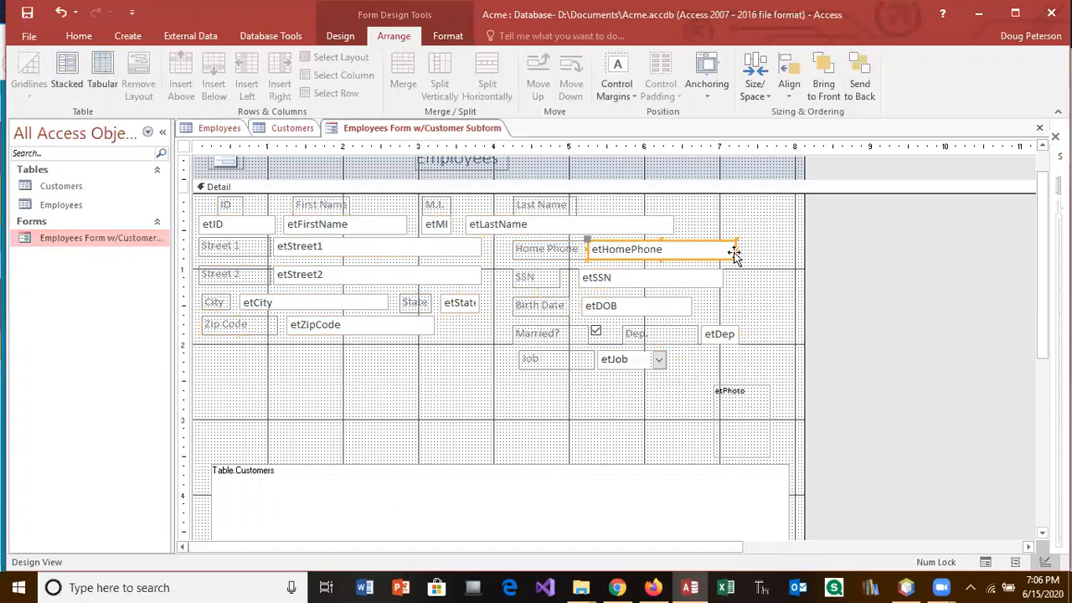
{"action": "left_click_drag", "start_coordinate": [733, 248], "coordinate": [695, 277]}
{"action": "left_click", "coordinate": [708, 280]}
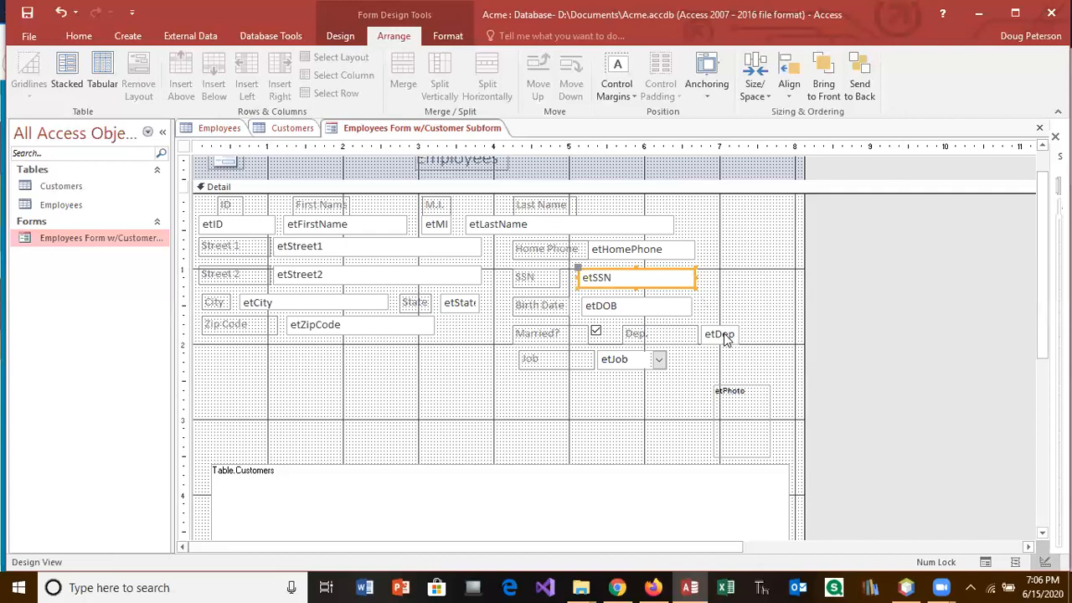
{"action": "left_click", "coordinate": [670, 335]}
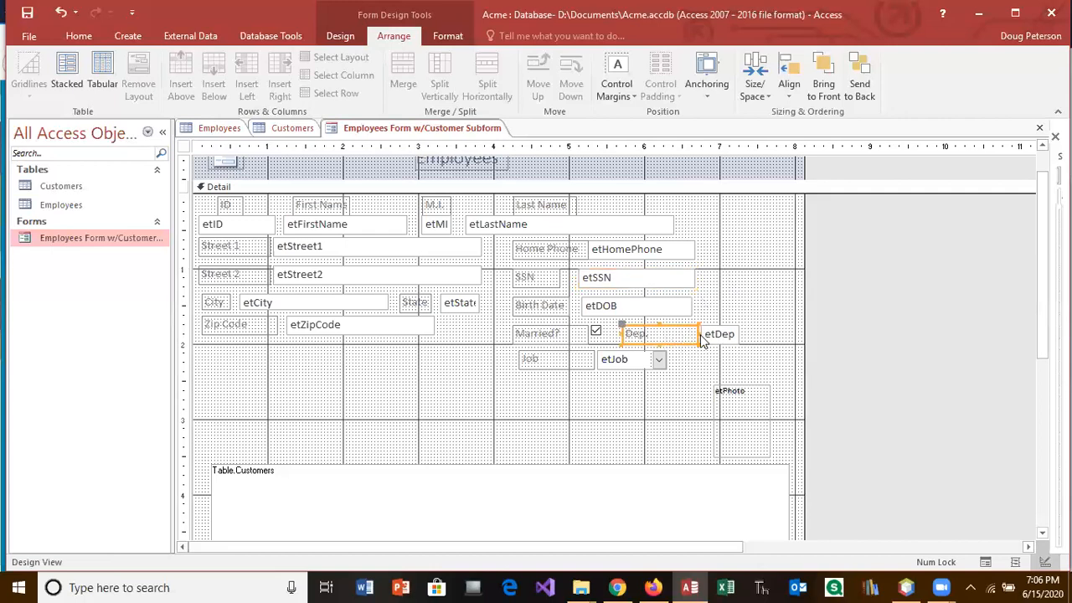
{"action": "left_click_drag", "start_coordinate": [698, 333], "coordinate": [660, 328]}
{"action": "left_click", "coordinate": [712, 337]}
Step: Move etDep beside the Dep. label, enlarge the photo frame at the top right, and toggle its Properties
{"action": "left_click_drag", "start_coordinate": [746, 426], "coordinate": [740, 243]}
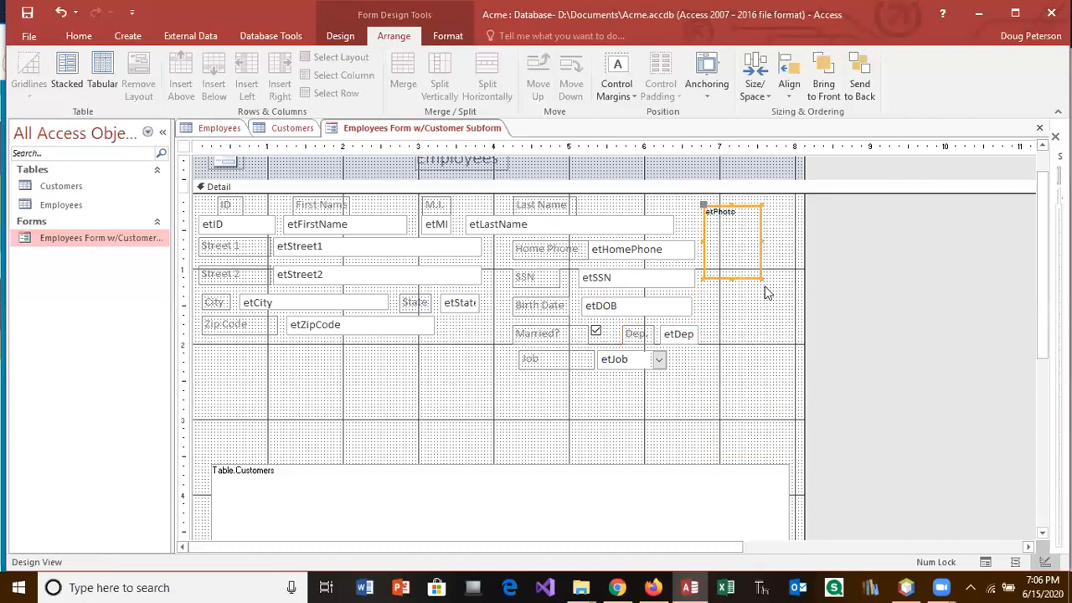
{"action": "left_click_drag", "start_coordinate": [761, 279], "coordinate": [786, 322]}
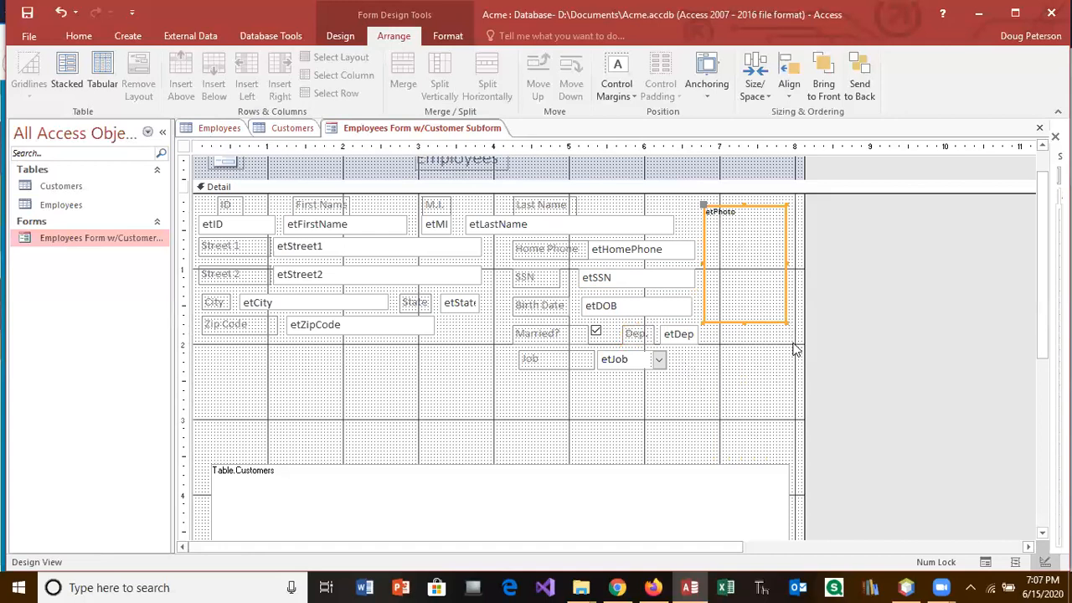
{"action": "right_click", "coordinate": [745, 299]}
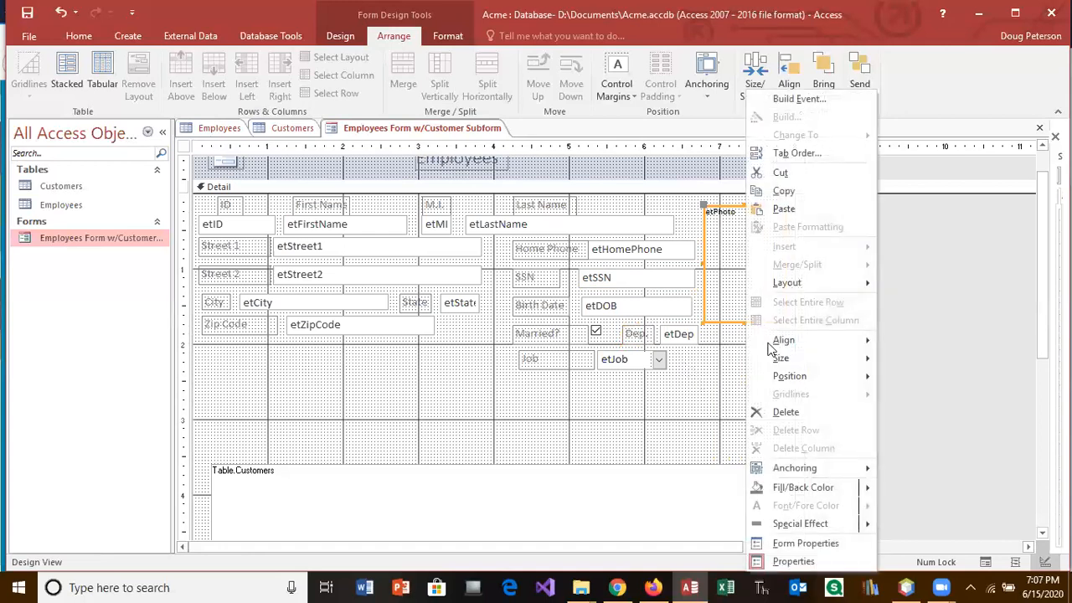
{"action": "left_click", "coordinate": [811, 559]}
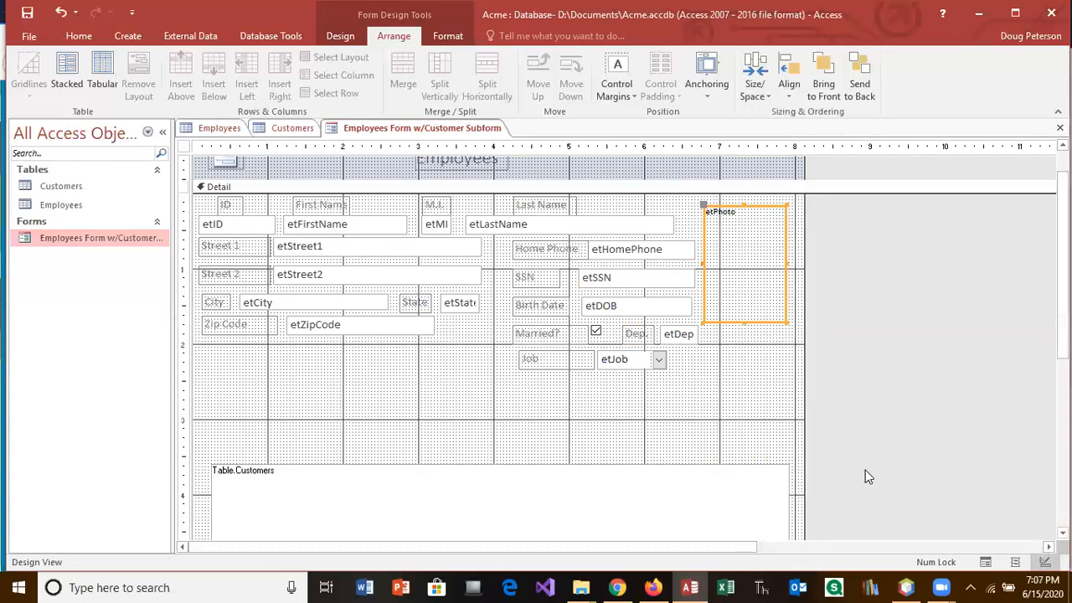
{"action": "right_click", "coordinate": [735, 286]}
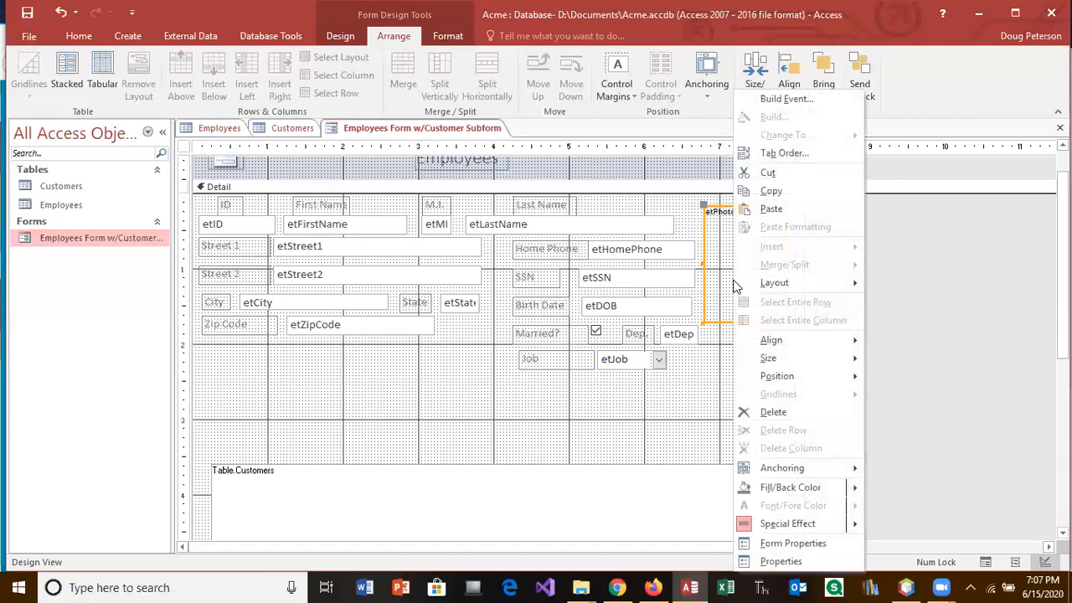
{"action": "left_click", "coordinate": [779, 561]}
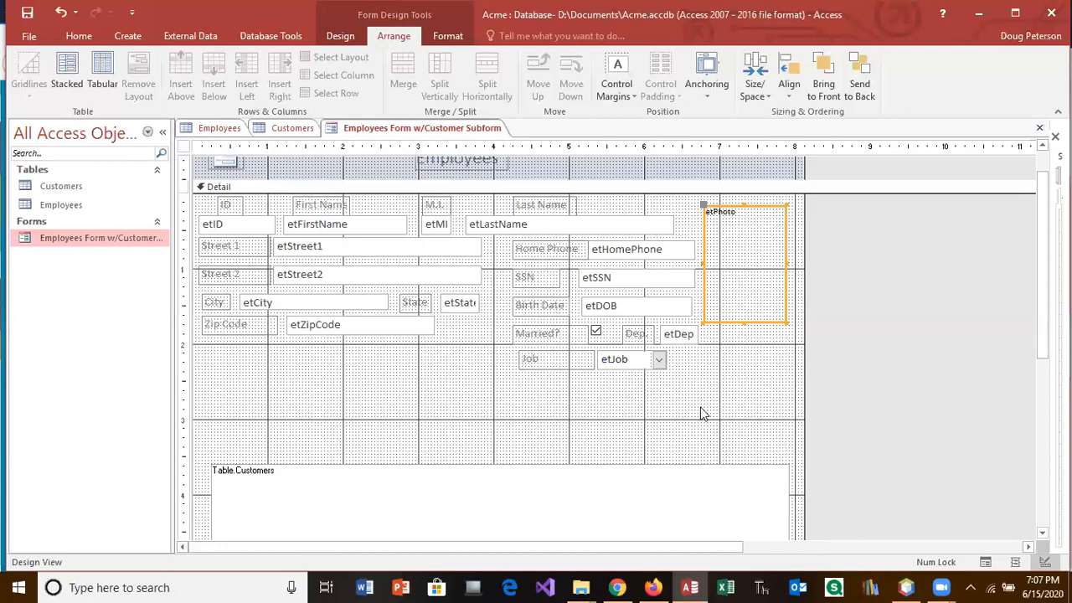
{"action": "right_click", "coordinate": [725, 264]}
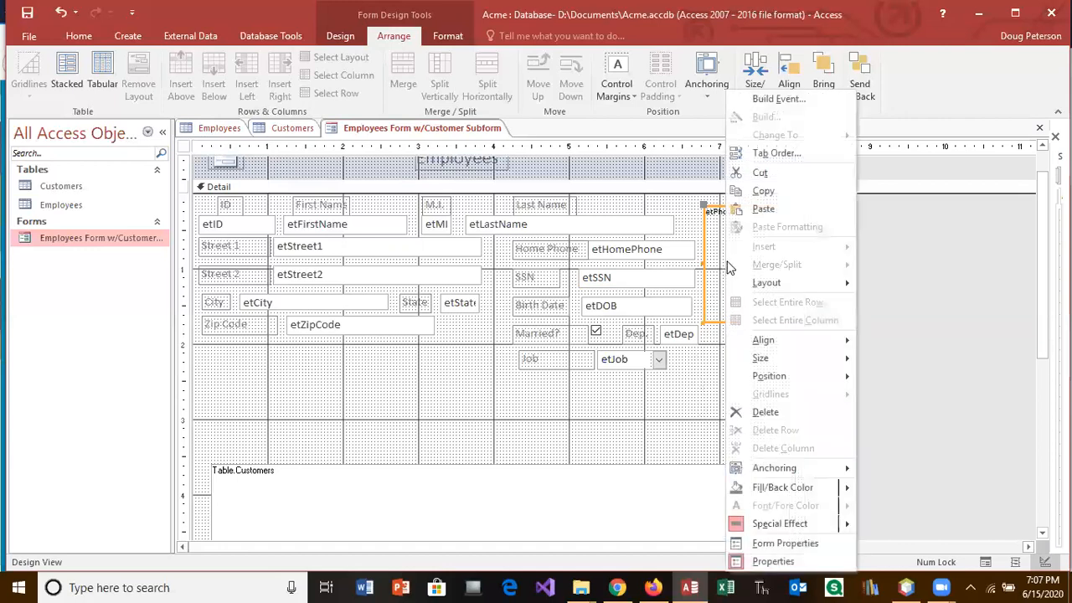
{"action": "left_click", "coordinate": [798, 545]}
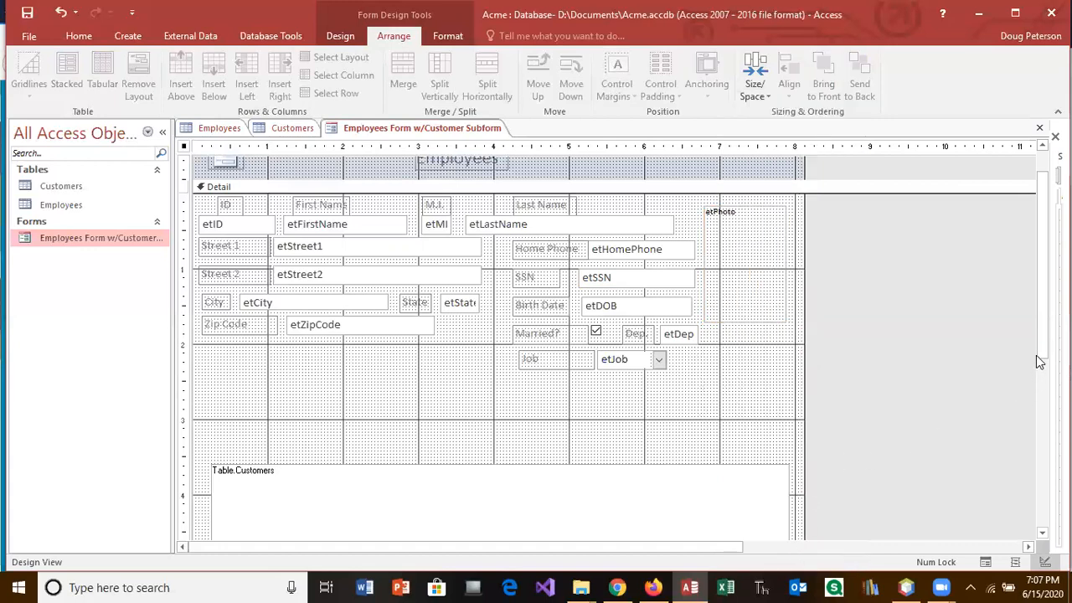
{"action": "left_click_drag", "start_coordinate": [1043, 346], "coordinate": [1043, 345]}
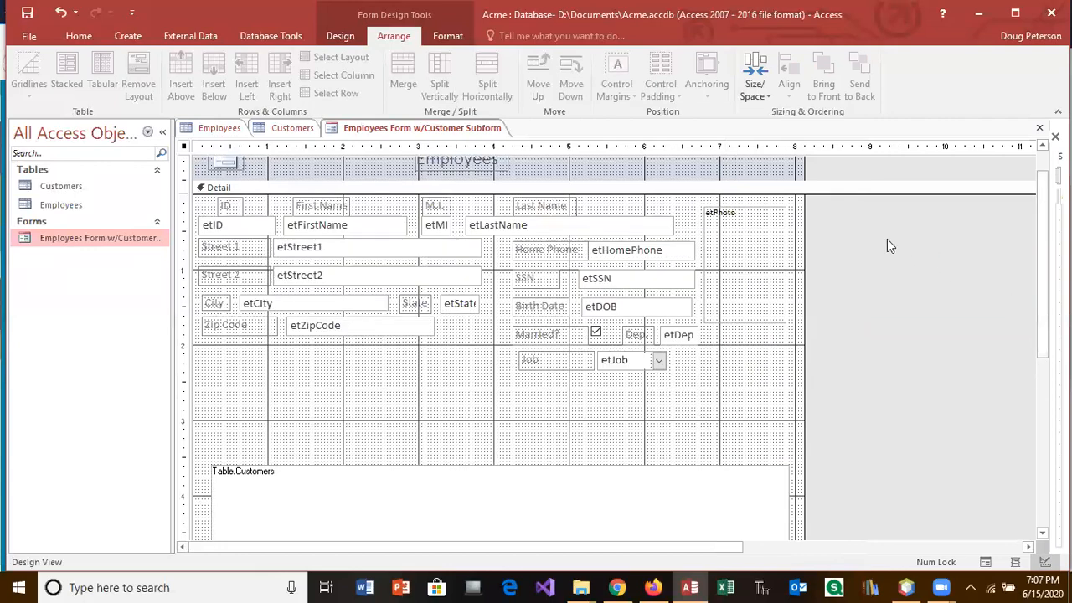
Step: Move the Table.Customers subform up beneath etJob, then open and dismiss the photo control's shortcut menu
{"action": "left_click", "coordinate": [583, 467]}
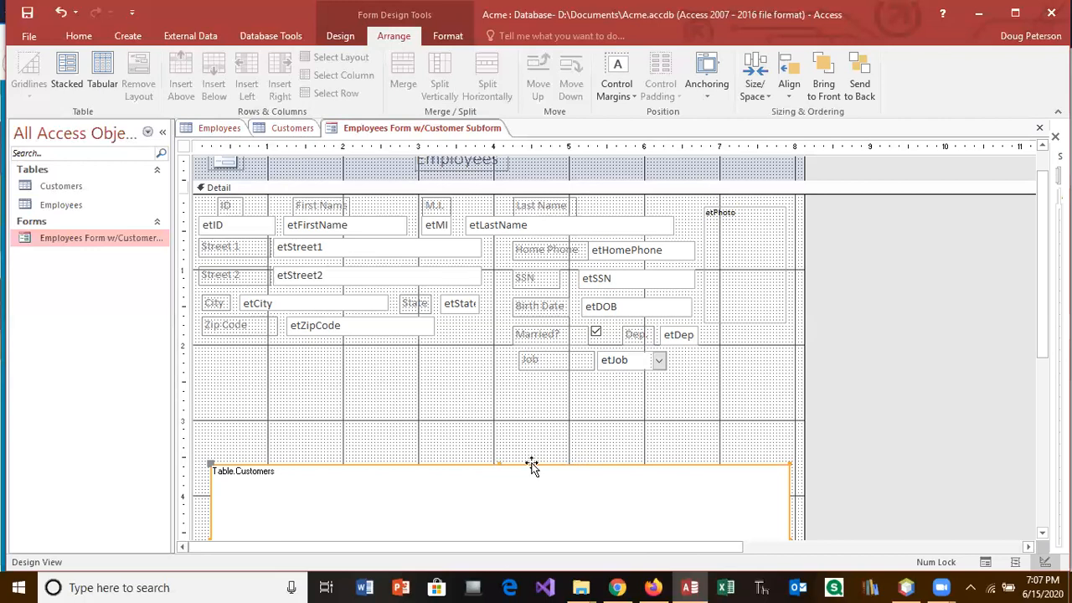
{"action": "left_click_drag", "start_coordinate": [532, 467], "coordinate": [522, 385]}
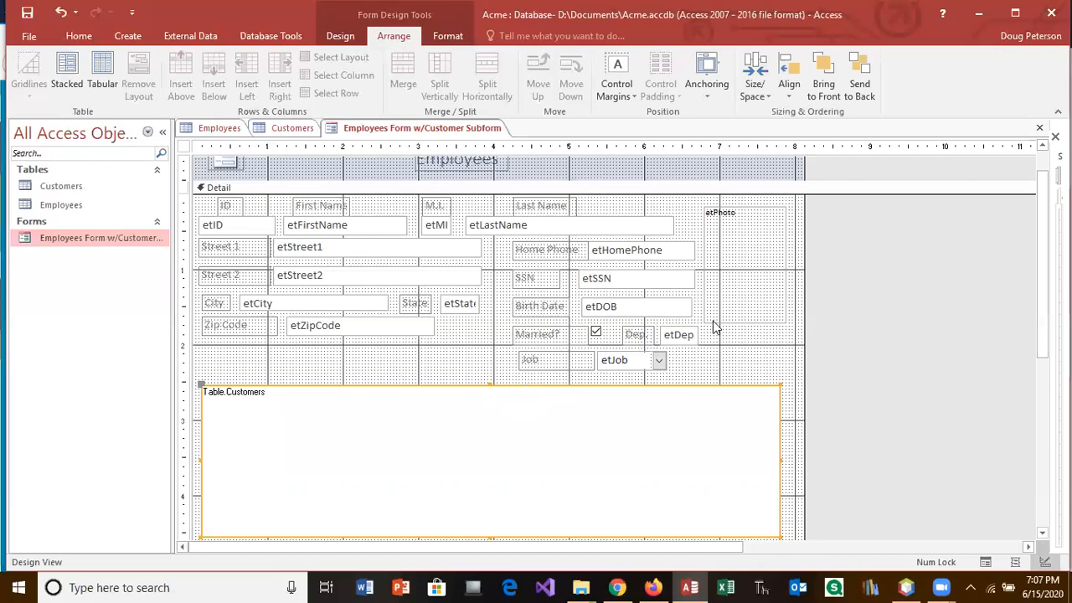
{"action": "left_click", "coordinate": [761, 288]}
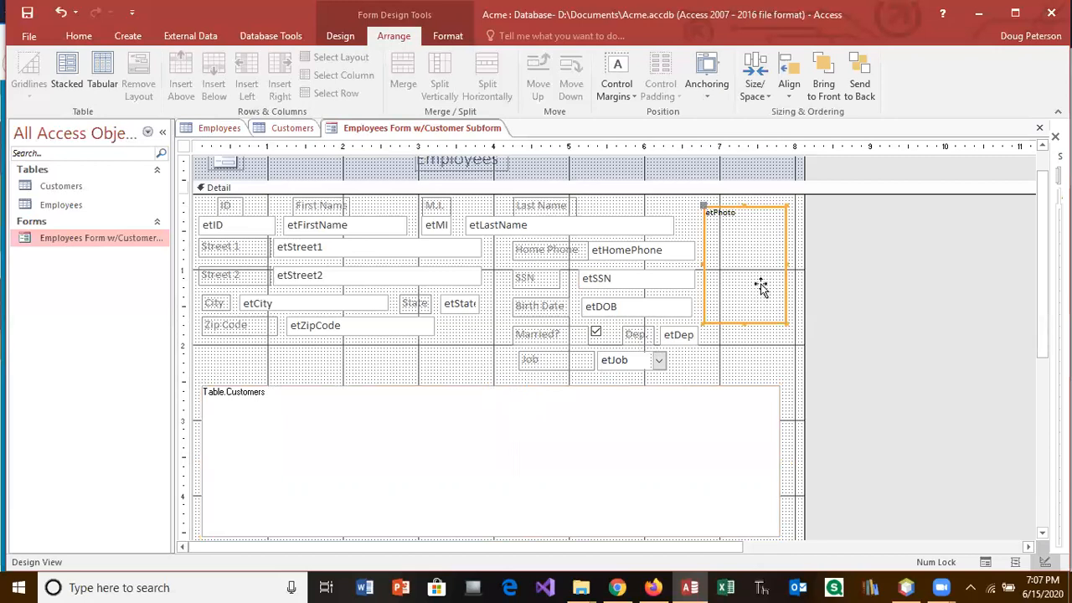
{"action": "left_click", "coordinate": [79, 37]}
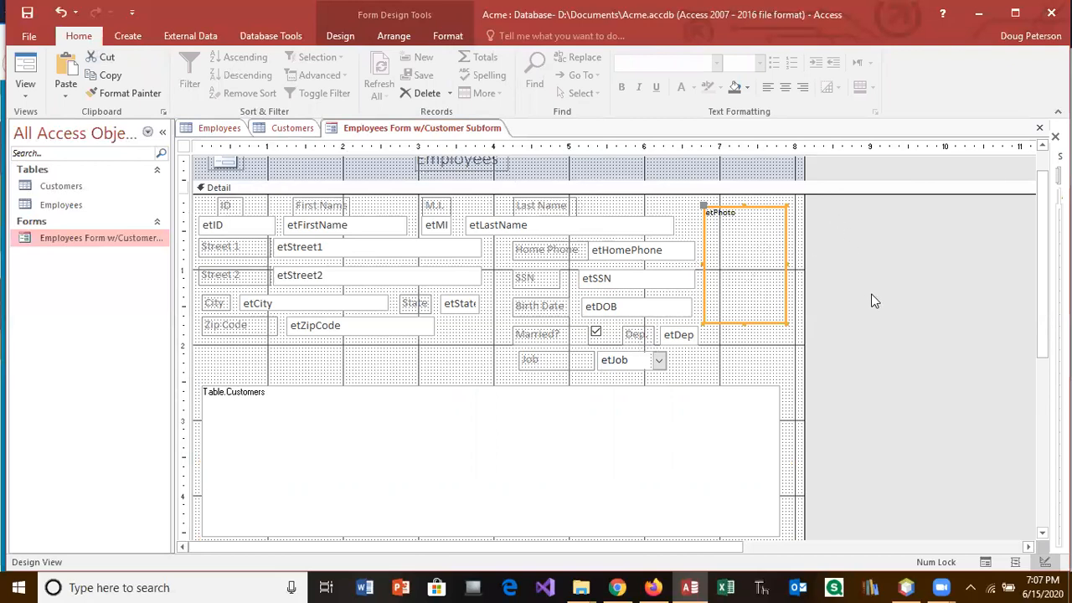
{"action": "right_click", "coordinate": [749, 266]}
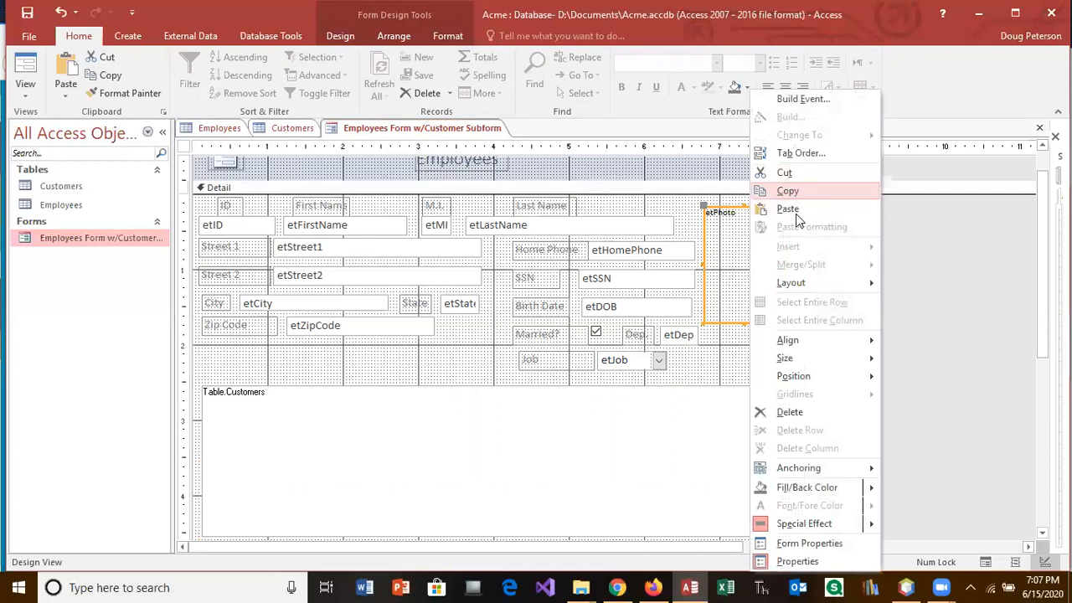
{"action": "mouse_move", "coordinate": [821, 526]}
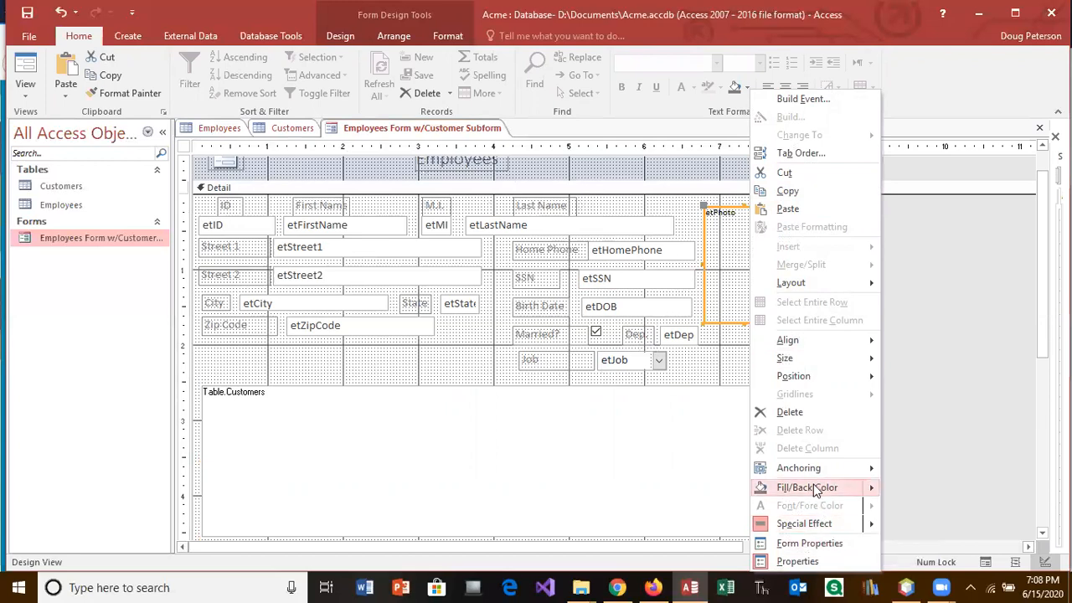
{"action": "mouse_move", "coordinate": [814, 491]}
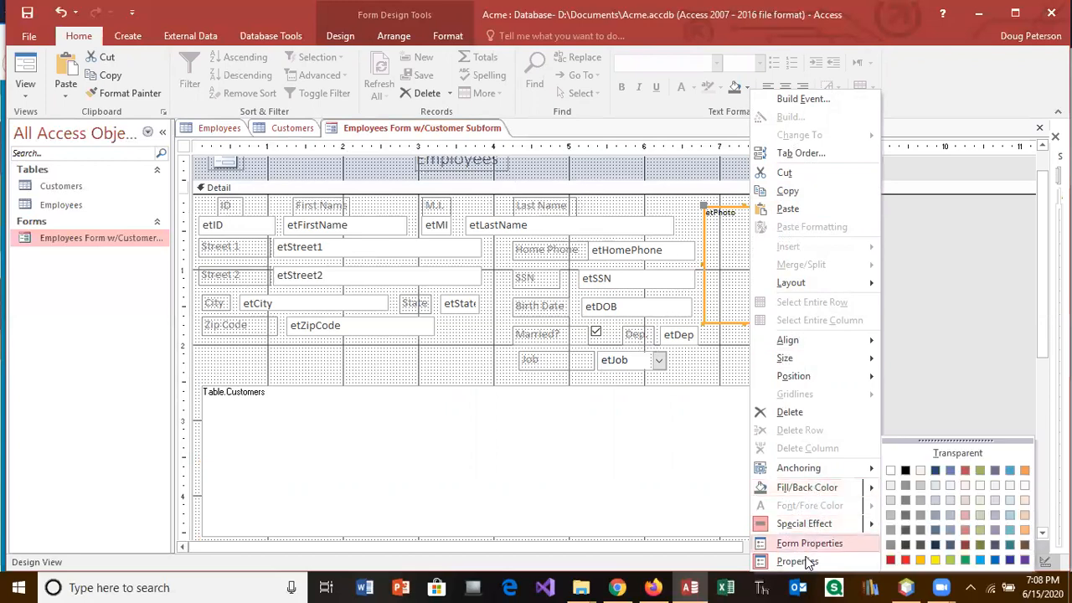
{"action": "left_click", "coordinate": [807, 564]}
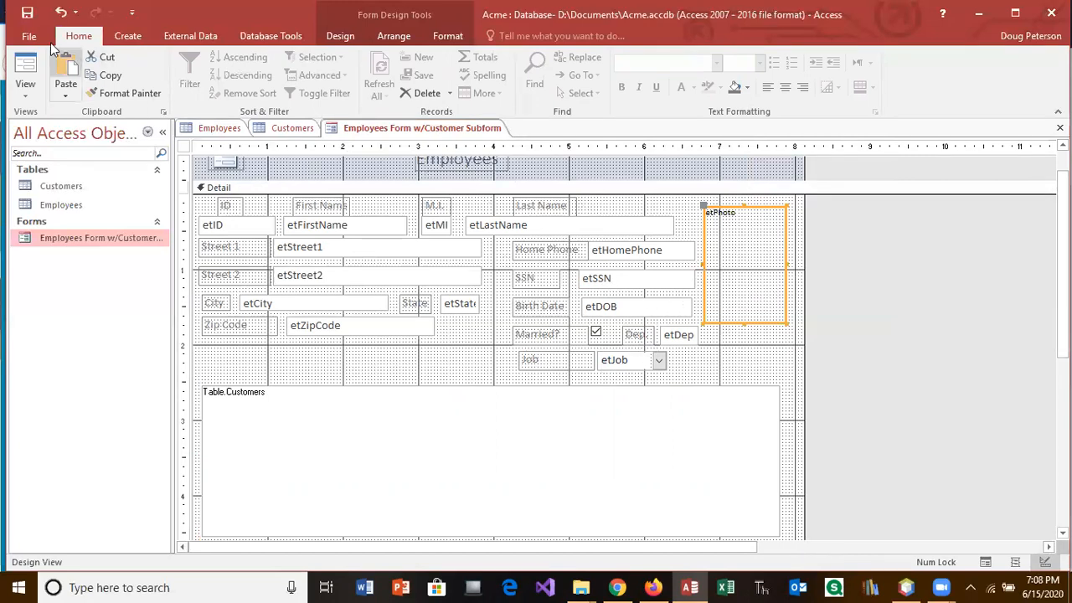
Step: Switch to Form View and set the employee's Job to Salesperson (S)
{"action": "left_click", "coordinate": [26, 67]}
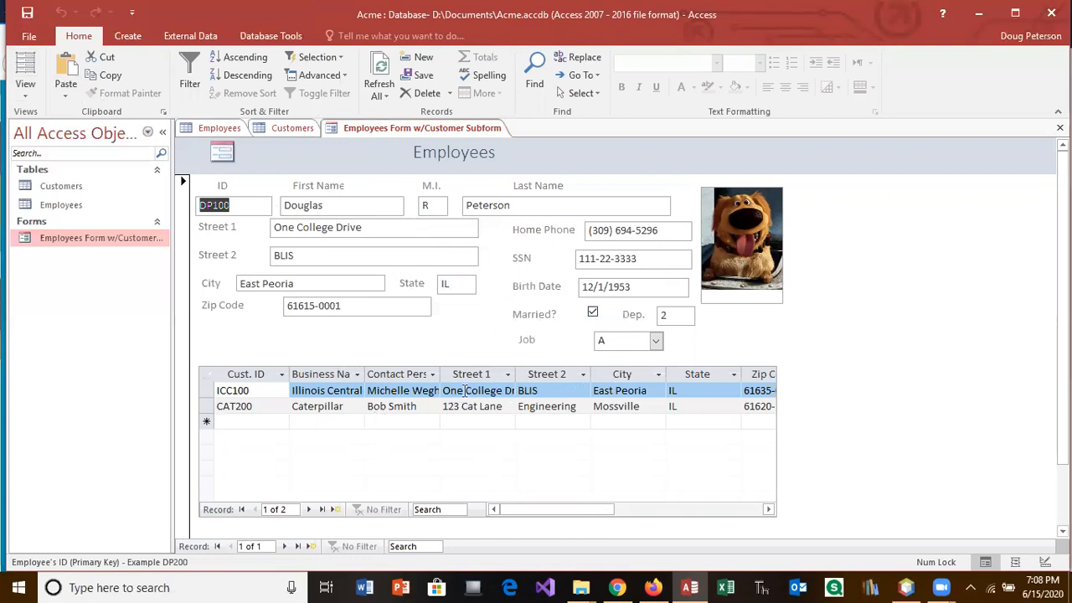
{"action": "left_click", "coordinate": [658, 341]}
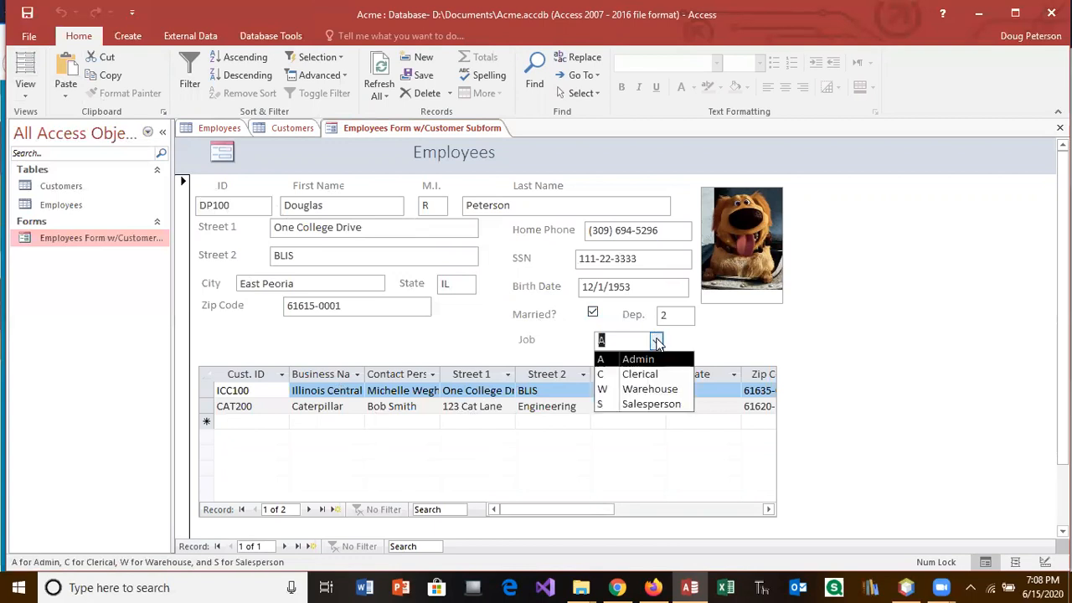
{"action": "left_click", "coordinate": [650, 404]}
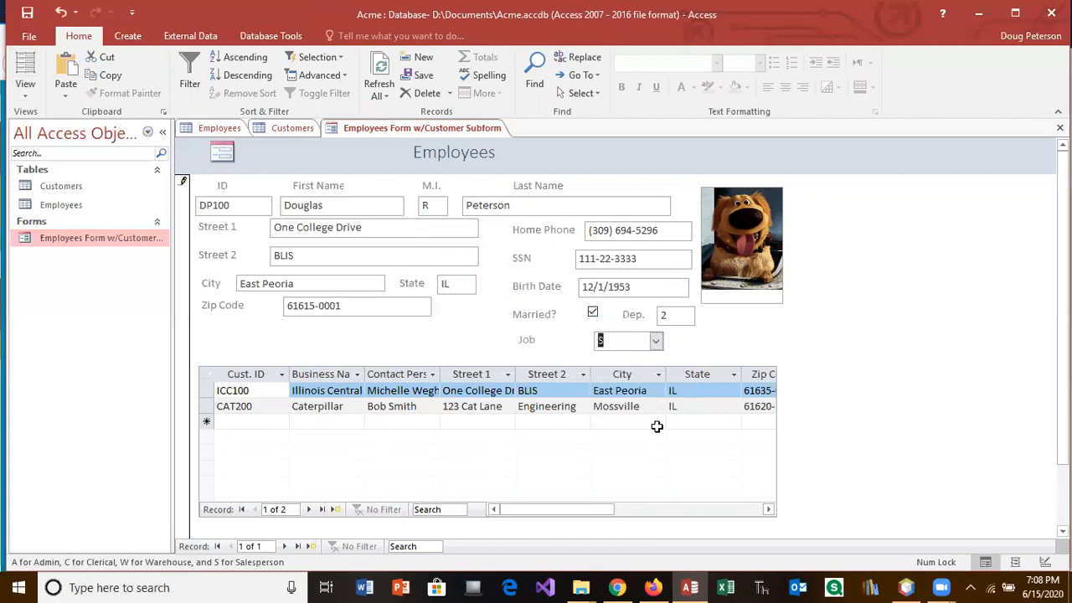
{"action": "left_click", "coordinate": [660, 423]}
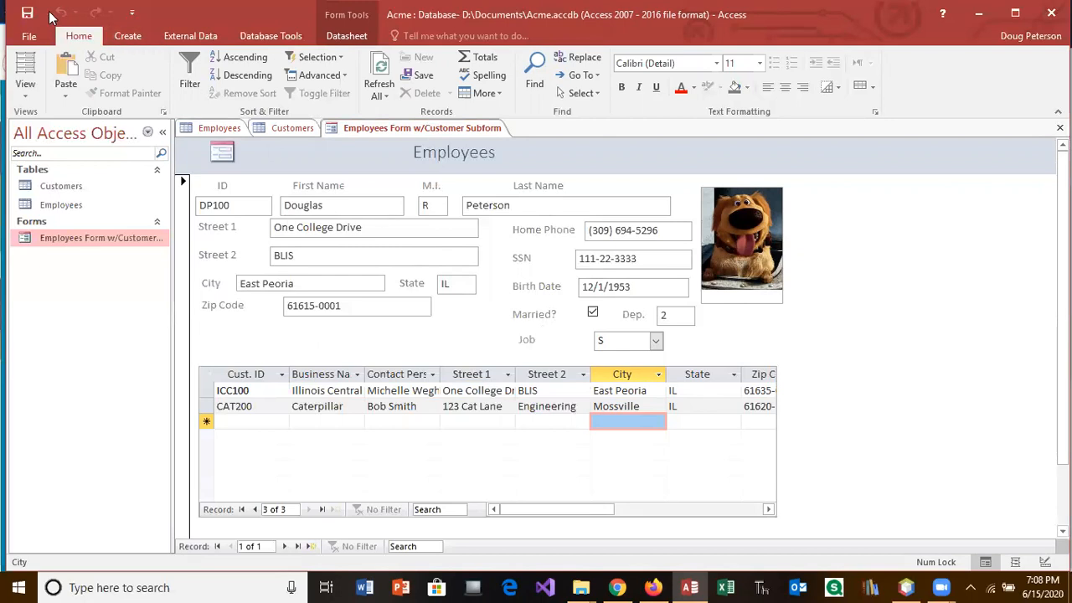
{"action": "left_click", "coordinate": [29, 95]}
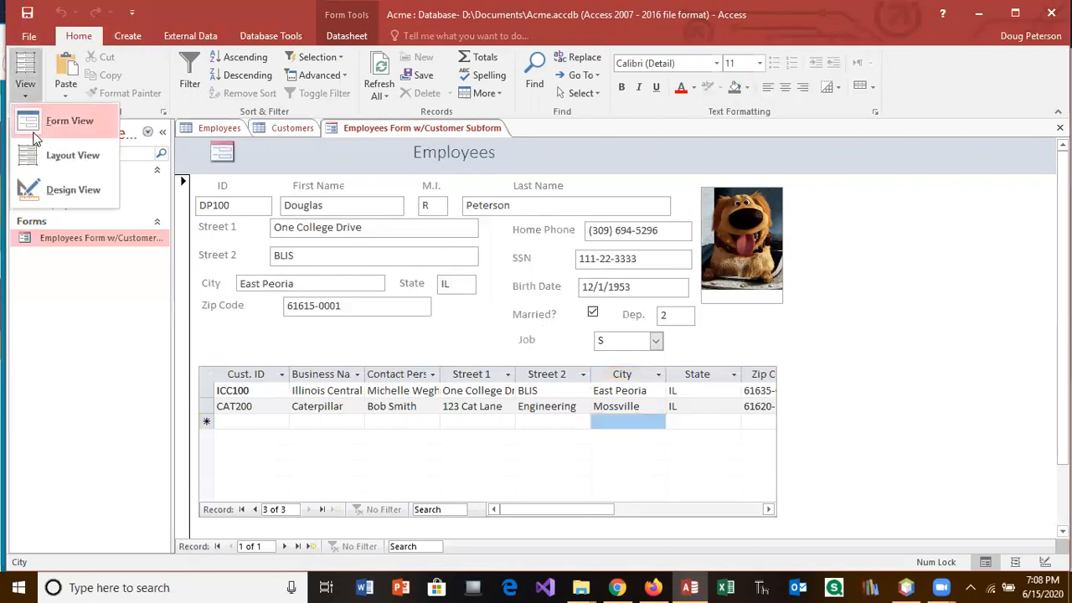
Step: Back in Design View, narrow the Job label and place the etJob list right beside it
{"action": "left_click", "coordinate": [48, 186]}
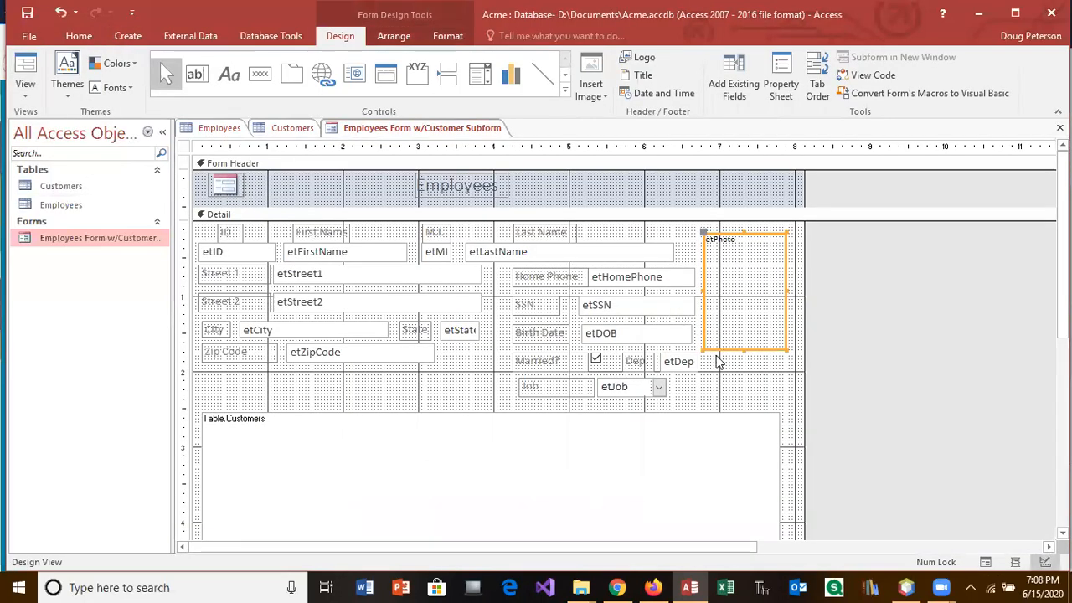
{"action": "left_click", "coordinate": [579, 390]}
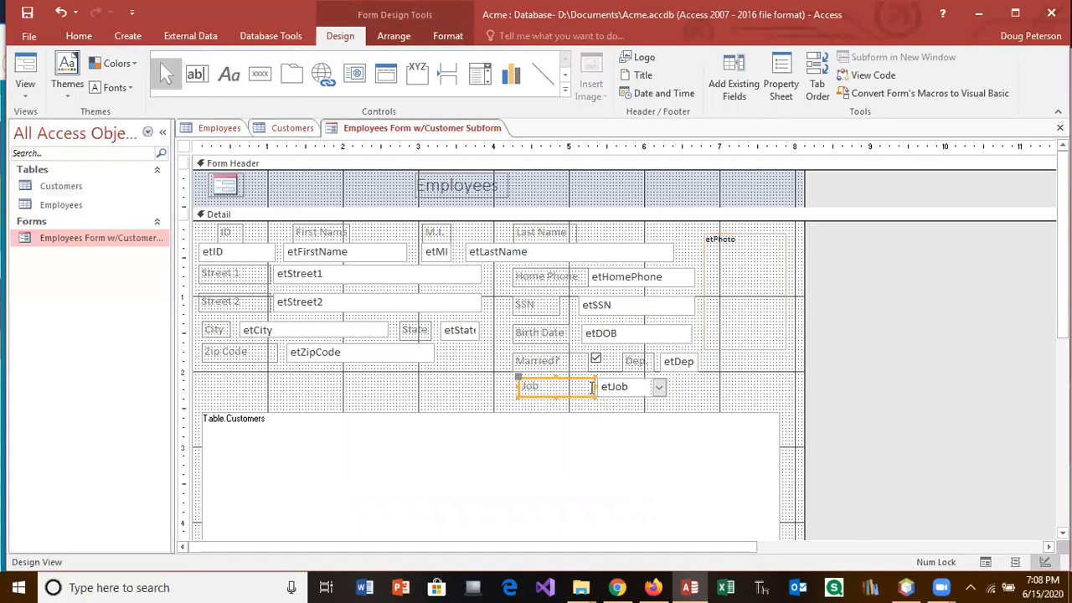
{"action": "left_click_drag", "start_coordinate": [593, 387], "coordinate": [567, 379]}
{"action": "left_click", "coordinate": [600, 390]}
{"action": "left_click", "coordinate": [582, 359]}
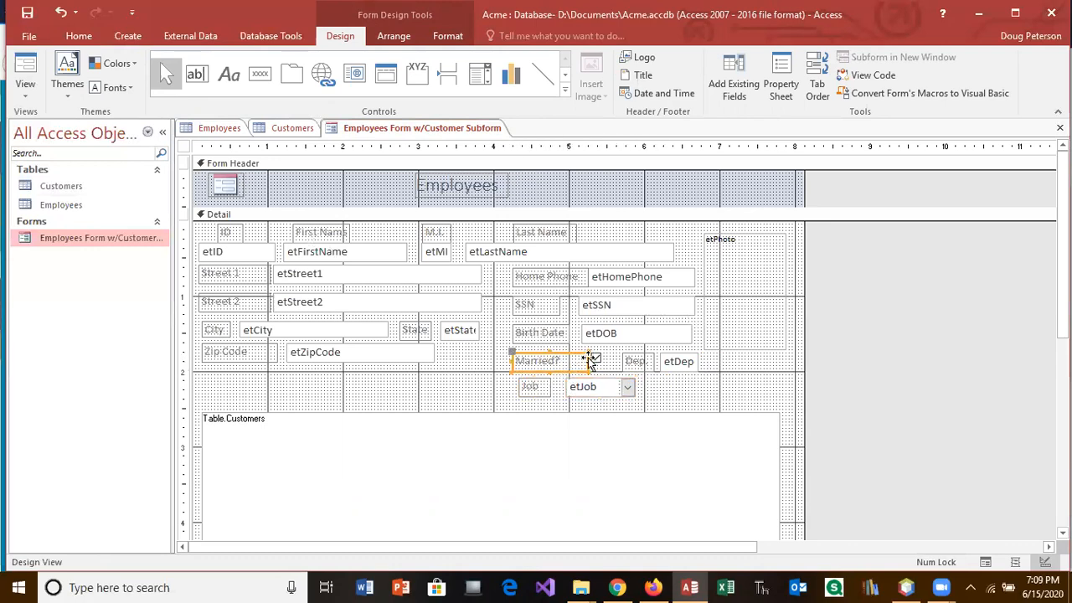
Step: Narrow the Married? label and tuck the Married checkbox right beside it
{"action": "mouse_move", "coordinate": [584, 358]}
{"action": "left_mouse_down"}
{"action": "mouse_move", "coordinate": [563, 358]}
{"action": "mouse_move", "coordinate": [592, 355]}
{"action": "mouse_move", "coordinate": [574, 352]}
{"action": "left_mouse_up"}
{"action": "left_click", "coordinate": [597, 359]}
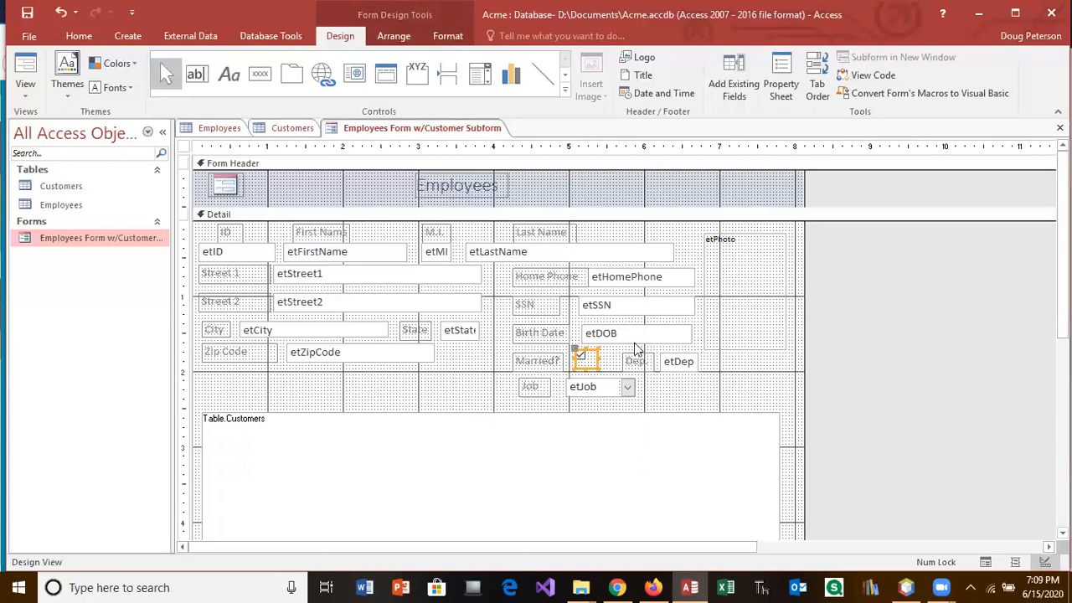
{"action": "left_click", "coordinate": [746, 346]}
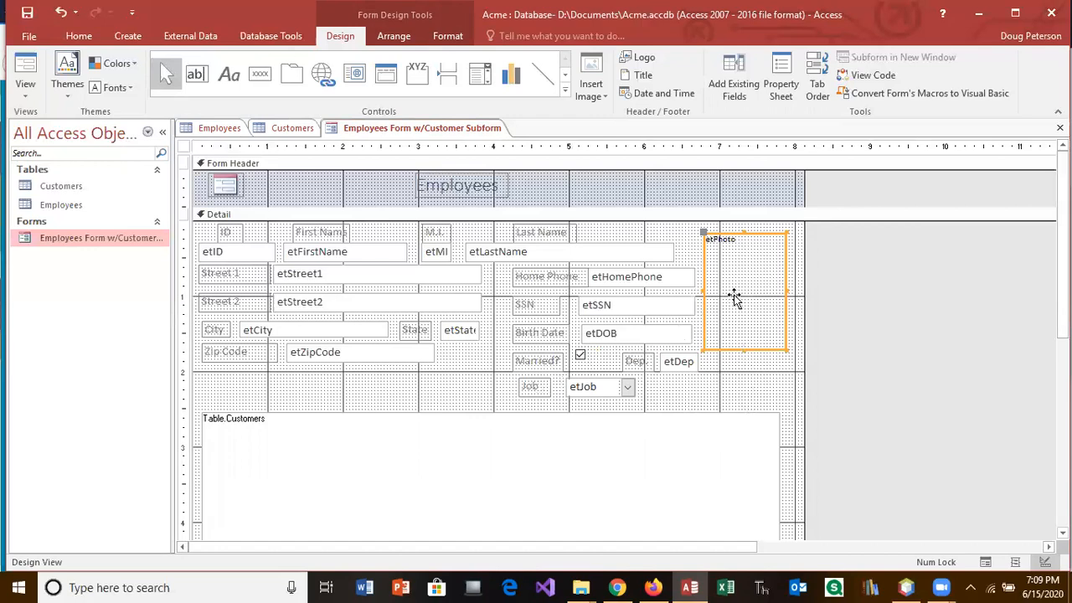
{"action": "left_click", "coordinate": [780, 97]}
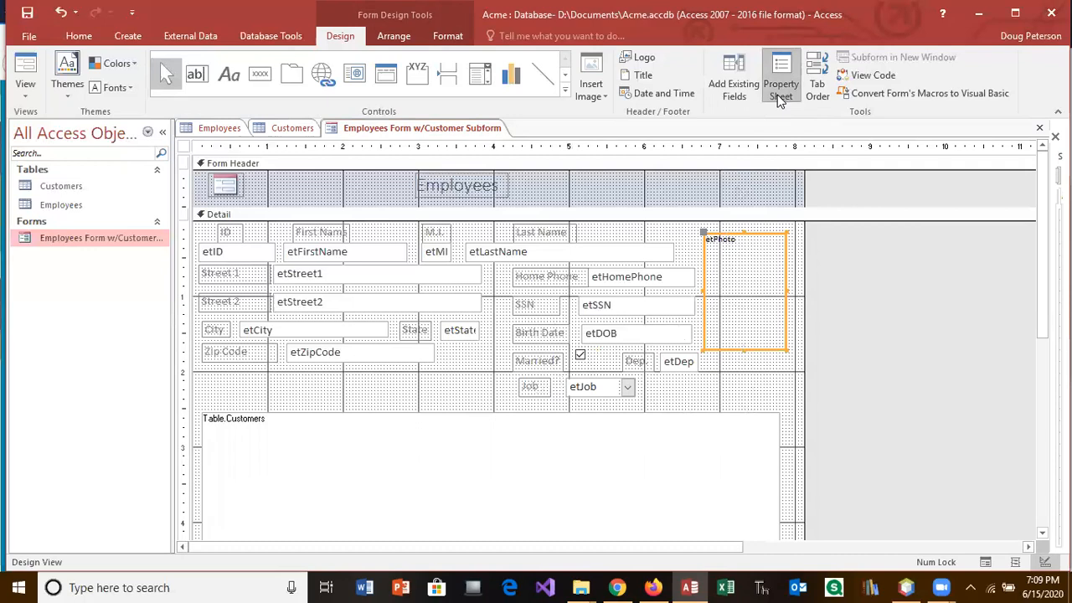
Step: Open etPhoto's property sheet and widen the pane so its values show fully
{"action": "left_click", "coordinate": [776, 102]}
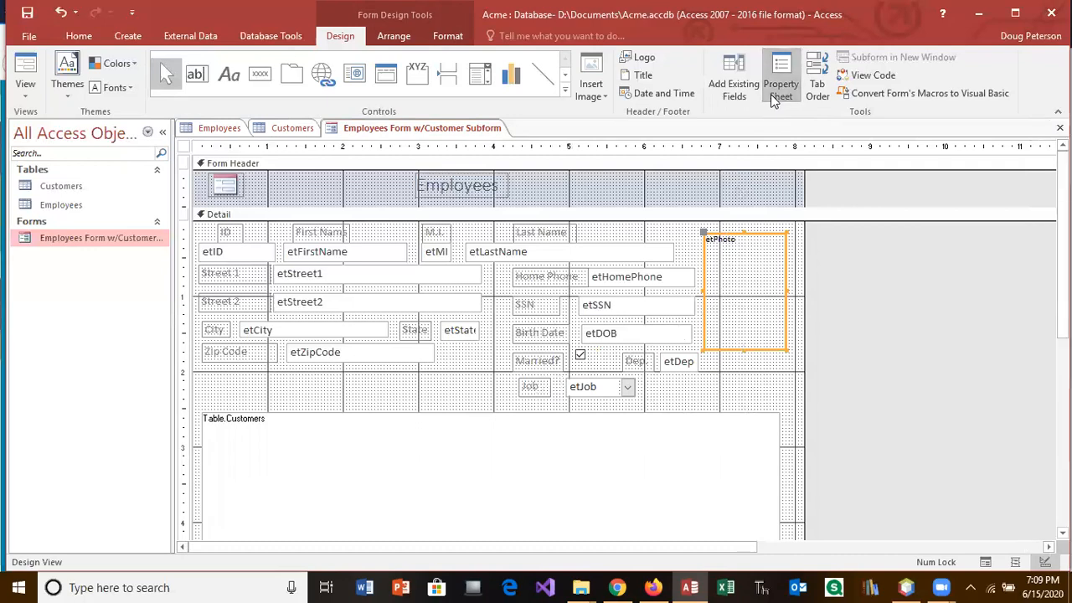
{"action": "left_click", "coordinate": [775, 99]}
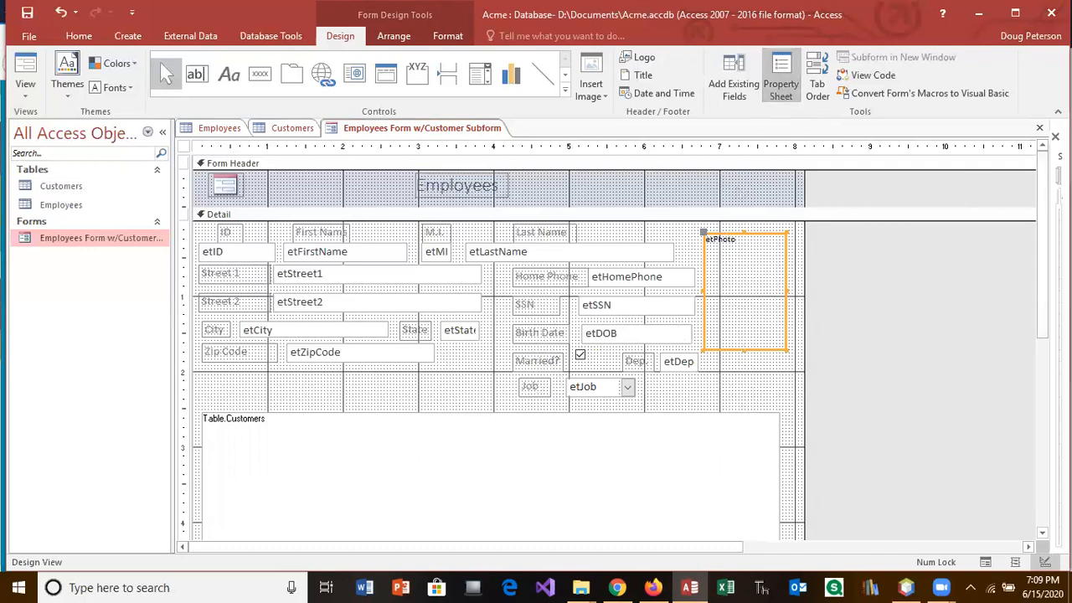
{"action": "left_click_drag", "start_coordinate": [1047, 268], "coordinate": [871, 300]}
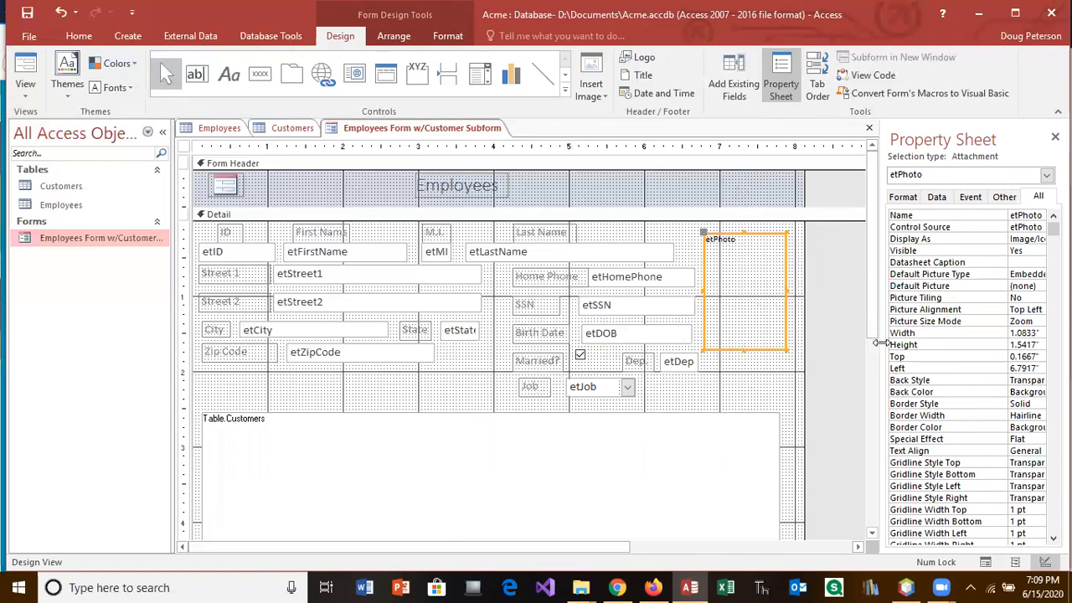
{"action": "left_click_drag", "start_coordinate": [874, 343], "coordinate": [842, 340]}
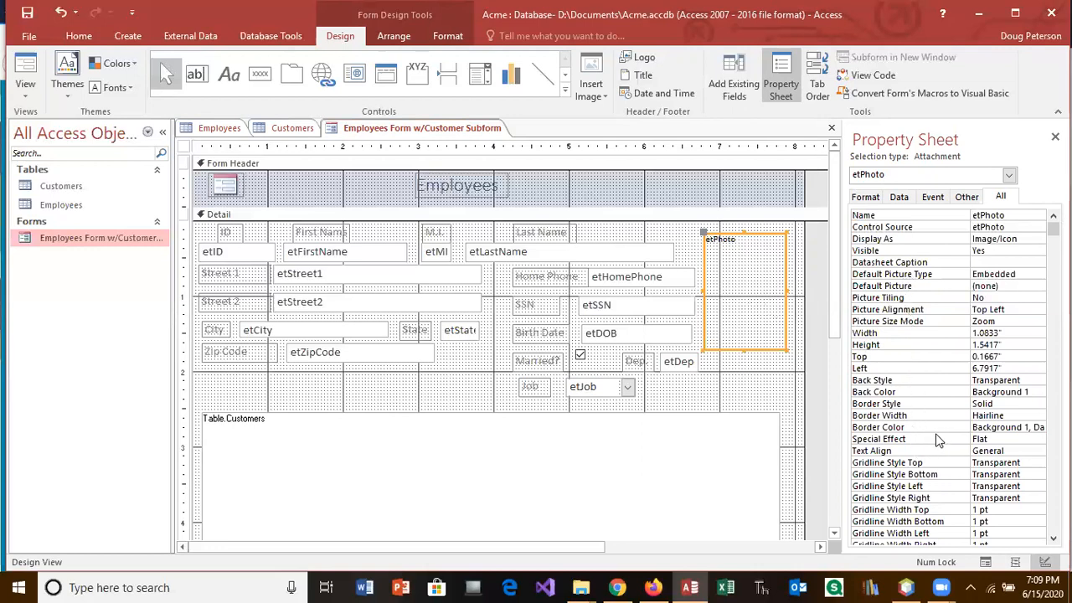
Step: Set etPhoto's Picture Size Mode to Stretch and check the photo in Form View
{"action": "left_click", "coordinate": [936, 440]}
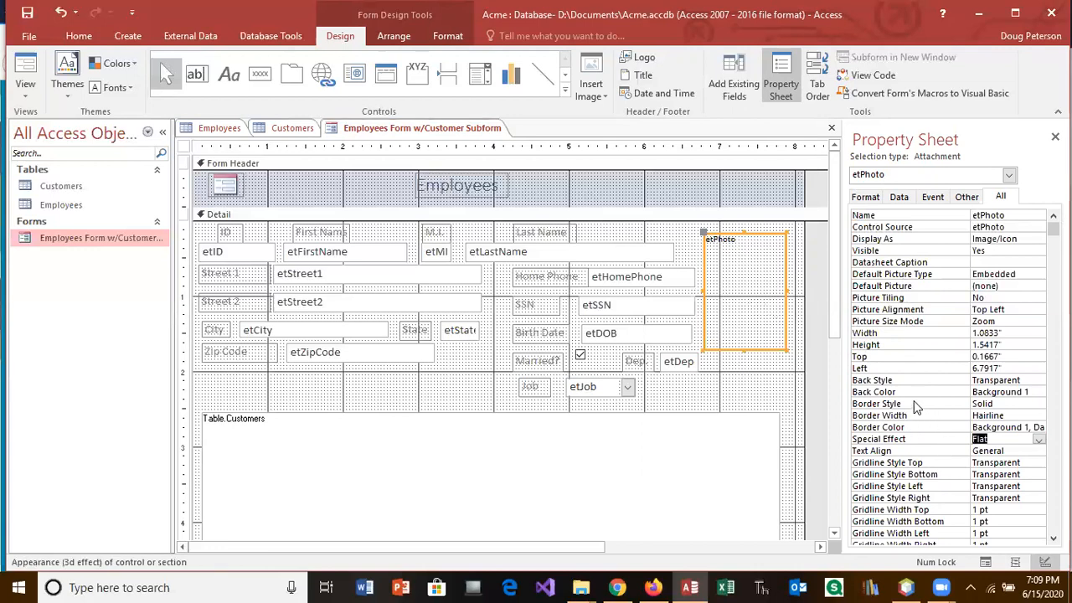
{"action": "left_click", "coordinate": [903, 327]}
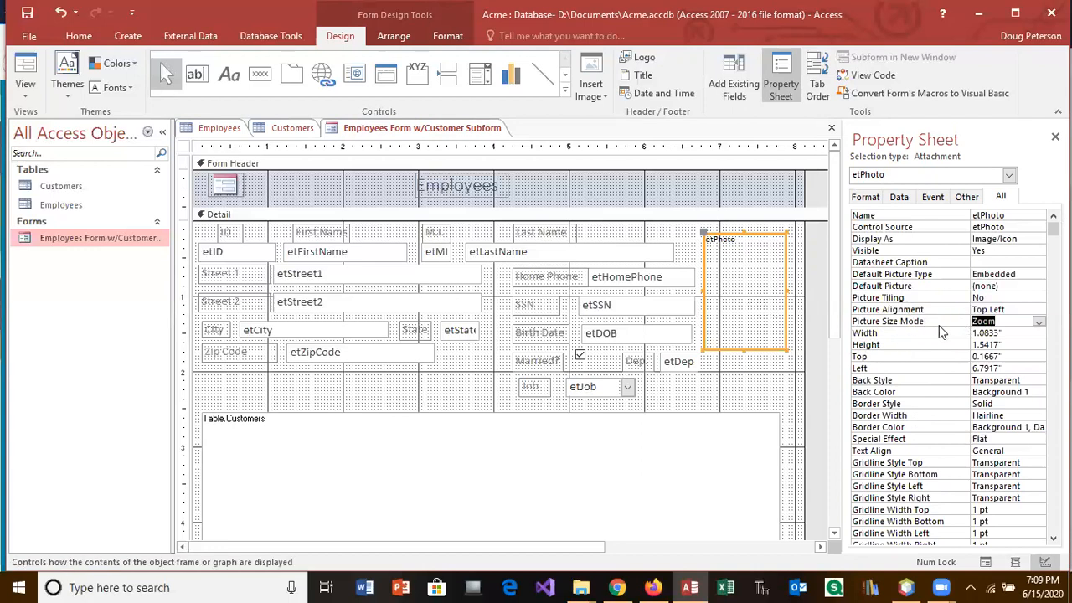
{"action": "left_click", "coordinate": [1037, 324]}
{"action": "left_click", "coordinate": [990, 349]}
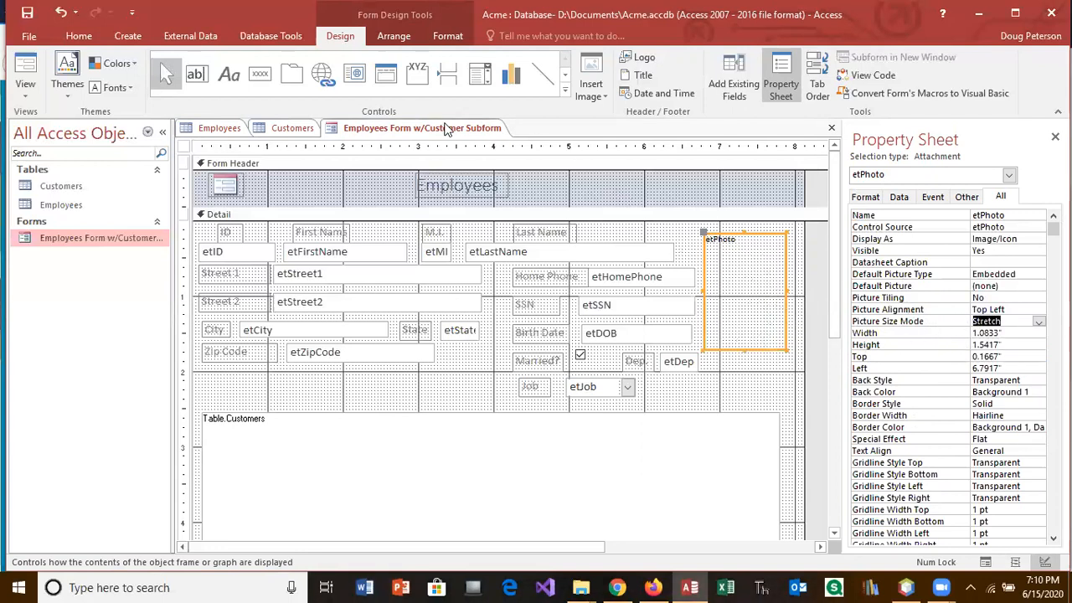
{"action": "left_click", "coordinate": [25, 71]}
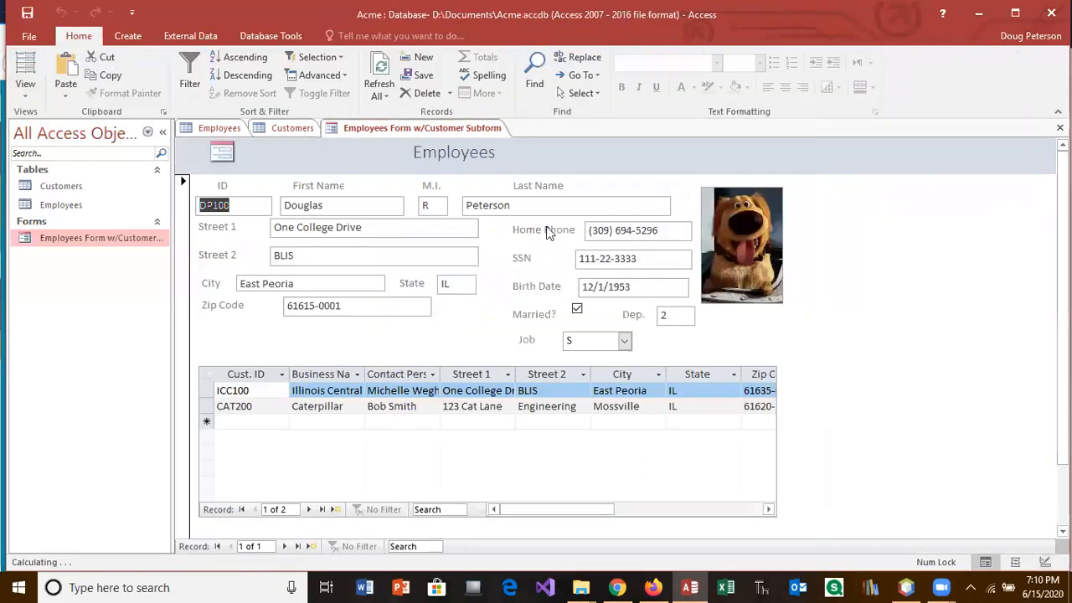
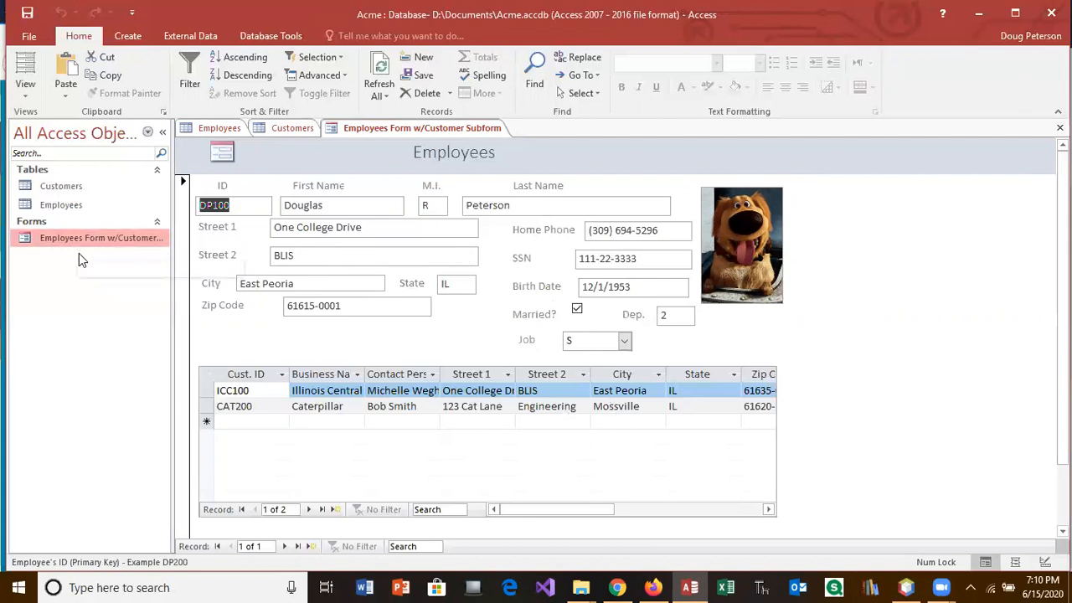
Step: Close the 'Employees Form w/Customer Subform' tab, which brings up the save-changes prompt
{"action": "left_click", "coordinate": [128, 38]}
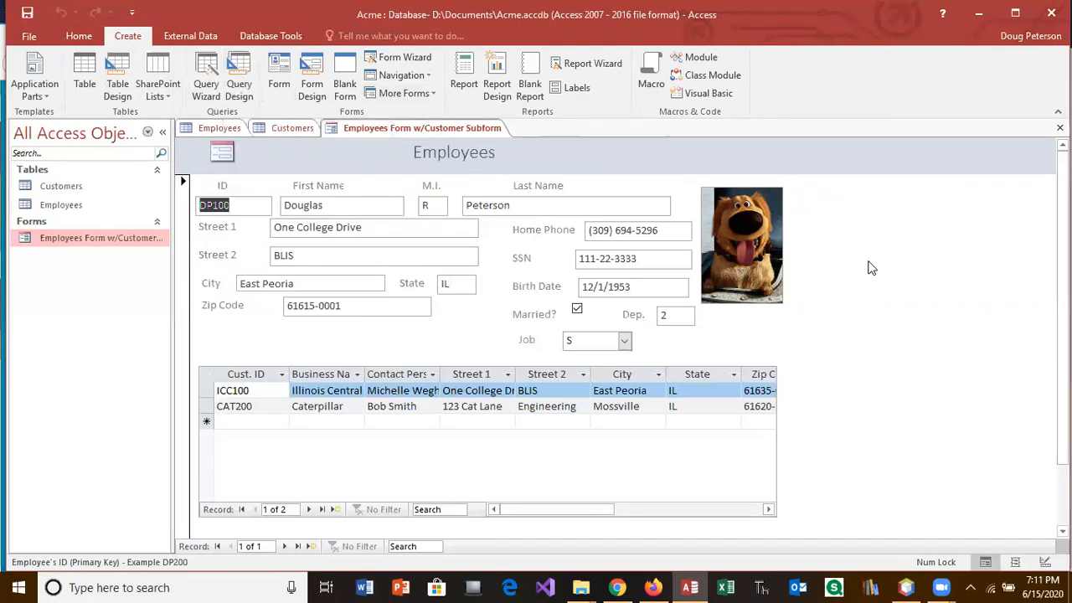
{"action": "left_click", "coordinate": [1059, 128]}
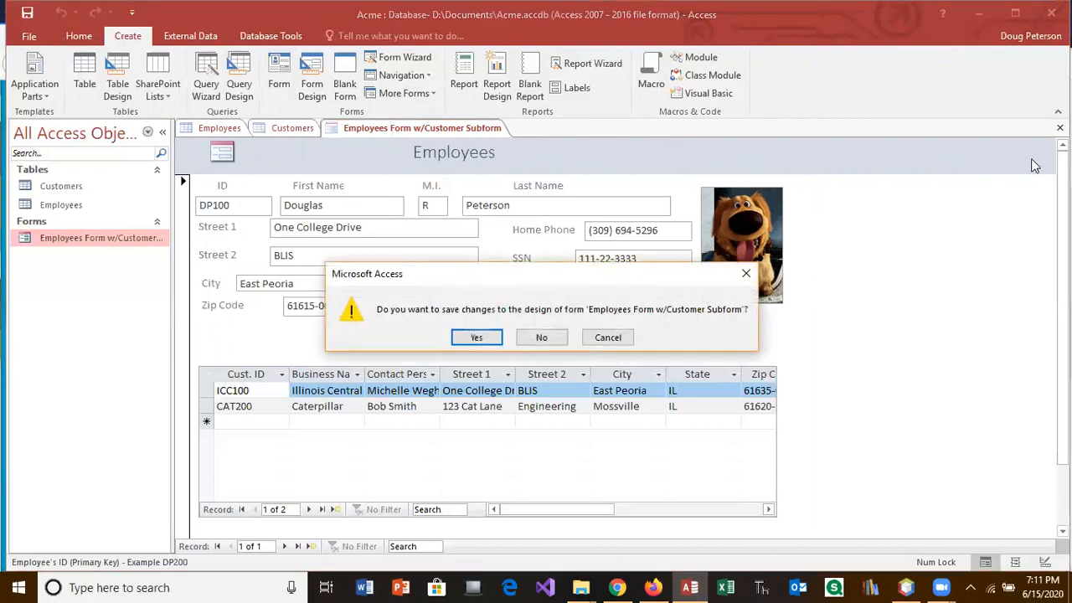
Step: Save the form's design, then close the Customers and Employees tables, saving the layout
{"action": "left_click", "coordinate": [472, 338]}
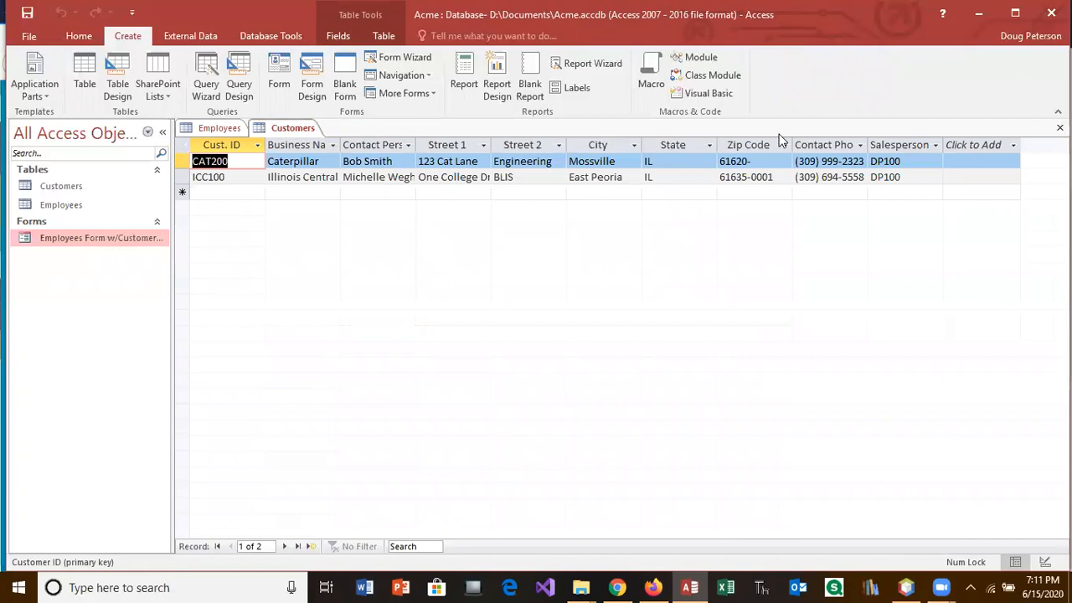
{"action": "left_click", "coordinate": [1060, 127]}
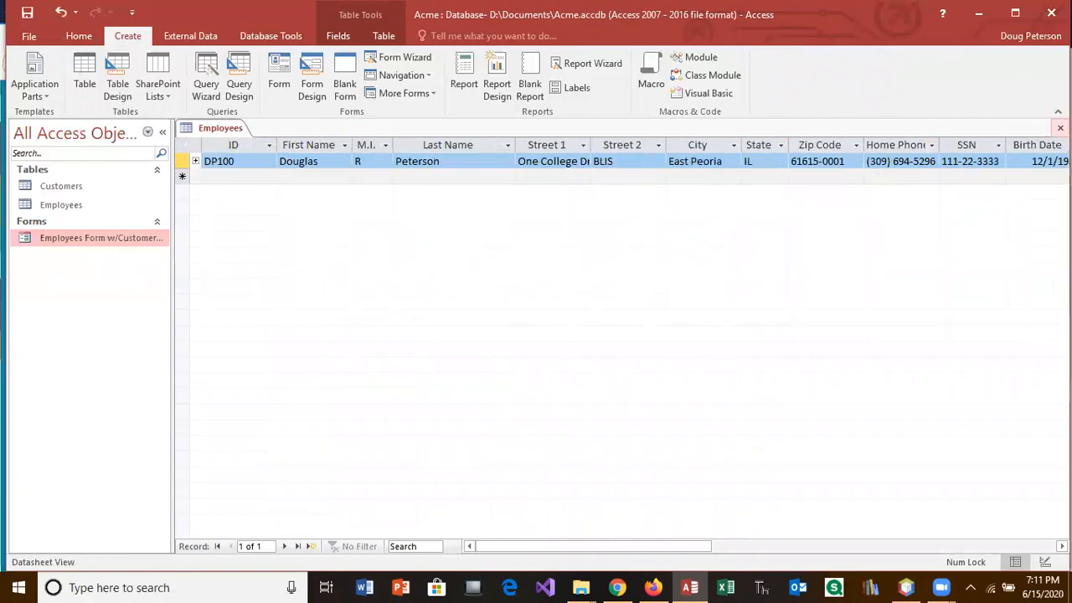
{"action": "left_click", "coordinate": [1060, 127]}
{"action": "left_click", "coordinate": [467, 338]}
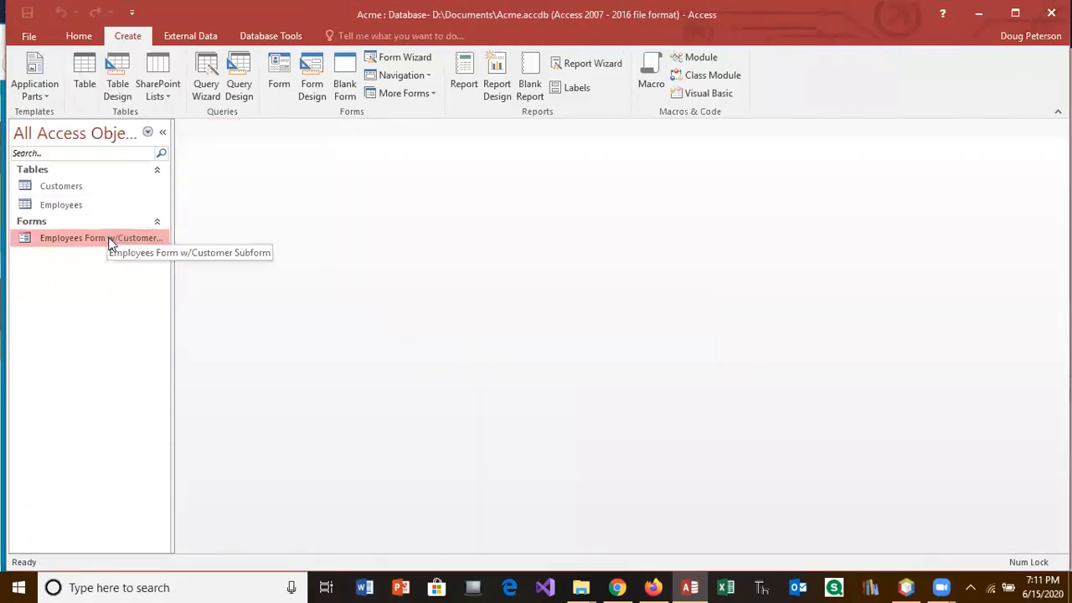
Step: Reopen the Employees table and scroll right to check its Photo and Job columns
{"action": "double_click", "coordinate": [61, 204]}
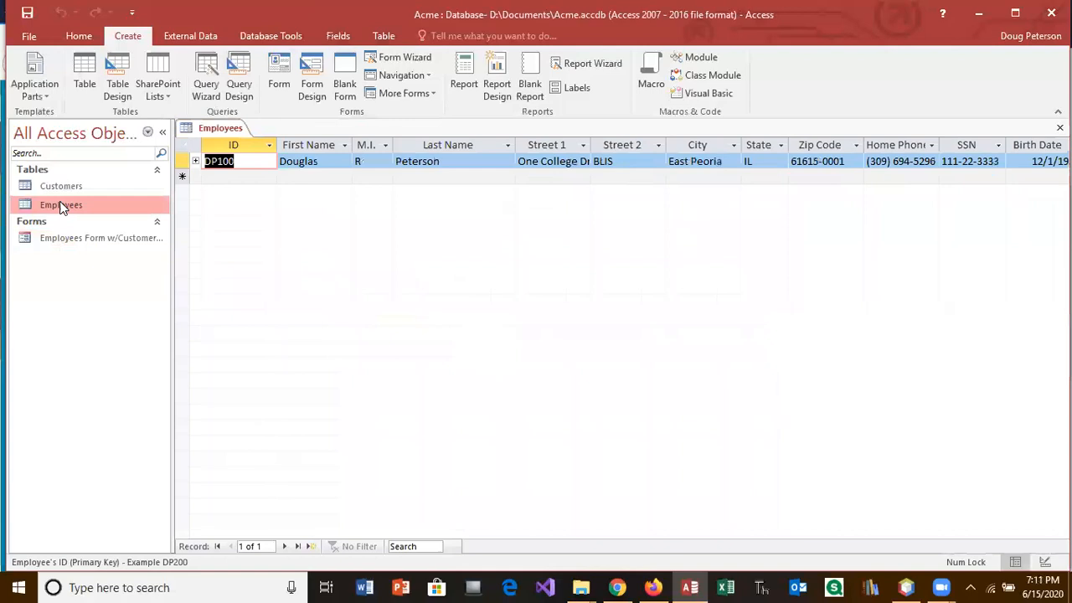
{"action": "left_click_drag", "start_coordinate": [656, 547], "coordinate": [853, 549]}
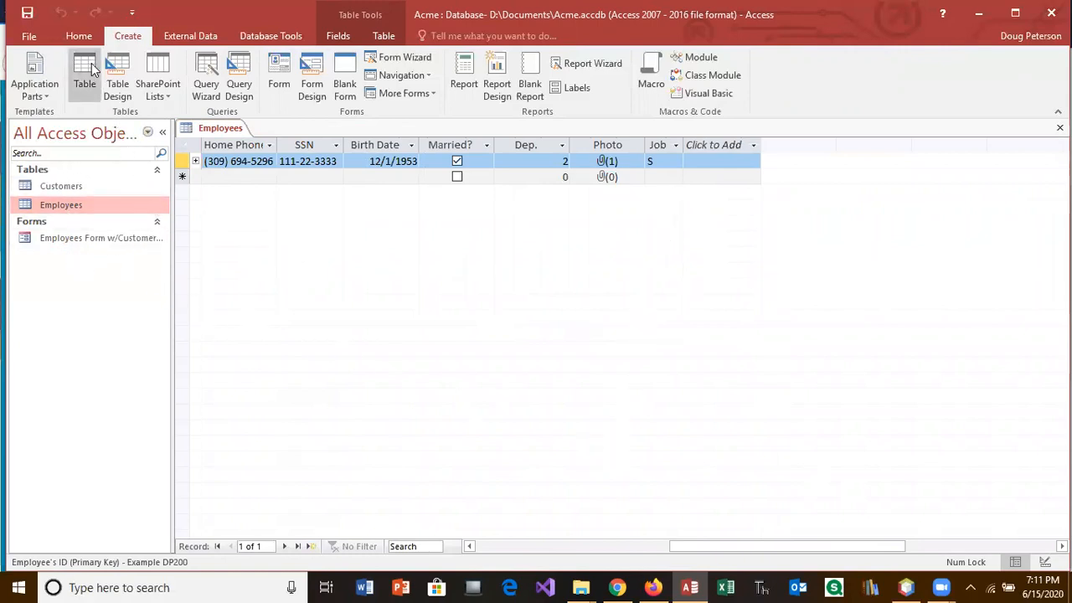
{"action": "left_click", "coordinate": [239, 80]}
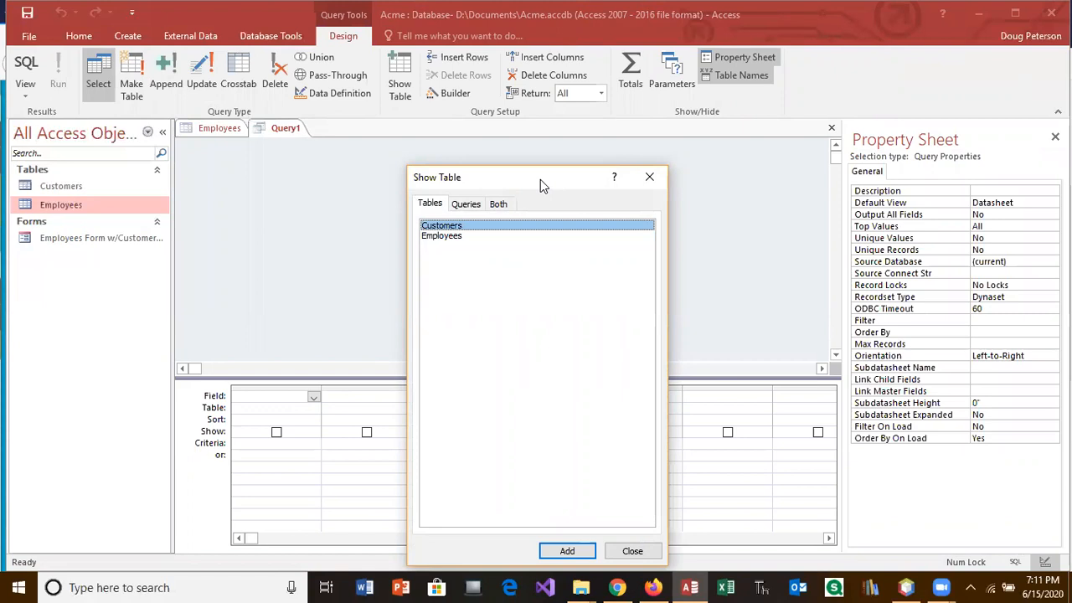
Step: Add the Customers and Employees tables to a new query design
{"action": "left_click_drag", "start_coordinate": [540, 179], "coordinate": [471, 154]}
{"action": "double_click", "coordinate": [394, 204]}
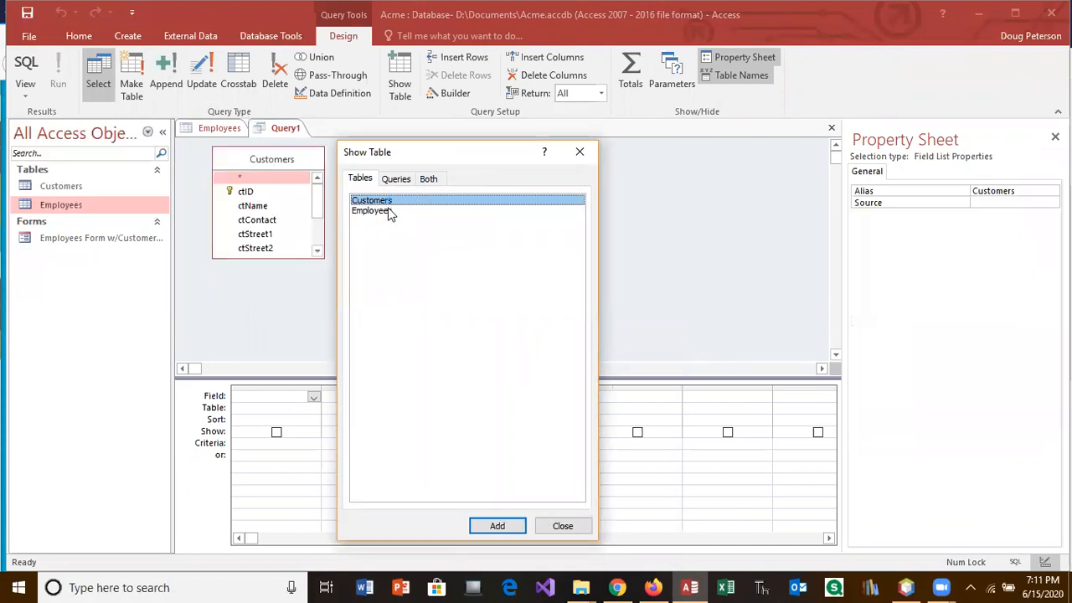
{"action": "double_click", "coordinate": [385, 211]}
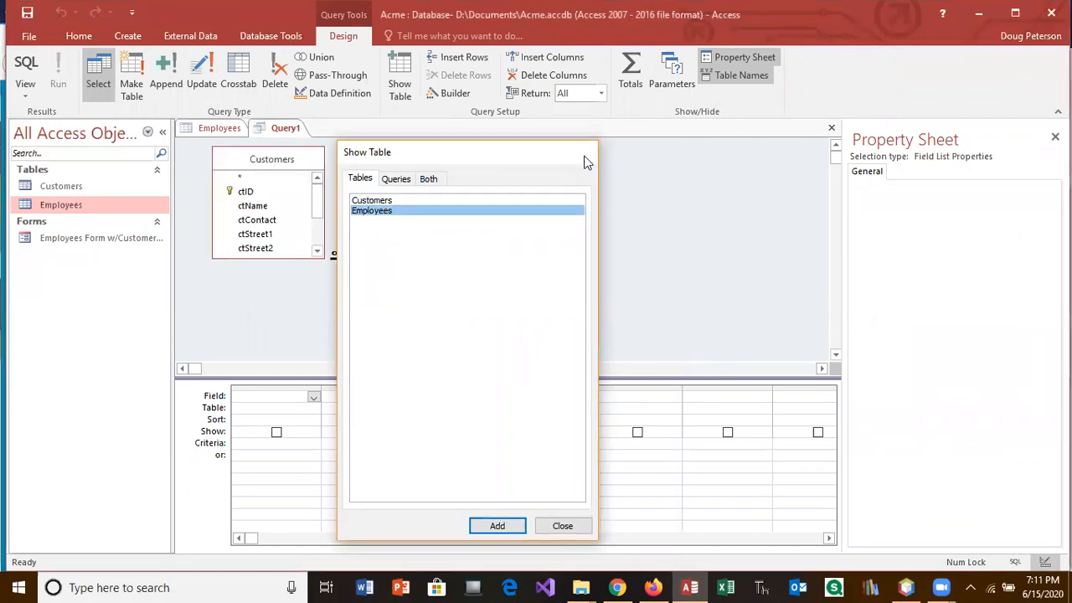
{"action": "left_click", "coordinate": [587, 161]}
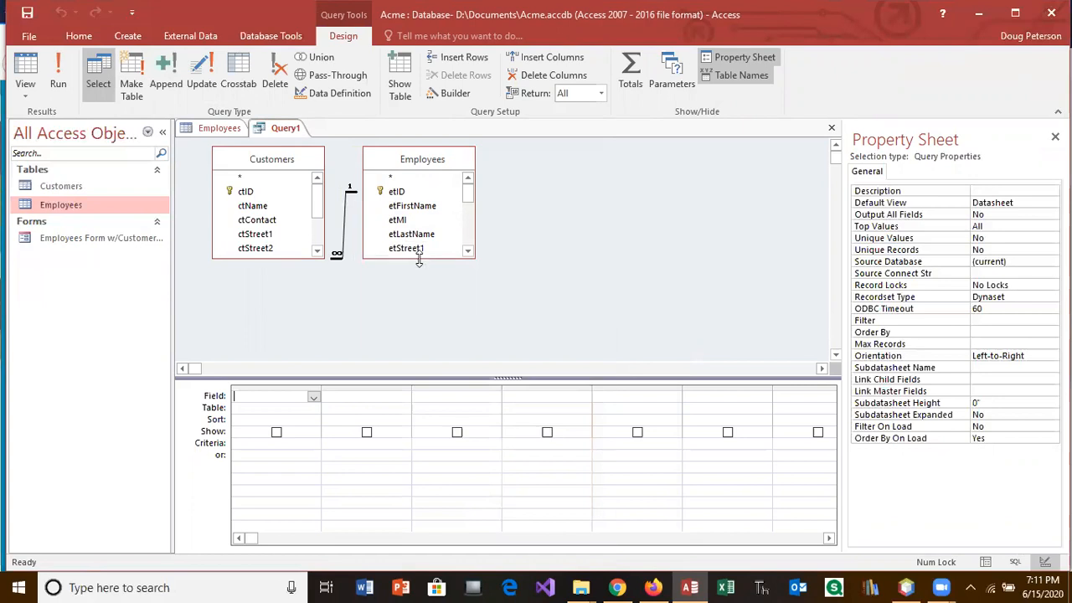
Step: Enlarge both field lists to show all fields, then bring up the assignment in Firefox
{"action": "left_click_drag", "start_coordinate": [419, 260], "coordinate": [450, 361]}
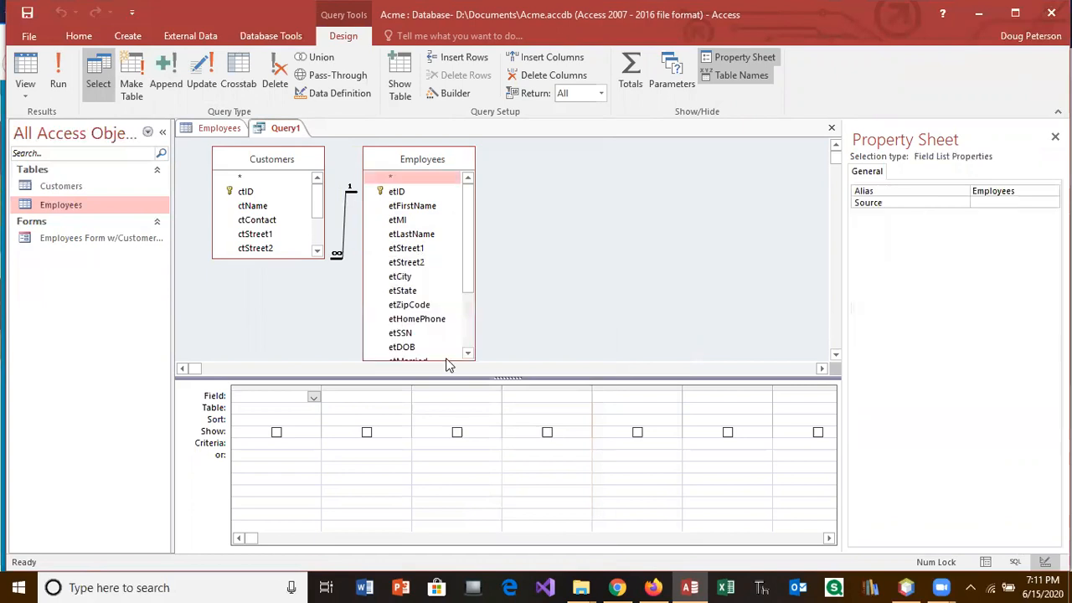
{"action": "left_click", "coordinate": [289, 259]}
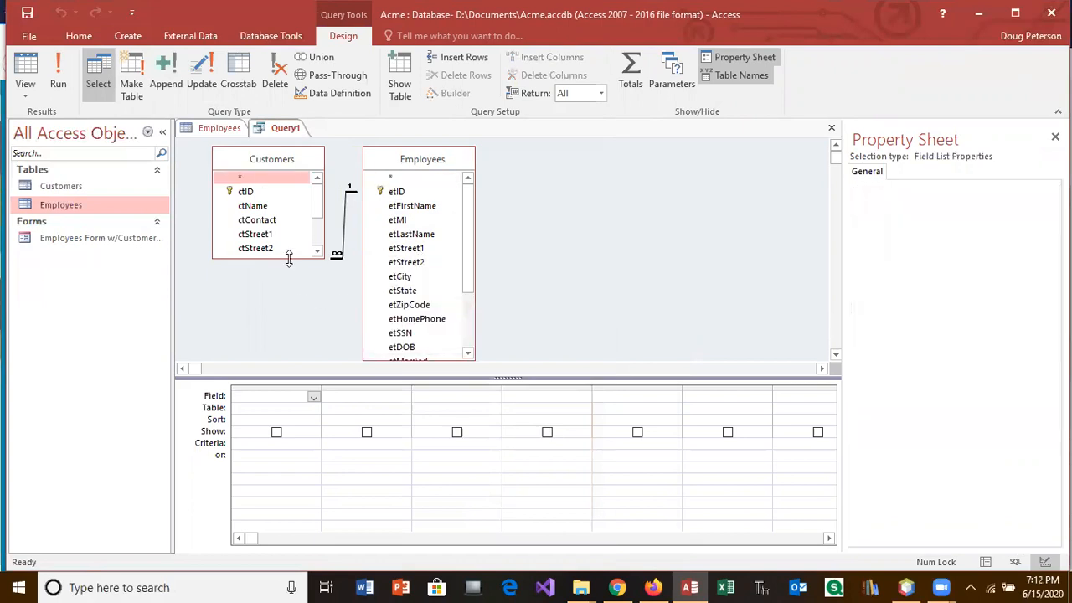
{"action": "left_click_drag", "start_coordinate": [289, 259], "coordinate": [289, 357]}
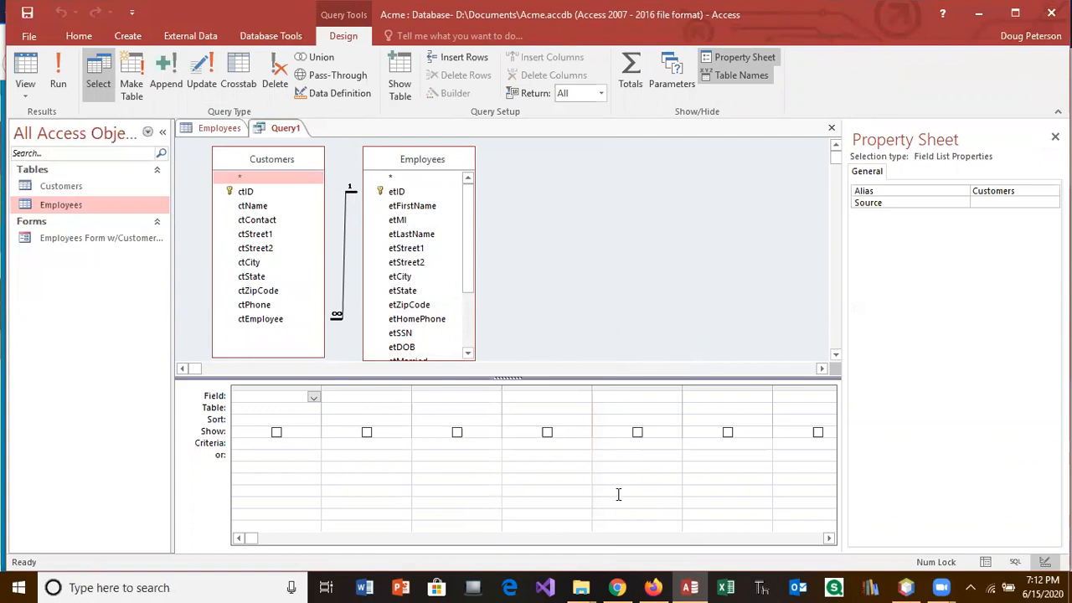
{"action": "left_click", "coordinate": [651, 587]}
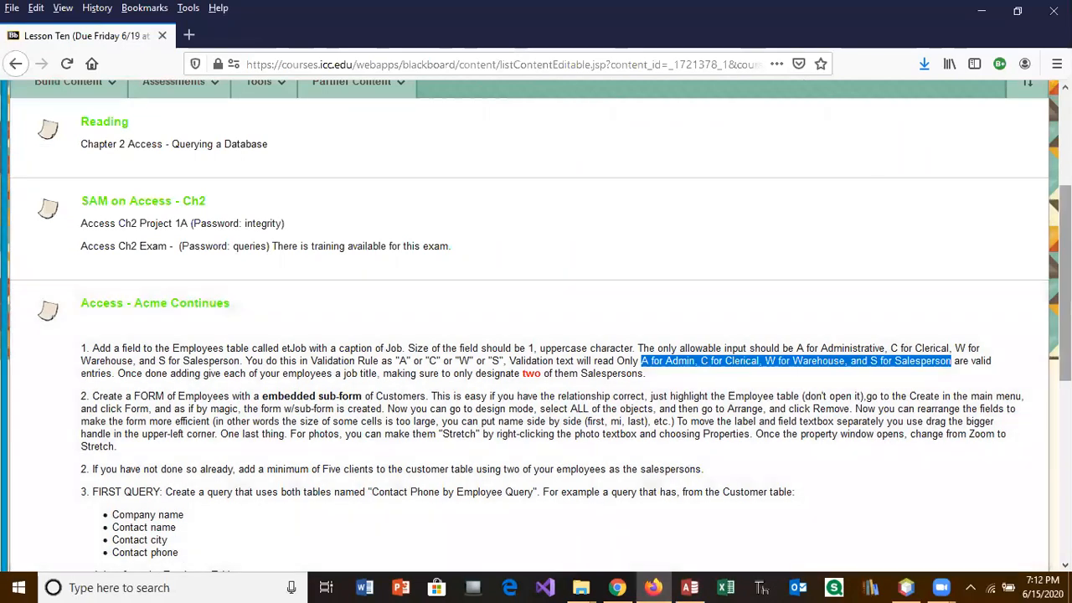
Step: Read the FIRST QUERY field requirements in Blackboard, then go back to Access
{"action": "scroll", "coordinate": [1005, 399], "scroll_direction": "down", "scroll_amount": 2}
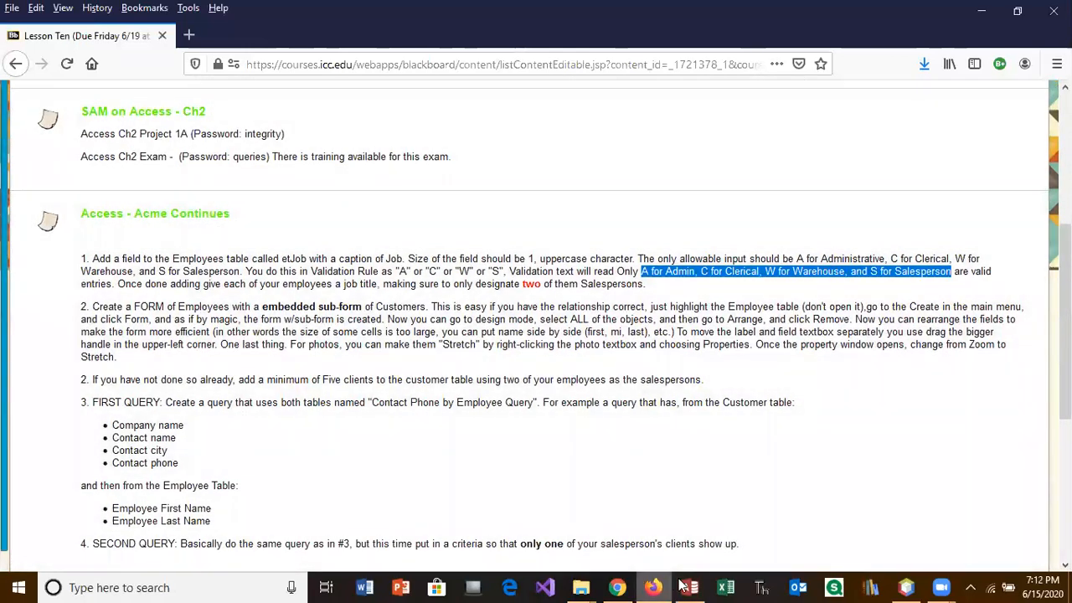
{"action": "left_click", "coordinate": [690, 587]}
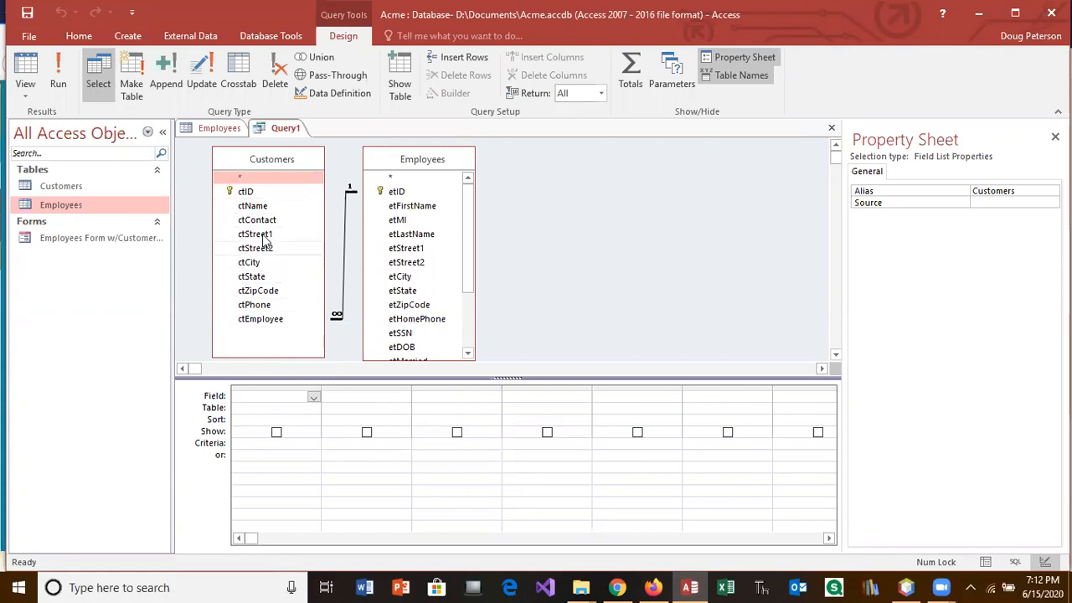
Step: Add ctName and ctContact to the query grid, rechecking the assignment instructions along the way
{"action": "left_click_drag", "start_coordinate": [248, 209], "coordinate": [263, 407]}
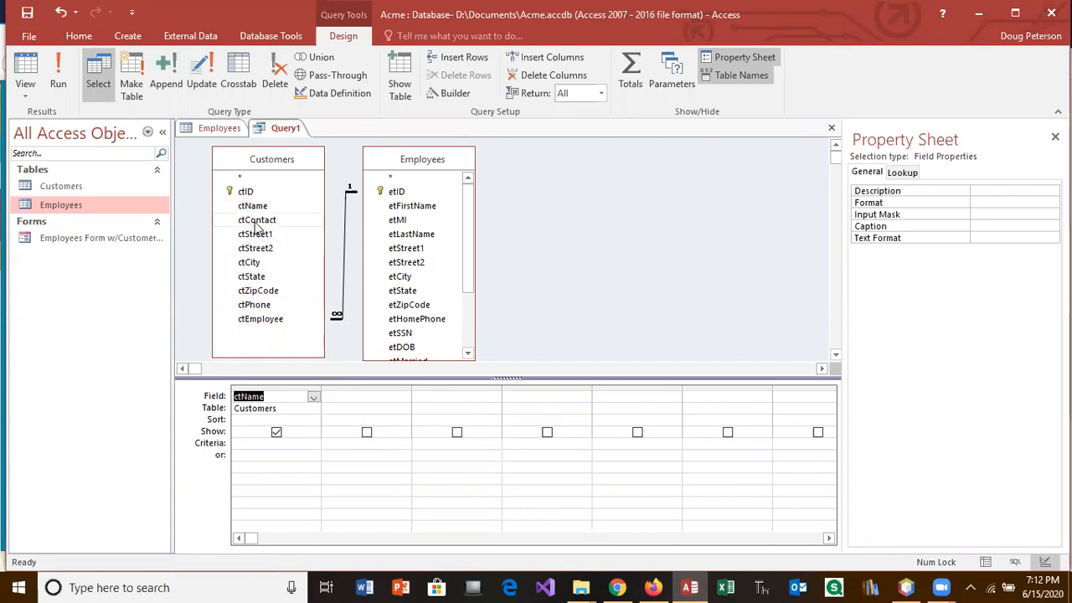
{"action": "double_click", "coordinate": [258, 222]}
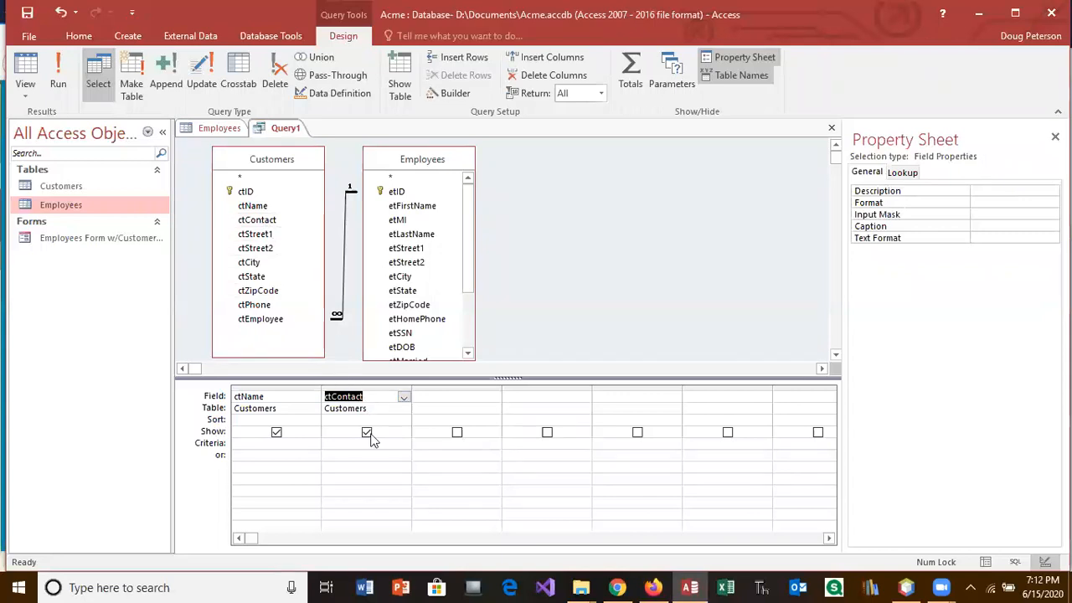
{"action": "left_click", "coordinate": [652, 587]}
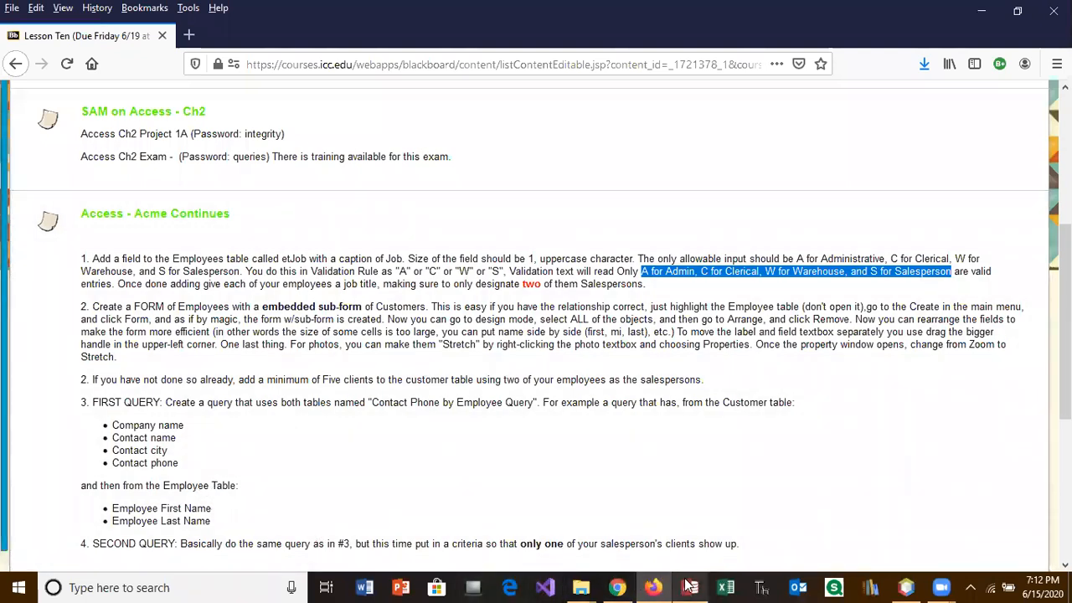
{"action": "left_click", "coordinate": [690, 587]}
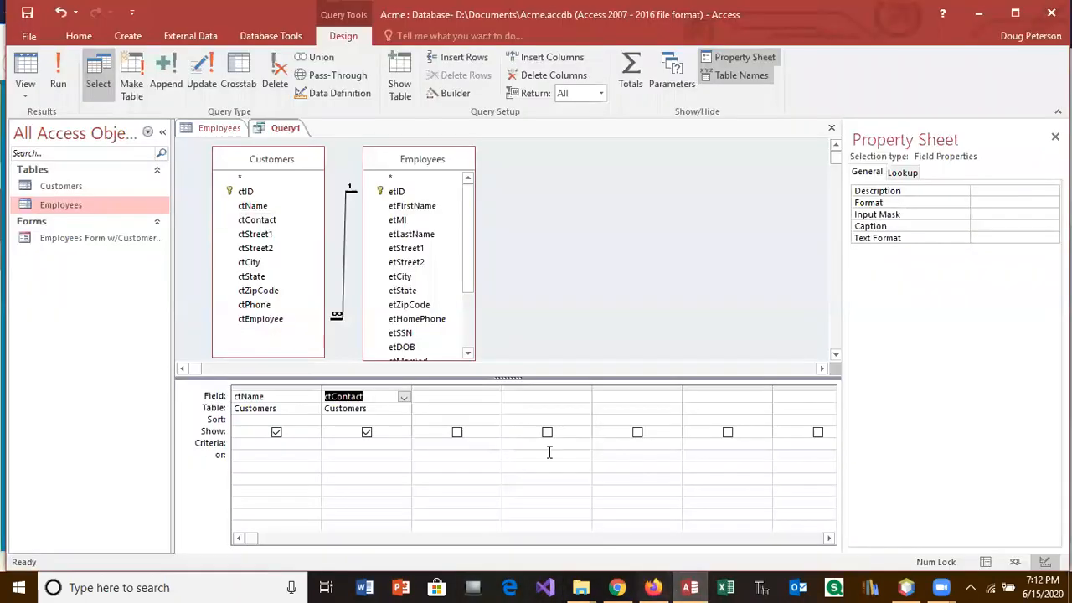
Step: Add ctCity, ctPhone, etFirstName and etLastName, then run the query, which lists two customers
{"action": "left_click", "coordinate": [254, 263]}
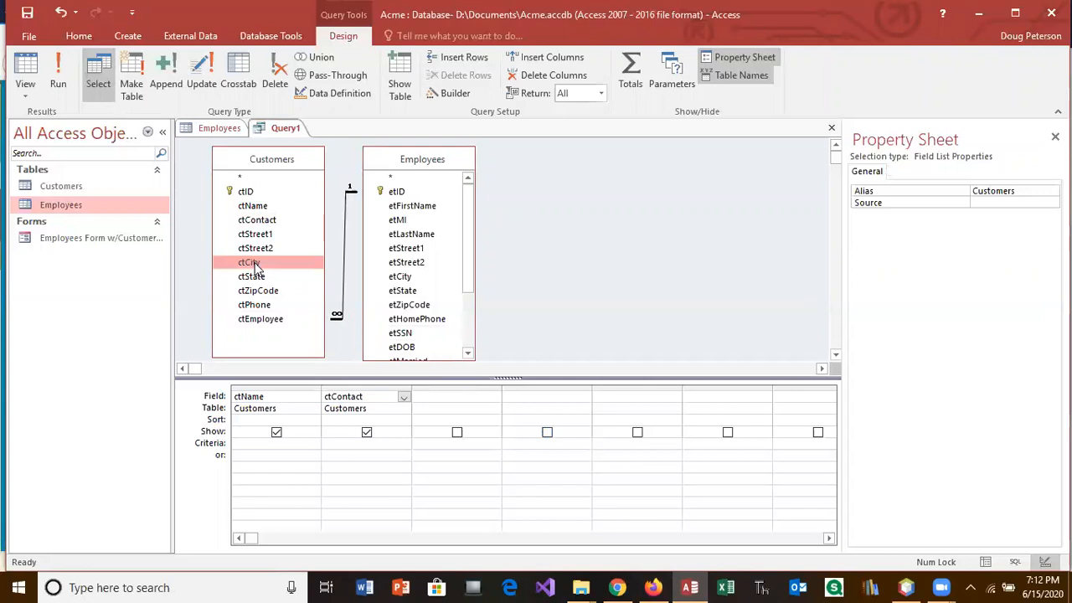
{"action": "double_click", "coordinate": [254, 263]}
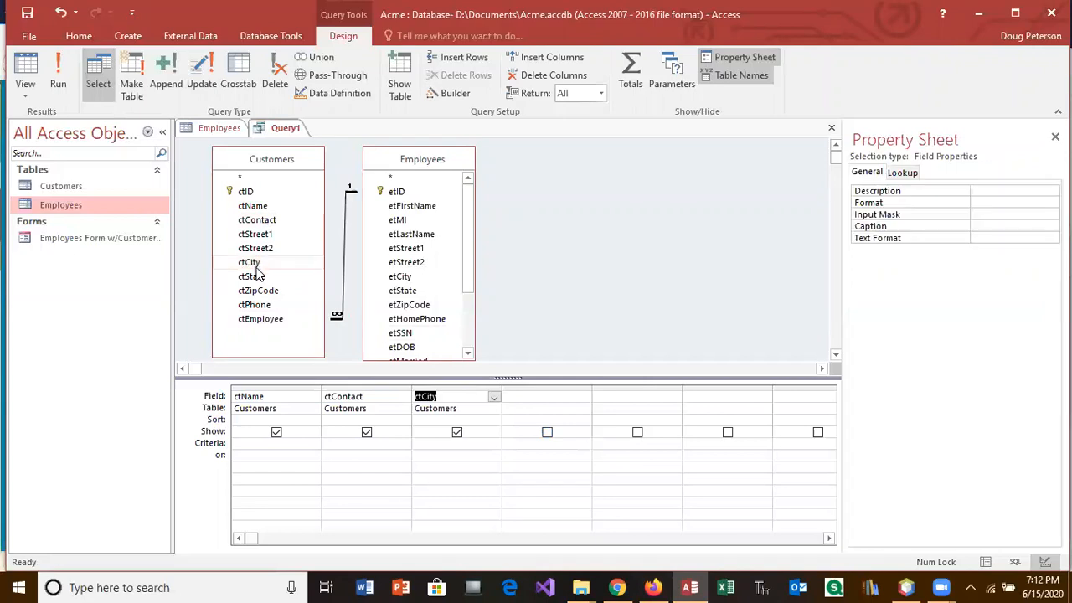
{"action": "double_click", "coordinate": [268, 307]}
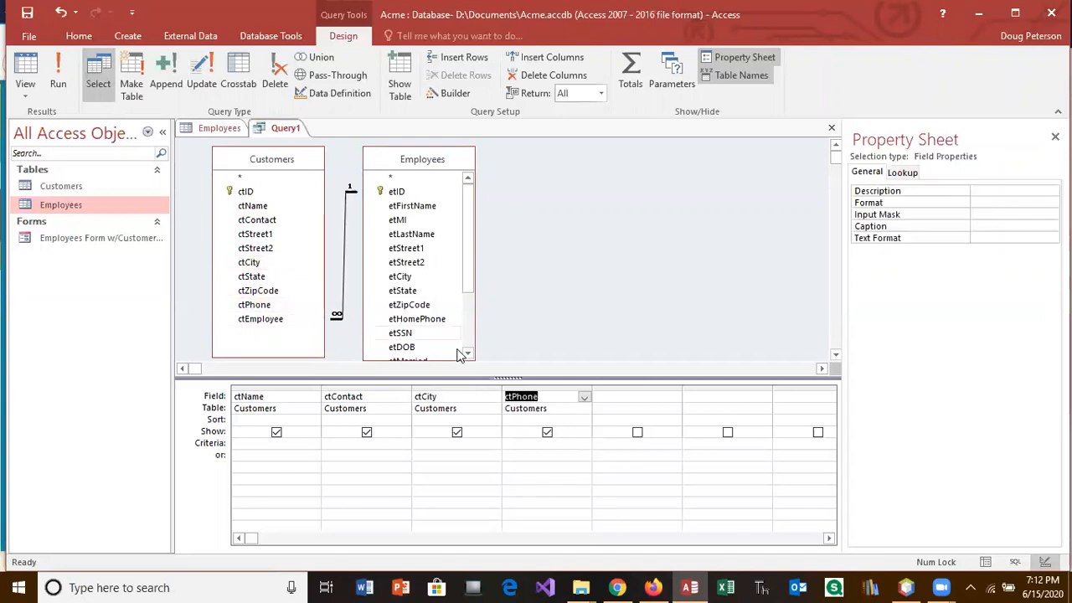
{"action": "double_click", "coordinate": [415, 209]}
{"action": "double_click", "coordinate": [419, 235]}
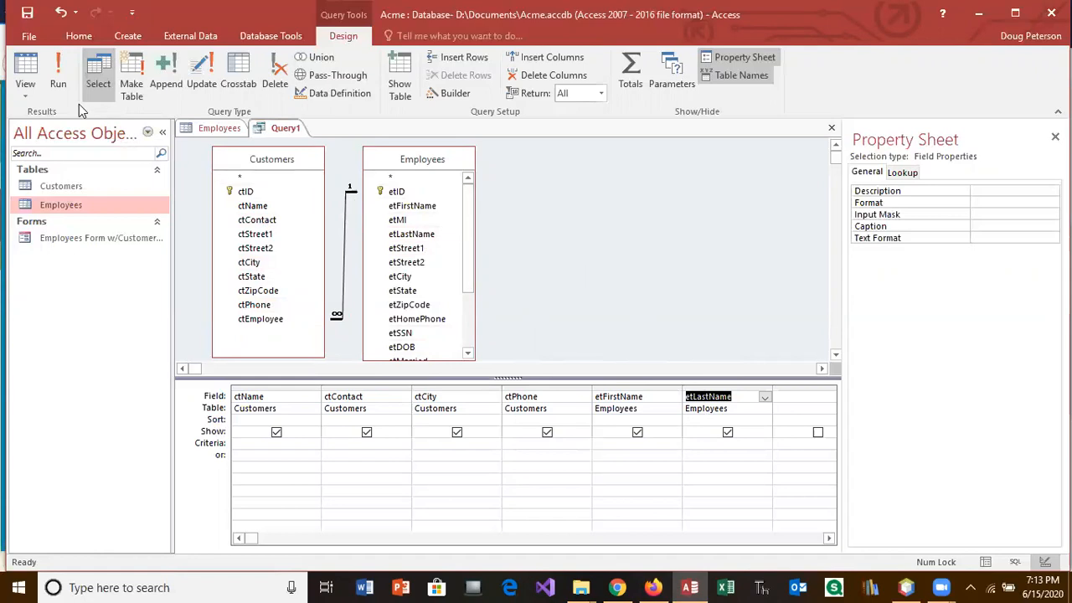
{"action": "left_click", "coordinate": [58, 77]}
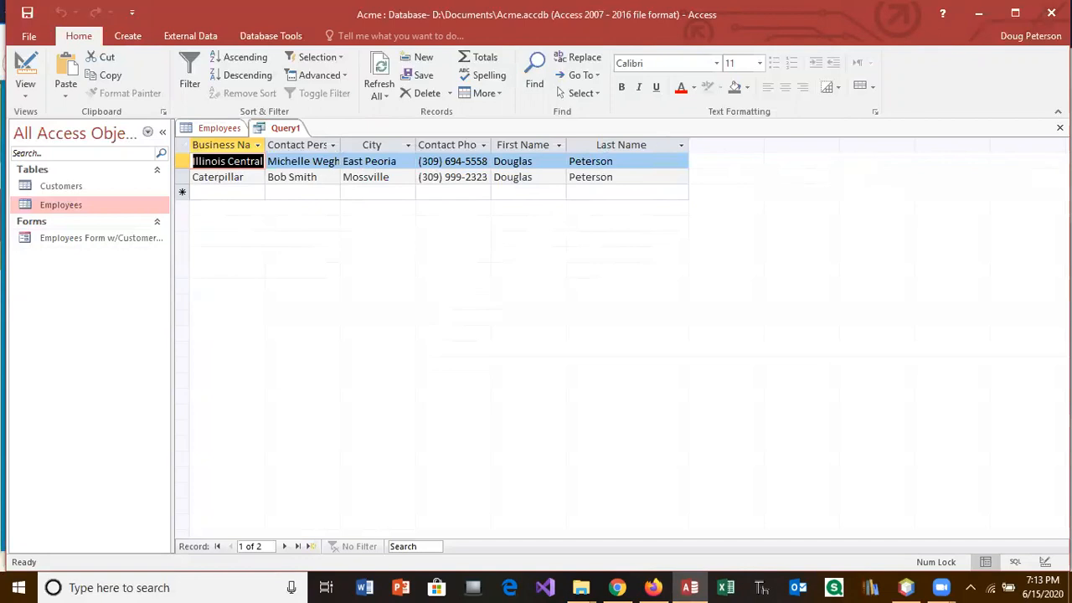
Step: Close Query1, confirm saving, and name it 'Customer Info Salesperson'
{"action": "left_click", "coordinate": [1060, 127]}
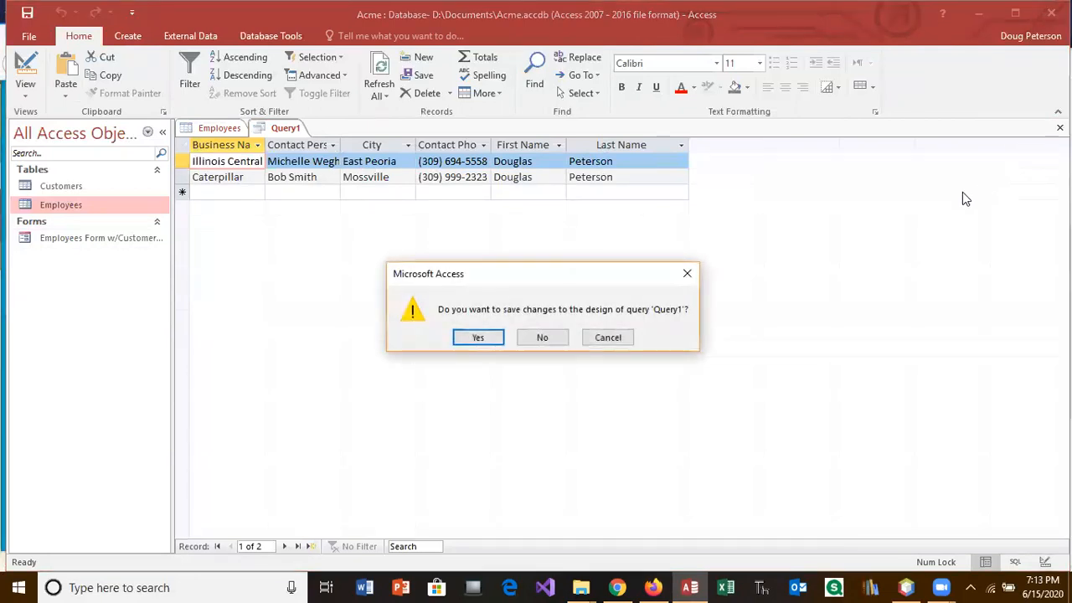
{"action": "left_click", "coordinate": [488, 340]}
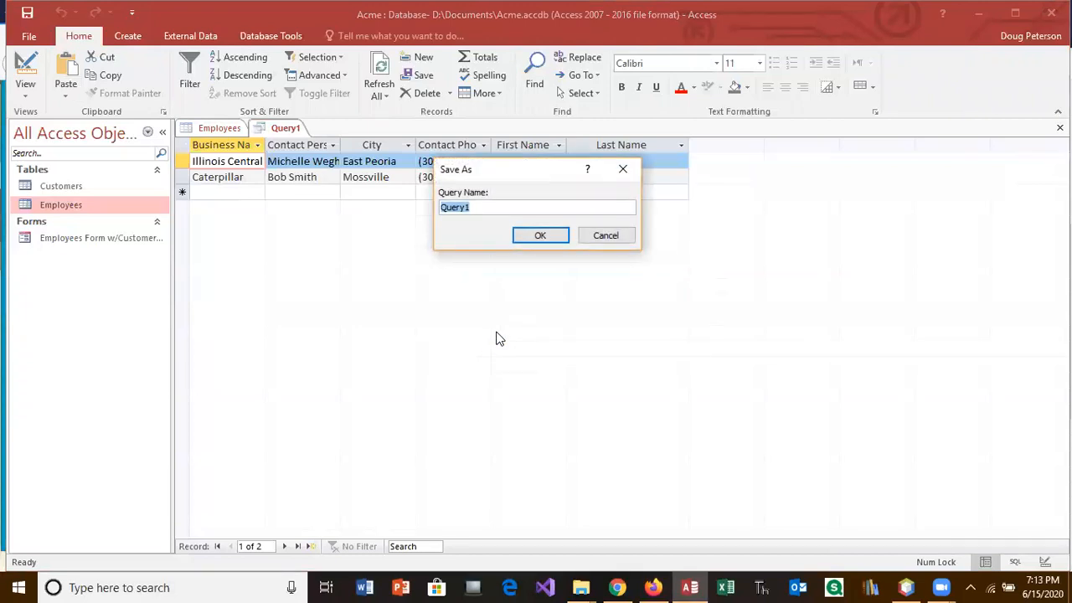
{"action": "type", "text": "Customer Salesper"}
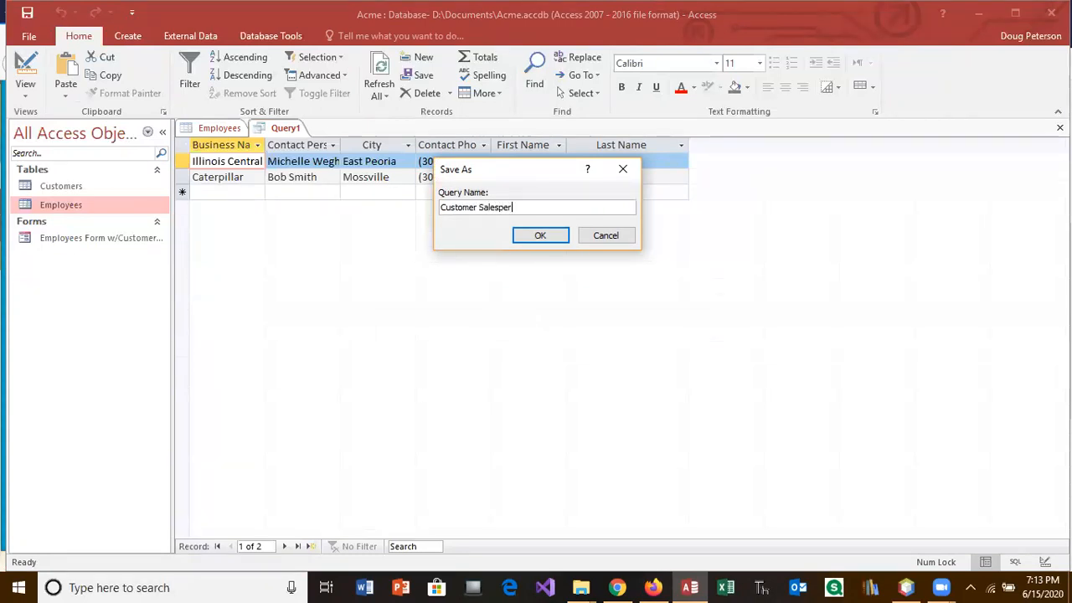
{"action": "key", "text": "BackSpace"}
{"action": "key", "text": "BackSpace"}
{"action": "key", "text": "BackSpace"}
{"action": "key", "text": "BackSpace"}
{"action": "key", "text": "BackSpace"}
{"action": "key", "text": "BackSpace"}
{"action": "key", "text": "BackSpace"}
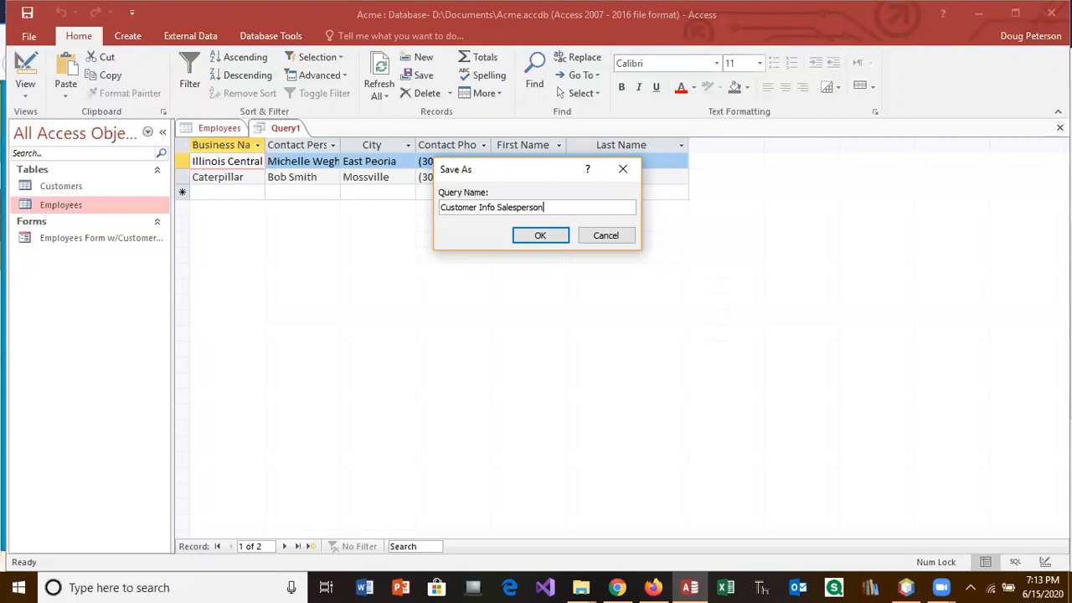
{"action": "left_click", "coordinate": [540, 235]}
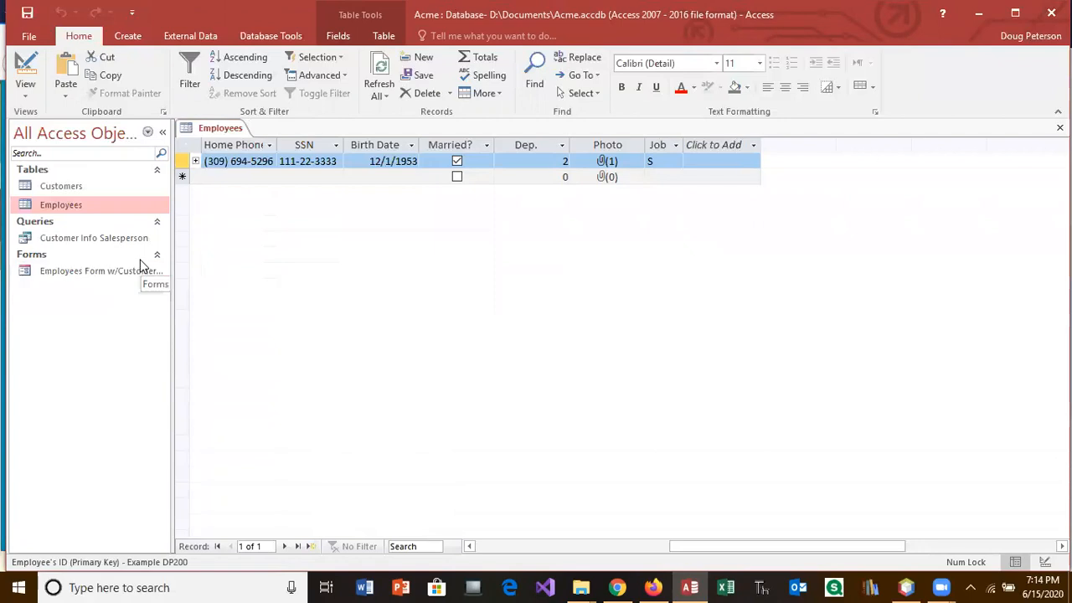
Step: Close the Employees table, then open and close the Customer Info Salesperson query to verify its records
{"action": "left_click", "coordinate": [140, 259]}
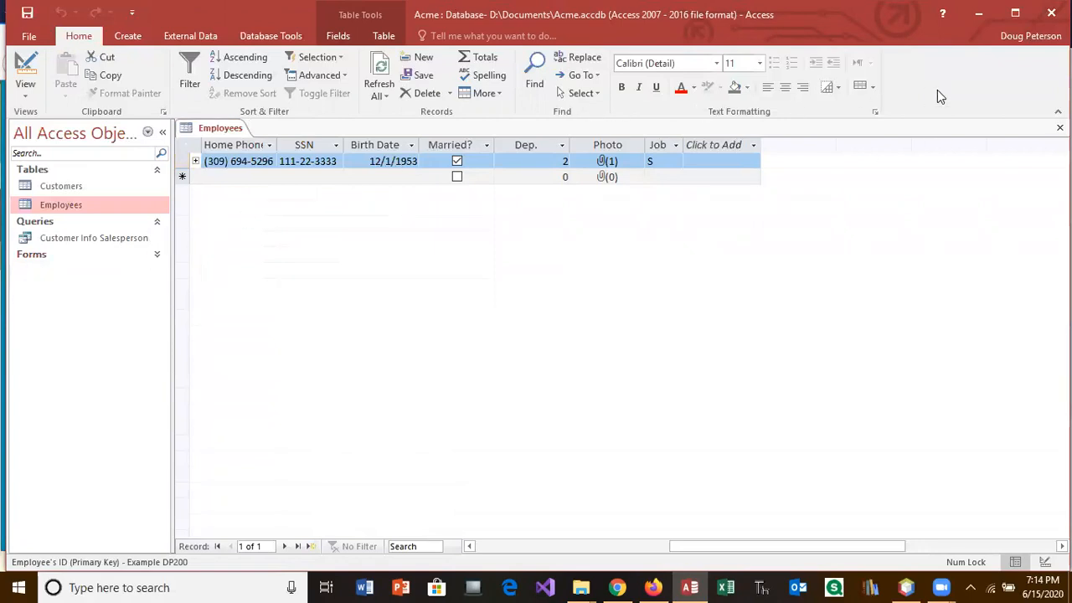
{"action": "left_click", "coordinate": [1059, 127]}
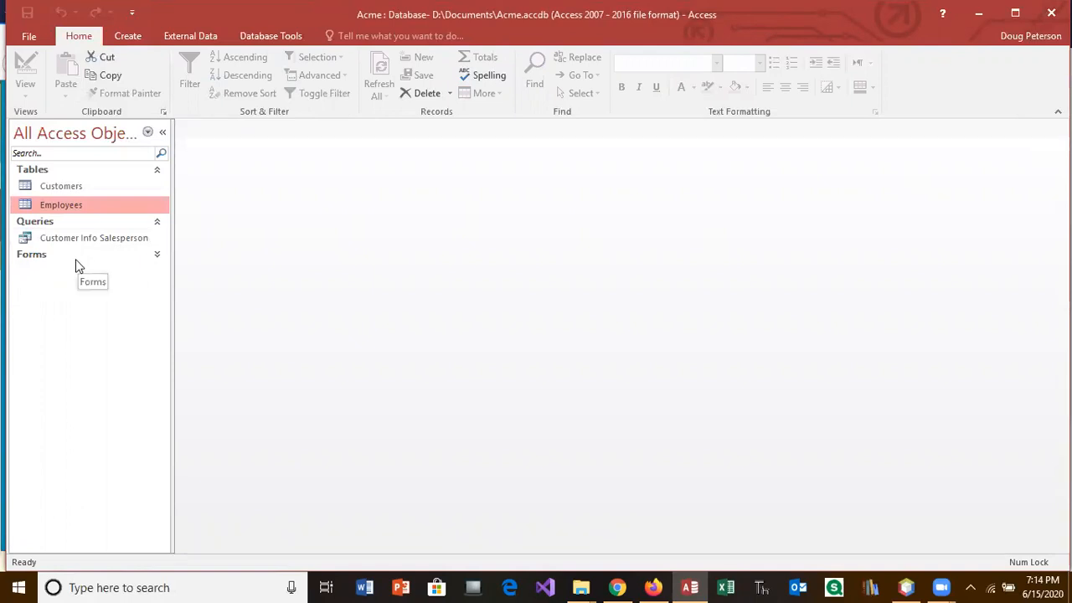
{"action": "left_click", "coordinate": [158, 255]}
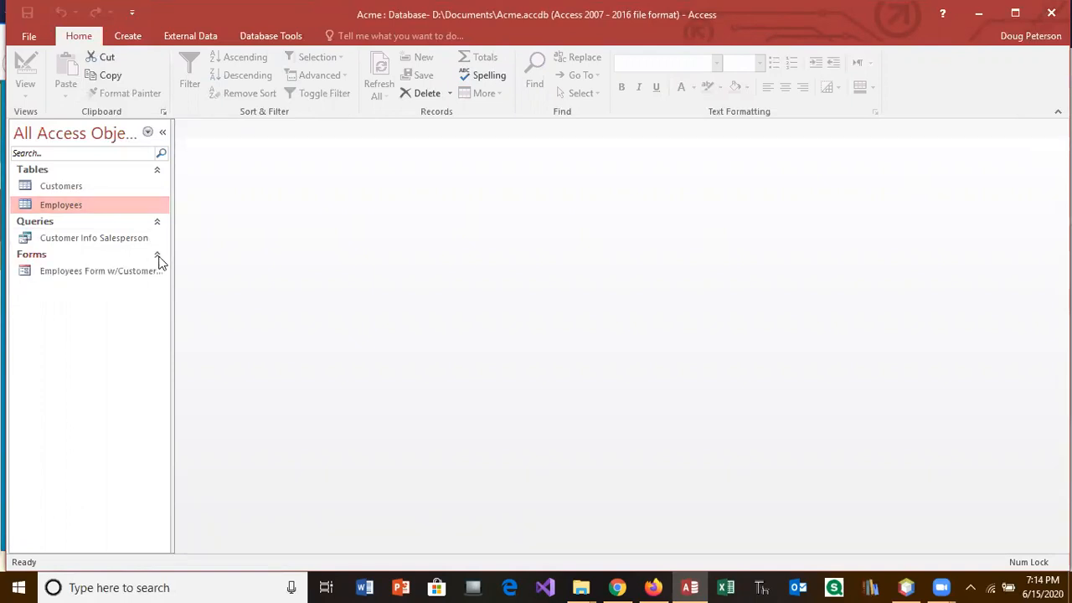
{"action": "double_click", "coordinate": [112, 241]}
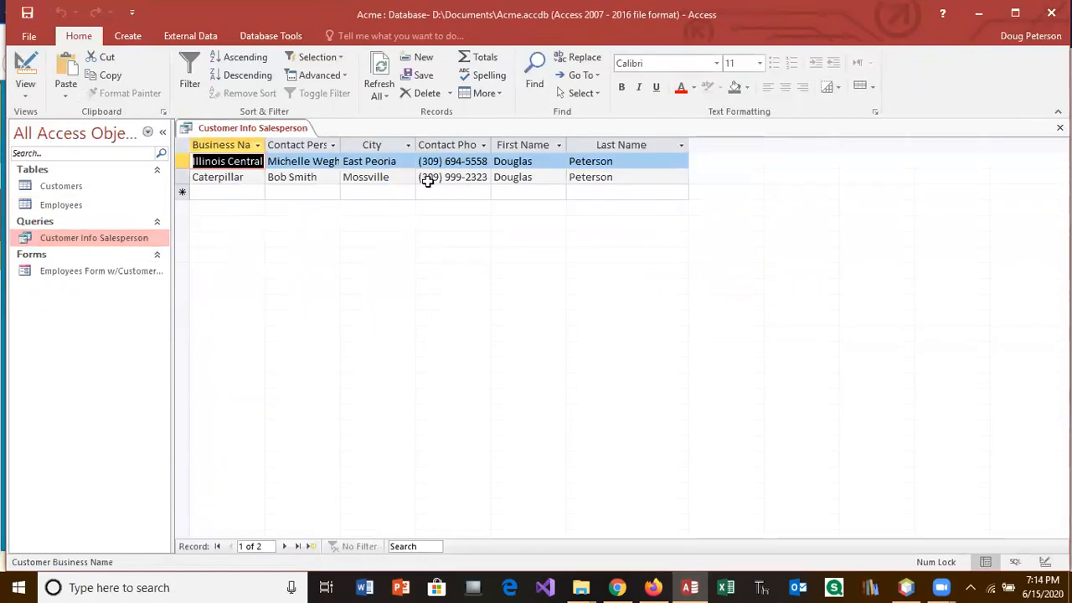
{"action": "left_click", "coordinate": [1059, 127]}
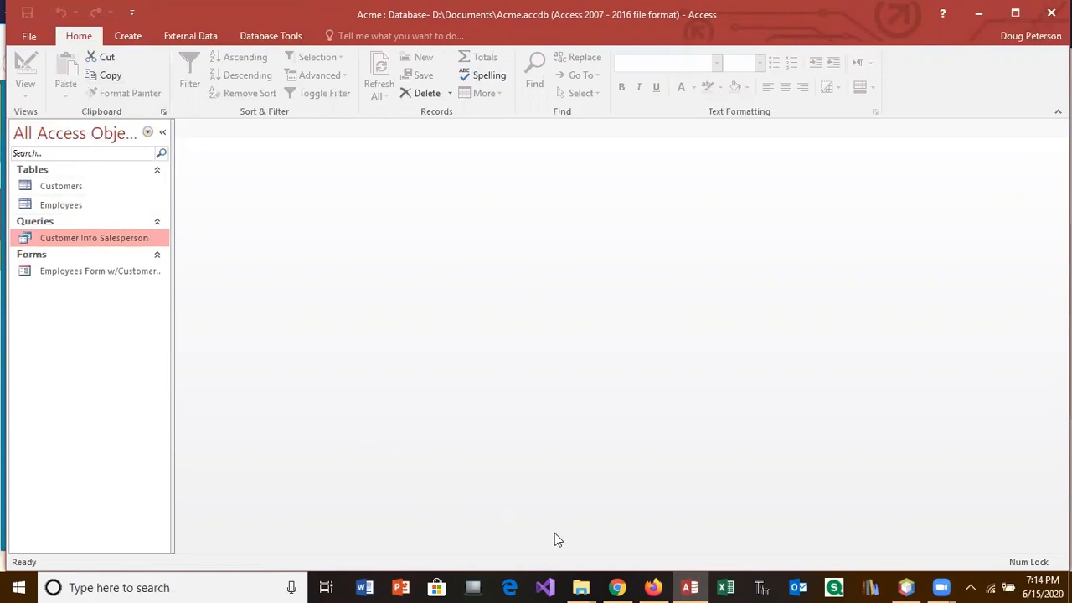
{"action": "mouse_move", "coordinate": [685, 585]}
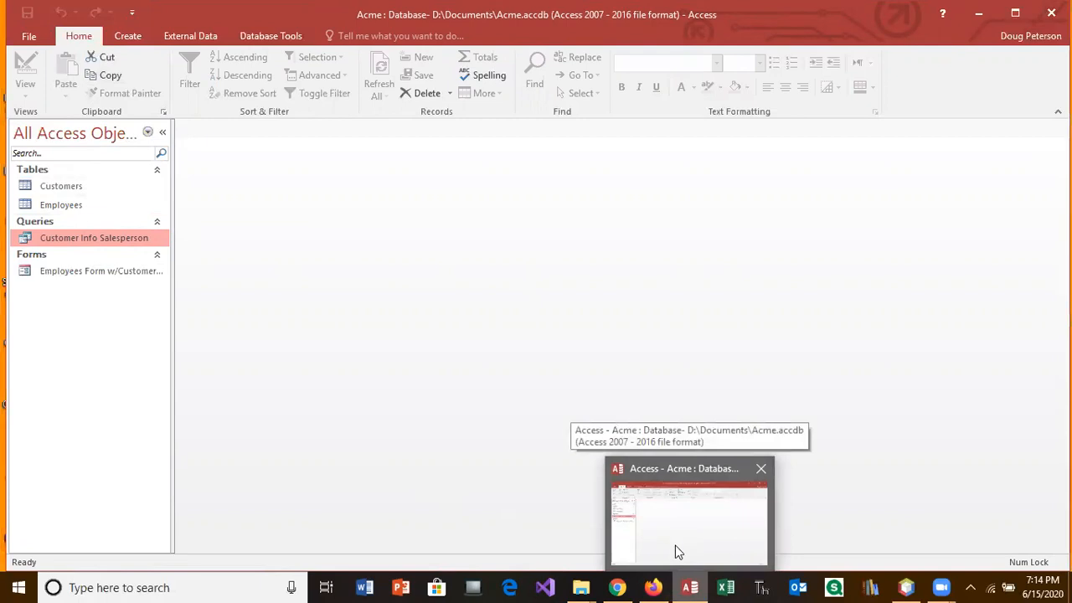
{"action": "left_click", "coordinate": [654, 587]}
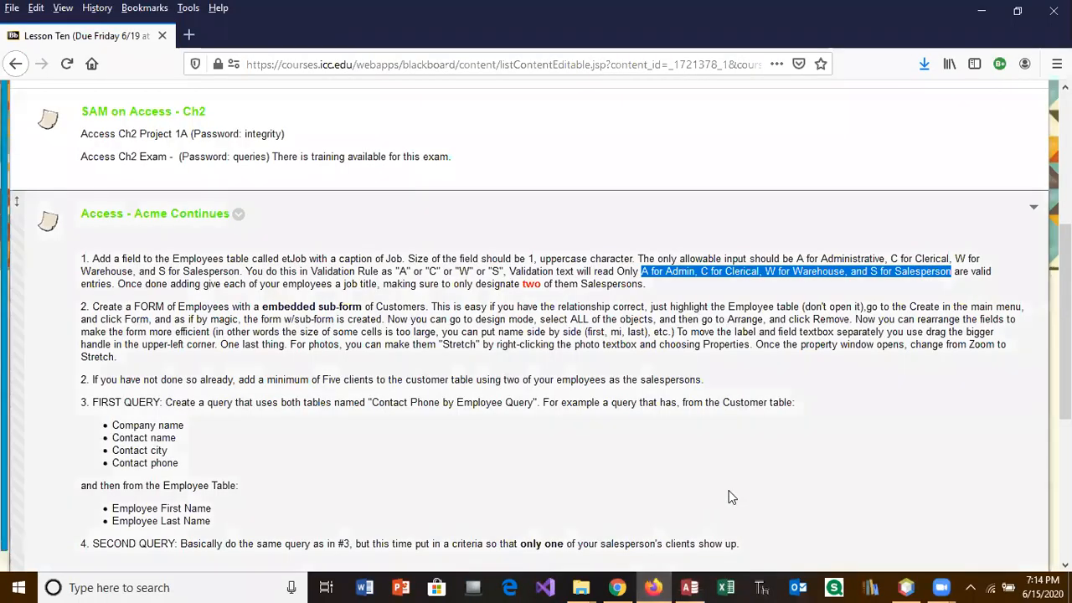
{"action": "scroll", "coordinate": [729, 498], "scroll_direction": "down", "scroll_amount": 3}
{"action": "scroll", "coordinate": [728, 497], "scroll_direction": "down", "scroll_amount": 2}
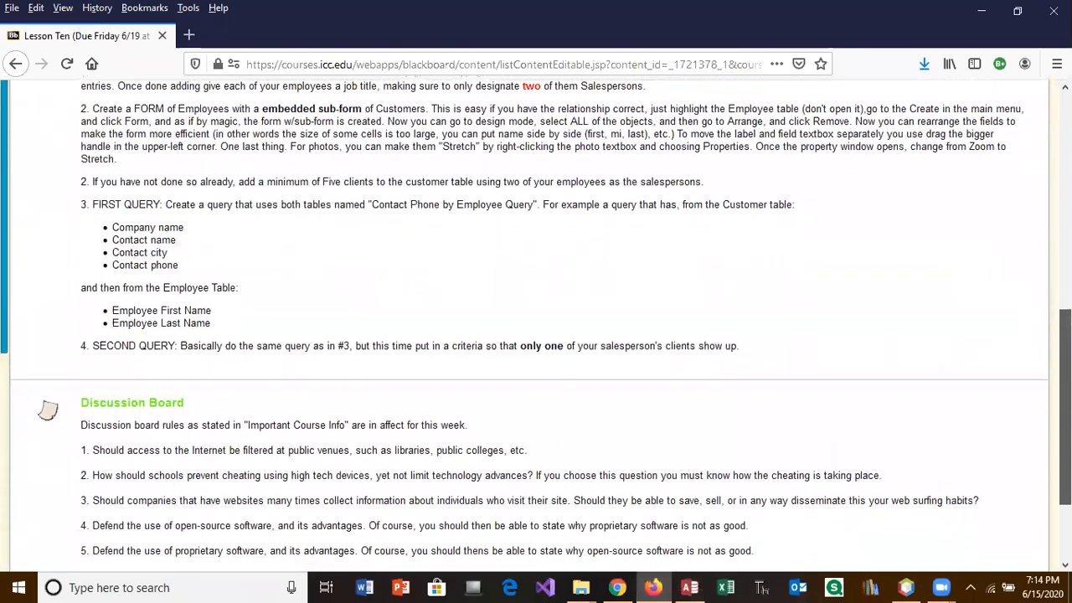
{"action": "scroll", "coordinate": [729, 336], "scroll_direction": "up", "scroll_amount": 5}
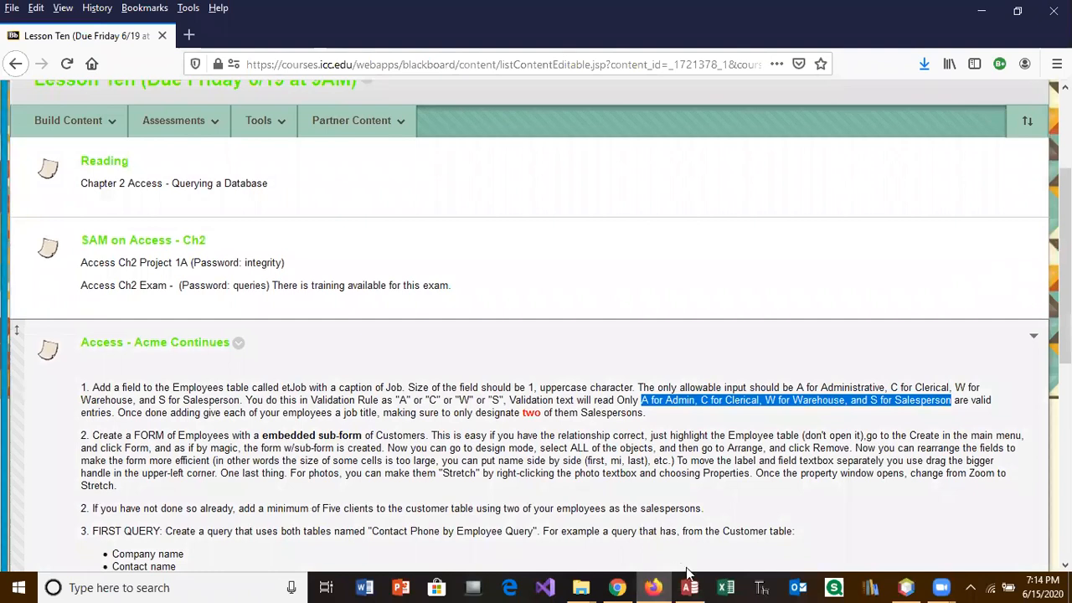
{"action": "left_click", "coordinate": [688, 582]}
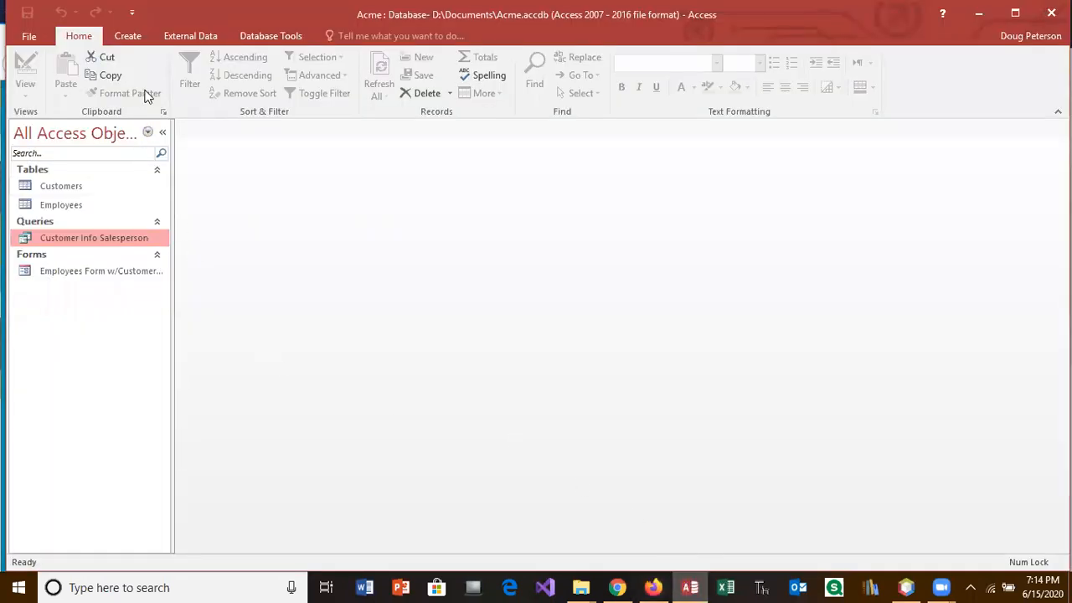
Step: Start a new query design containing the Customers and Employees tables
{"action": "left_click", "coordinate": [133, 36]}
{"action": "left_click", "coordinate": [237, 75]}
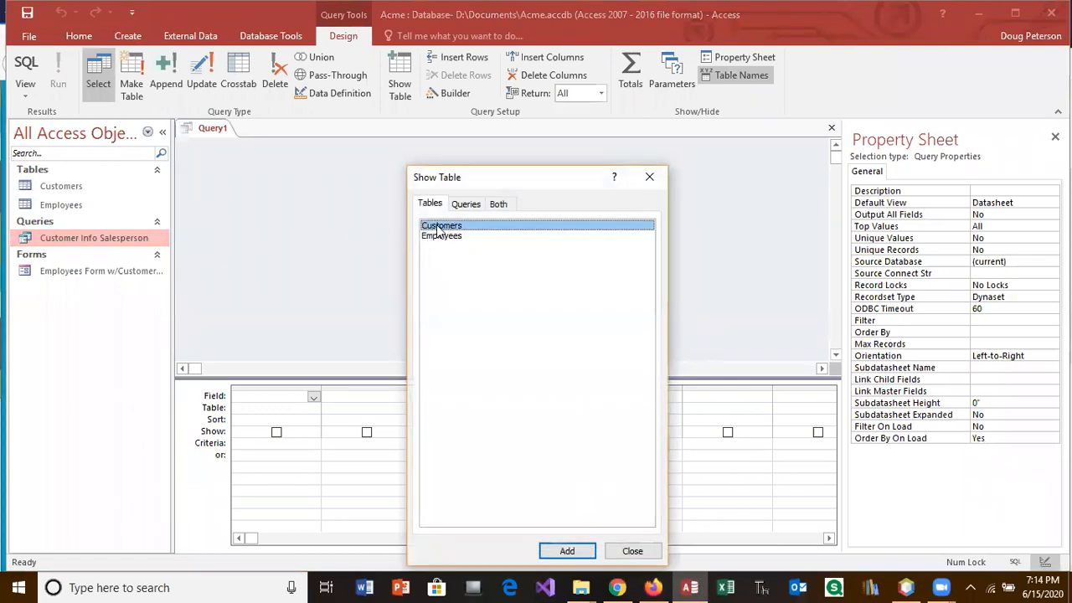
{"action": "double_click", "coordinate": [441, 229]}
{"action": "double_click", "coordinate": [444, 238]}
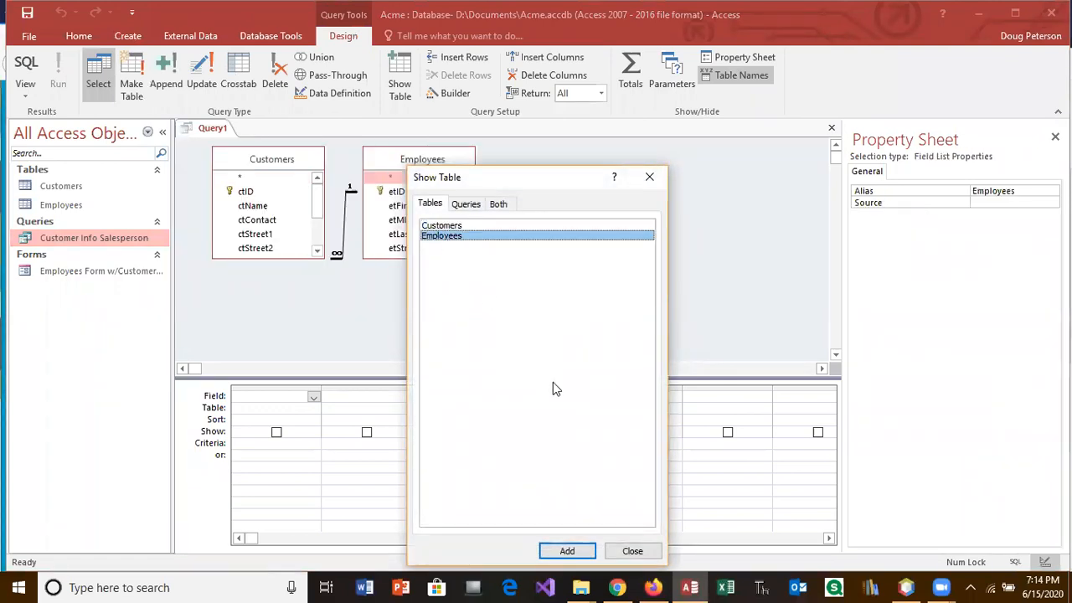
{"action": "left_click", "coordinate": [647, 549]}
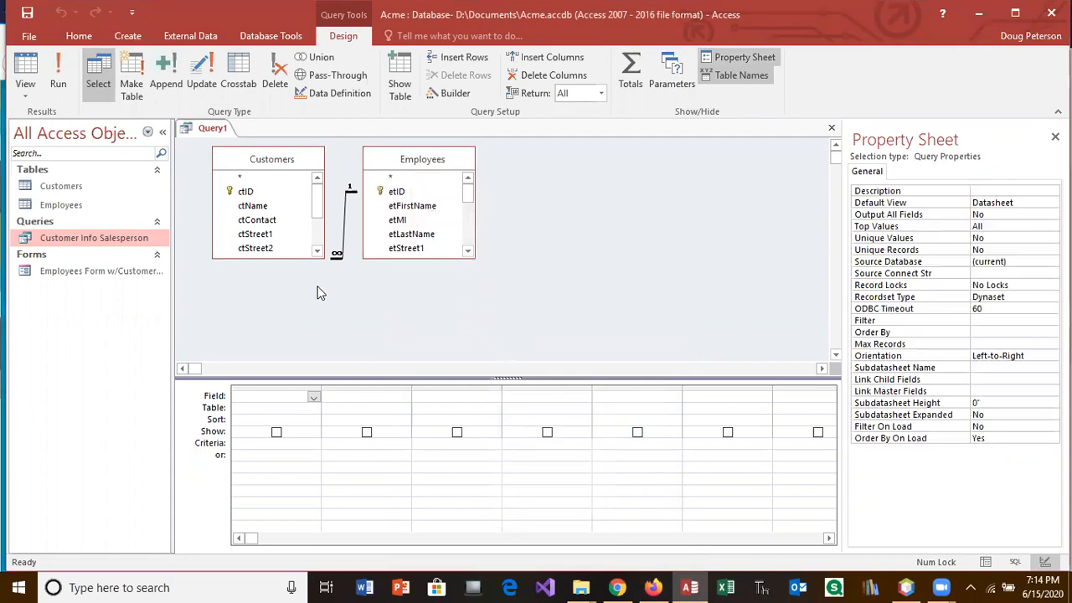
Step: Add ctName, ctContact, ctCity, ctPhone, etFirstName and etLastName to the query grid
{"action": "double_click", "coordinate": [254, 212]}
{"action": "double_click", "coordinate": [259, 220]}
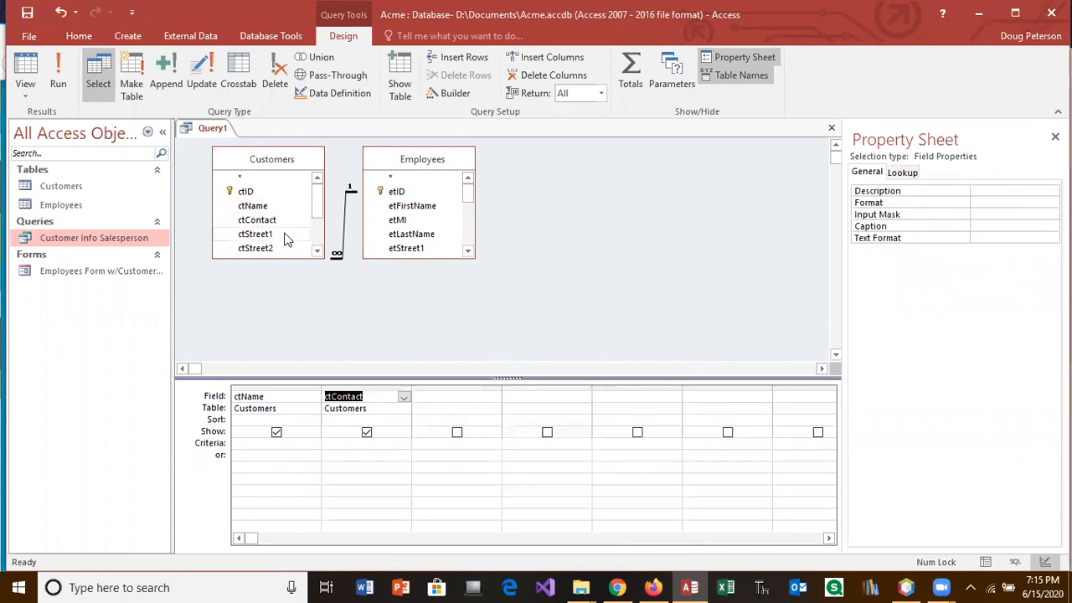
{"action": "left_click", "coordinate": [316, 252]}
{"action": "left_click", "coordinate": [316, 251]}
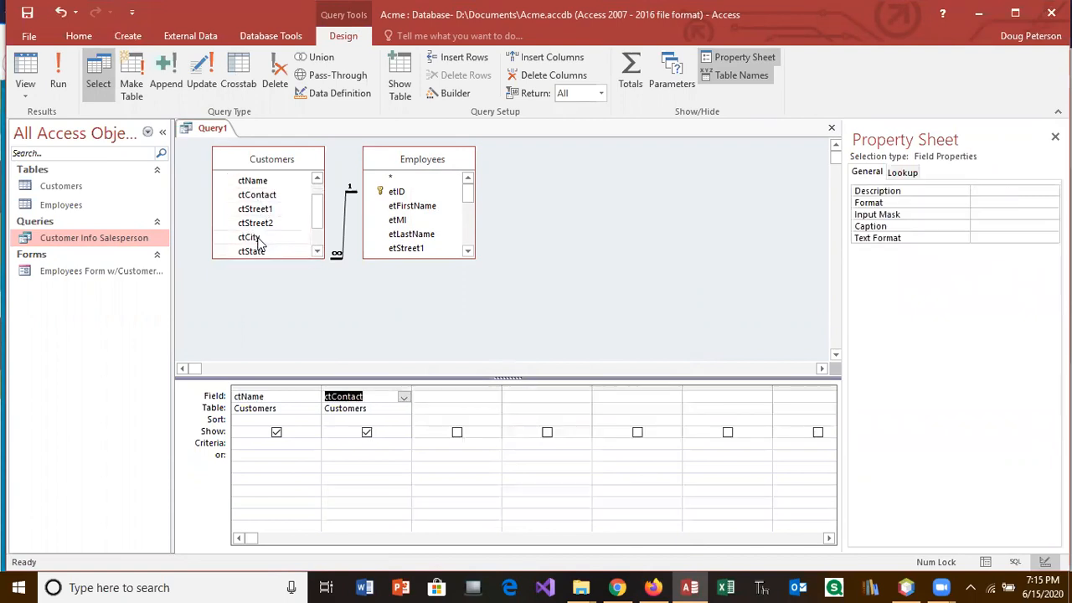
{"action": "double_click", "coordinate": [255, 239]}
{"action": "left_click", "coordinate": [317, 251]}
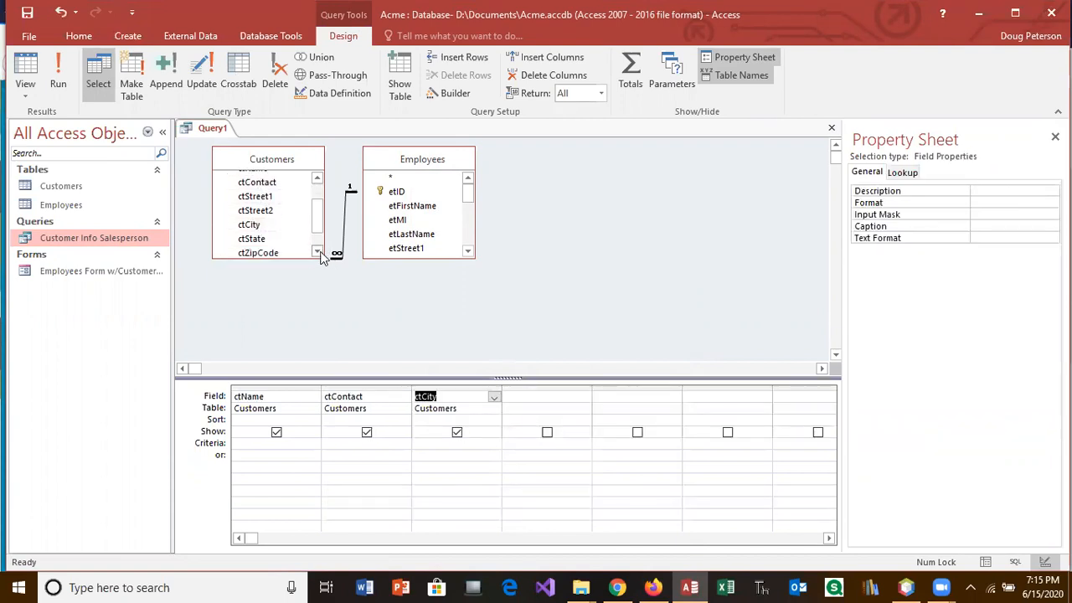
{"action": "left_click", "coordinate": [316, 251]}
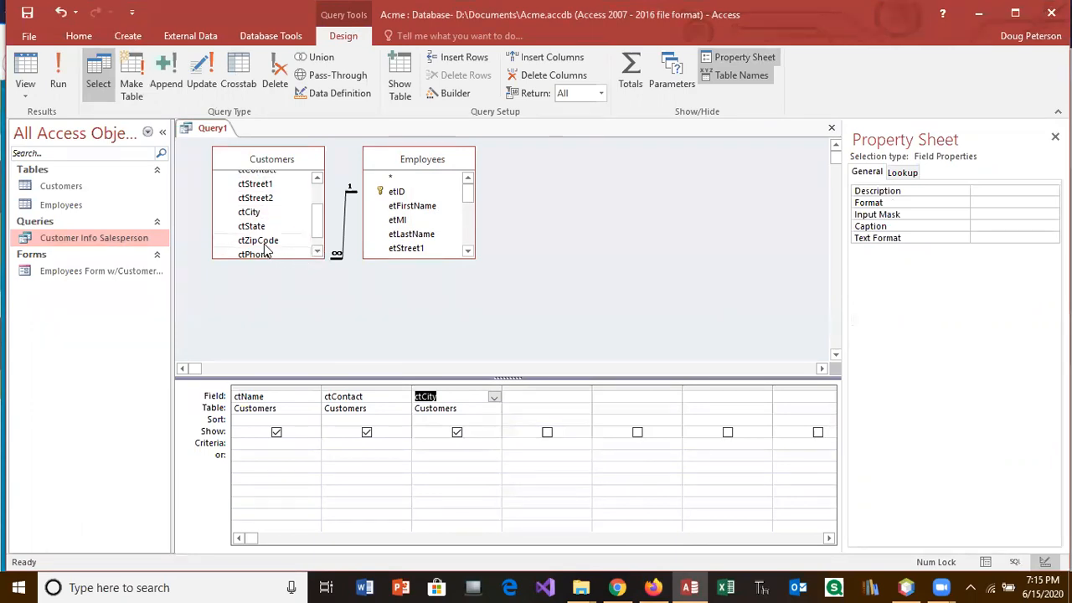
{"action": "double_click", "coordinate": [263, 253]}
{"action": "double_click", "coordinate": [409, 206]}
{"action": "double_click", "coordinate": [411, 235]}
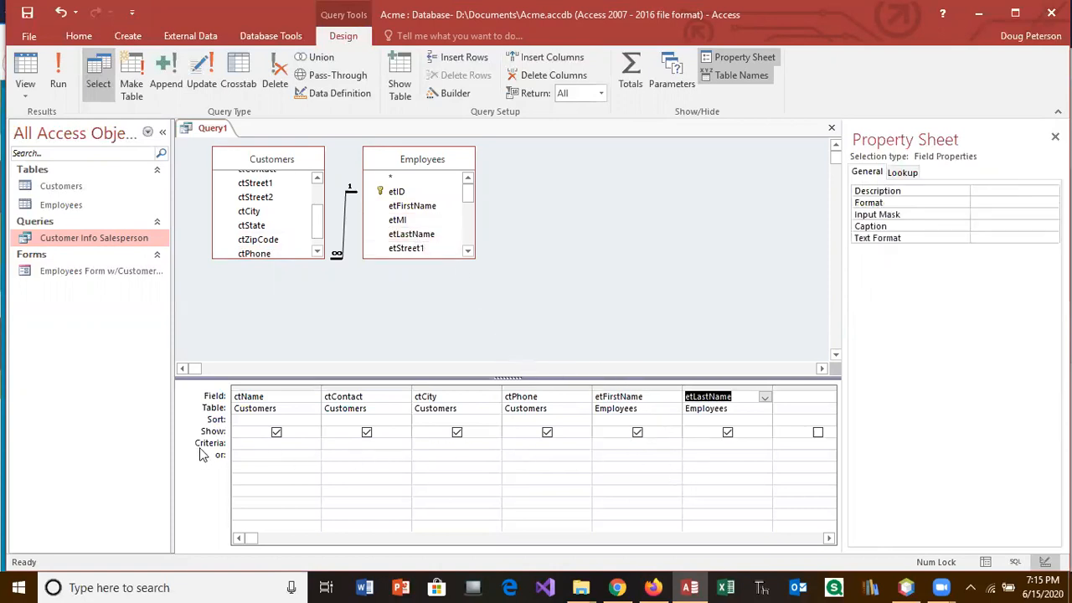
{"action": "left_click", "coordinate": [695, 440]}
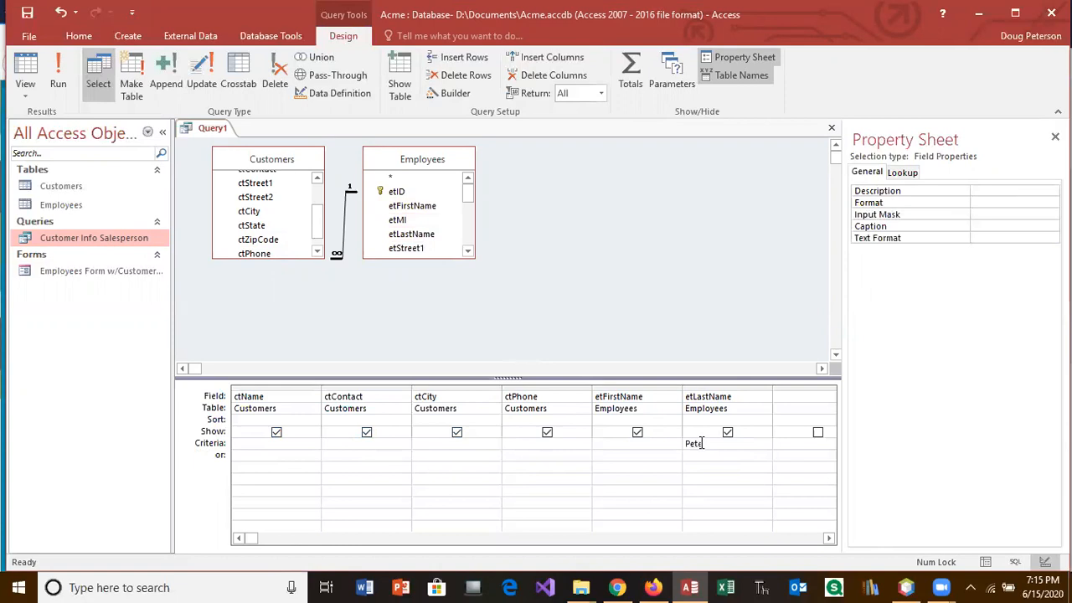
Step: Set the etLastName criterion to Peterson and run the query, returning two customer records
{"action": "left_click", "coordinate": [711, 478]}
{"action": "left_click", "coordinate": [62, 80]}
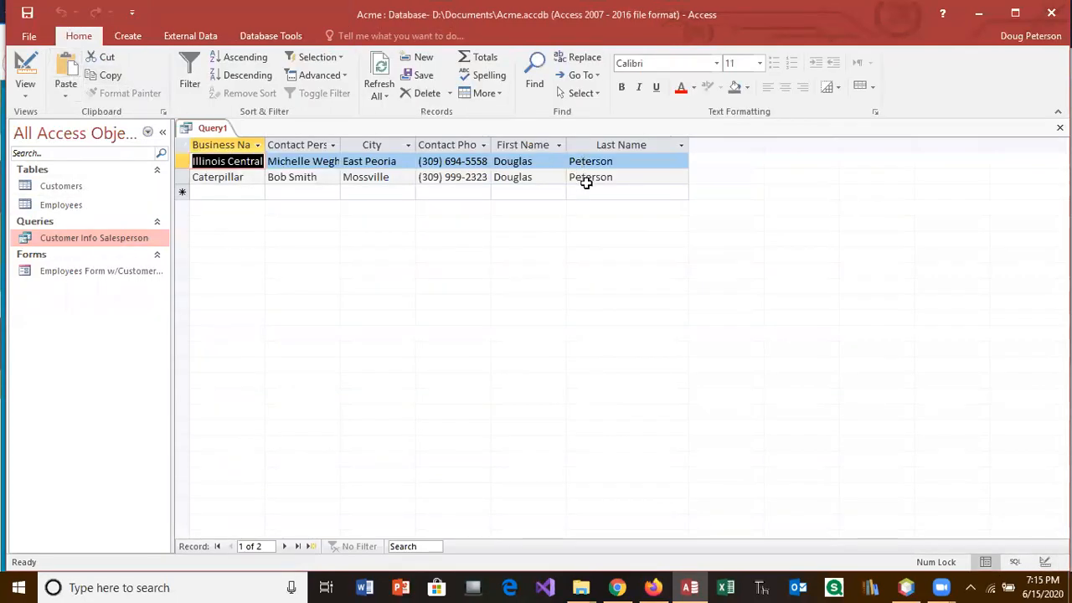
{"action": "double_click", "coordinate": [57, 205]}
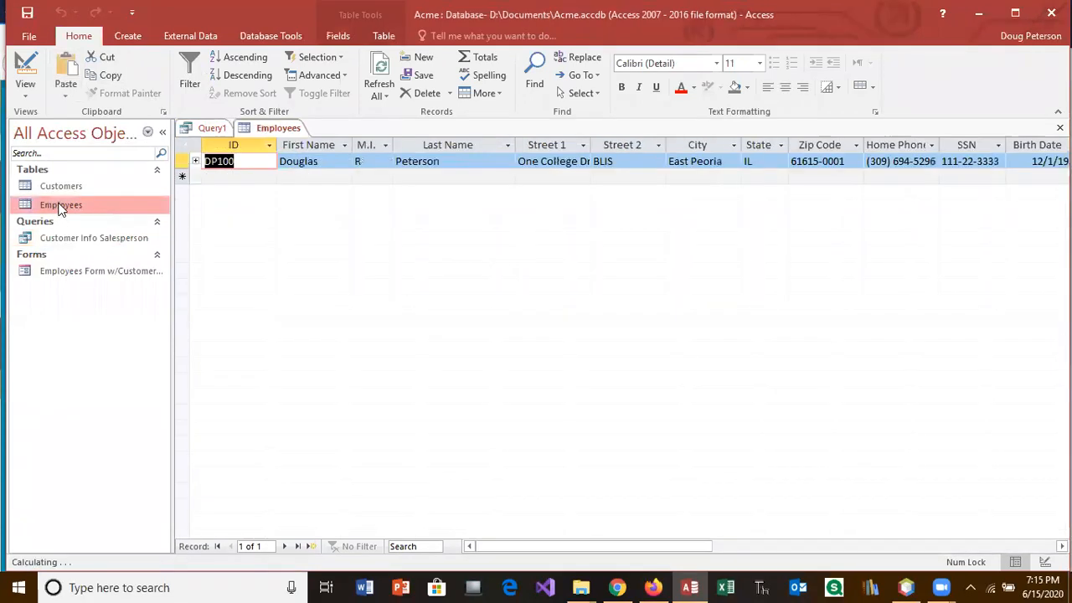
Step: Start employee record DD101 with the employee's name, street address and city Chicago
{"action": "left_click", "coordinate": [227, 178]}
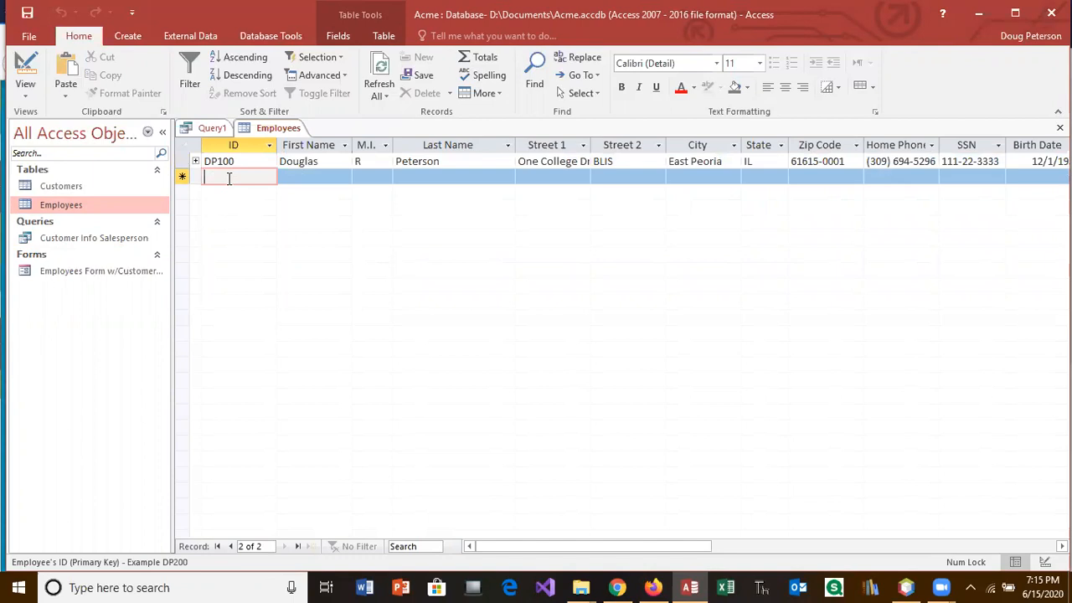
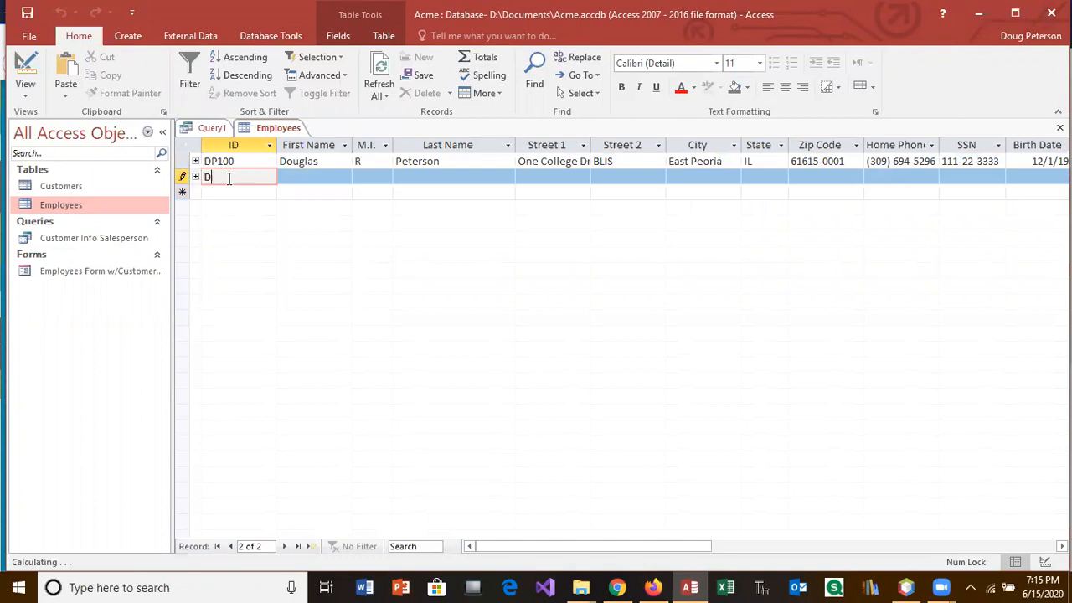
{"action": "key", "text": "Tab"}
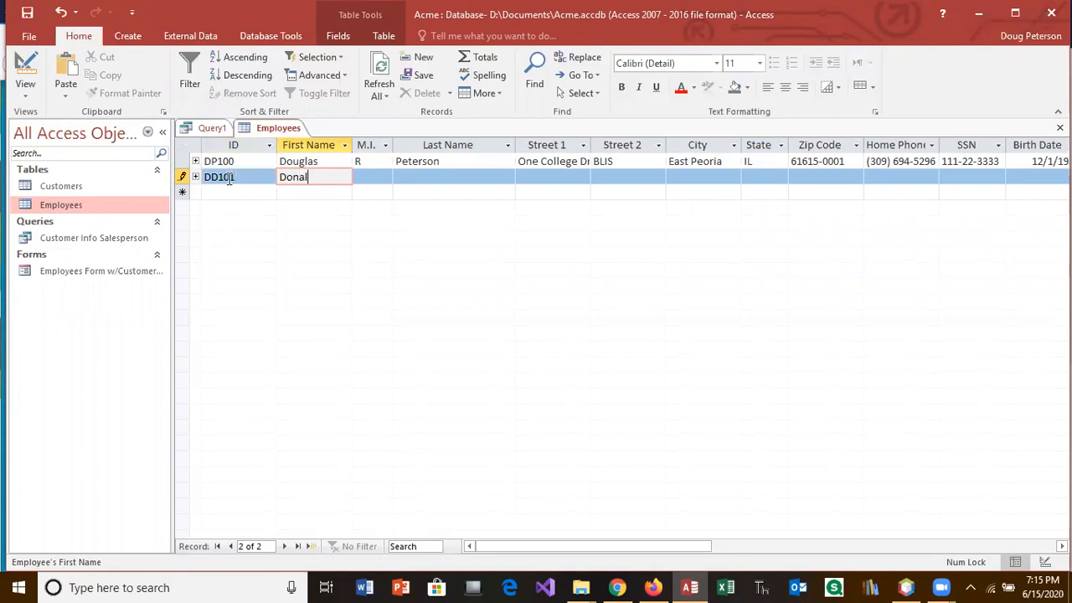
{"action": "key", "text": "Tab"}
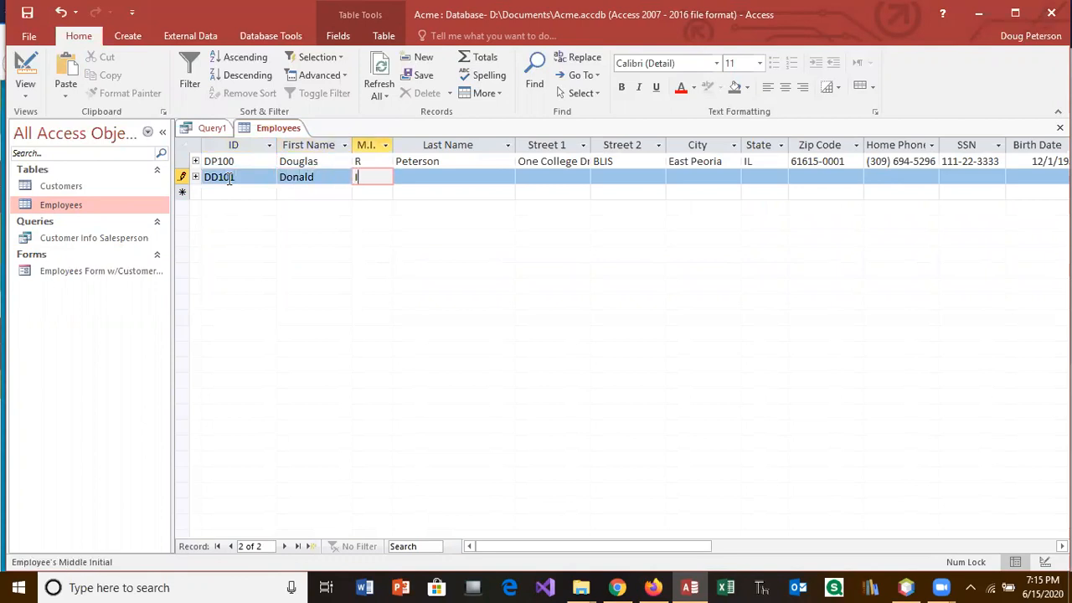
{"action": "key", "text": "Tab"}
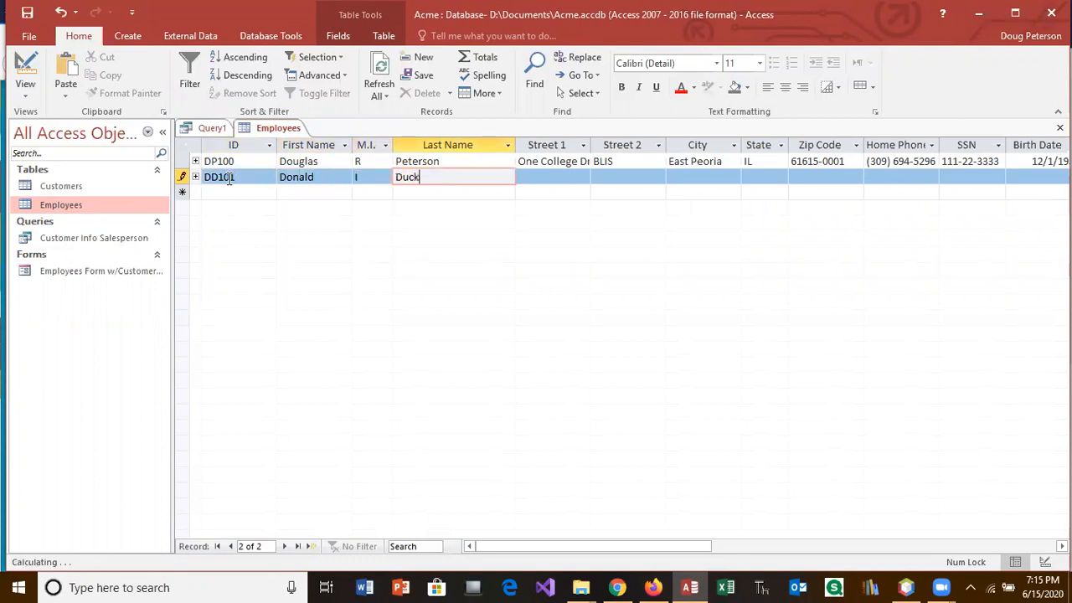
{"action": "key", "text": "Tab"}
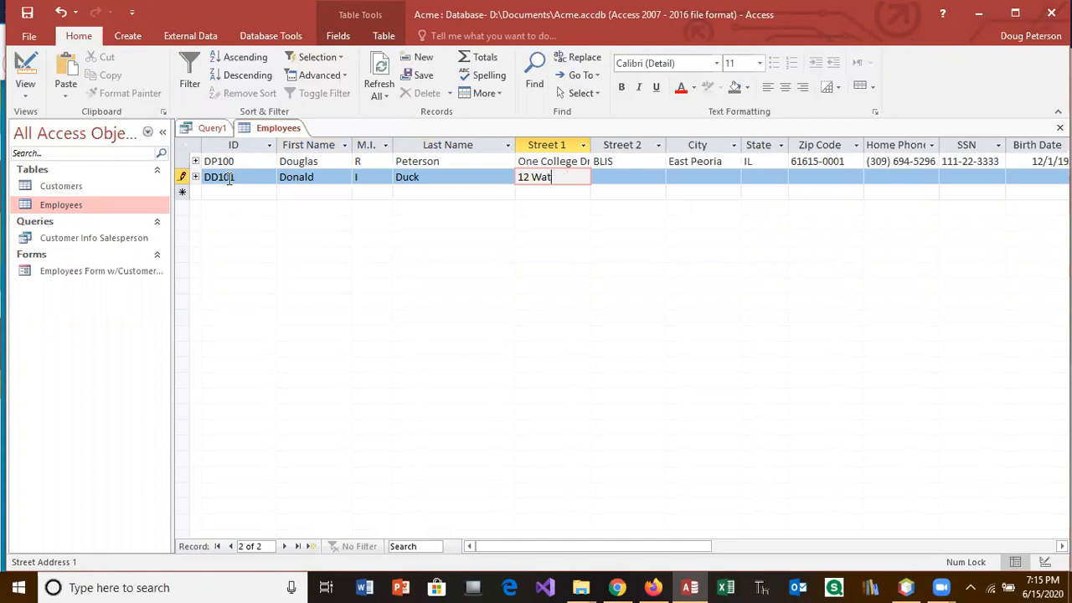
{"action": "key", "text": "Tab"}
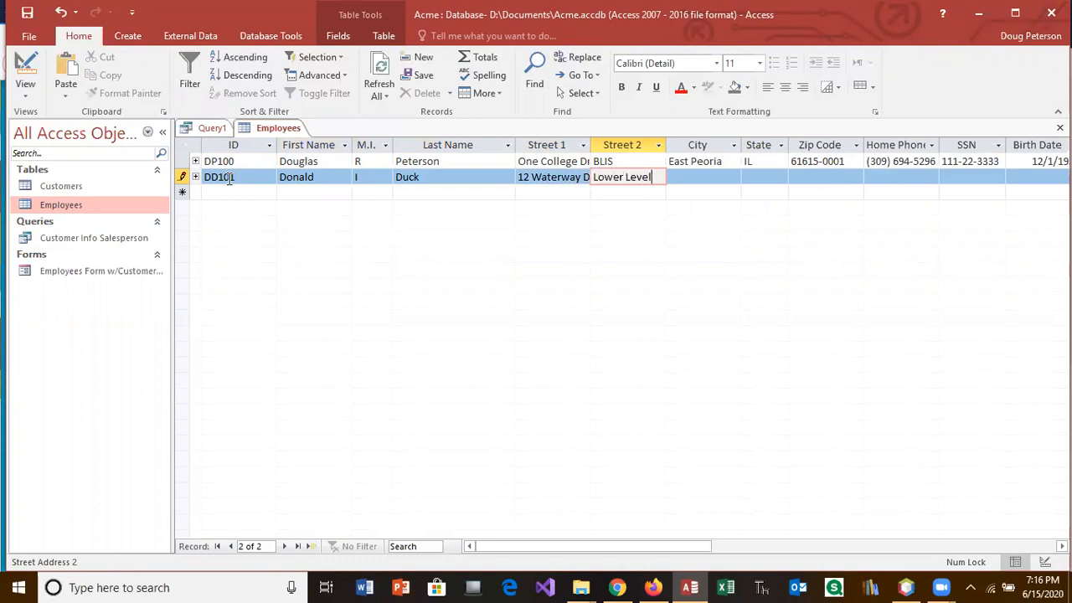
{"action": "left_click", "coordinate": [708, 177]}
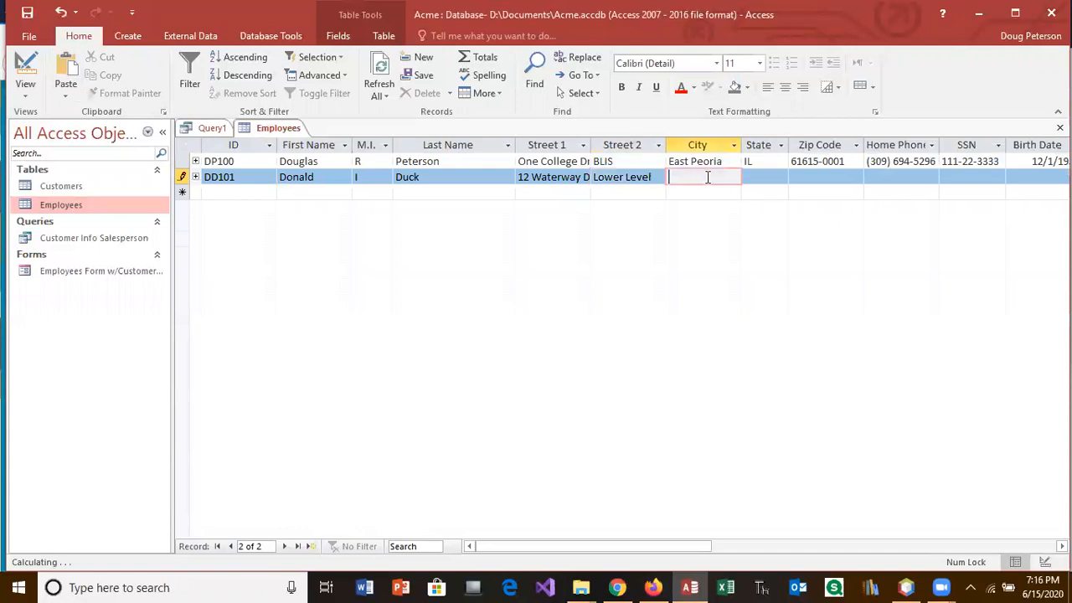
{"action": "type", "text": "Chicaog"}
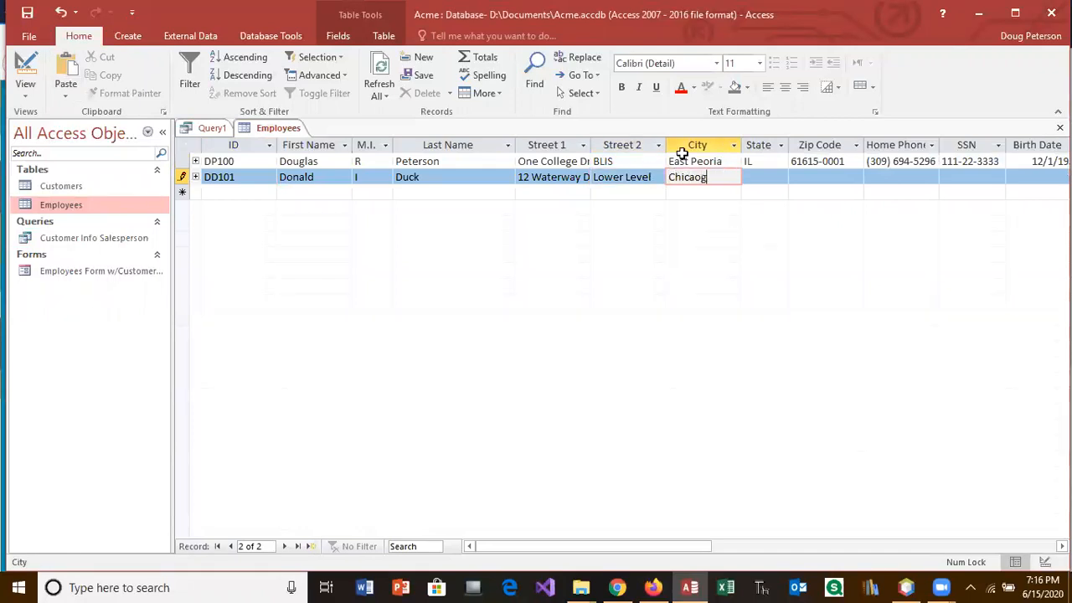
{"action": "key", "text": "Tab"}
{"action": "key", "text": "shift+Tab"}
{"action": "type", "text": "Ch"}
{"action": "key", "text": "Tab"}
{"action": "key", "text": "Tab"}
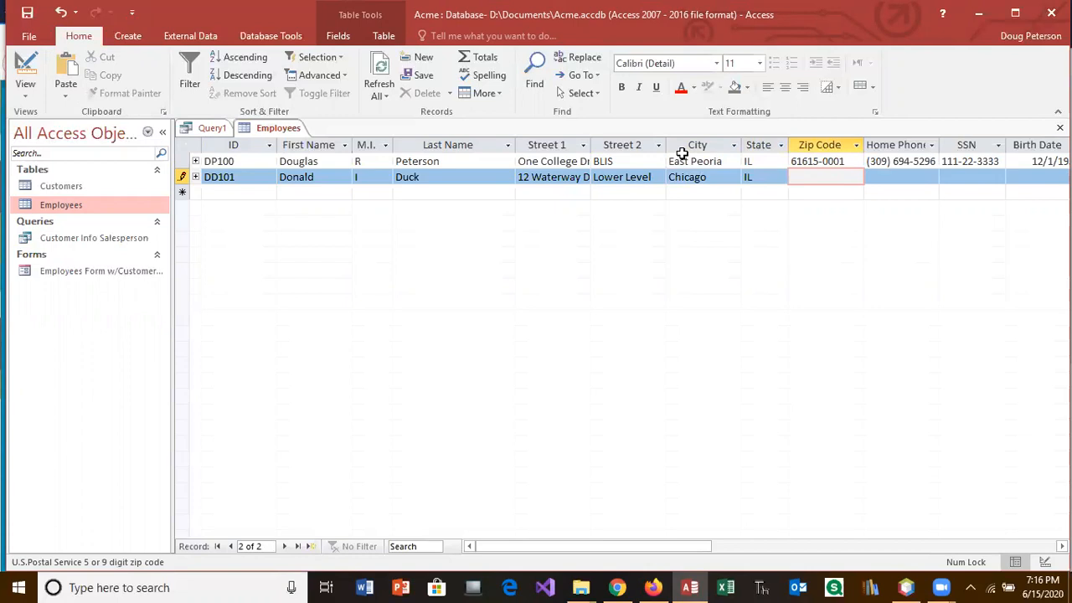
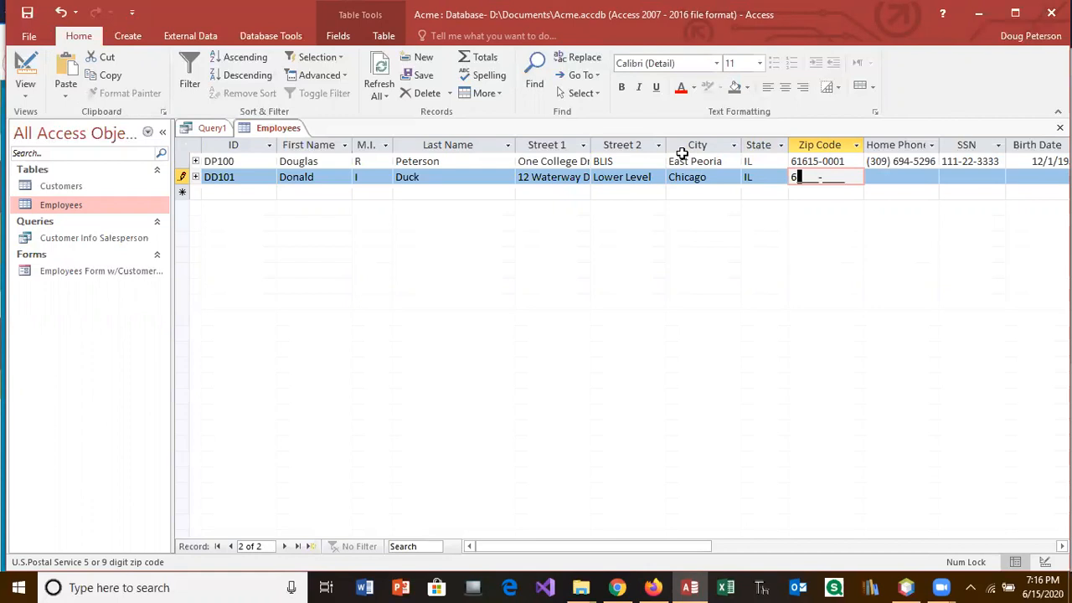
Step: Fill in the employee's ZIP code, home phone, SSN and birth date, then shrink Chrome beside Access
{"action": "key", "text": "Tab"}
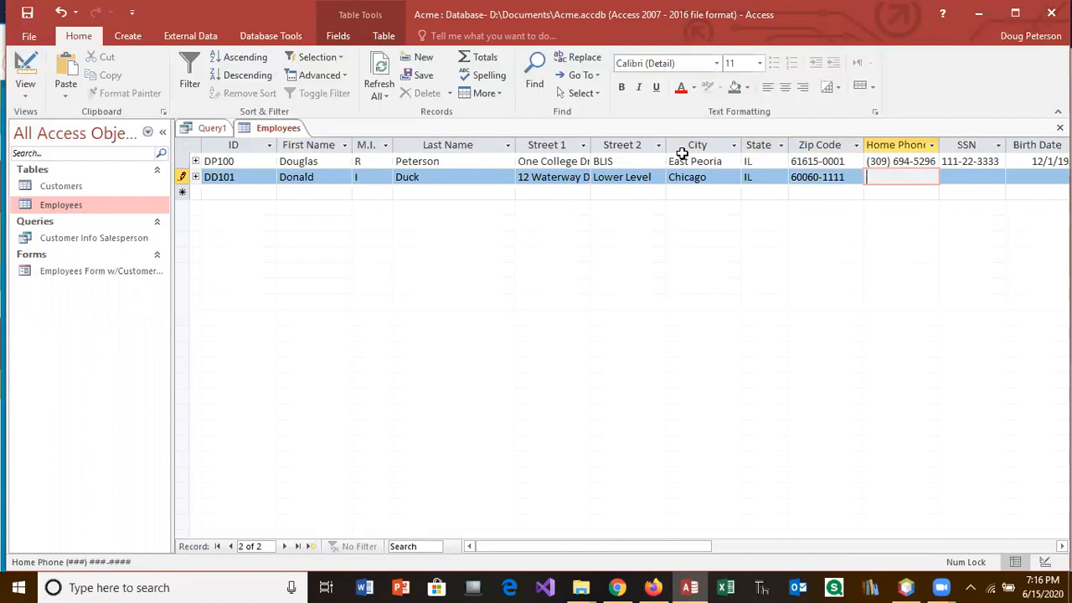
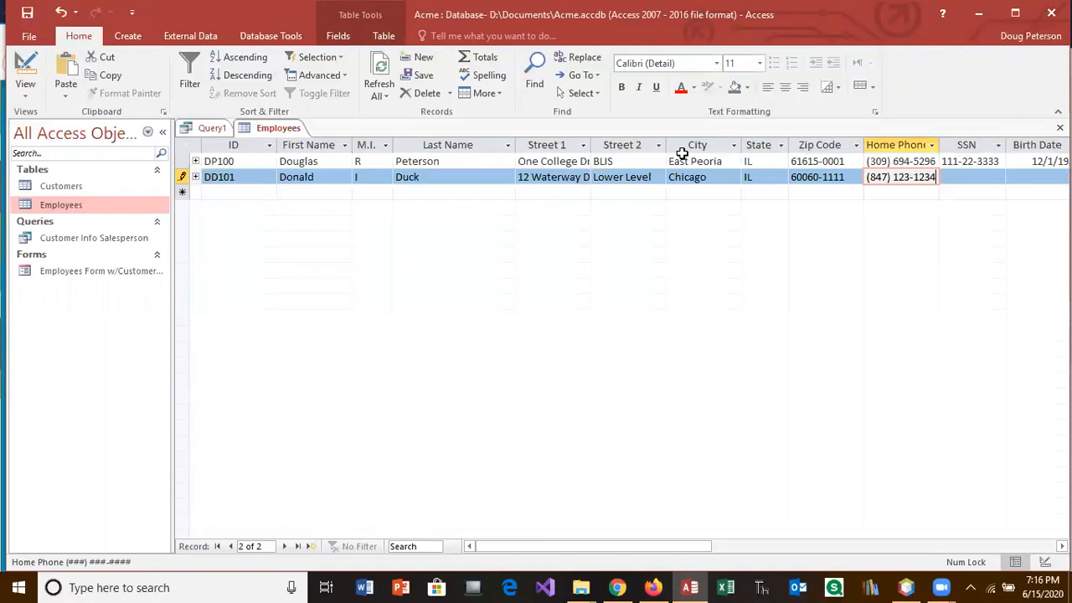
{"action": "key", "text": "Tab"}
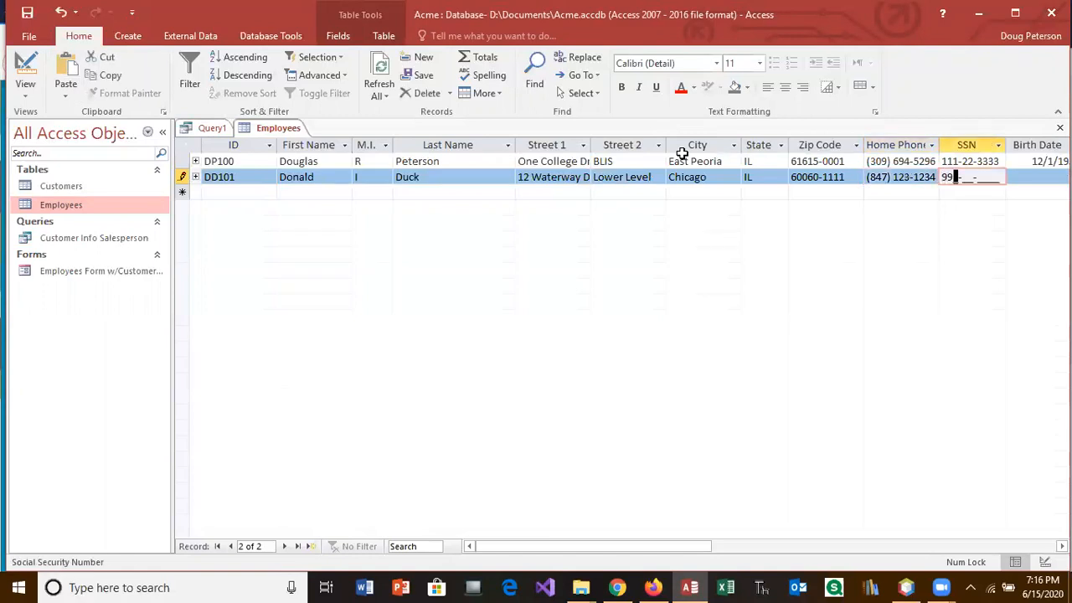
{"action": "key", "text": "Tab"}
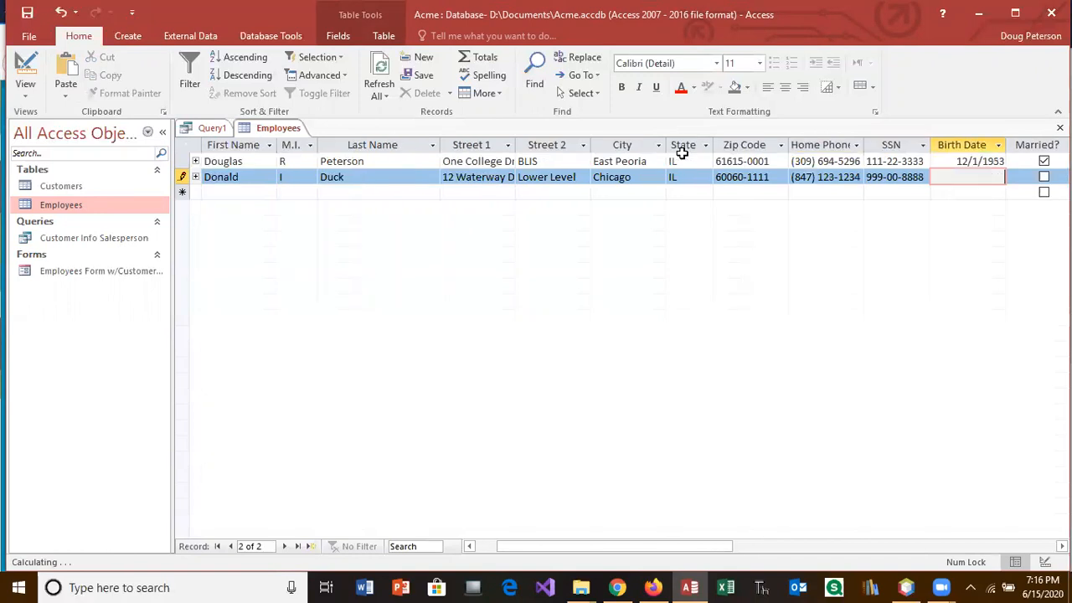
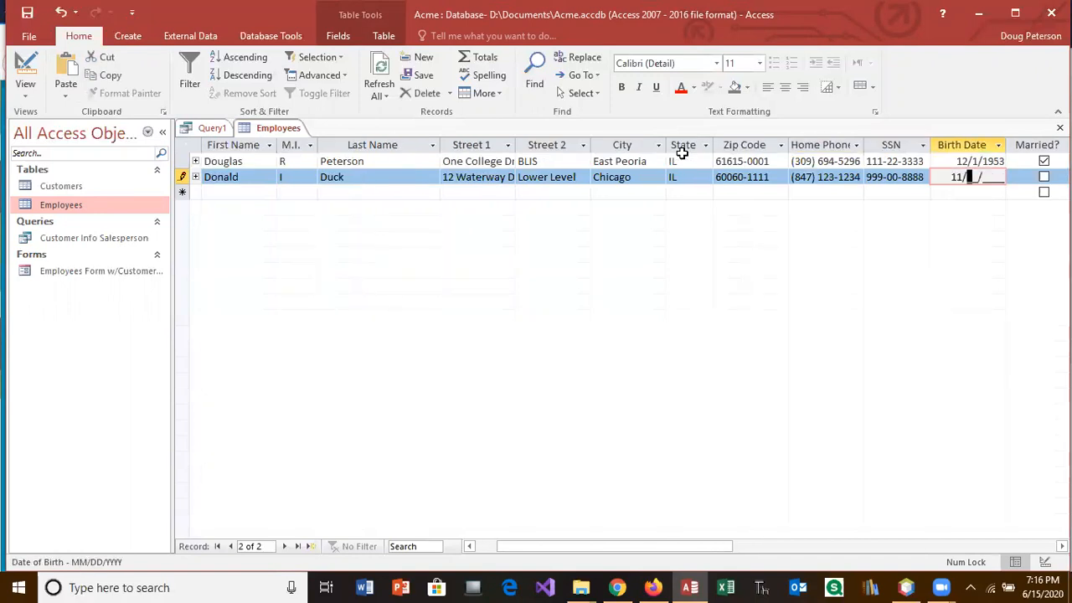
{"action": "key", "text": "Tab"}
{"action": "key", "text": "Tab"}
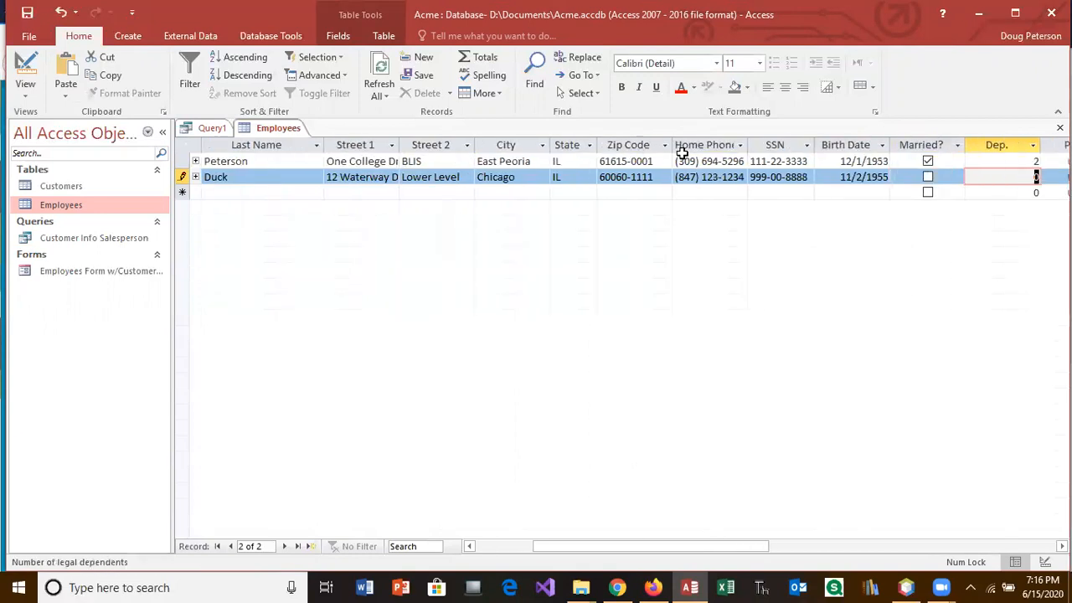
{"action": "key", "text": "Tab"}
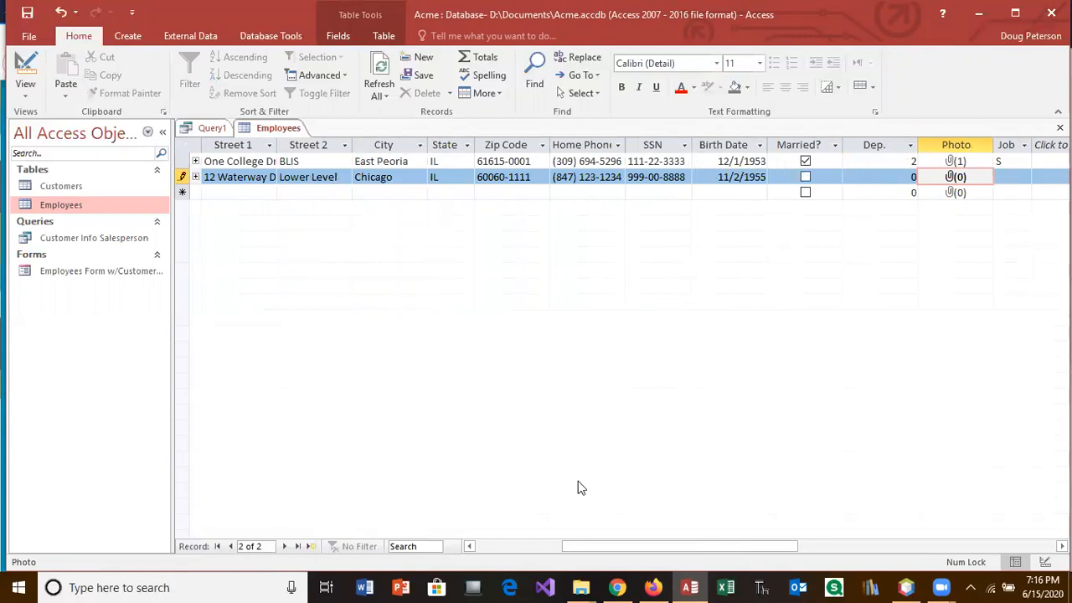
{"action": "left_click", "coordinate": [617, 586]}
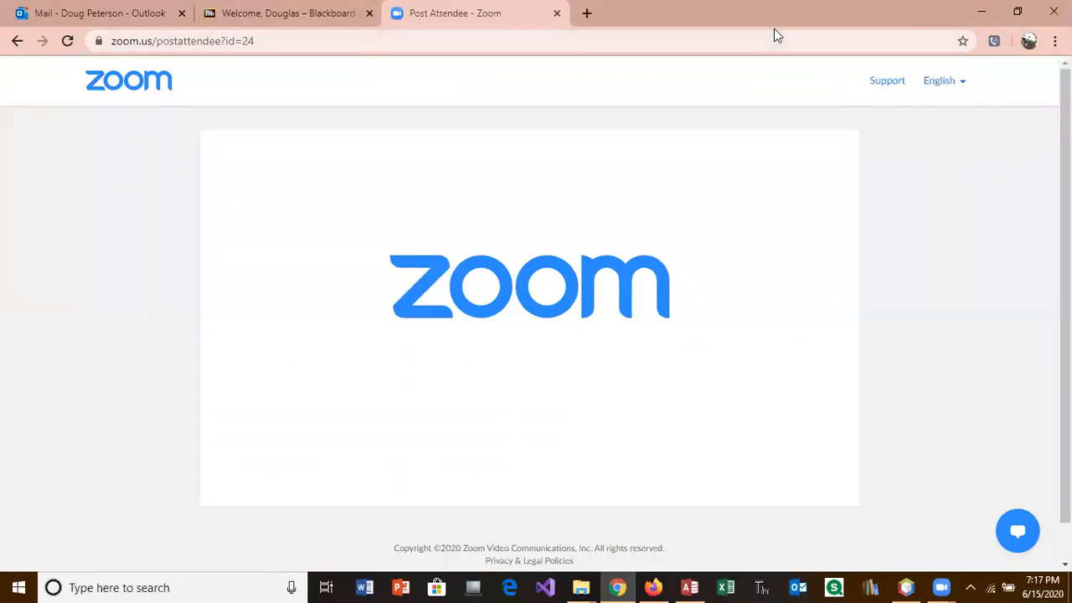
{"action": "left_click", "coordinate": [1017, 12]}
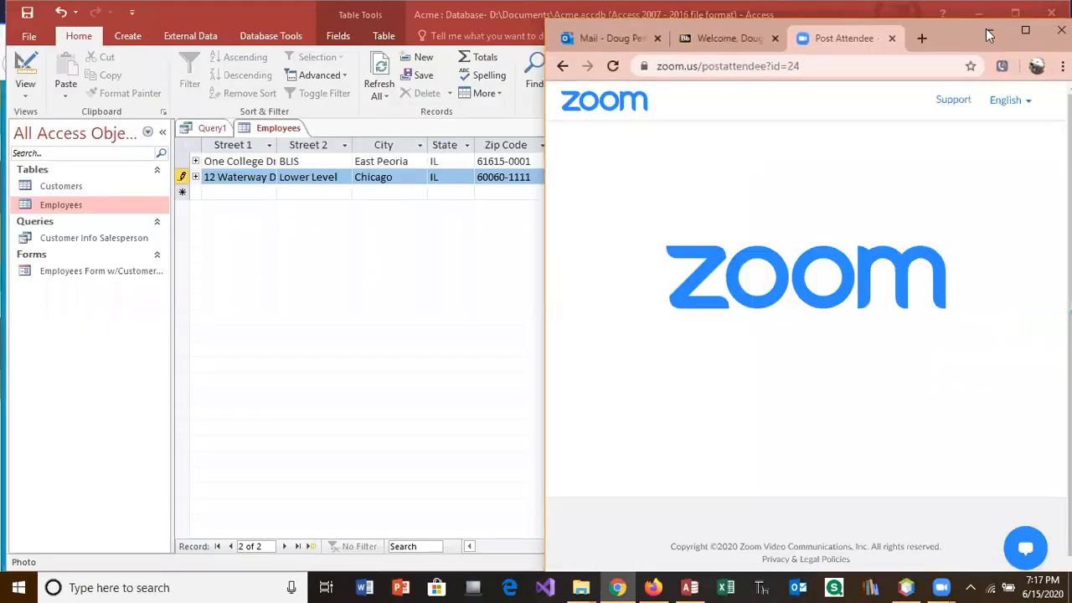
Step: Search Google Images for 'Donald Duck' in a new, maximized Chrome tab
{"action": "left_click", "coordinate": [921, 39]}
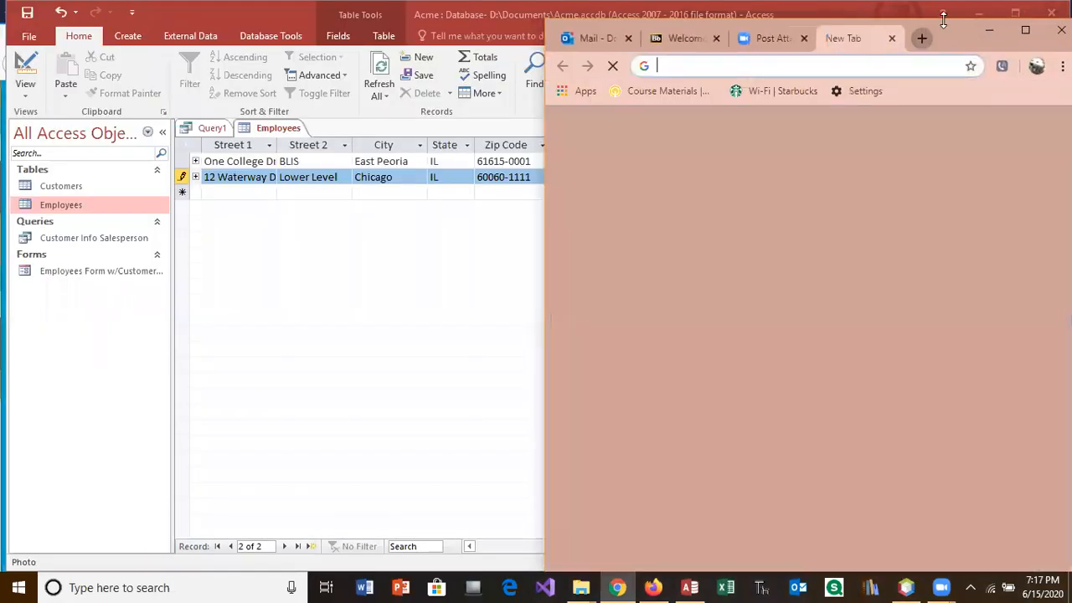
{"action": "left_click", "coordinate": [1024, 30]}
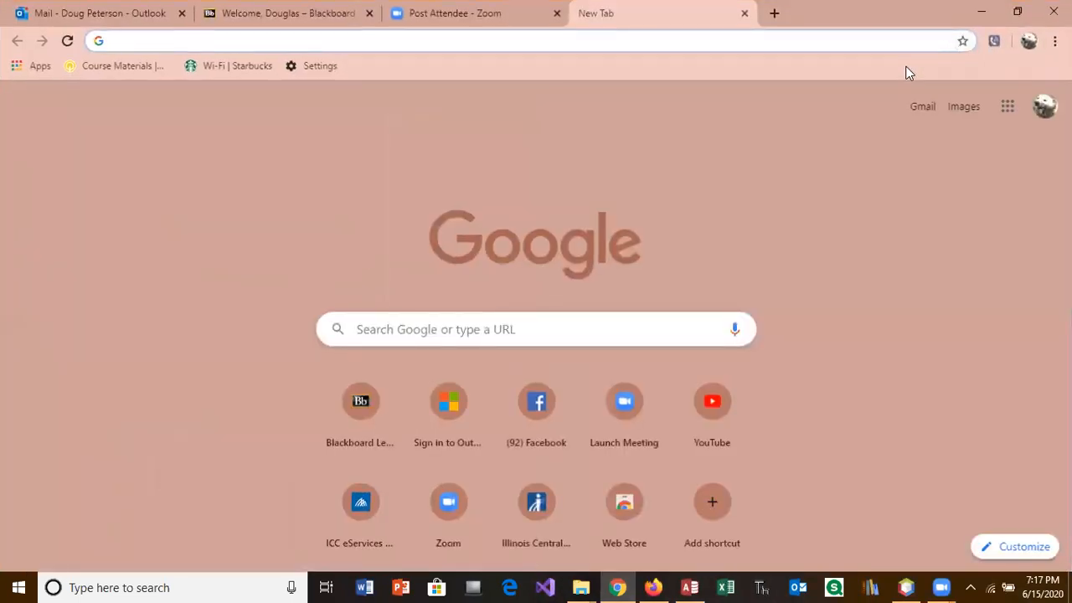
{"action": "left_click", "coordinate": [960, 109]}
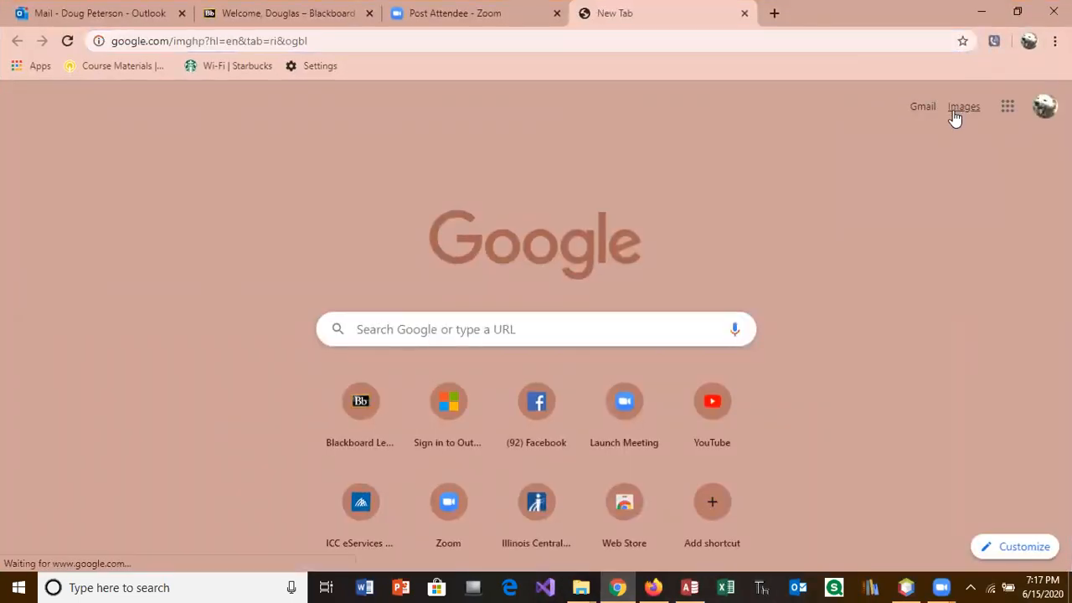
{"action": "type", "text": "Donald Duck"}
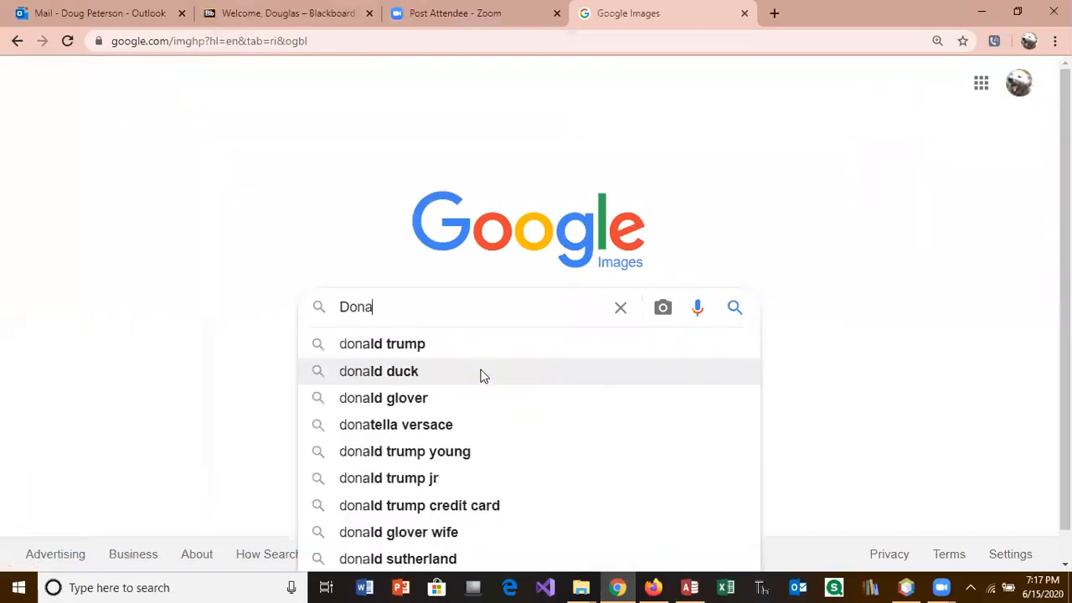
{"action": "key", "text": "Return"}
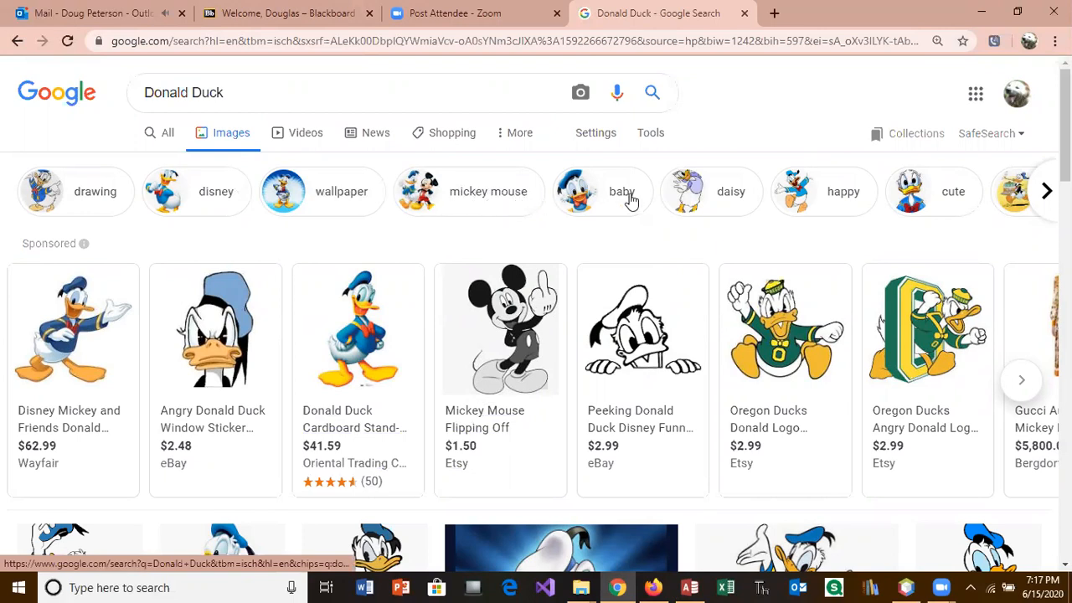
Step: Narrow the Donald Duck results to Disney images and preview the clip art picture larger
{"action": "left_click", "coordinate": [213, 194]}
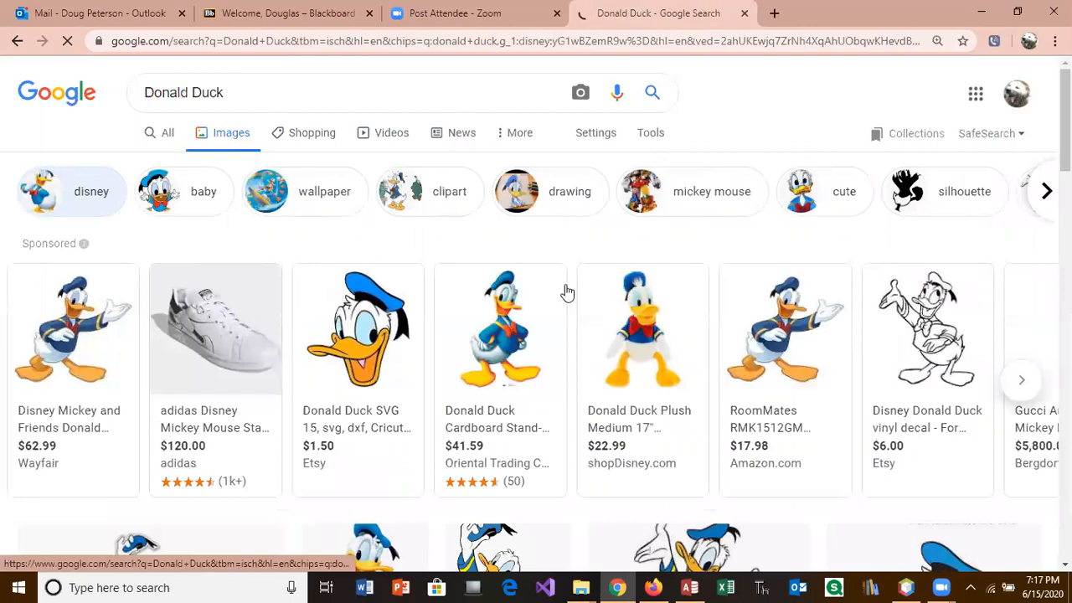
{"action": "scroll", "coordinate": [1065, 126], "scroll_direction": "down", "scroll_amount": 3}
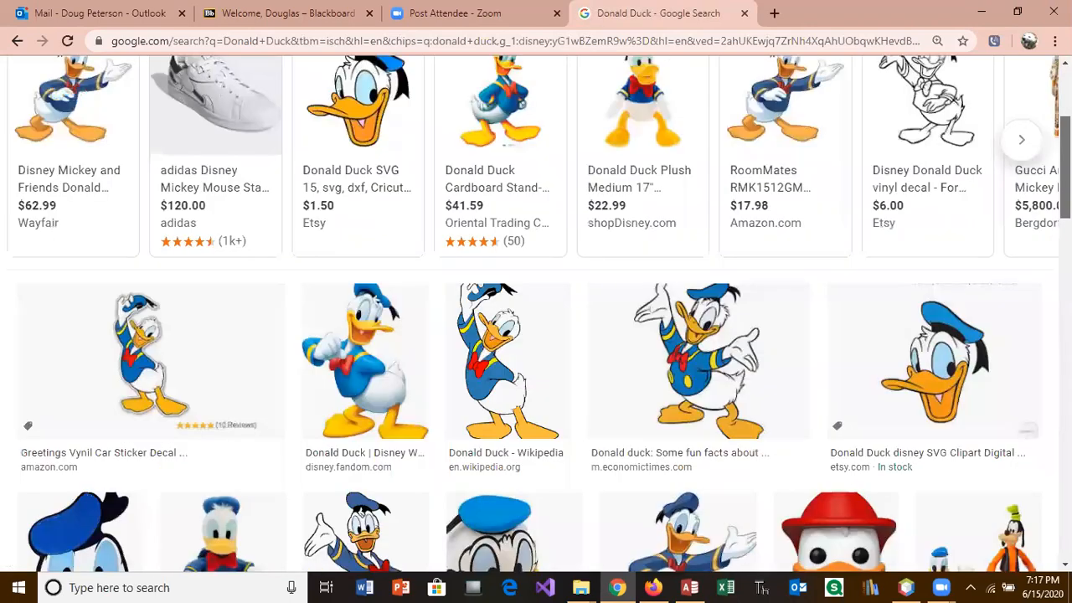
{"action": "scroll", "coordinate": [536, 315], "scroll_direction": "down", "scroll_amount": 2}
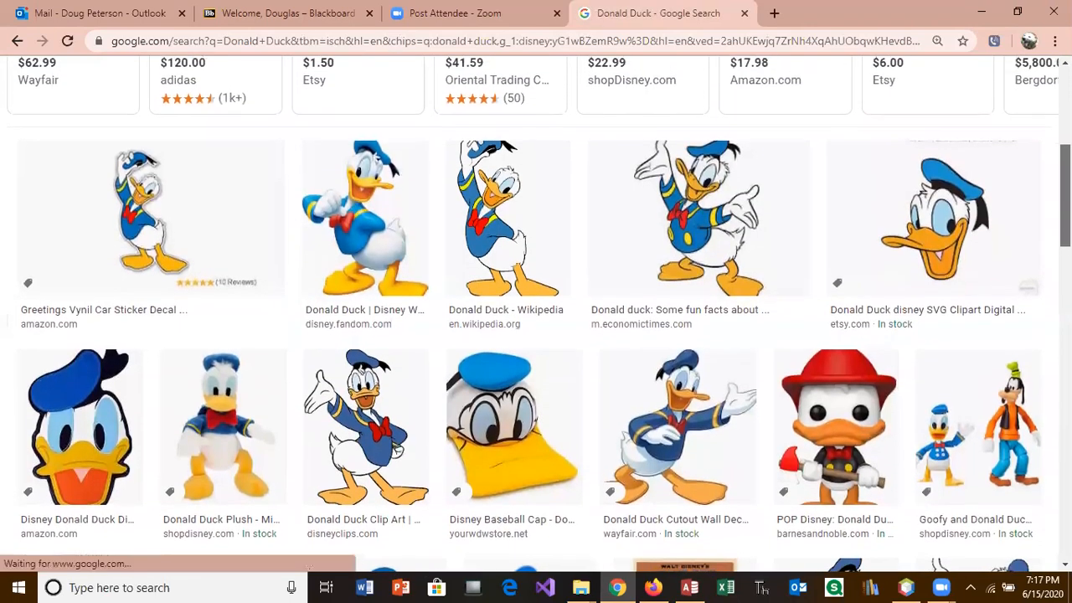
{"action": "left_click_drag", "start_coordinate": [1066, 202], "coordinate": [1066, 198]}
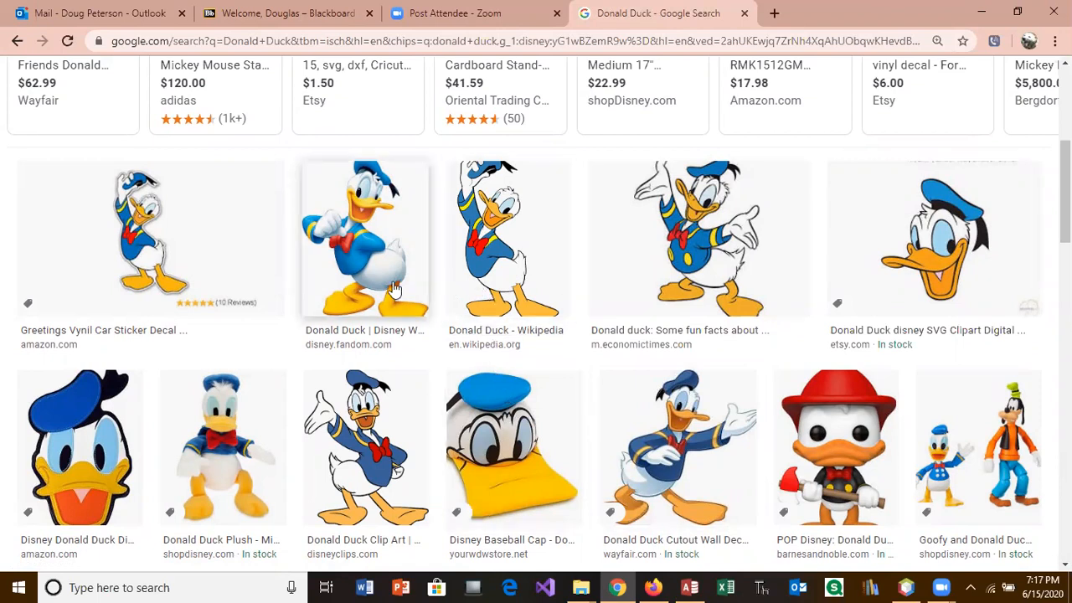
{"action": "left_click", "coordinate": [377, 424]}
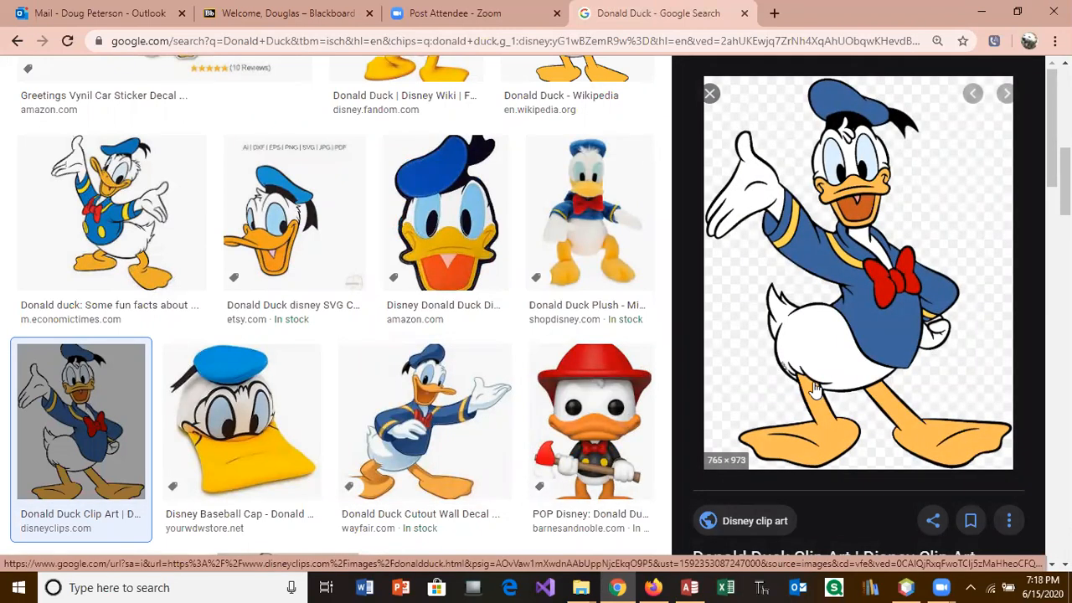
Step: Save the previewed image to the Desktop as donald-duck14.png
{"action": "right_click", "coordinate": [817, 392]}
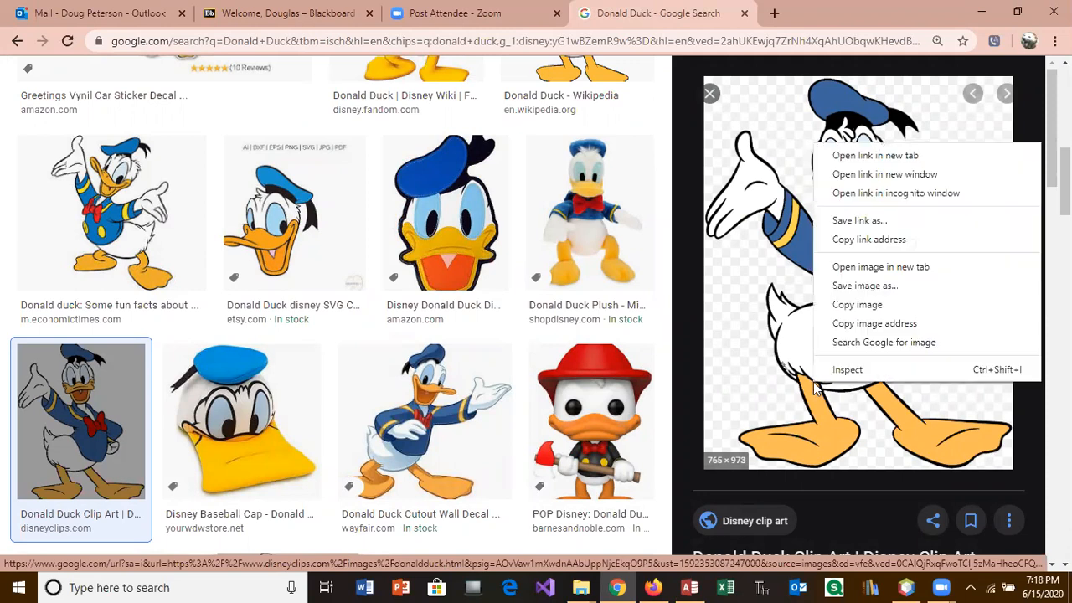
{"action": "left_click", "coordinate": [840, 287]}
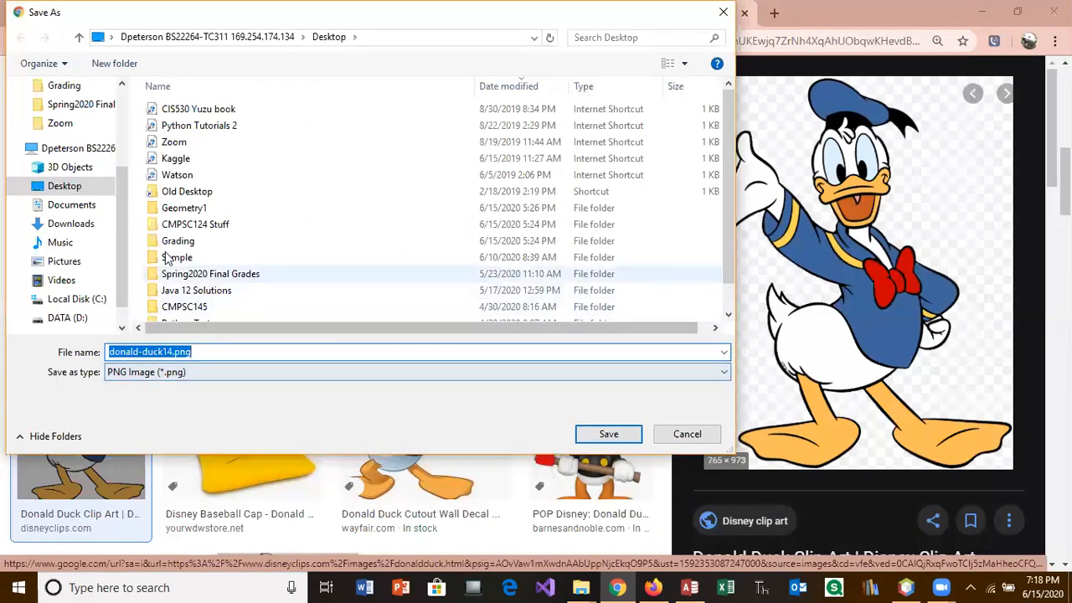
{"action": "left_click", "coordinate": [611, 433]}
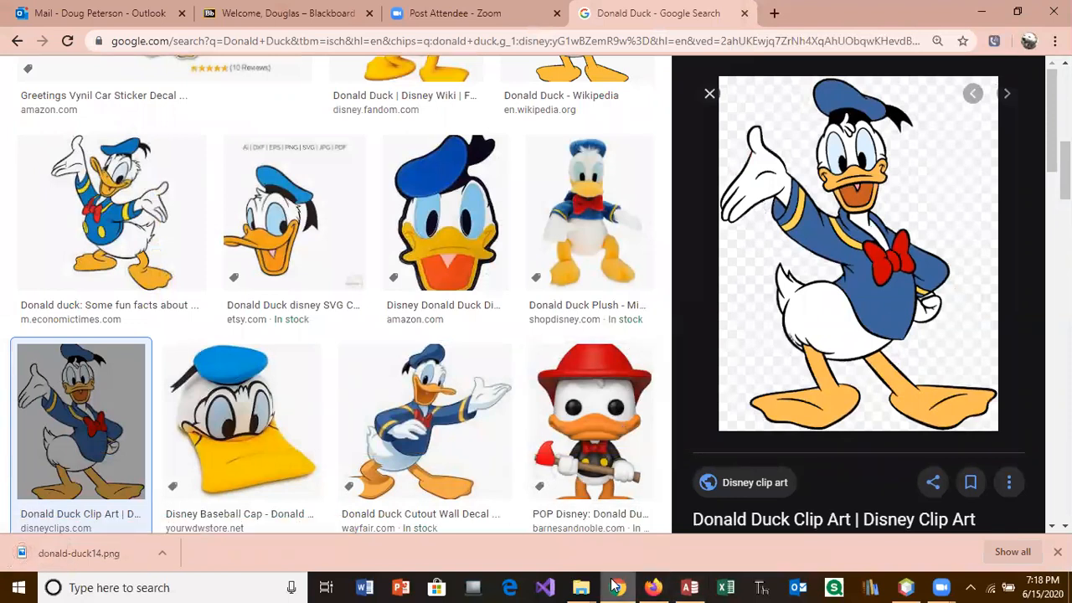
{"action": "left_click", "coordinate": [689, 587]}
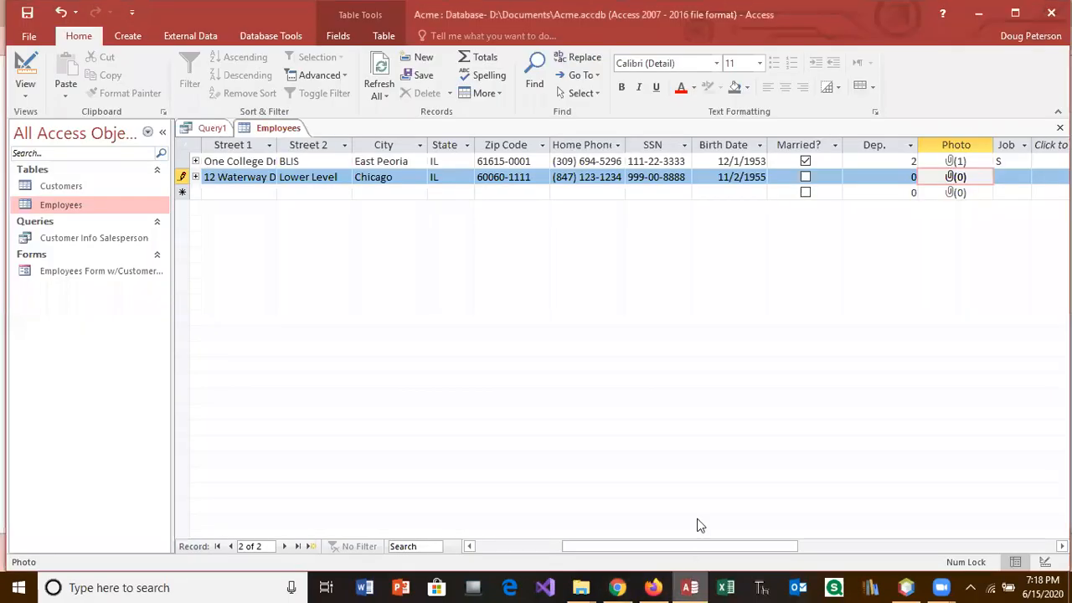
Step: Attach Desktop\donald-duck14.png to the second employee's Photo field
{"action": "right_click", "coordinate": [958, 180]}
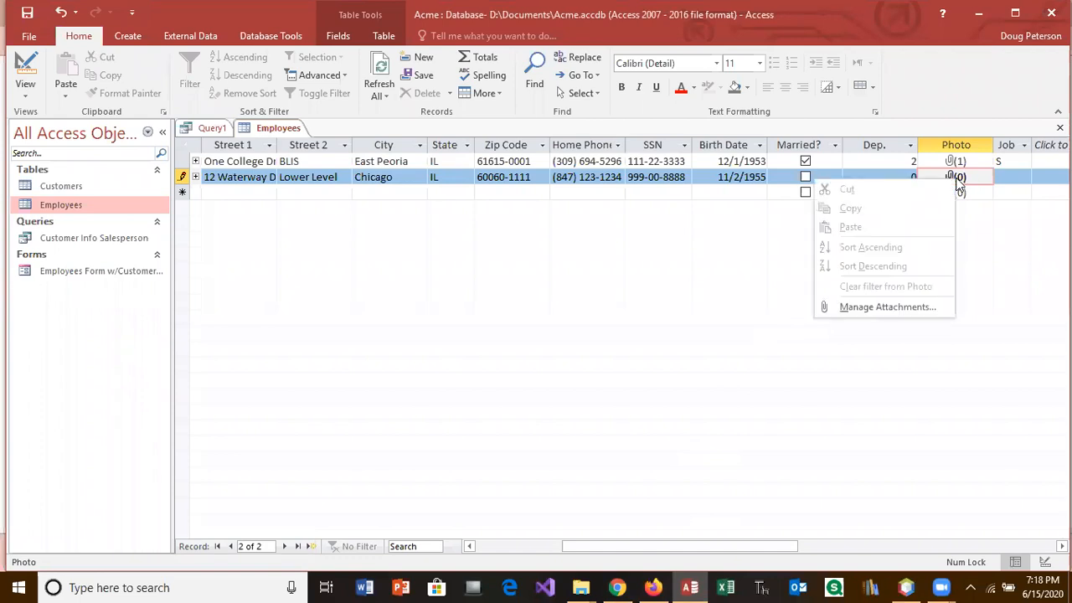
{"action": "left_click", "coordinate": [927, 305]}
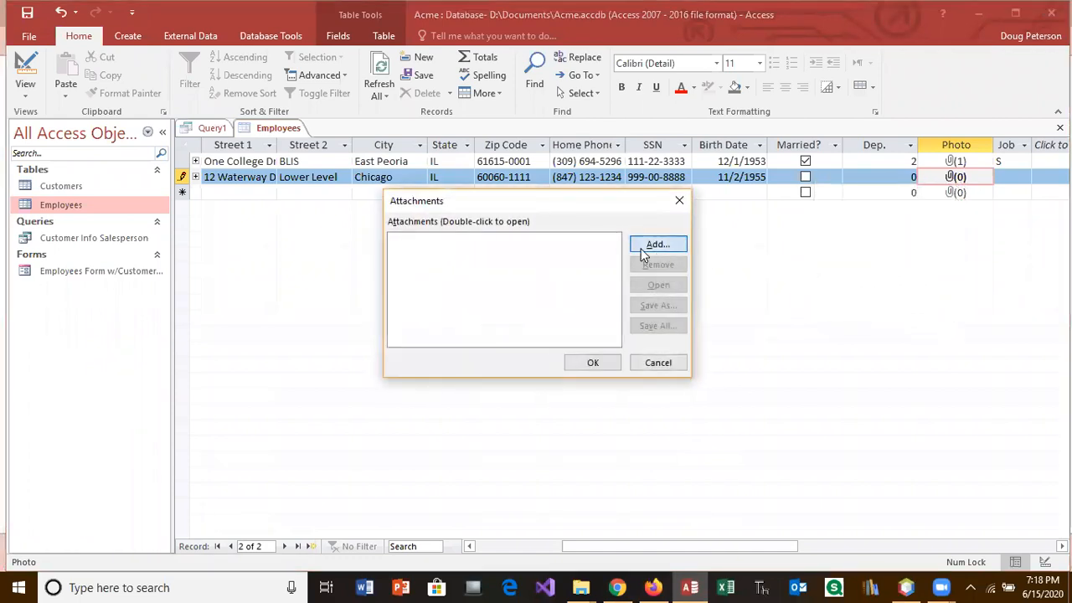
{"action": "left_click", "coordinate": [643, 248]}
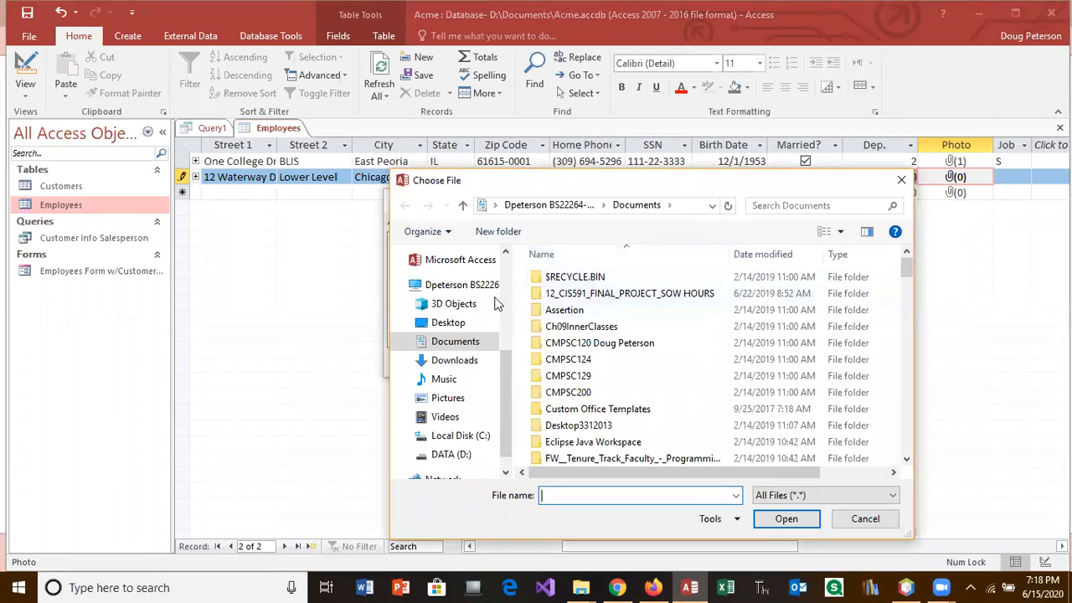
{"action": "left_click", "coordinate": [448, 323]}
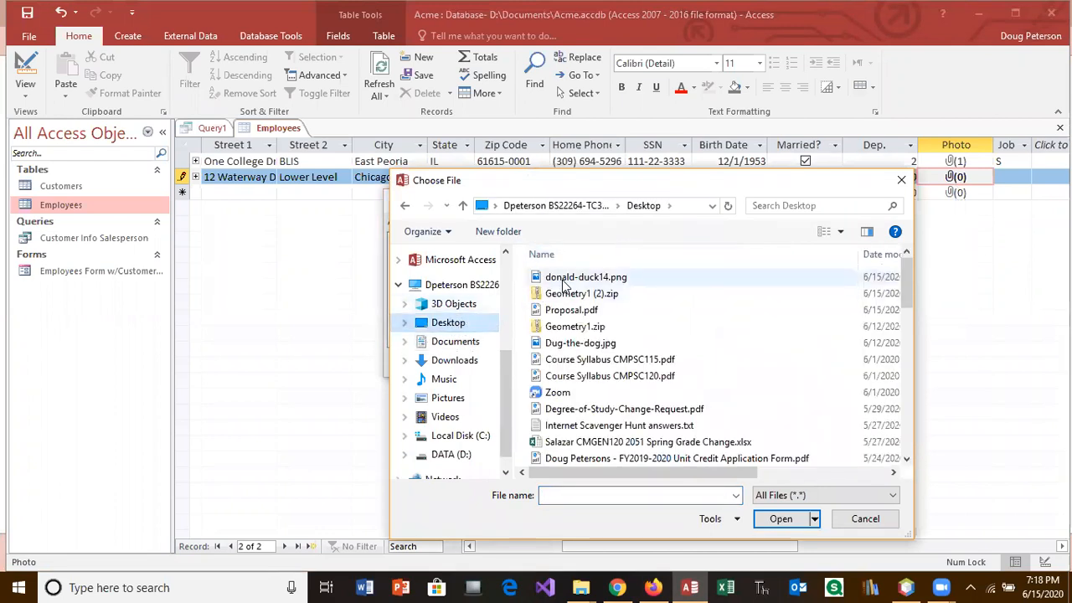
{"action": "left_click", "coordinate": [562, 279]}
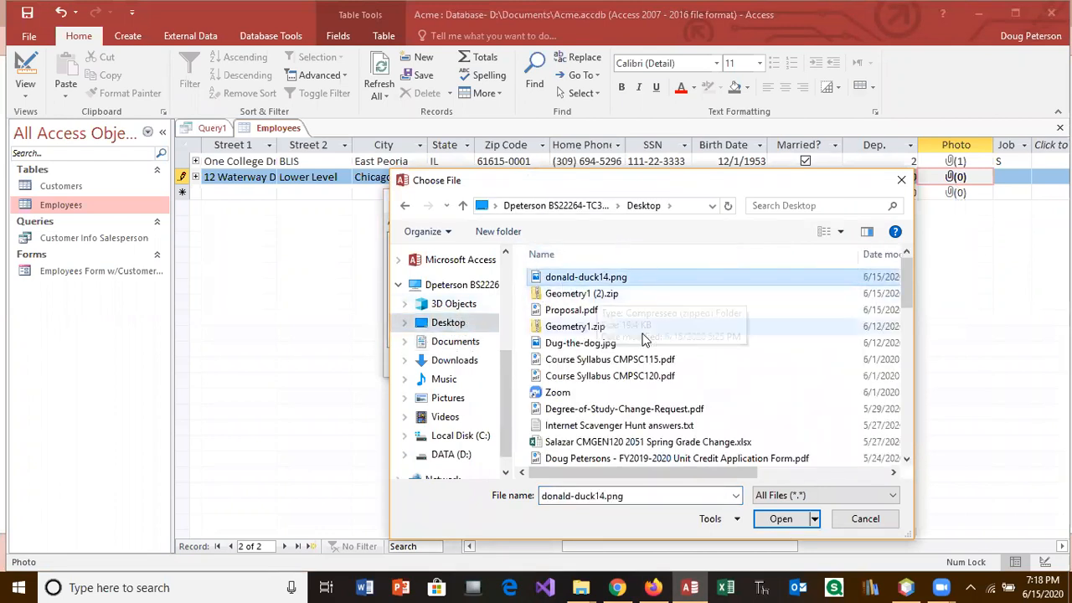
{"action": "left_click", "coordinate": [793, 520]}
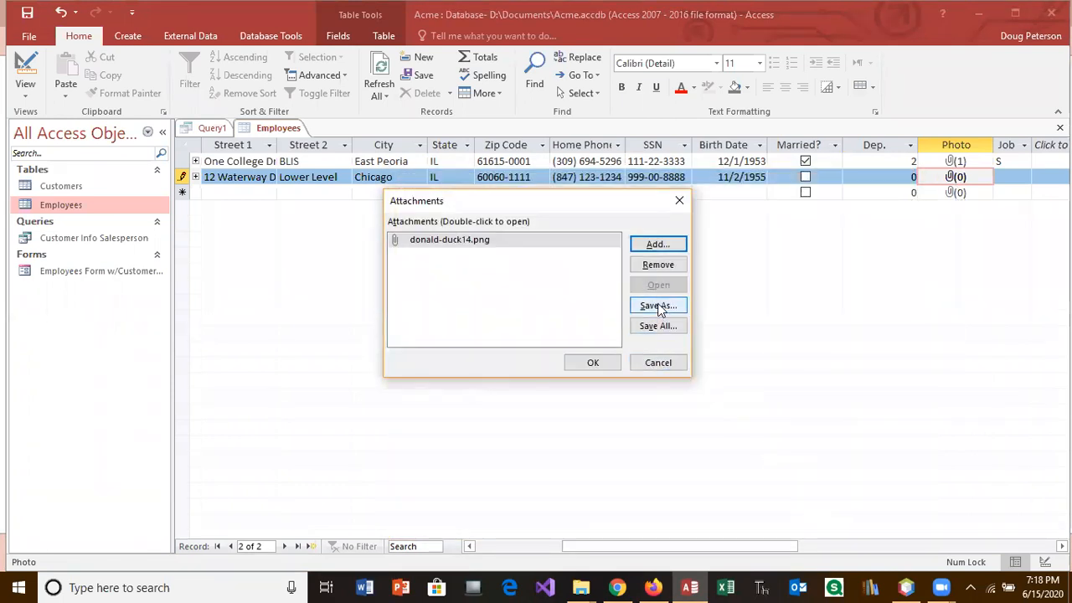
{"action": "left_click", "coordinate": [593, 363]}
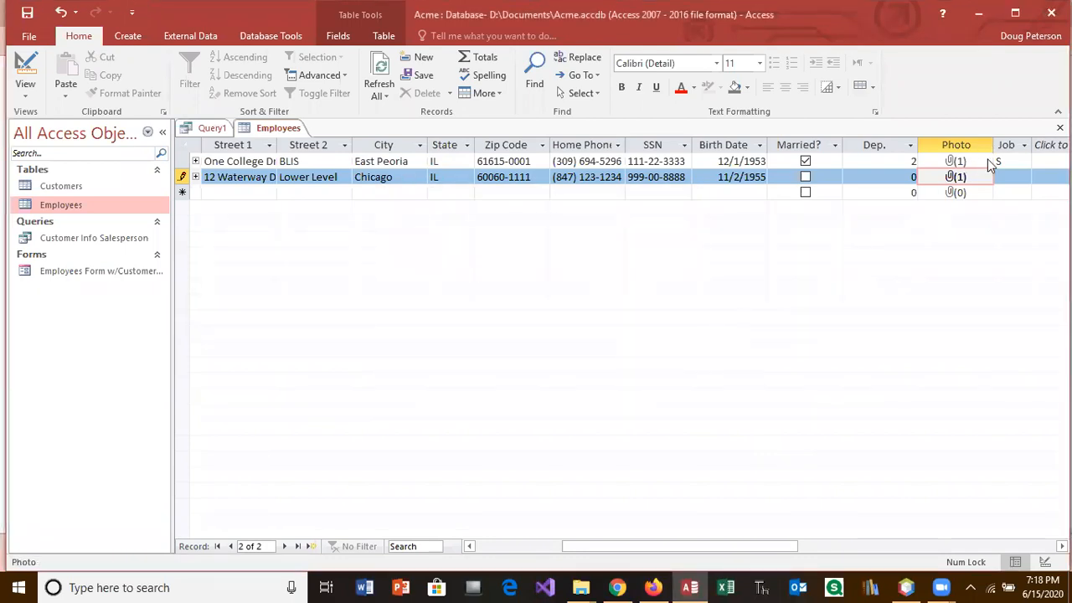
Step: Reopen the Photo attachments and view donald-duck14.png to confirm the picture
{"action": "right_click", "coordinate": [971, 185]}
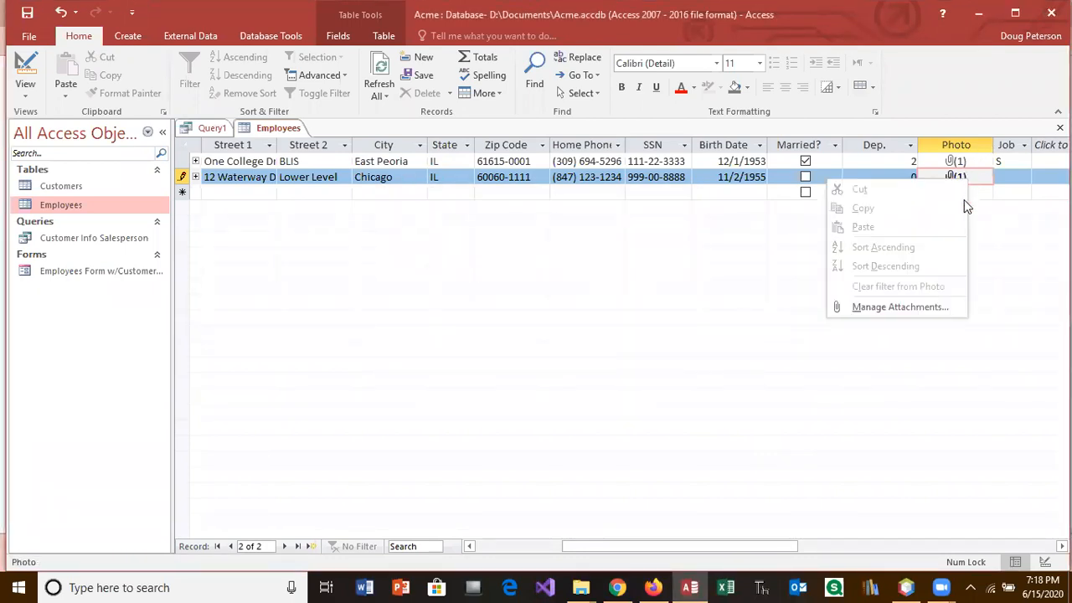
{"action": "left_click", "coordinate": [936, 305]}
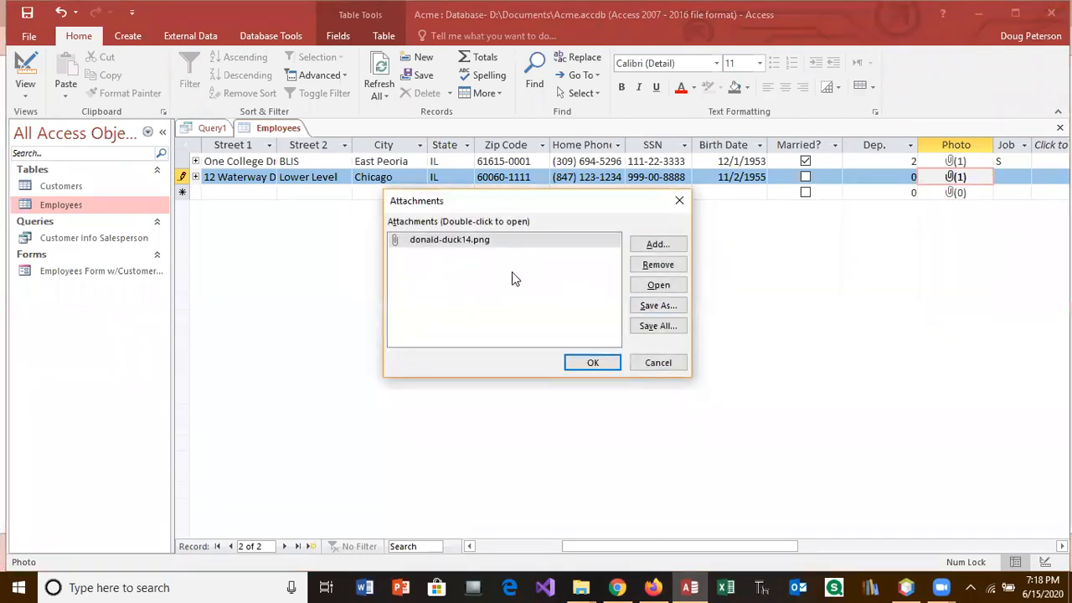
{"action": "left_click", "coordinate": [501, 244]}
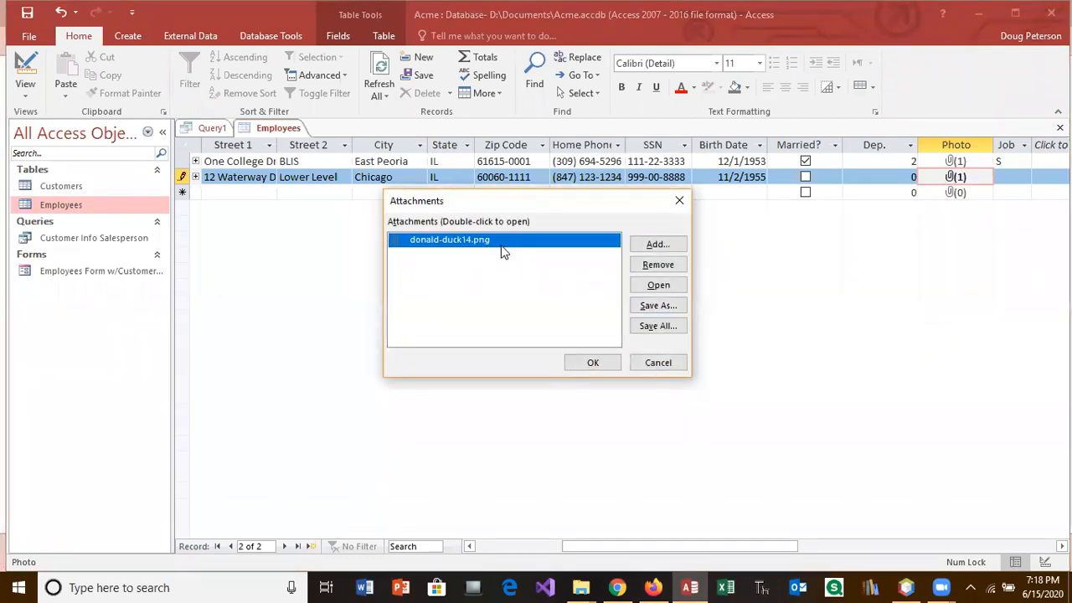
{"action": "left_click", "coordinate": [666, 285]}
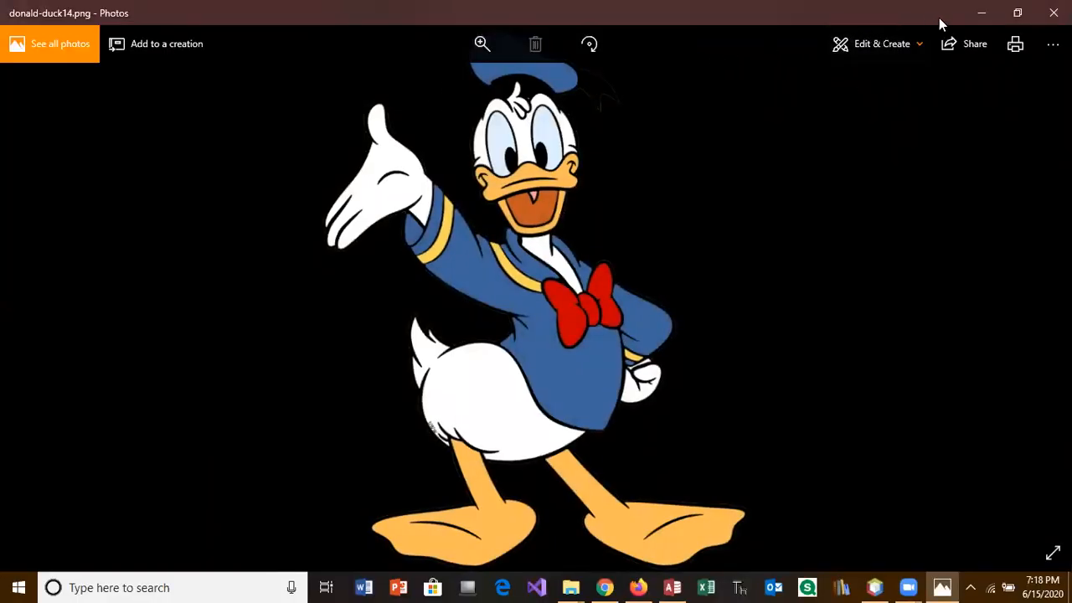
{"action": "left_click", "coordinate": [1054, 13]}
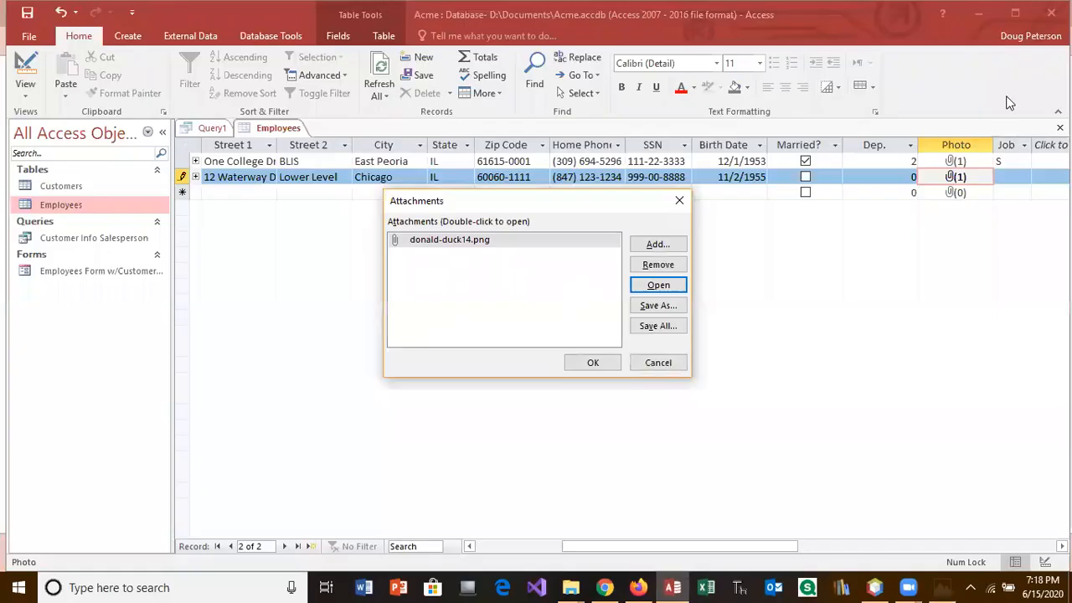
Step: Open the Employees form and Customers table and check ICC100's salesperson choices without changing them
{"action": "left_click", "coordinate": [592, 362]}
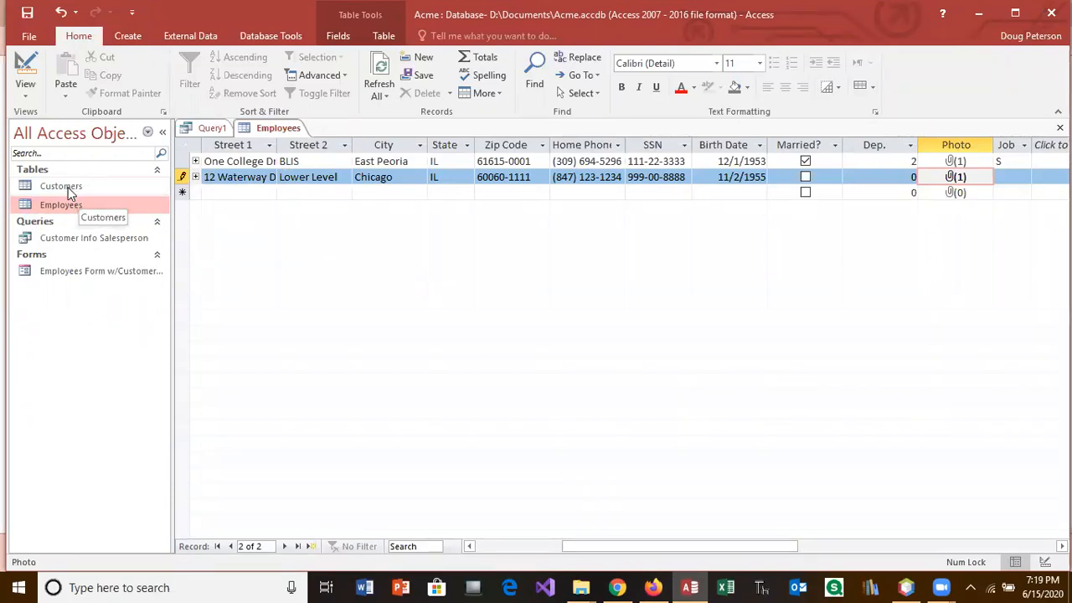
{"action": "double_click", "coordinate": [84, 268]}
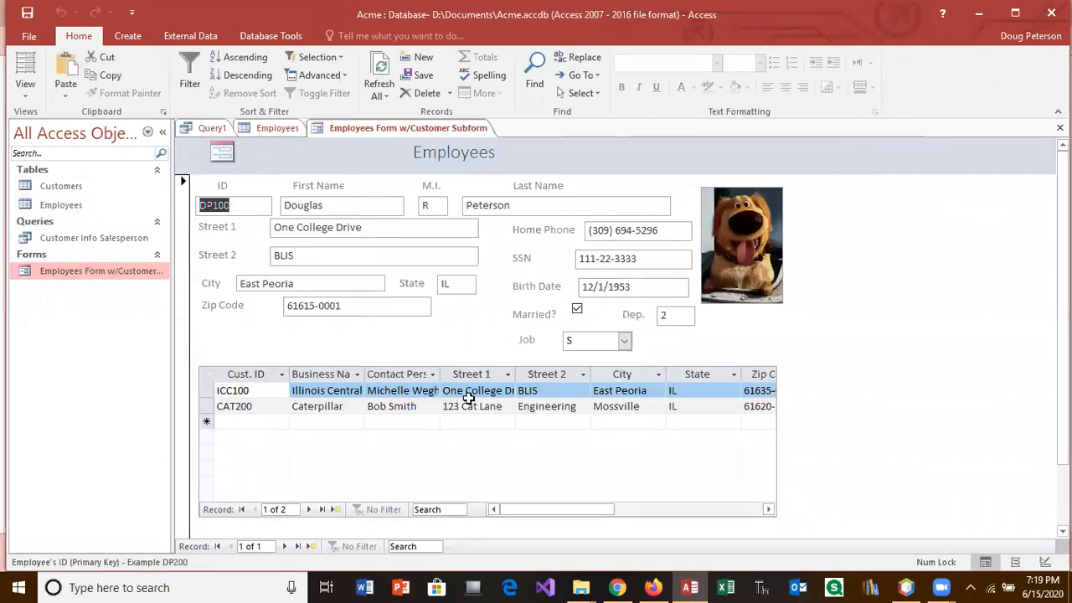
{"action": "double_click", "coordinate": [80, 186]}
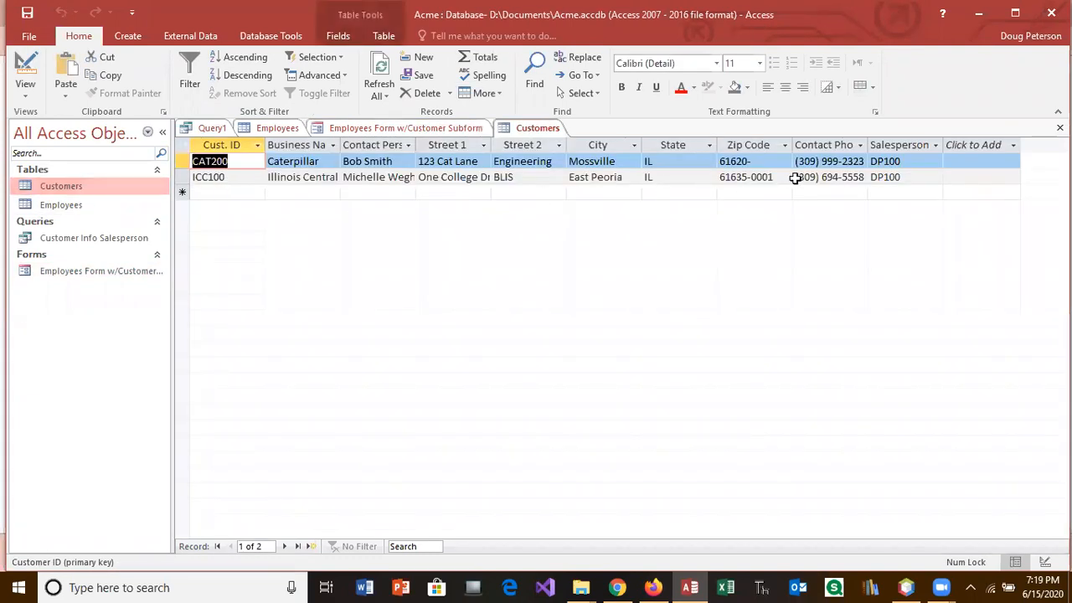
{"action": "left_click", "coordinate": [924, 177]}
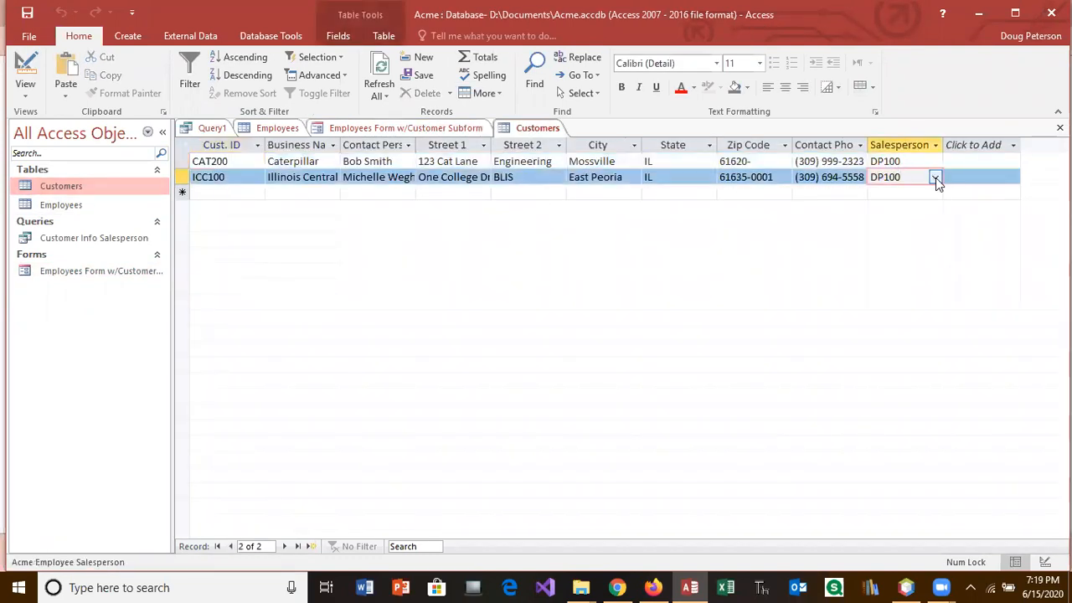
{"action": "left_click", "coordinate": [936, 178]}
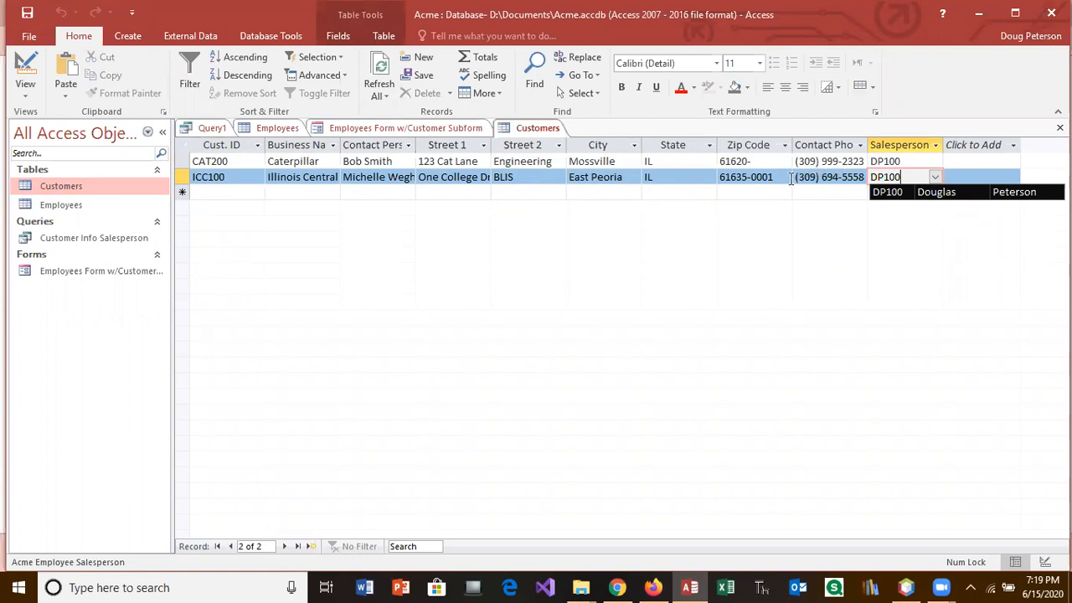
{"action": "left_click", "coordinate": [935, 178]}
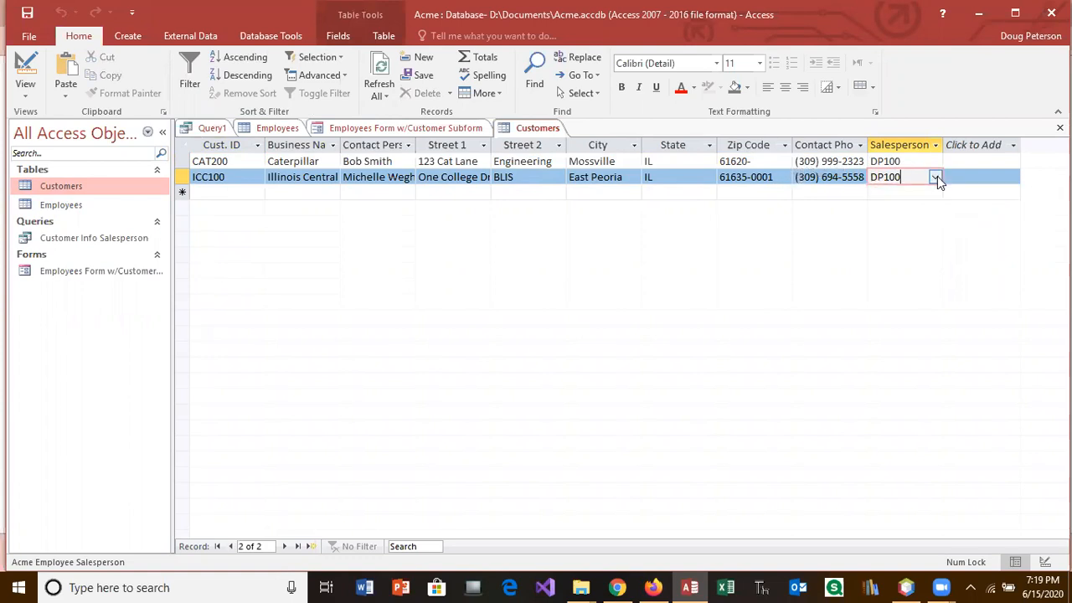
Step: Close the Customers table, Employees form, Employees table and Query1
{"action": "left_click", "coordinate": [1059, 127]}
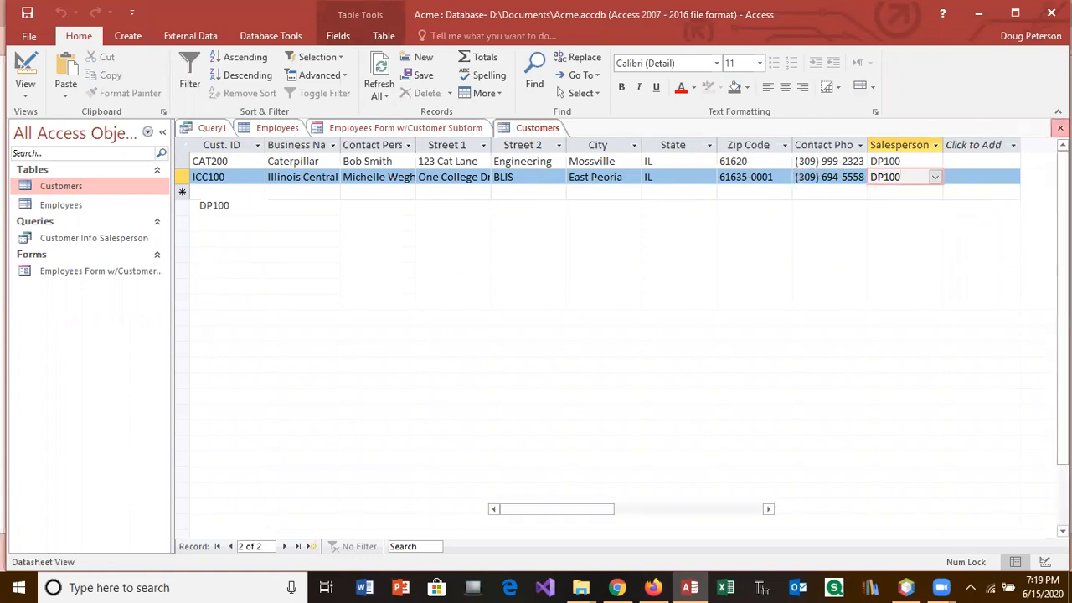
{"action": "left_click", "coordinate": [1061, 127]}
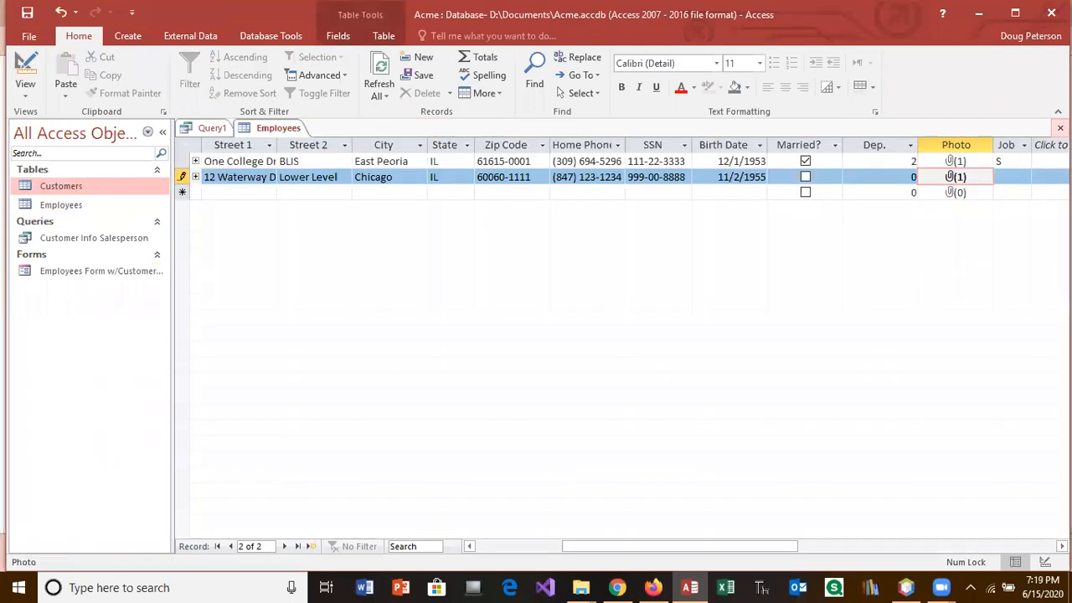
{"action": "left_click", "coordinate": [1061, 127]}
{"action": "left_click", "coordinate": [1060, 127]}
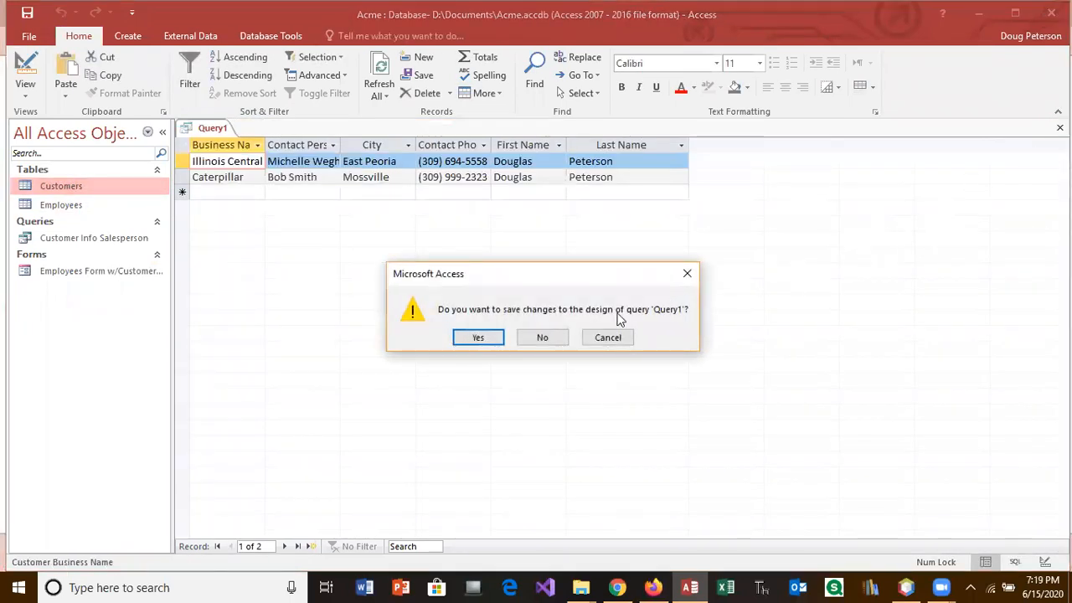
Step: Save Query1's design changes under the query name Peterson's Customers
{"action": "left_click", "coordinate": [487, 340]}
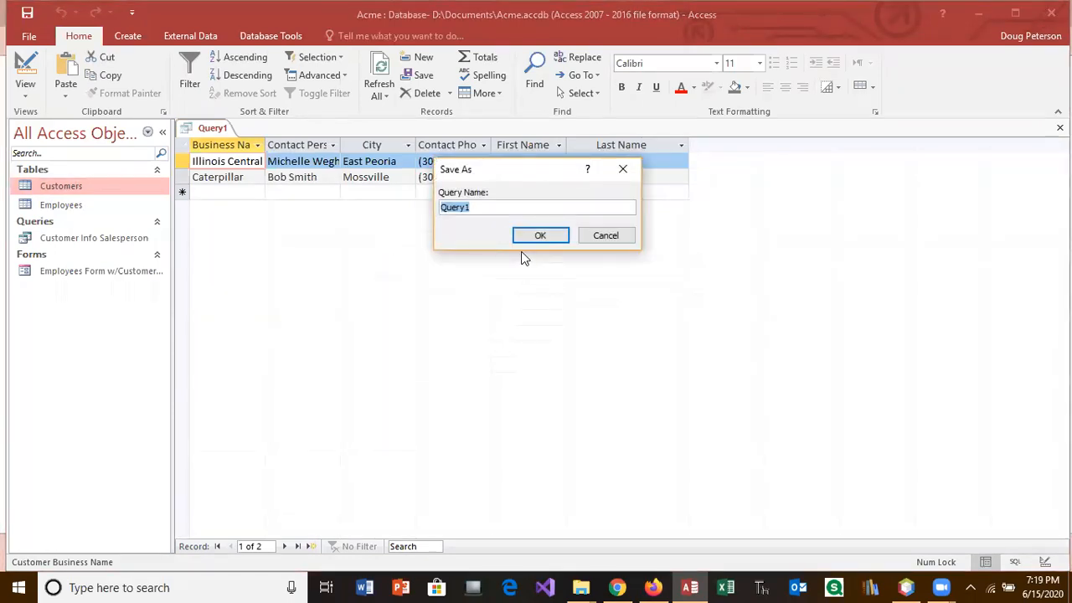
{"action": "type", "text": "W"}
{"action": "type", "text": "son's Customer"}
{"action": "key", "text": "Return"}
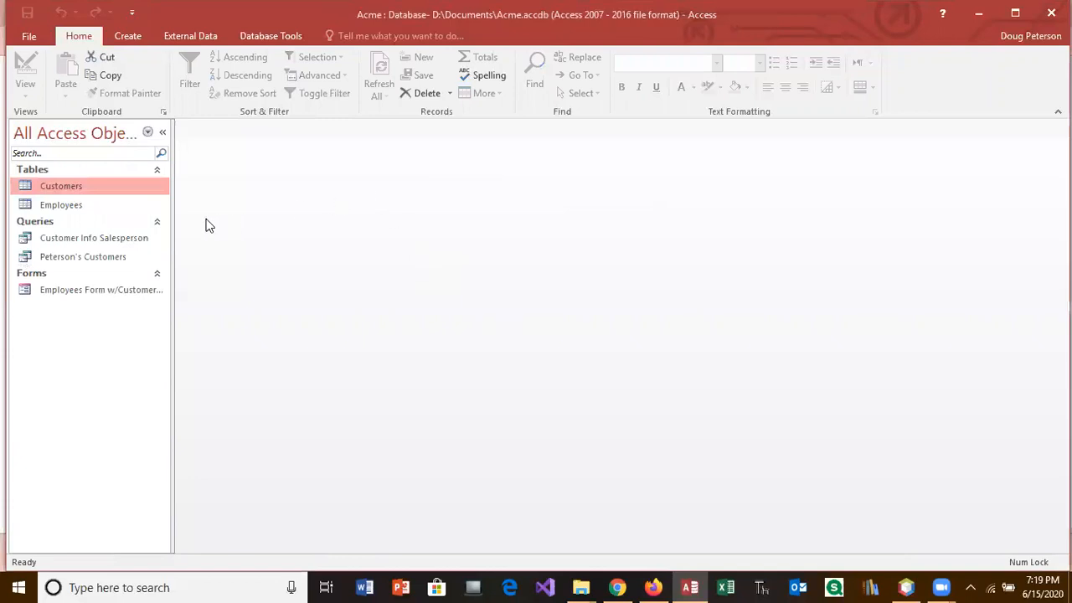
Step: Assign salesperson DD101 to customer ICC100 in the Customers table
{"action": "double_click", "coordinate": [84, 187]}
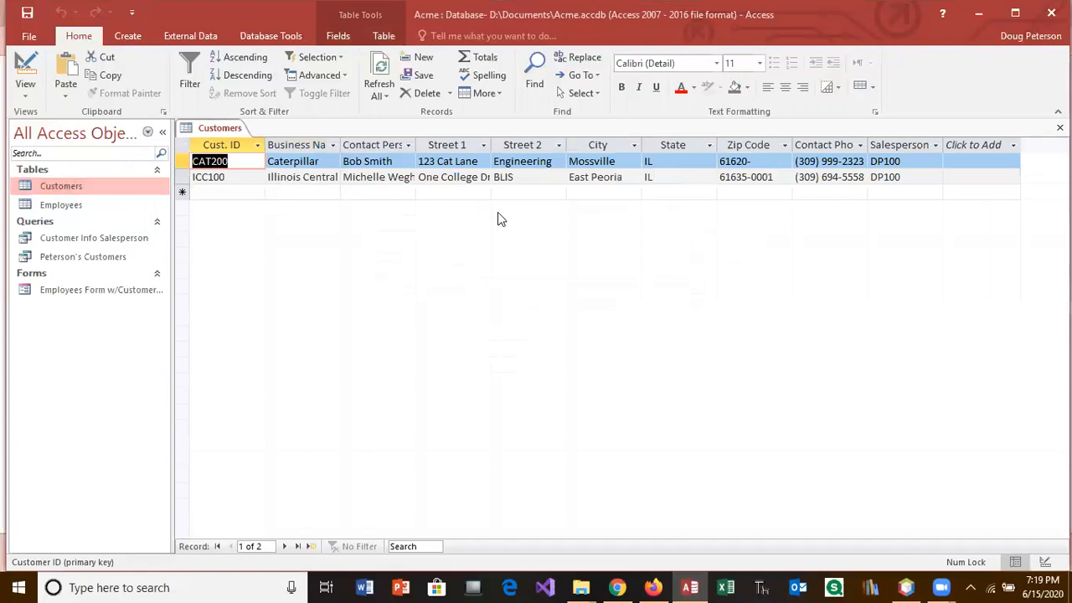
{"action": "left_click", "coordinate": [903, 179]}
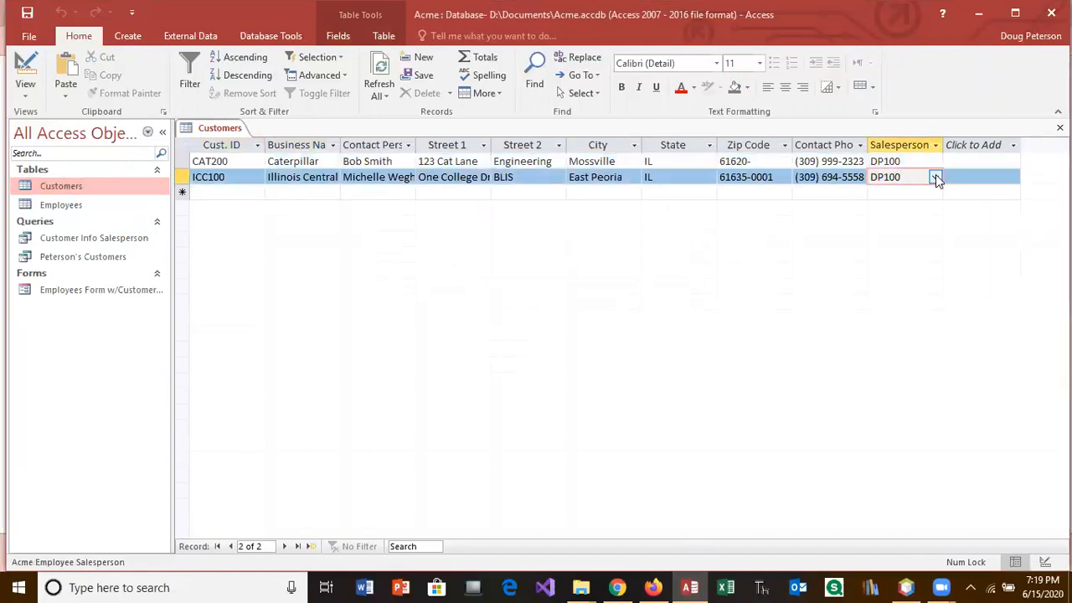
{"action": "left_click", "coordinate": [936, 178]}
{"action": "left_click", "coordinate": [938, 193]}
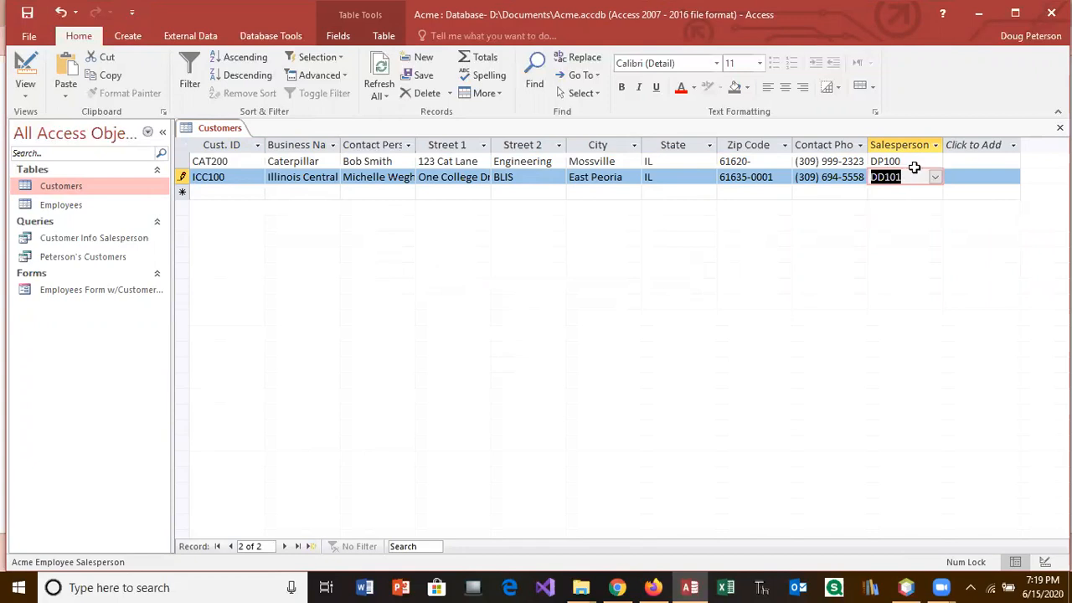
Step: Set Donald Duck's Job to Salesperson in the Employees table
{"action": "double_click", "coordinate": [67, 206]}
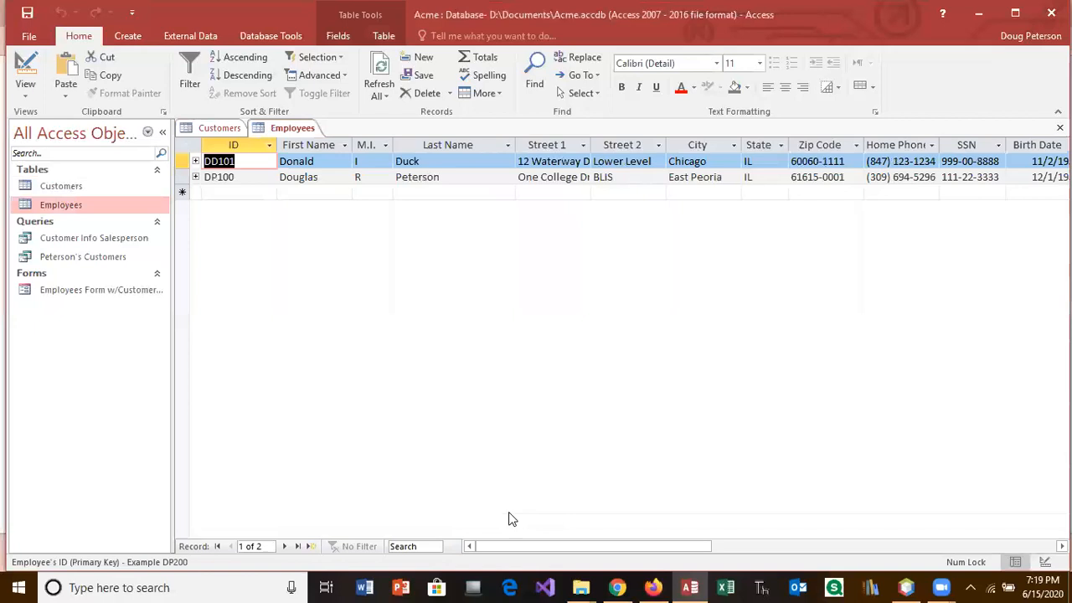
{"action": "left_click_drag", "start_coordinate": [528, 545], "coordinate": [664, 545]}
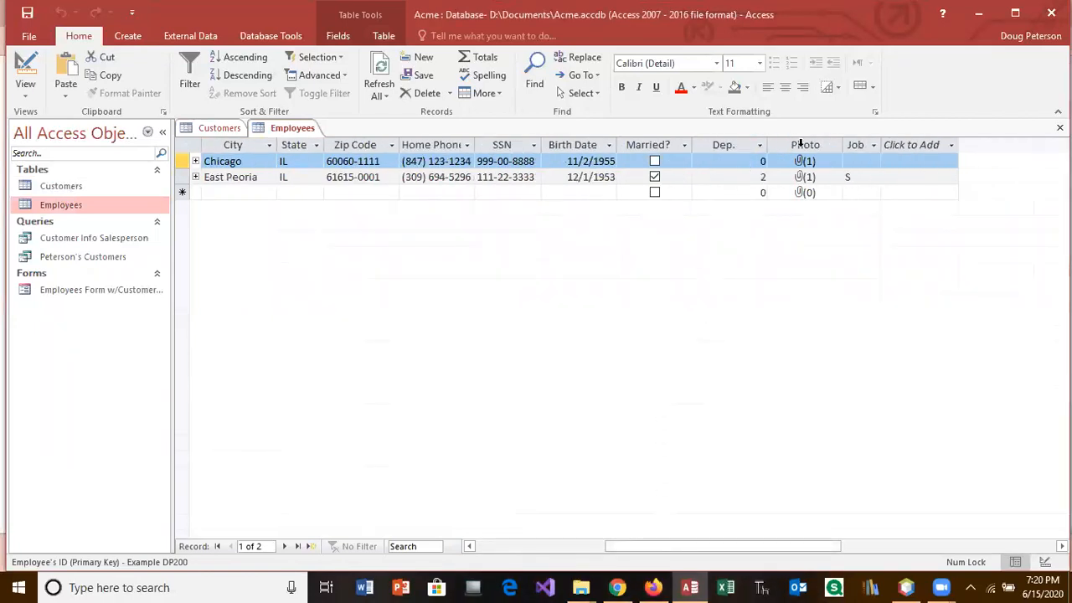
{"action": "left_click", "coordinate": [853, 161]}
{"action": "left_click", "coordinate": [873, 162]}
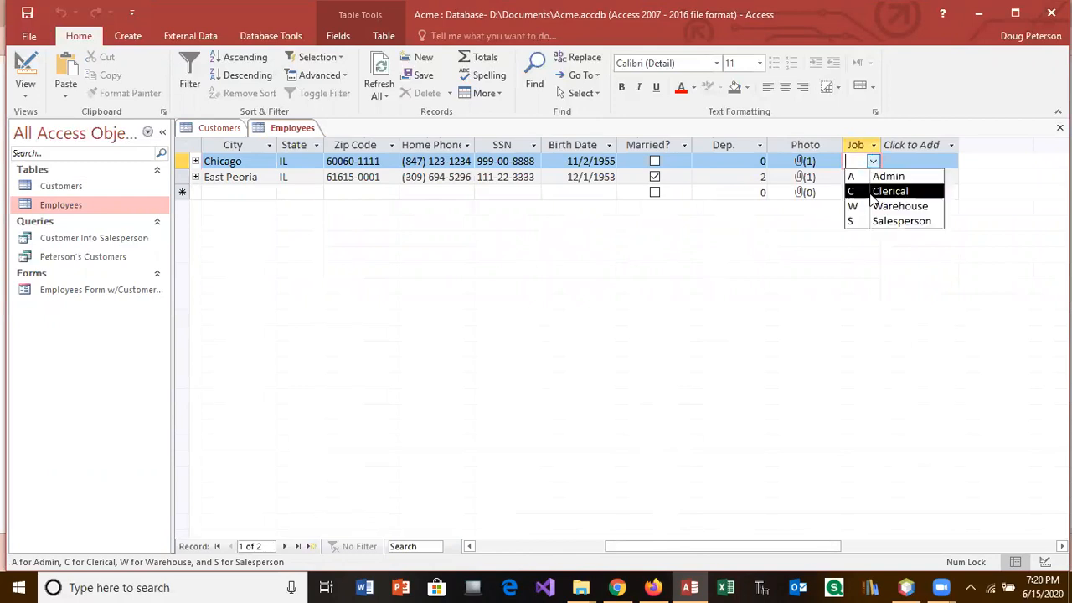
{"action": "left_click", "coordinate": [883, 222]}
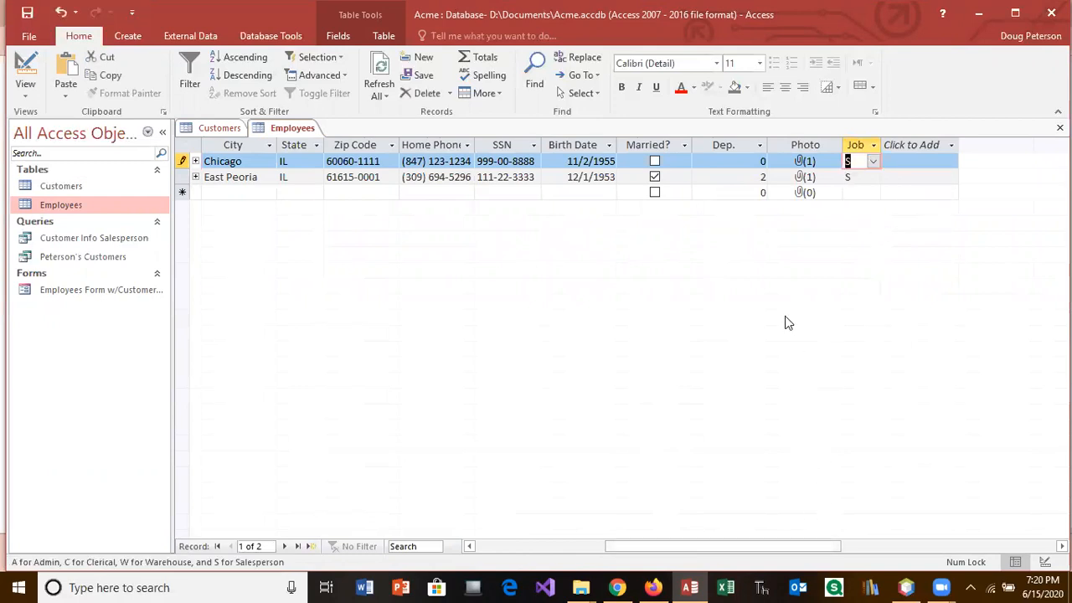
{"action": "left_click_drag", "start_coordinate": [787, 550], "coordinate": [645, 566]}
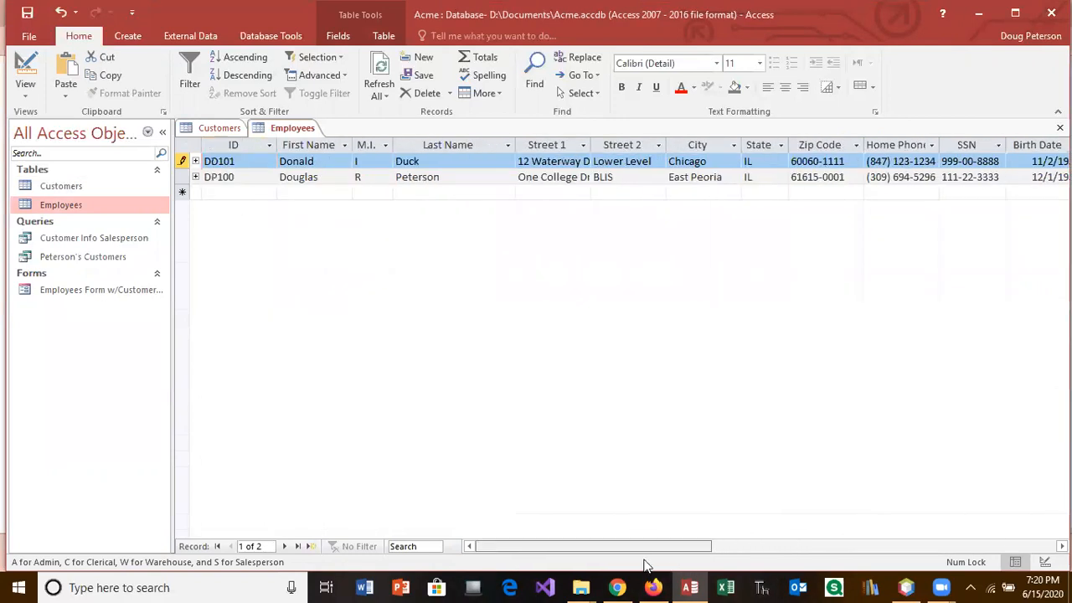
{"action": "left_click", "coordinate": [116, 261]}
Step: Review the Peterson's Customers and Customer Info Salesperson results, then close all open objects
{"action": "double_click", "coordinate": [115, 260]}
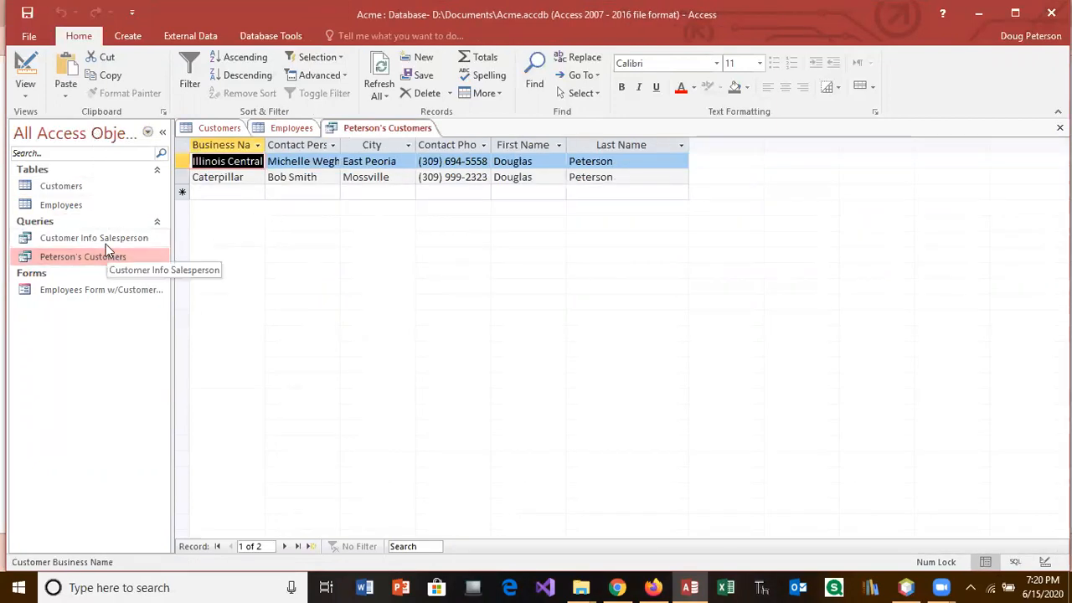
{"action": "double_click", "coordinate": [105, 239]}
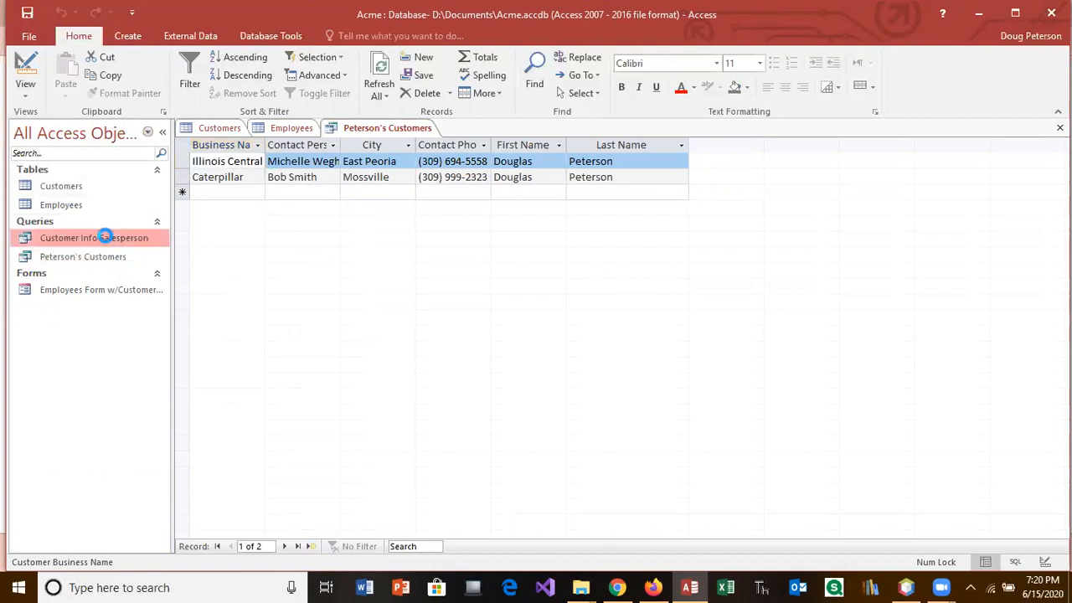
{"action": "left_click", "coordinate": [295, 177]}
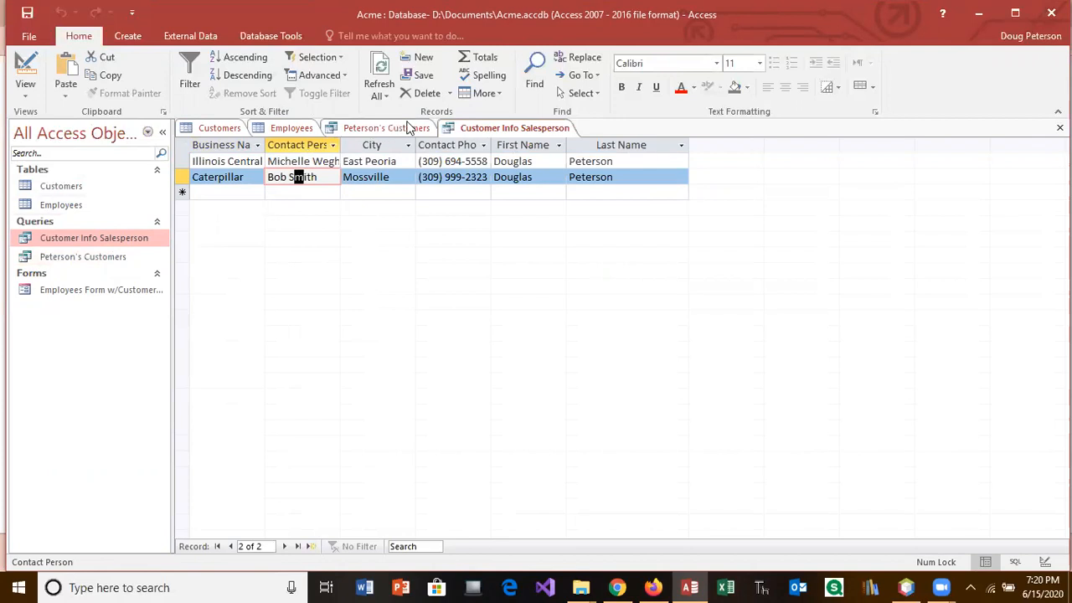
{"action": "left_click", "coordinate": [1060, 128]}
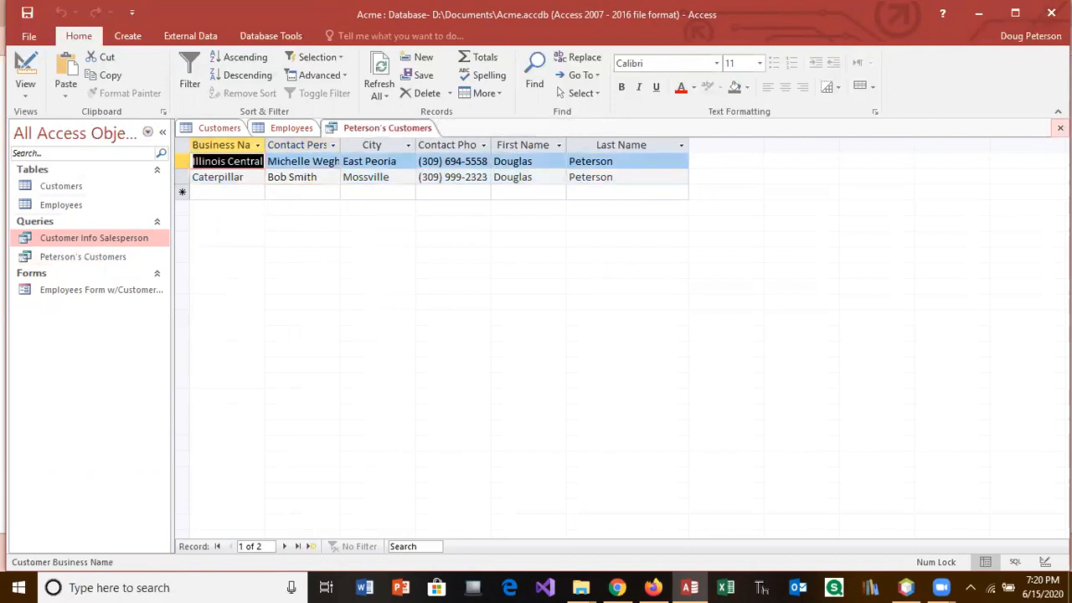
{"action": "left_click", "coordinate": [1059, 127]}
{"action": "left_click", "coordinate": [1060, 127]}
{"action": "left_click", "coordinate": [1060, 127]}
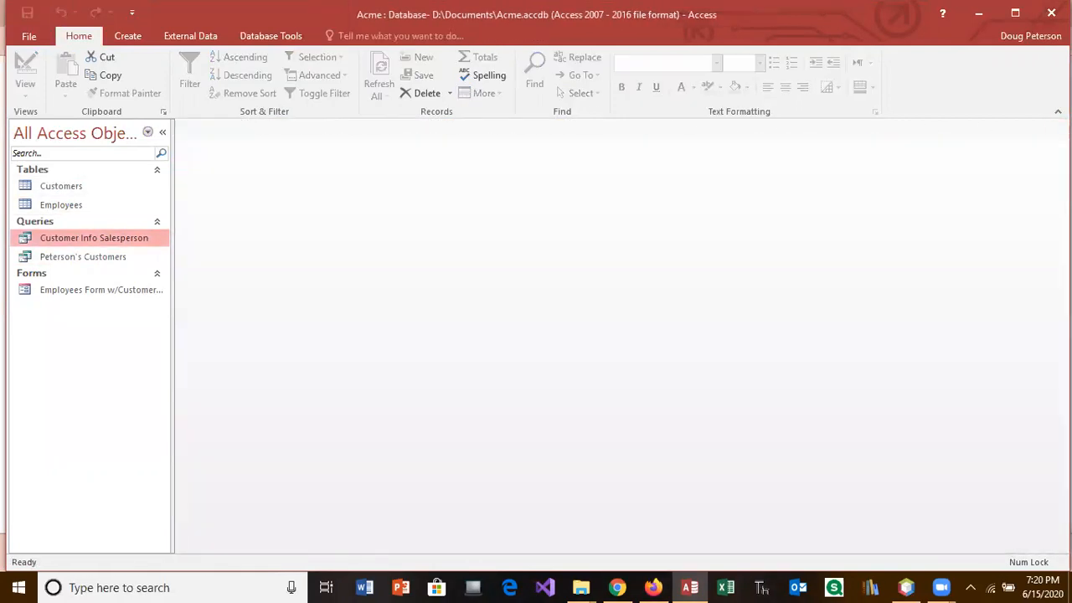
Step: Reopen both queries to confirm only Caterpillar remains, then show Peterson's Customers in Design view
{"action": "double_click", "coordinate": [114, 257]}
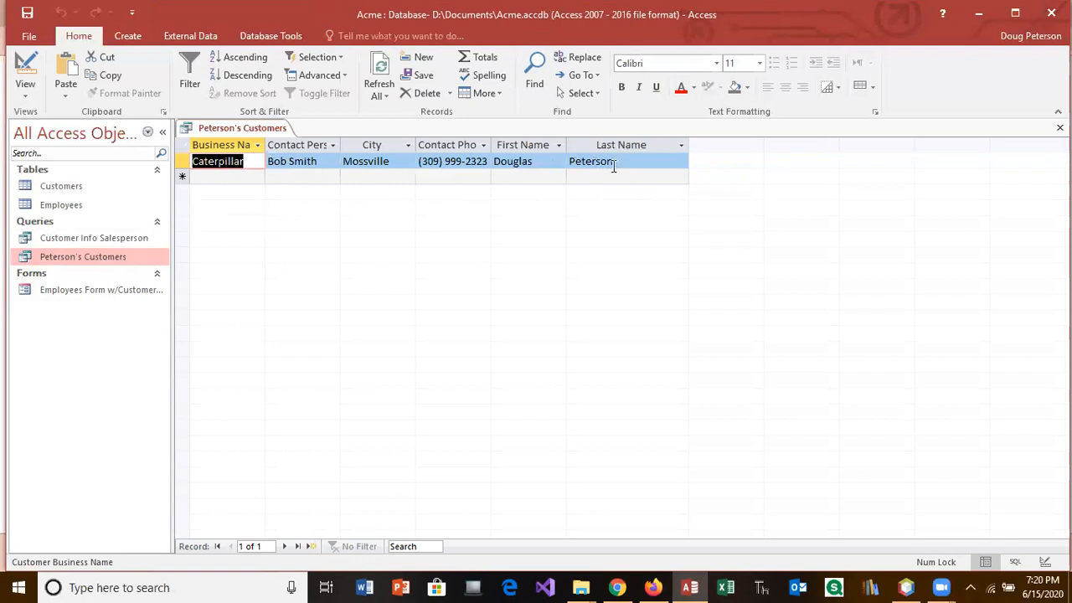
{"action": "double_click", "coordinate": [144, 240]}
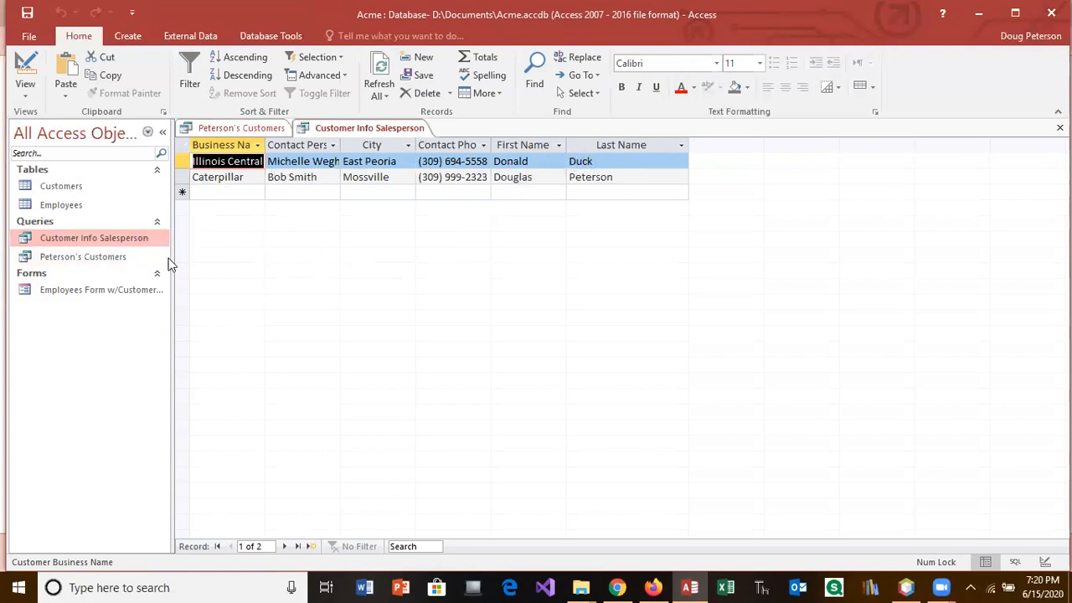
{"action": "double_click", "coordinate": [120, 256]}
{"action": "left_click", "coordinate": [25, 76]}
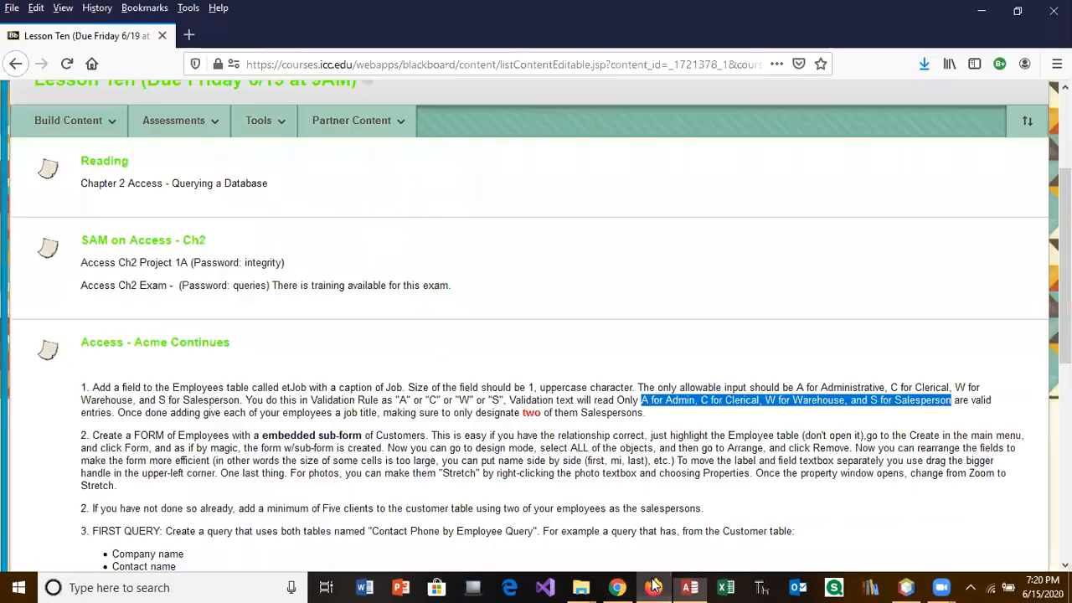
Step: Read the Blackboard assignment's second-query instructions in Firefox
{"action": "left_click", "coordinate": [653, 587]}
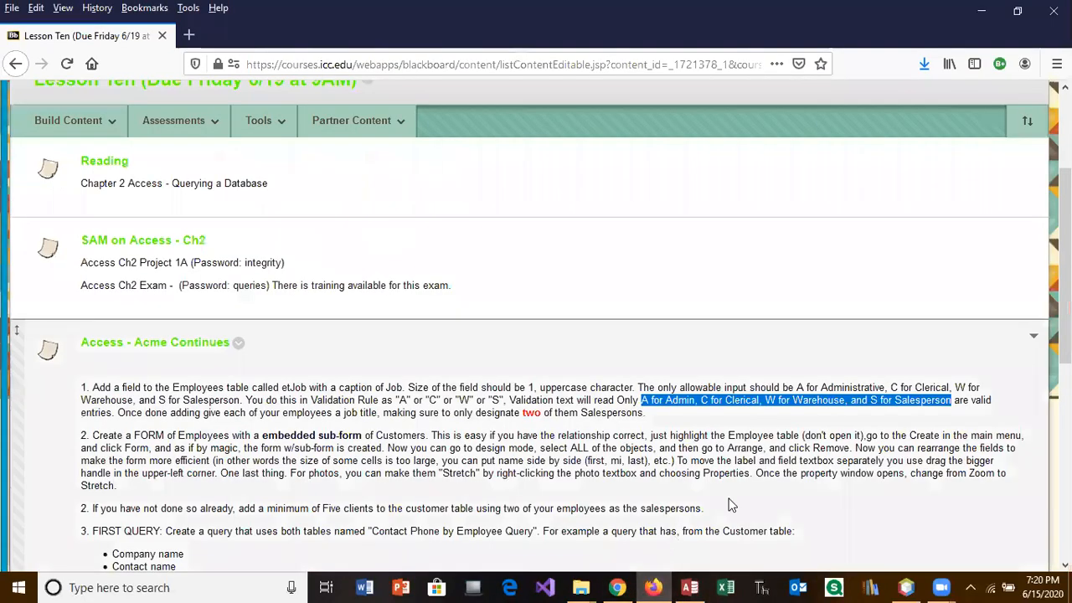
{"action": "scroll", "coordinate": [536, 335], "scroll_direction": "down", "scroll_amount": 5}
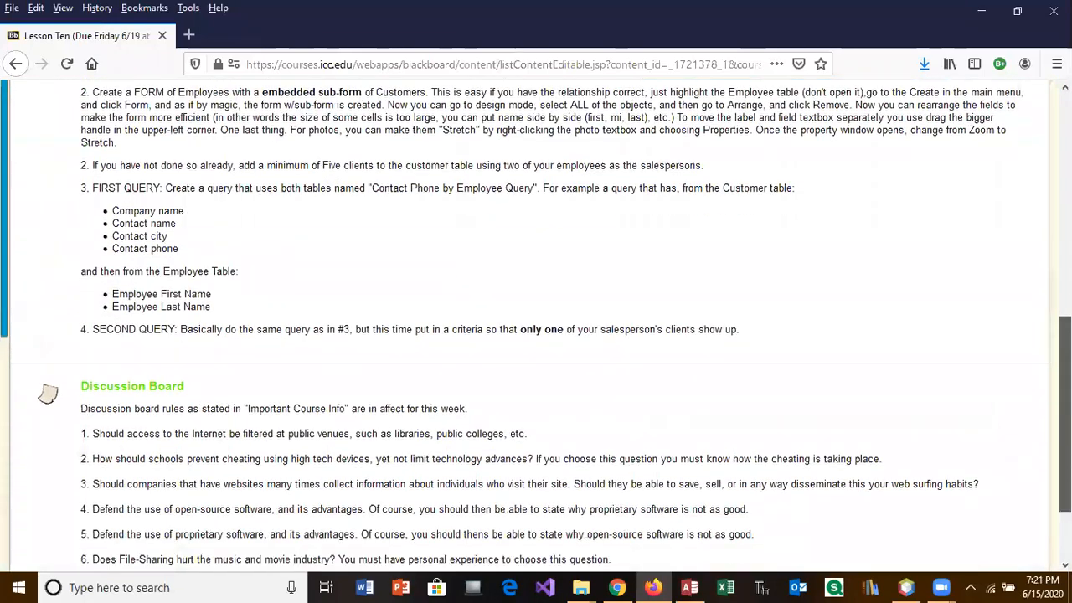
{"action": "scroll", "coordinate": [537, 335], "scroll_direction": "down", "scroll_amount": 1}
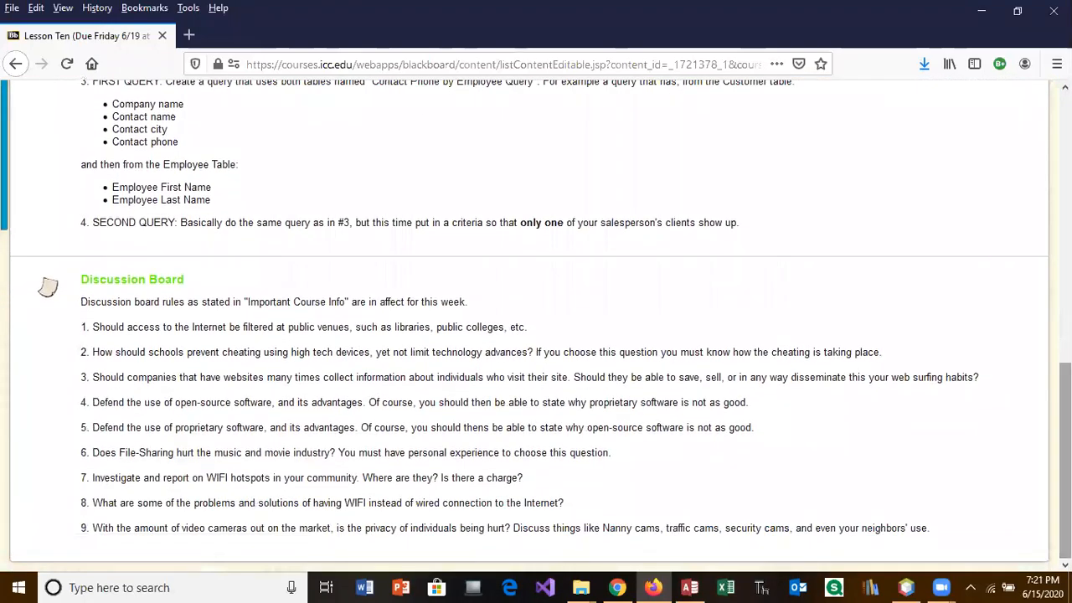